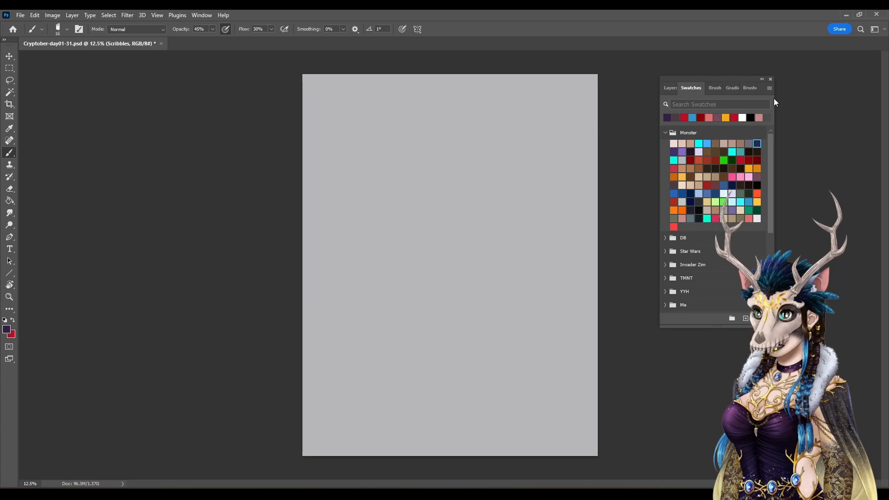
# Step: Show the Refs layer group so the horse reference images appear on the canvas
pyautogui.click(667, 88)
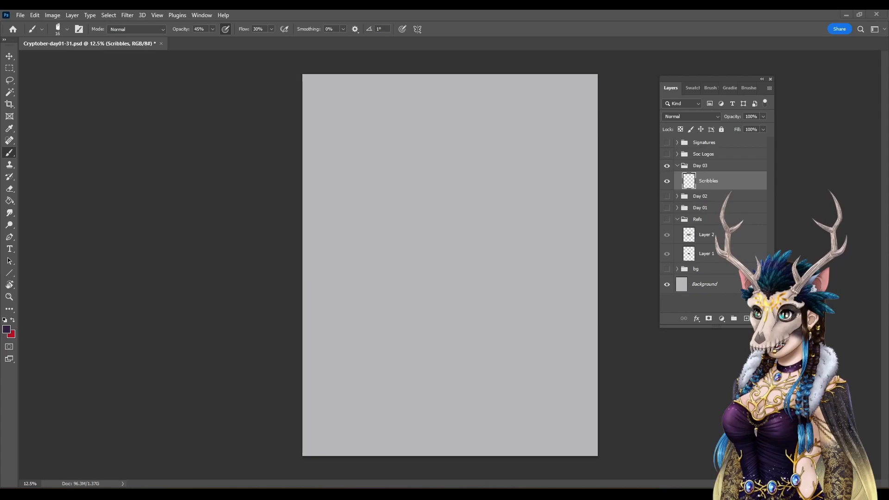
pyautogui.click(10, 297)
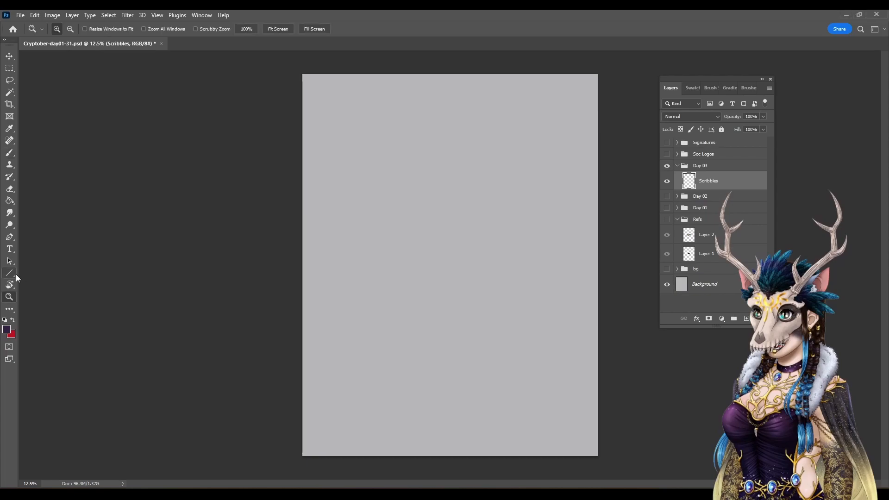
pyautogui.click(512, 244)
pyautogui.click(512, 244)
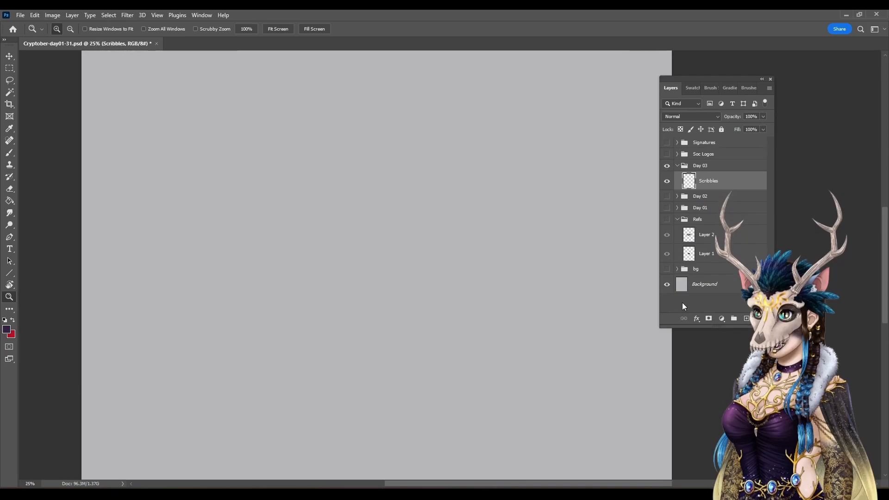
pyautogui.click(667, 219)
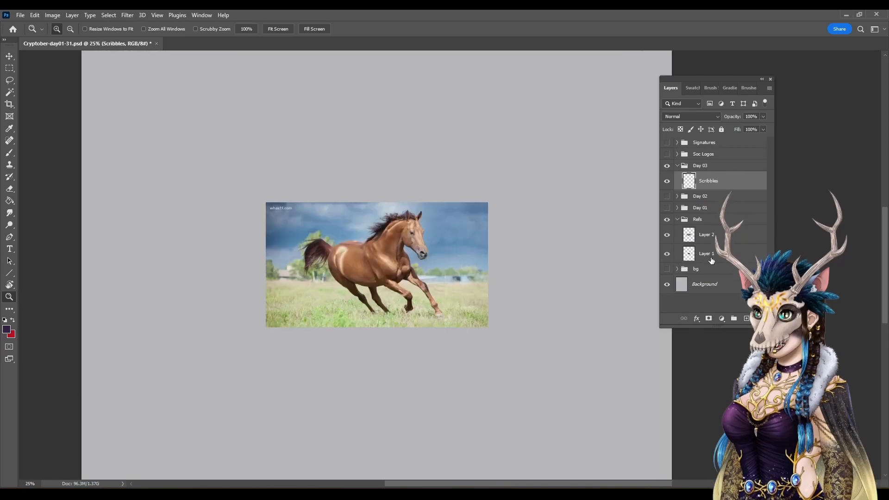
# Step: Move the horse photo to the upper-left area of the page and place the smaller dark horse painting directly beneath it
pyautogui.click(710, 260)
pyautogui.click(9, 56)
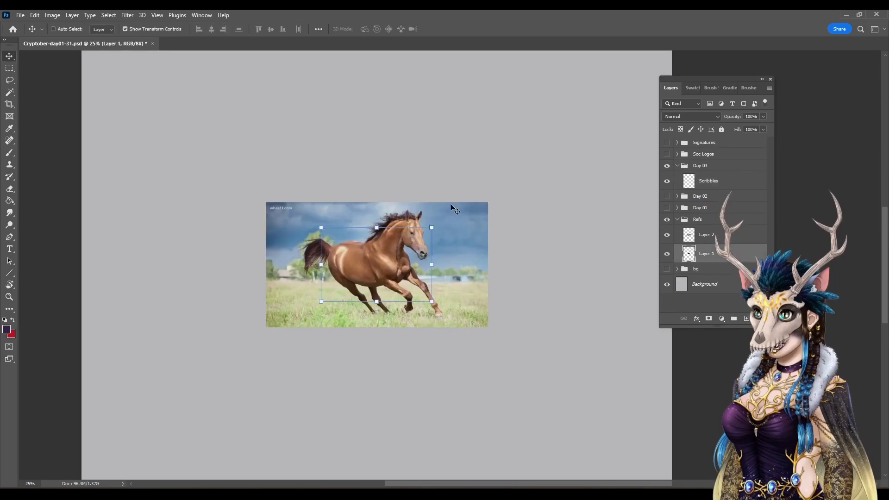
pyautogui.click(720, 234)
pyautogui.moveTo(443, 290); pyautogui.dragTo(272, 121)
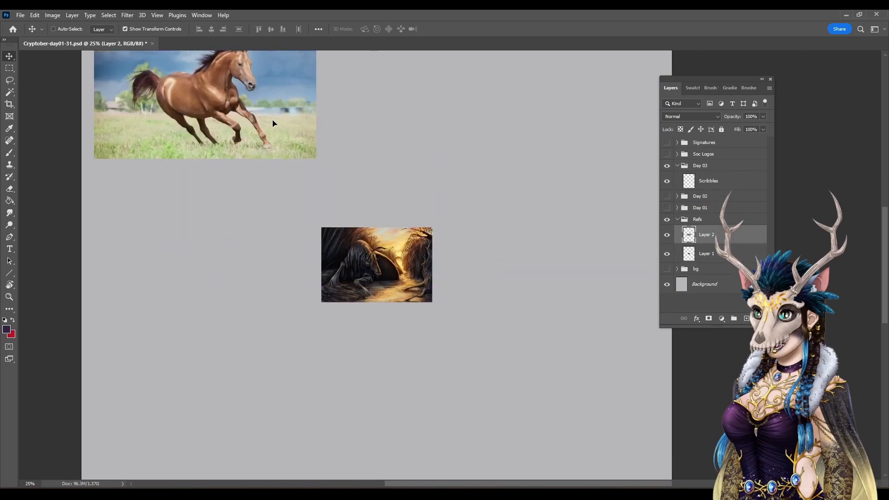
pyautogui.click(725, 257)
pyautogui.moveTo(394, 264); pyautogui.dragTo(167, 196)
# Step: On the Scribbles layer, brush a small upright oval beside the horse photo as the base of the horse's head
pyautogui.click(10, 296)
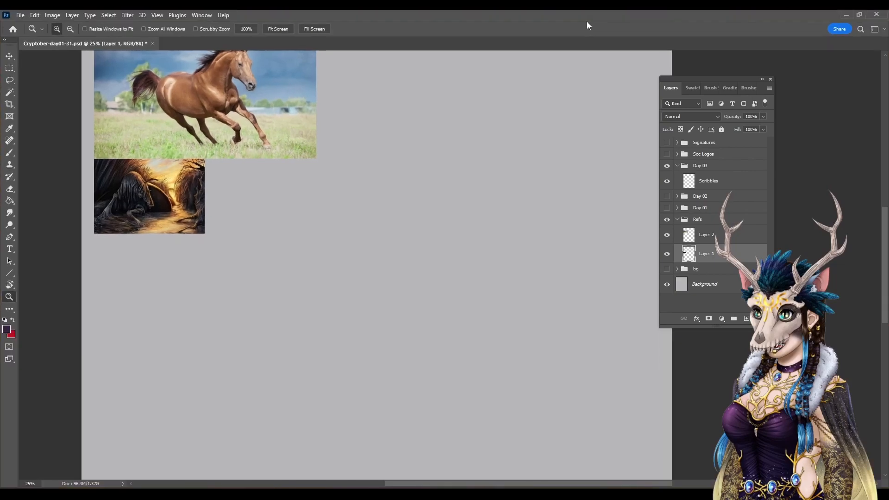
pyautogui.click(731, 180)
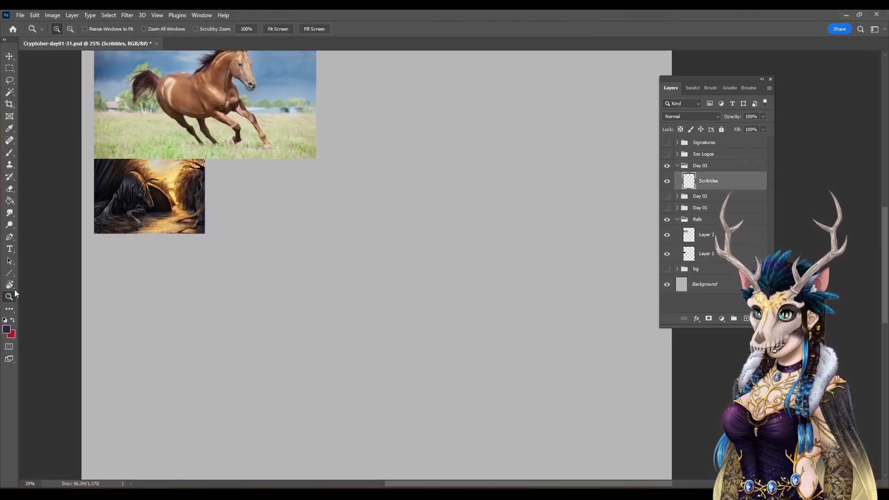
pyautogui.click(440, 88)
pyautogui.moveTo(419, 190)
pyautogui.mouseDown()
pyautogui.moveTo(452, 246)
pyautogui.moveTo(465, 241)
pyautogui.mouseUp()
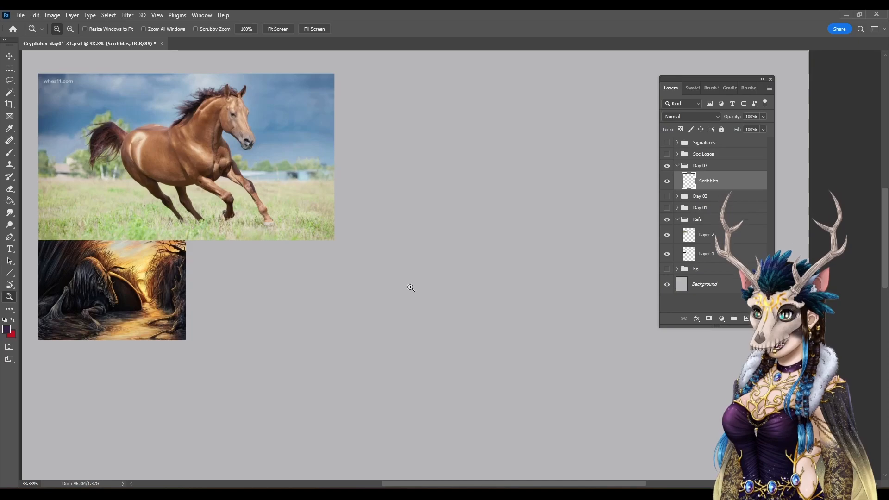
pyautogui.click(338, 287)
pyautogui.moveTo(327, 268); pyautogui.dragTo(349, 260)
pyautogui.moveTo(262, 291); pyautogui.dragTo(383, 258)
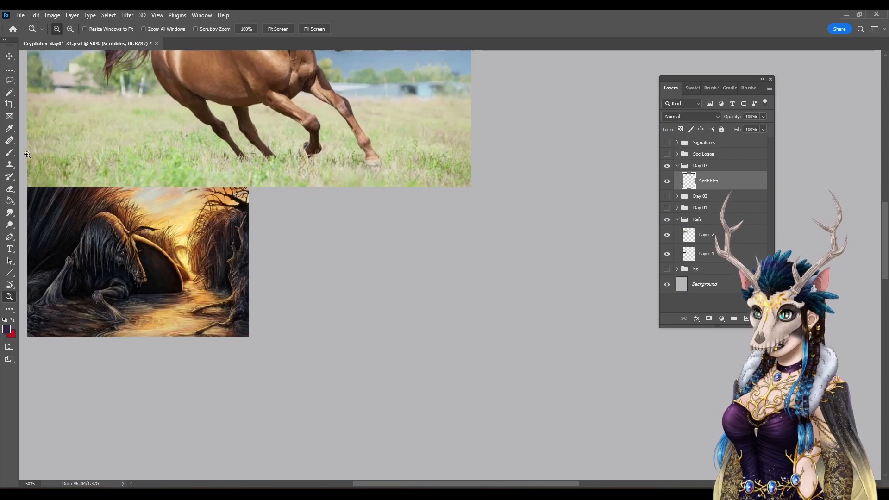
pyautogui.press('b')
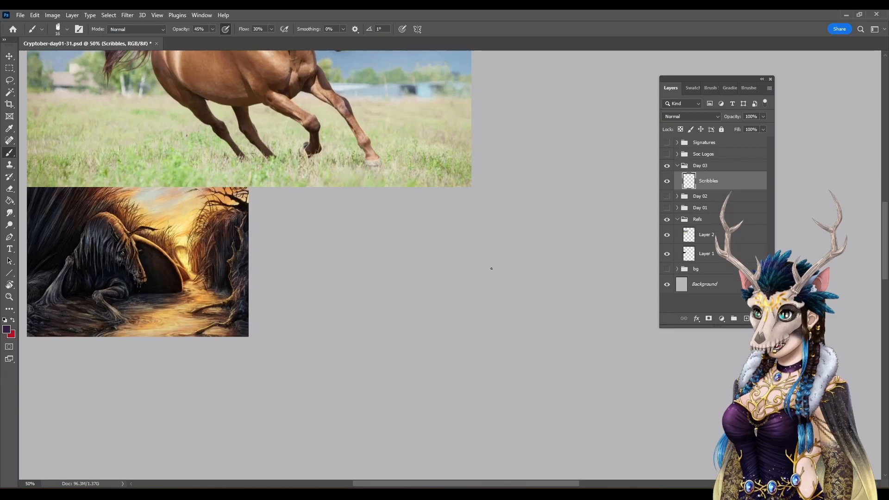
pyautogui.moveTo(474, 246)
pyautogui.mouseDown()
pyautogui.moveTo(458, 336)
pyautogui.moveTo(434, 360)
pyautogui.moveTo(422, 357)
pyautogui.moveTo(423, 341)
pyautogui.mouseUp()
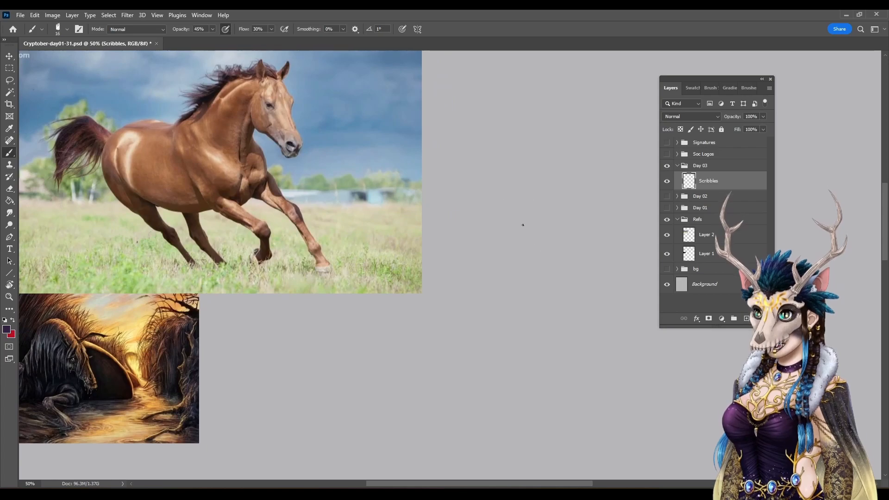
pyautogui.moveTo(551, 248)
pyautogui.mouseDown()
pyautogui.moveTo(560, 197)
pyautogui.moveTo(573, 232)
pyautogui.moveTo(554, 248)
pyautogui.mouseUp()
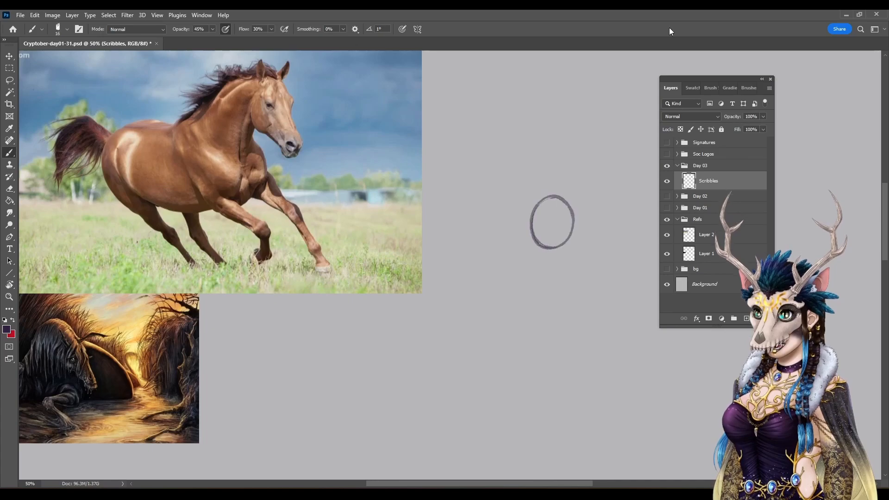
# Step: Add an angular brow contour to the oval's left side and crossing guidelines inside it for the head's direction
pyautogui.moveTo(545, 201)
pyautogui.mouseDown()
pyautogui.moveTo(528, 229)
pyautogui.moveTo(533, 242)
pyautogui.moveTo(526, 233)
pyautogui.moveTo(555, 249)
pyautogui.moveTo(572, 237)
pyautogui.mouseUp()
pyautogui.moveTo(551, 192)
pyautogui.mouseDown()
pyautogui.moveTo(522, 223)
pyautogui.moveTo(527, 243)
pyautogui.mouseUp()
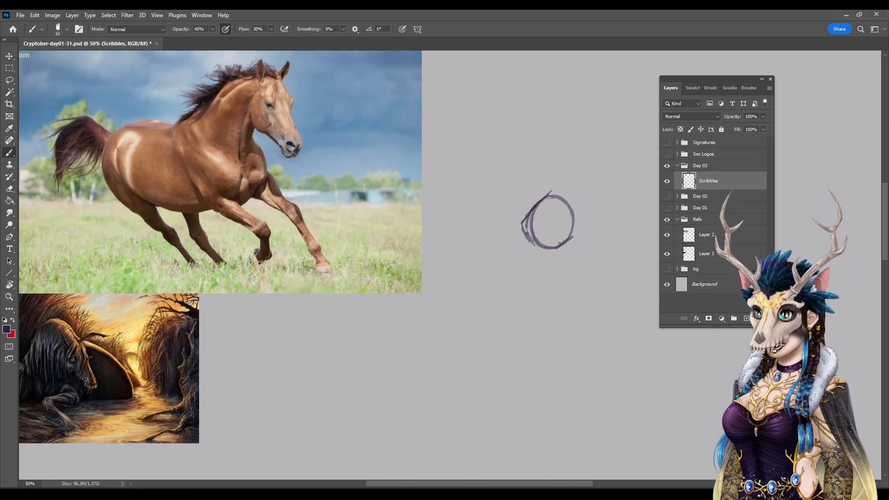
pyautogui.moveTo(524, 221)
pyautogui.mouseDown()
pyautogui.moveTo(571, 223)
pyautogui.moveTo(557, 195)
pyautogui.mouseUp()
pyautogui.moveTo(540, 243); pyautogui.dragTo(547, 205)
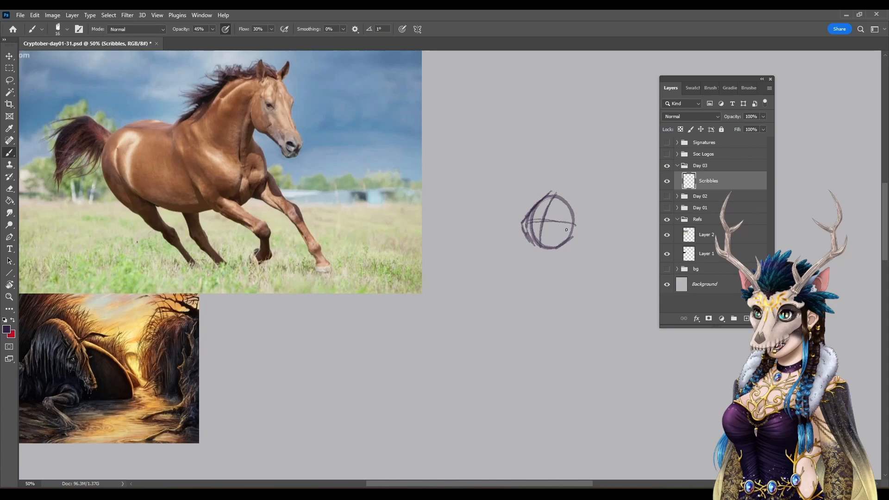
pyautogui.moveTo(574, 227); pyautogui.dragTo(560, 244)
pyautogui.moveTo(537, 207)
pyautogui.mouseDown()
pyautogui.moveTo(573, 206)
pyautogui.moveTo(575, 229)
pyautogui.mouseUp()
# Step: Sketch the nose bridge sloping down-left from the oval, a round muzzle at its end and the jaw line back up
pyautogui.moveTo(552, 199)
pyautogui.mouseDown()
pyautogui.moveTo(542, 220)
pyautogui.moveTo(556, 240)
pyautogui.moveTo(521, 247)
pyautogui.moveTo(508, 273)
pyautogui.mouseUp()
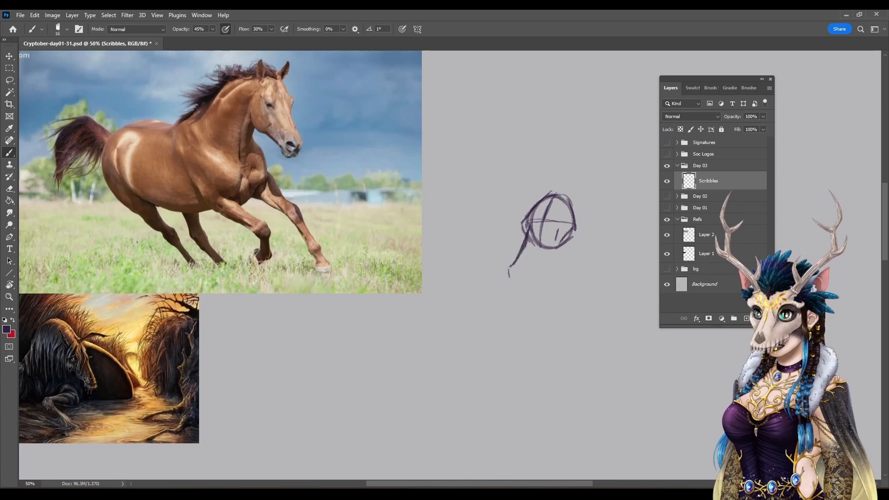
pyautogui.moveTo(509, 275); pyautogui.dragTo(535, 274)
pyautogui.moveTo(553, 207)
pyautogui.mouseDown()
pyautogui.moveTo(540, 236)
pyautogui.moveTo(543, 219)
pyautogui.moveTo(549, 255)
pyautogui.moveTo(556, 239)
pyautogui.mouseUp()
pyautogui.moveTo(532, 275)
pyautogui.mouseDown()
pyautogui.moveTo(562, 246)
pyautogui.moveTo(565, 255)
pyautogui.moveTo(557, 251)
pyautogui.moveTo(570, 226)
pyautogui.moveTo(575, 240)
pyautogui.moveTo(563, 261)
pyautogui.mouseUp()
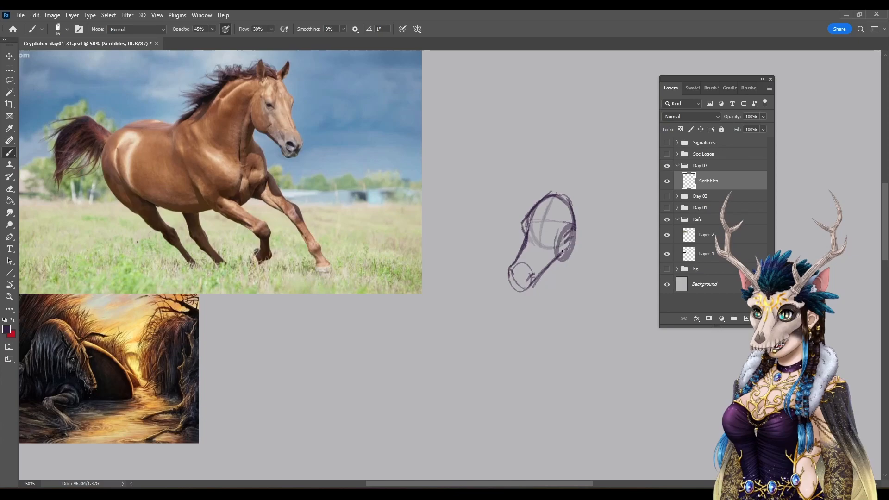
# Step: Darken the outline of the horse's face, cheek, jaw and muzzle
pyautogui.moveTo(528, 227); pyautogui.dragTo(524, 243)
pyautogui.moveTo(539, 277)
pyautogui.mouseDown()
pyautogui.moveTo(567, 258)
pyautogui.moveTo(579, 225)
pyautogui.mouseUp()
pyautogui.moveTo(508, 269)
pyautogui.mouseDown()
pyautogui.moveTo(511, 282)
pyautogui.moveTo(515, 264)
pyautogui.moveTo(513, 283)
pyautogui.mouseUp()
pyautogui.moveTo(534, 273); pyautogui.dragTo(528, 281)
pyautogui.moveTo(509, 281)
pyautogui.mouseDown()
pyautogui.moveTo(534, 288)
pyautogui.moveTo(512, 291)
pyautogui.moveTo(522, 298)
pyautogui.moveTo(546, 276)
pyautogui.mouseUp()
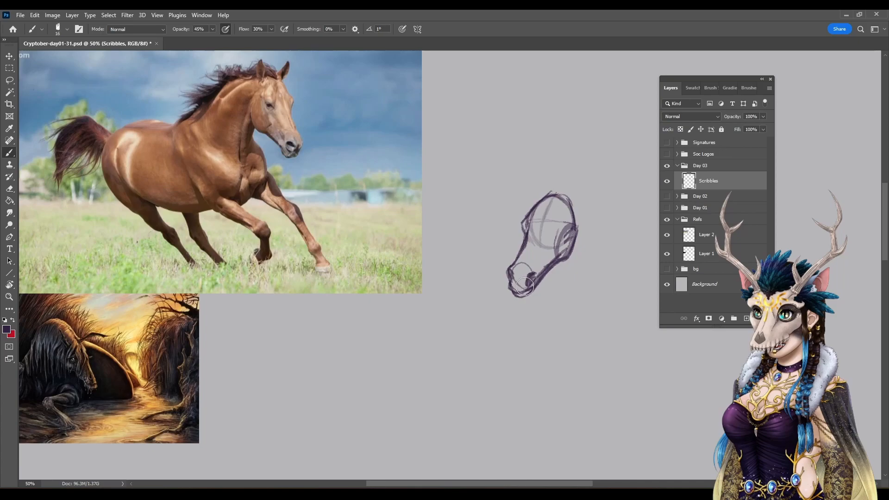
# Step: Lighten the construction lines inside the head and sketch in the nostril, the eye and the facial contours
pyautogui.moveTo(524, 283)
pyautogui.mouseDown()
pyautogui.moveTo(563, 227)
pyautogui.moveTo(556, 235)
pyautogui.mouseUp()
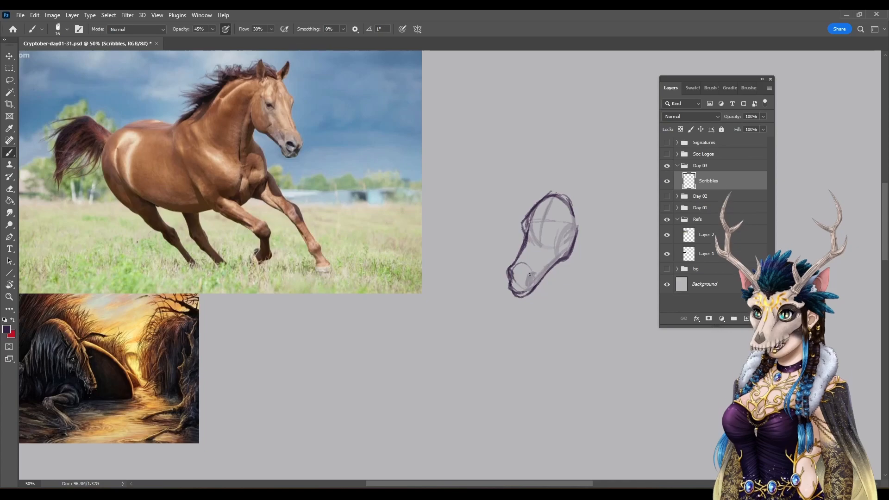
pyautogui.moveTo(526, 278); pyautogui.dragTo(533, 274)
pyautogui.moveTo(532, 264)
pyautogui.mouseDown()
pyautogui.moveTo(528, 273)
pyautogui.moveTo(536, 270)
pyautogui.mouseUp()
pyautogui.moveTo(526, 275); pyautogui.dragTo(526, 283)
pyautogui.moveTo(523, 230)
pyautogui.mouseDown()
pyautogui.moveTo(525, 241)
pyautogui.moveTo(569, 231)
pyautogui.mouseUp()
pyautogui.moveTo(521, 294); pyautogui.dragTo(510, 280)
pyautogui.moveTo(519, 296); pyautogui.dragTo(556, 264)
pyautogui.moveTo(554, 221); pyautogui.dragTo(553, 231)
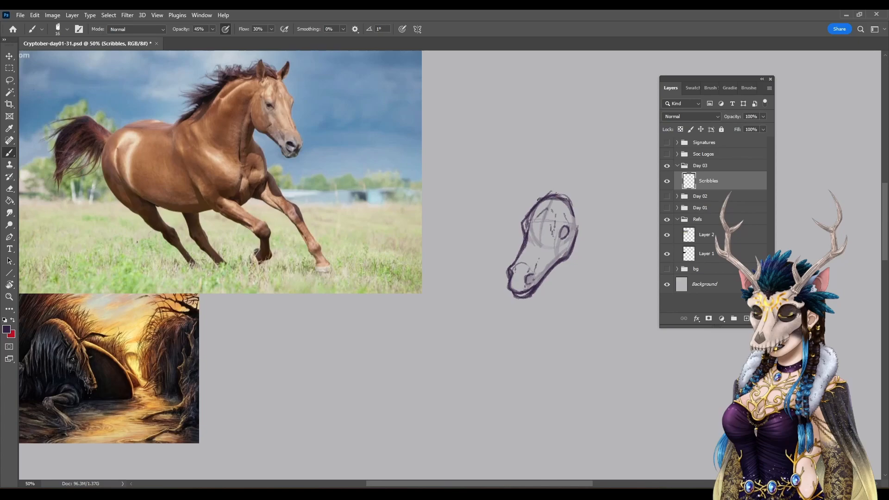
# Step: Lighten the rounded top of the skull, redraw it flatter and add two pointed upright ears
pyautogui.hotkey('ctrl', 'z')
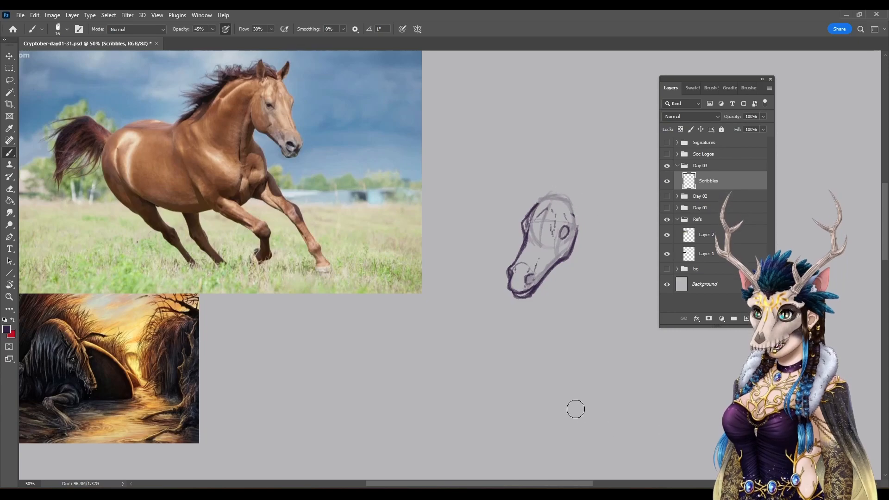
pyautogui.moveTo(537, 202)
pyautogui.mouseDown()
pyautogui.moveTo(573, 202)
pyautogui.moveTo(573, 215)
pyautogui.mouseUp()
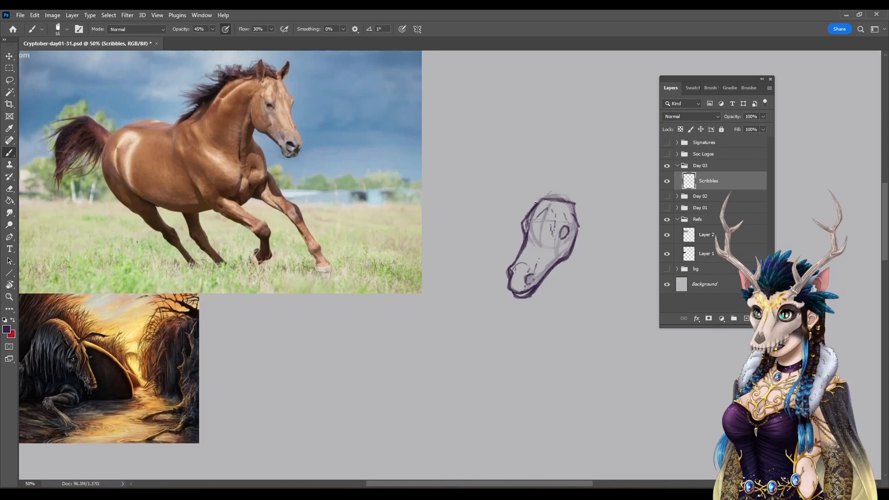
pyautogui.moveTo(541, 198)
pyautogui.mouseDown()
pyautogui.moveTo(525, 188)
pyautogui.moveTo(526, 178)
pyautogui.moveTo(534, 204)
pyautogui.mouseUp()
pyautogui.moveTo(525, 169)
pyautogui.mouseDown()
pyautogui.moveTo(537, 203)
pyautogui.moveTo(526, 170)
pyautogui.moveTo(528, 196)
pyautogui.moveTo(537, 194)
pyautogui.moveTo(534, 181)
pyautogui.moveTo(541, 197)
pyautogui.moveTo(526, 186)
pyautogui.mouseUp()
pyautogui.moveTo(576, 201)
pyautogui.mouseDown()
pyautogui.moveTo(586, 178)
pyautogui.moveTo(575, 203)
pyautogui.moveTo(587, 202)
pyautogui.mouseUp()
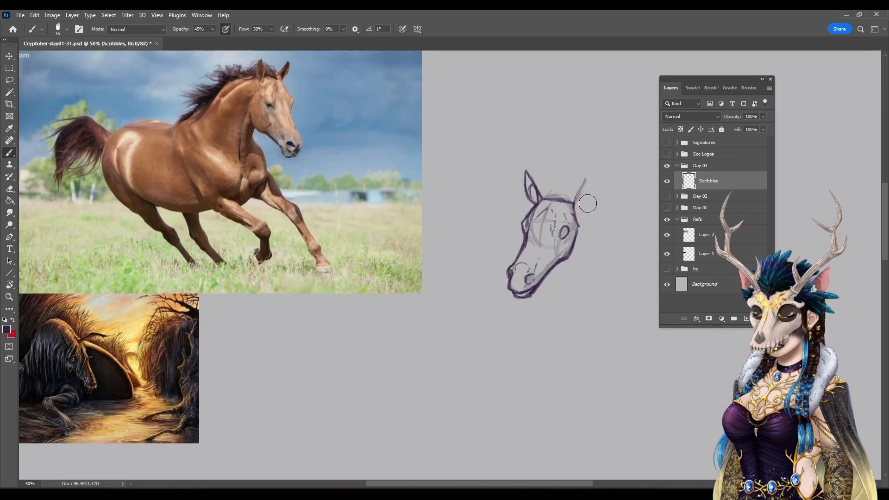
pyautogui.moveTo(580, 174); pyautogui.dragTo(573, 204)
pyautogui.moveTo(582, 170)
pyautogui.mouseDown()
pyautogui.moveTo(573, 203)
pyautogui.moveTo(581, 170)
pyautogui.moveTo(576, 212)
pyautogui.mouseUp()
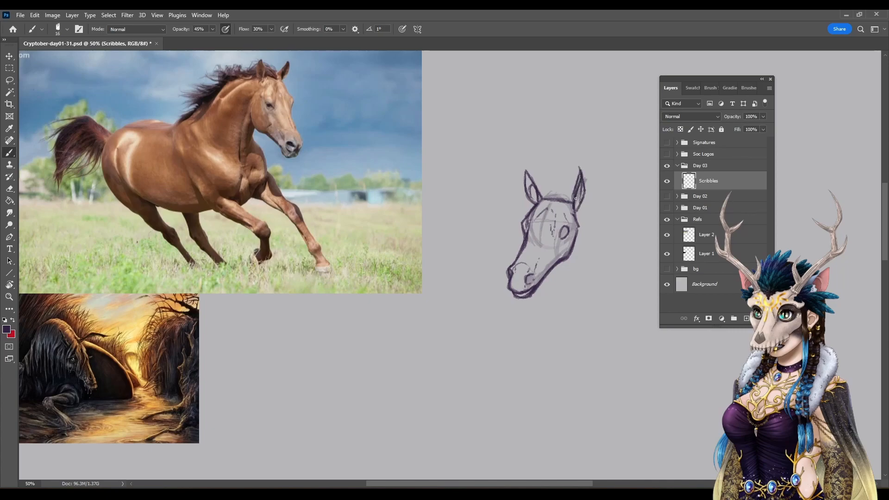
# Step: Brush a curved line down the face from the forehead and the throat line curving down-left below the jaw
pyautogui.moveTo(582, 180)
pyautogui.mouseDown()
pyautogui.moveTo(570, 207)
pyautogui.moveTo(584, 187)
pyautogui.moveTo(574, 215)
pyautogui.moveTo(581, 168)
pyautogui.moveTo(571, 201)
pyautogui.moveTo(584, 184)
pyautogui.moveTo(582, 195)
pyautogui.moveTo(547, 200)
pyautogui.moveTo(564, 197)
pyautogui.moveTo(555, 196)
pyautogui.moveTo(553, 267)
pyautogui.mouseUp()
pyautogui.moveTo(555, 202); pyautogui.dragTo(544, 264)
pyautogui.moveTo(568, 213); pyautogui.dragTo(550, 310)
pyautogui.moveTo(554, 220); pyautogui.dragTo(560, 286)
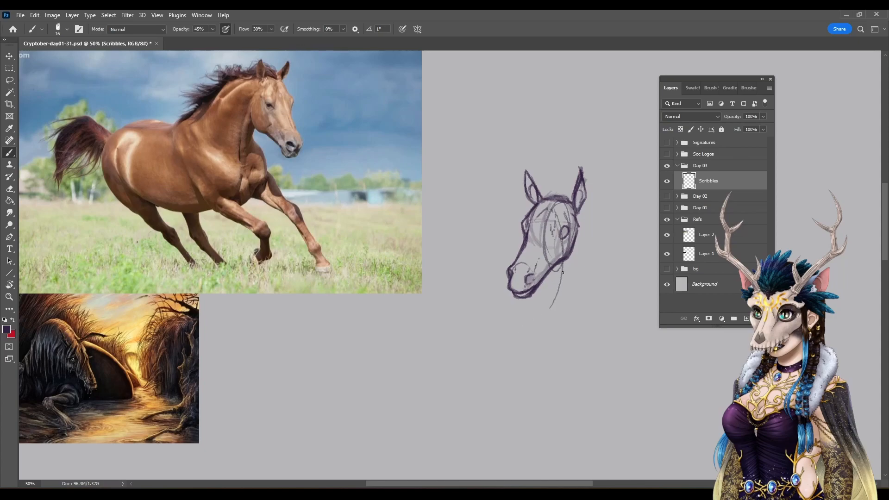
pyautogui.moveTo(567, 250); pyautogui.dragTo(551, 313)
pyautogui.moveTo(563, 276)
pyautogui.mouseDown()
pyautogui.moveTo(529, 325)
pyautogui.moveTo(555, 301)
pyautogui.moveTo(535, 323)
pyautogui.mouseUp()
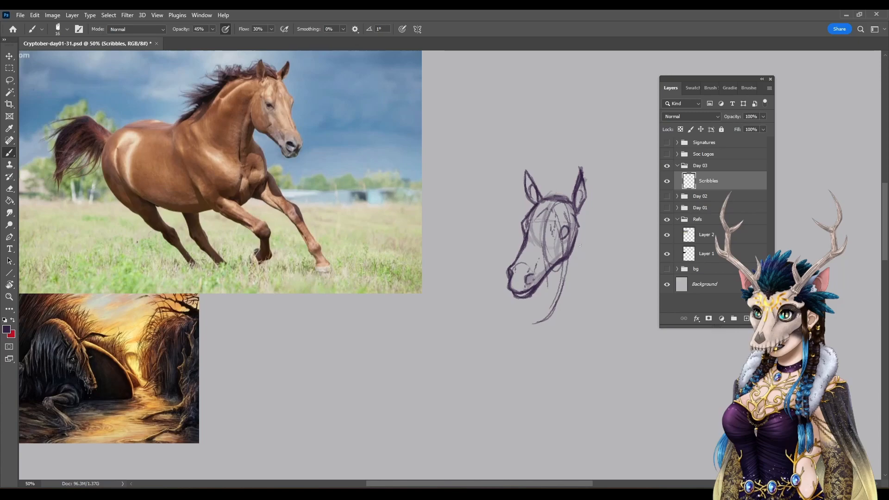
# Step: Draw the back of the neck as a long curved line running down from behind the right ear
pyautogui.moveTo(579, 219); pyautogui.dragTo(586, 279)
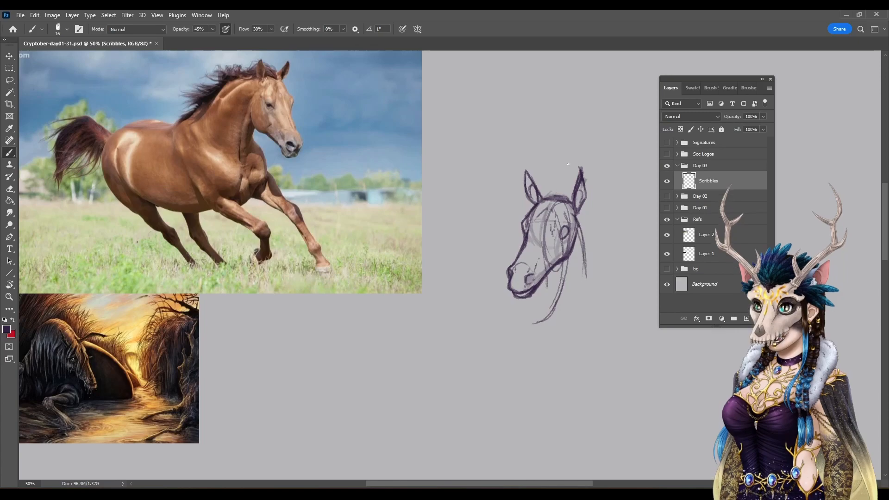
pyautogui.moveTo(577, 220)
pyautogui.mouseDown()
pyautogui.moveTo(584, 237)
pyautogui.moveTo(578, 219)
pyautogui.mouseUp()
pyautogui.moveTo(580, 210); pyautogui.dragTo(587, 272)
pyautogui.moveTo(584, 239); pyautogui.dragTo(587, 311)
pyautogui.moveTo(586, 277); pyautogui.dragTo(585, 323)
pyautogui.moveTo(587, 293); pyautogui.dragTo(576, 329)
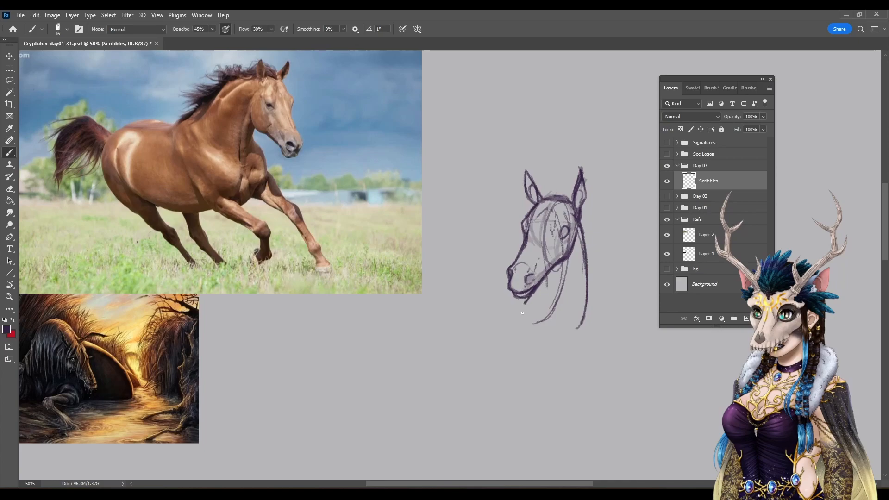
# Step: Sketch the front of the neck and a rounded shoulder shape on each side of the chest below the head
pyautogui.moveTo(523, 311); pyautogui.dragTo(521, 323)
pyautogui.moveTo(520, 304)
pyautogui.mouseDown()
pyautogui.moveTo(525, 333)
pyautogui.moveTo(579, 332)
pyautogui.mouseUp()
pyautogui.moveTo(508, 298); pyautogui.dragTo(492, 317)
pyautogui.moveTo(598, 329)
pyautogui.mouseDown()
pyautogui.moveTo(589, 304)
pyautogui.moveTo(598, 347)
pyautogui.moveTo(560, 370)
pyautogui.mouseUp()
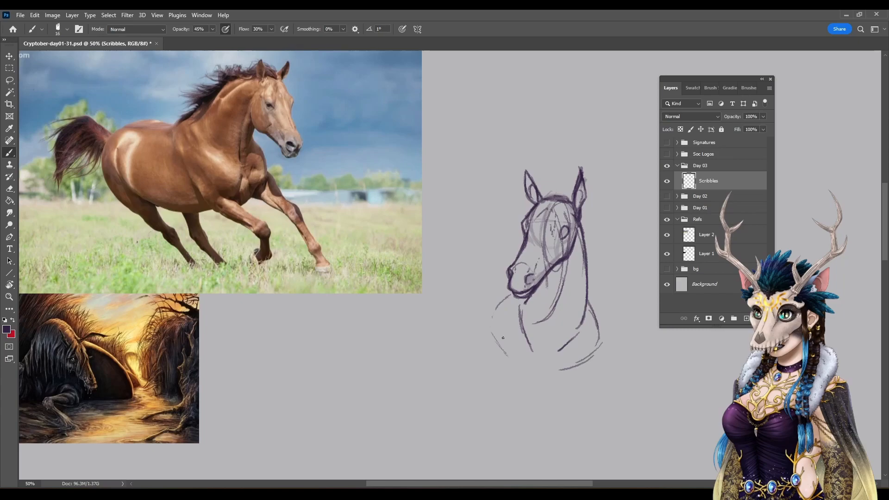
pyautogui.moveTo(511, 294)
pyautogui.mouseDown()
pyautogui.moveTo(491, 330)
pyautogui.moveTo(519, 372)
pyautogui.moveTo(524, 317)
pyautogui.mouseUp()
pyautogui.moveTo(499, 310)
pyautogui.mouseDown()
pyautogui.moveTo(533, 363)
pyautogui.moveTo(582, 329)
pyautogui.moveTo(592, 352)
pyautogui.moveTo(557, 342)
pyautogui.moveTo(553, 368)
pyautogui.mouseUp()
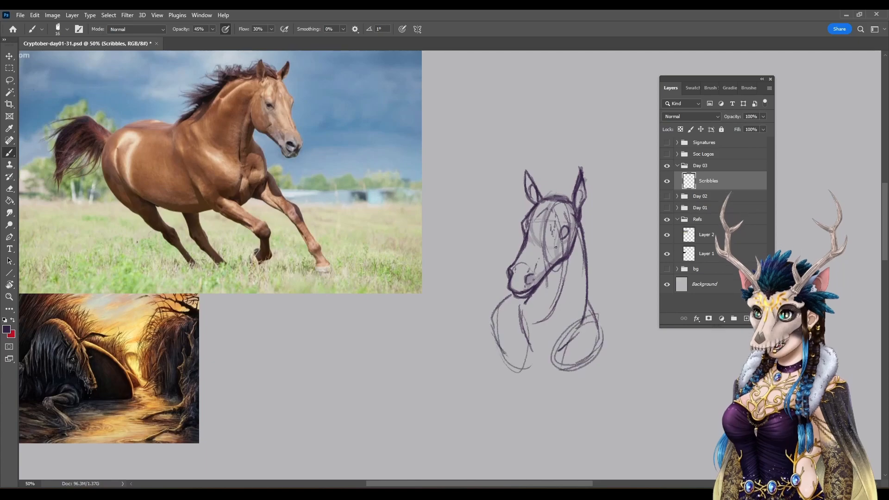
# Step: Join the shoulders with a pointed lower chest outline and add curved form lines inside the neck
pyautogui.moveTo(494, 348)
pyautogui.mouseDown()
pyautogui.moveTo(515, 393)
pyautogui.moveTo(576, 367)
pyautogui.mouseUp()
pyautogui.moveTo(537, 393)
pyautogui.mouseDown()
pyautogui.moveTo(571, 372)
pyautogui.moveTo(524, 395)
pyautogui.mouseUp()
pyautogui.moveTo(558, 379); pyautogui.dragTo(578, 364)
pyautogui.moveTo(542, 285); pyautogui.dragTo(585, 303)
pyautogui.moveTo(529, 299); pyautogui.dragTo(557, 348)
pyautogui.moveTo(550, 342); pyautogui.dragTo(582, 309)
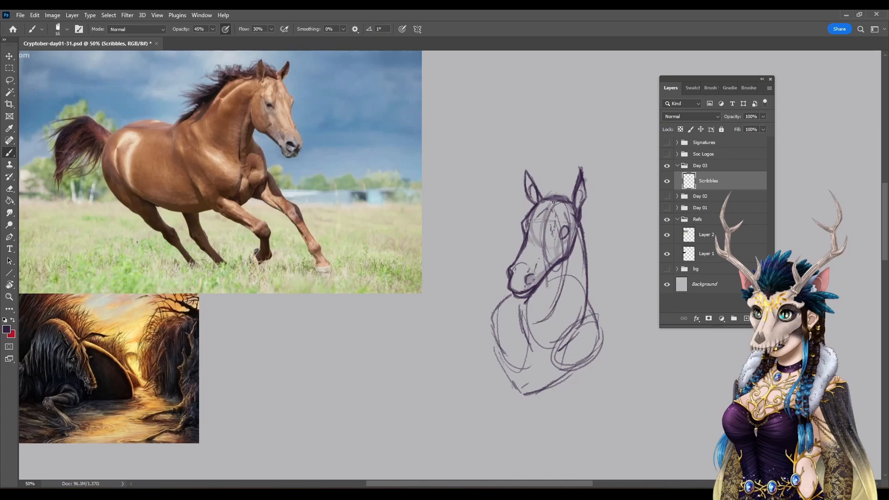
# Step: Darken the face contours and the long curved strand running from the forehead down past the jaw
pyautogui.moveTo(530, 230); pyautogui.dragTo(525, 245)
pyautogui.moveTo(539, 216); pyautogui.dragTo(523, 254)
pyautogui.moveTo(554, 206); pyautogui.dragTo(538, 318)
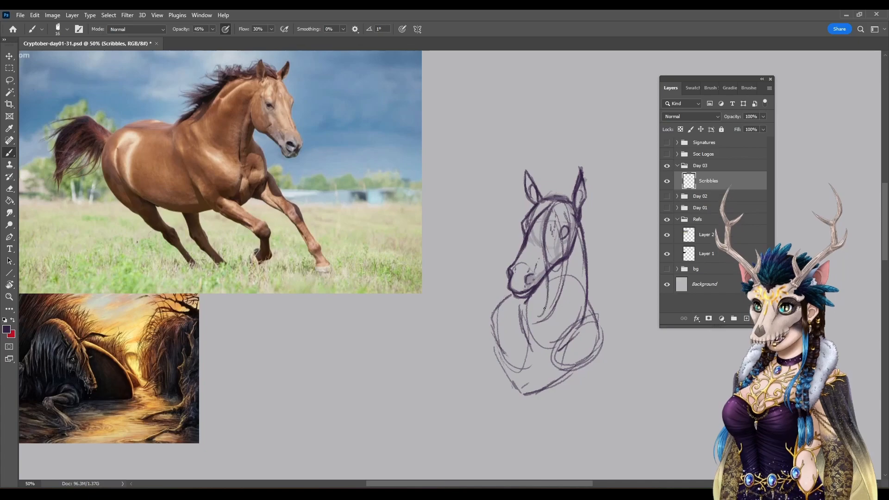
pyautogui.moveTo(544, 250); pyautogui.dragTo(538, 315)
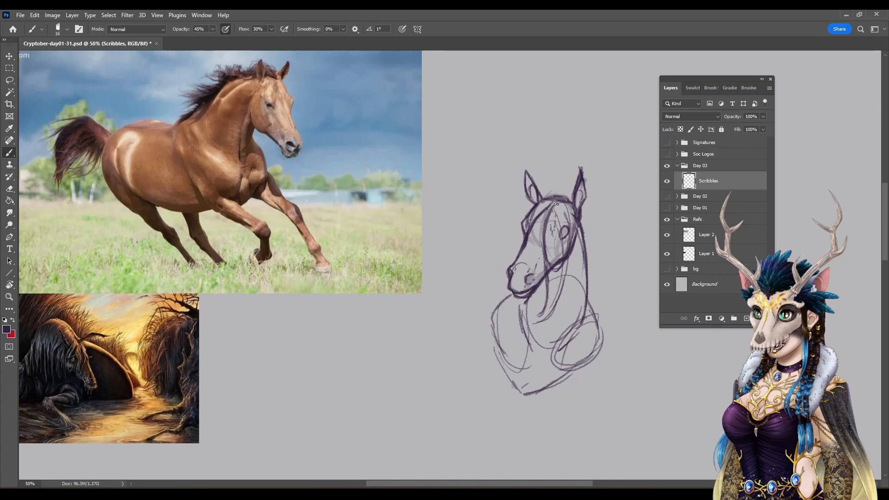
# Step: Darken both shoulder outlines and the inner neck line, and add short marks on the lower chest
pyautogui.moveTo(512, 295); pyautogui.dragTo(492, 316)
pyautogui.moveTo(587, 303)
pyautogui.mouseDown()
pyautogui.moveTo(600, 340)
pyautogui.moveTo(595, 328)
pyautogui.mouseUp()
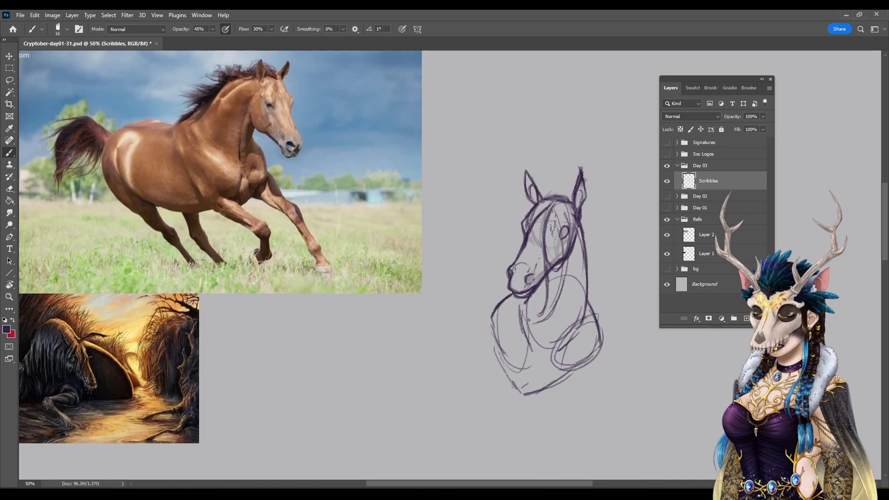
pyautogui.moveTo(517, 307)
pyautogui.mouseDown()
pyautogui.moveTo(531, 355)
pyautogui.moveTo(565, 346)
pyautogui.mouseUp()
pyautogui.moveTo(531, 370); pyautogui.dragTo(524, 380)
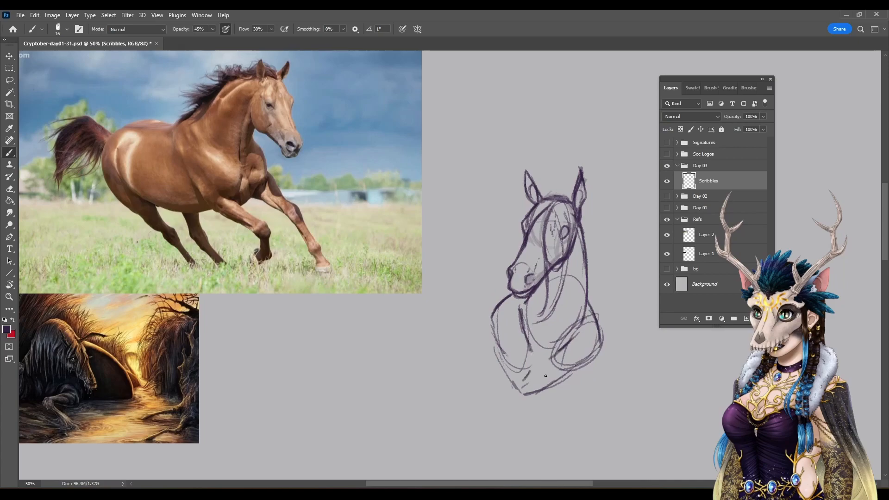
# Step: Draw a joint circle on the outer lower edge of each shoulder
pyautogui.moveTo(484, 344)
pyautogui.mouseDown()
pyautogui.moveTo(504, 357)
pyautogui.moveTo(491, 337)
pyautogui.mouseUp()
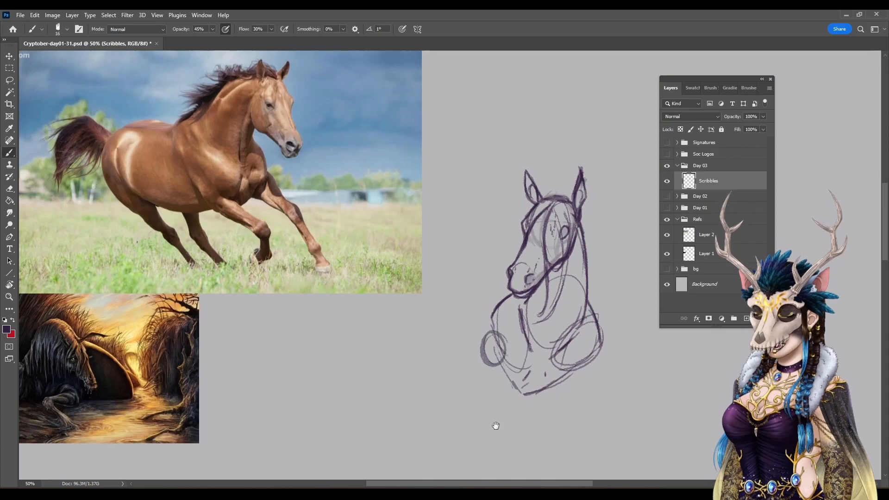
pyautogui.moveTo(496, 424); pyautogui.dragTo(474, 354)
pyautogui.moveTo(558, 280)
pyautogui.mouseDown()
pyautogui.moveTo(568, 300)
pyautogui.moveTo(558, 287)
pyautogui.mouseUp()
pyautogui.moveTo(548, 323); pyautogui.dragTo(497, 397)
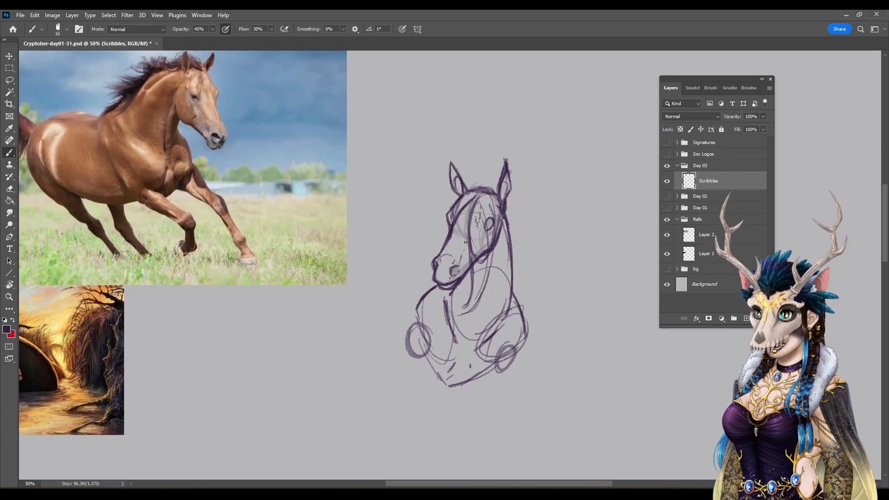
# Step: Add small marks on the face and sweep a long open arc outward from the brow in front of the face
pyautogui.moveTo(465, 245); pyautogui.dragTo(460, 260)
pyautogui.moveTo(456, 202)
pyautogui.mouseDown()
pyautogui.moveTo(401, 210)
pyautogui.moveTo(410, 215)
pyautogui.moveTo(402, 241)
pyautogui.mouseUp()
# Step: Sketch a bent foreleg from the shoulder circle below the muzzle, with a knee circle and a smaller joint circle folded back beneath the chest
pyautogui.scroll(-5, 421, 295)
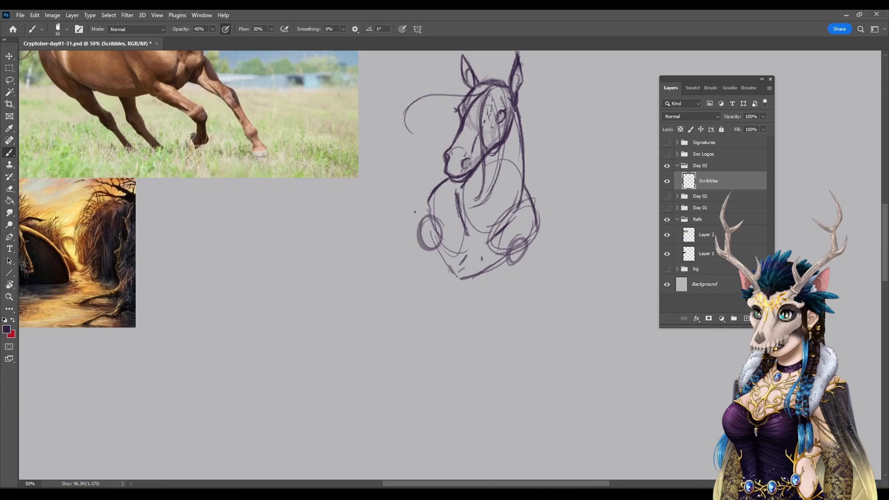
pyautogui.moveTo(399, 274); pyautogui.dragTo(419, 230)
pyautogui.moveTo(430, 228)
pyautogui.mouseDown()
pyautogui.moveTo(385, 284)
pyautogui.moveTo(399, 284)
pyautogui.moveTo(442, 246)
pyautogui.mouseUp()
pyautogui.moveTo(392, 279); pyautogui.dragTo(458, 240)
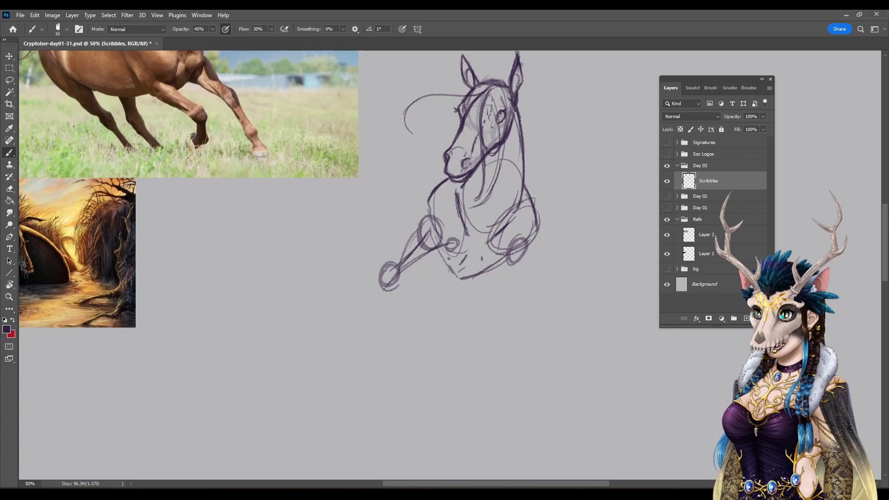
# Step: Draw the lower end of the folded foreleg hanging from the small joint circle, with a rough hoof shape
pyautogui.moveTo(455, 244); pyautogui.dragTo(428, 295)
pyautogui.moveTo(456, 243); pyautogui.dragTo(446, 291)
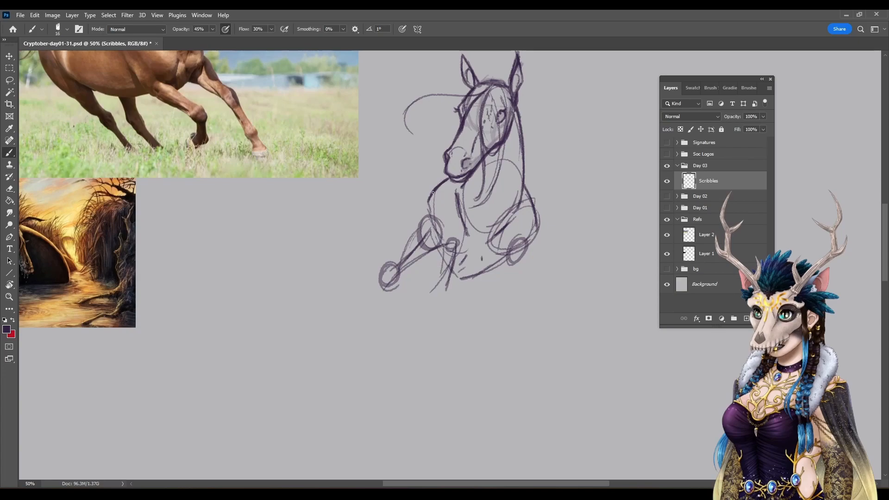
pyautogui.moveTo(447, 244)
pyautogui.mouseDown()
pyautogui.moveTo(444, 281)
pyautogui.moveTo(430, 297)
pyautogui.mouseUp()
pyautogui.moveTo(428, 297); pyautogui.dragTo(443, 286)
pyautogui.moveTo(447, 247)
pyautogui.mouseDown()
pyautogui.moveTo(437, 292)
pyautogui.moveTo(456, 244)
pyautogui.moveTo(439, 294)
pyautogui.moveTo(444, 259)
pyautogui.moveTo(433, 269)
pyautogui.moveTo(449, 289)
pyautogui.moveTo(442, 310)
pyautogui.mouseUp()
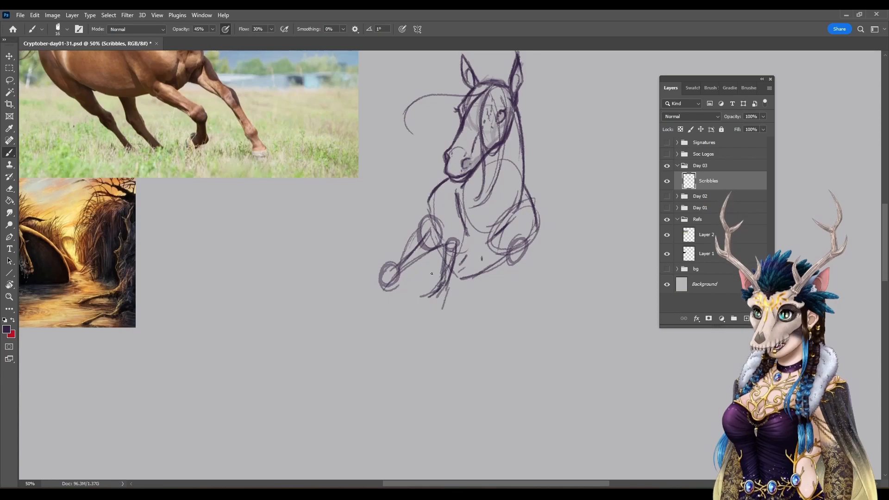
# Step: Rough in the torso with loops below the chest, a line down to pelvis loops, and a slanted hip line
pyautogui.moveTo(414, 260)
pyautogui.mouseDown()
pyautogui.moveTo(439, 294)
pyautogui.moveTo(487, 309)
pyautogui.mouseUp()
pyautogui.moveTo(521, 222); pyautogui.dragTo(484, 319)
pyautogui.moveTo(435, 306); pyautogui.dragTo(459, 371)
pyautogui.moveTo(441, 340); pyautogui.dragTo(463, 366)
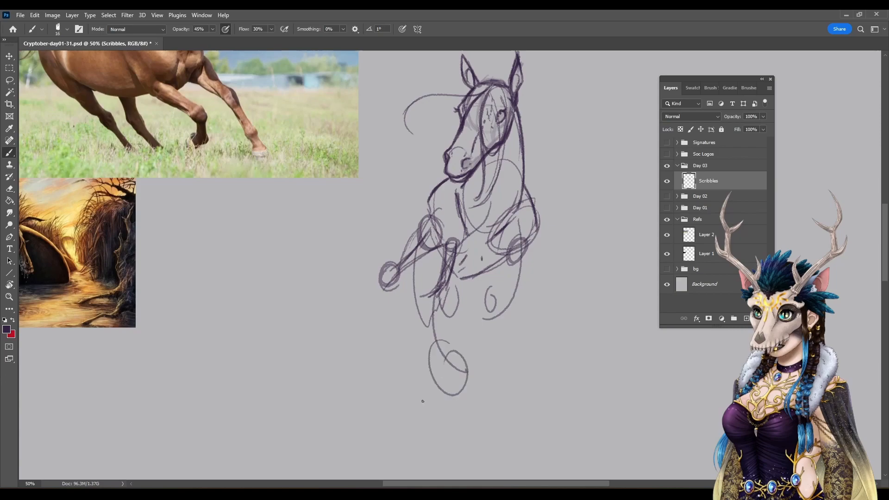
pyautogui.moveTo(423, 400); pyautogui.dragTo(498, 356)
# Step: Undo the hip, torso and foreleg strokes back to the shoulder joint circles
pyautogui.hotkey('ctrl', 'z')
pyautogui.hotkey('ctrl', 'z')
pyautogui.hotkey('ctrl', 'z')
pyautogui.hotkey('ctrl', 'z')
pyautogui.hotkey('ctrl', 'z')
pyautogui.hotkey('ctrl', 'z')
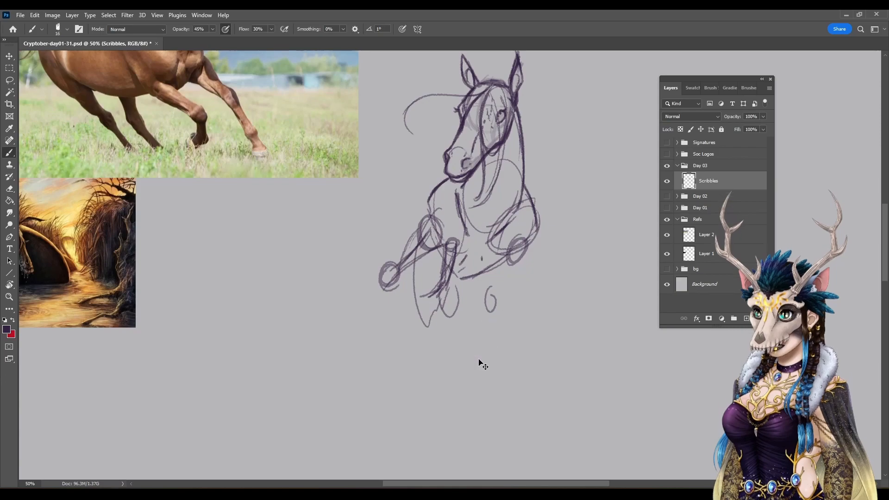
pyautogui.hotkey('ctrl', 'z')
pyautogui.hotkey('ctrl', 'z')
pyautogui.hotkey('ctrl', 'z')
pyautogui.hotkey('ctrl', 'z')
pyautogui.hotkey('ctrl', 'z')
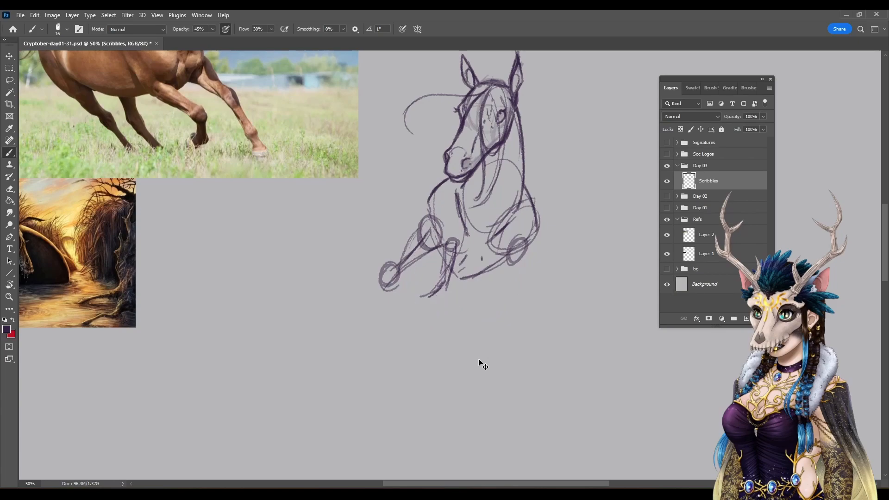
pyautogui.hotkey('ctrl', 'z')
pyautogui.hotkey('ctrl', 'z')
pyautogui.hotkey('ctrl', 'z')
pyautogui.hotkey('ctrl', 'z')
pyautogui.hotkey('ctrl', 'z')
pyautogui.hotkey('ctrl', 'z')
pyautogui.hotkey('ctrl', 'z')
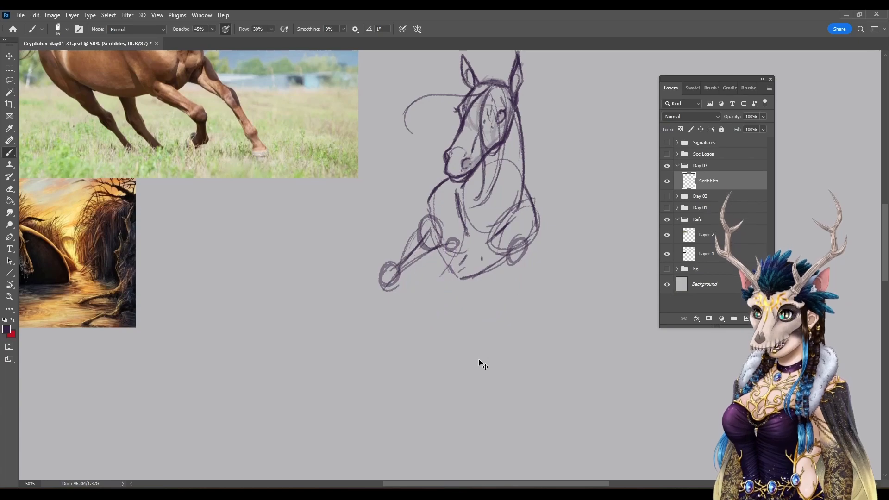
pyautogui.hotkey('ctrl', 'z')
pyautogui.hotkey('ctrl', 'z')
pyautogui.hotkey('ctrl', 'z')
pyautogui.hotkey('ctrl', 'z')
pyautogui.hotkey('ctrl', 'z')
pyautogui.hotkey('ctrl', 'z')
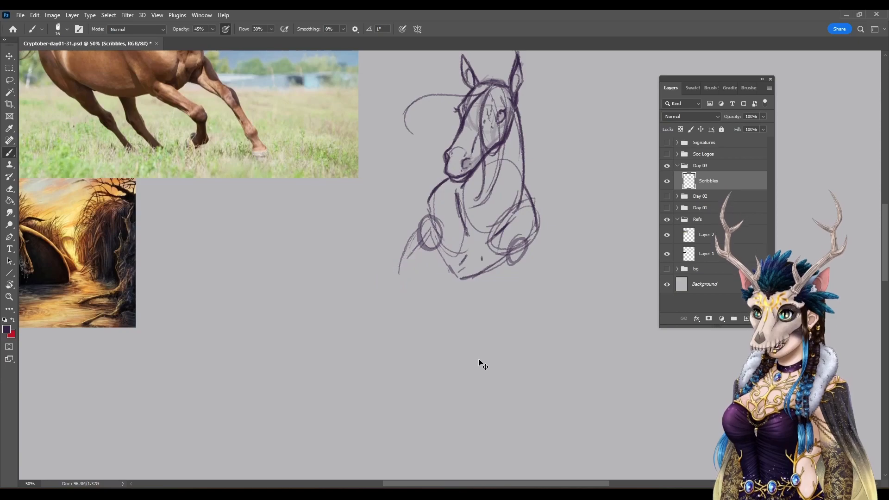
pyautogui.hotkey('ctrl', 'z')
pyautogui.hotkey('ctrl', 'z')
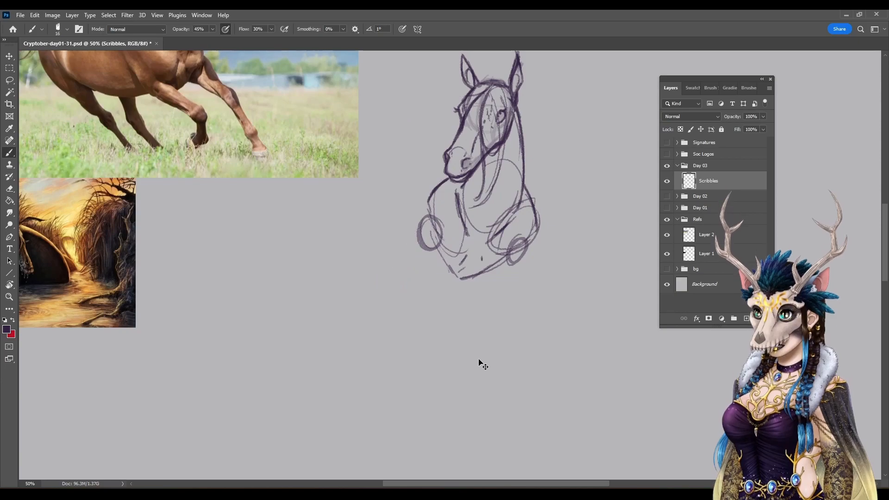
# Step: Redo all the undone foreleg, torso and hip strokes
pyautogui.hotkey('ctrl', 'shift', 'z')
pyautogui.hotkey('ctrl', 'shift', 'z')
pyautogui.hotkey('ctrl', 'shift', 'z')
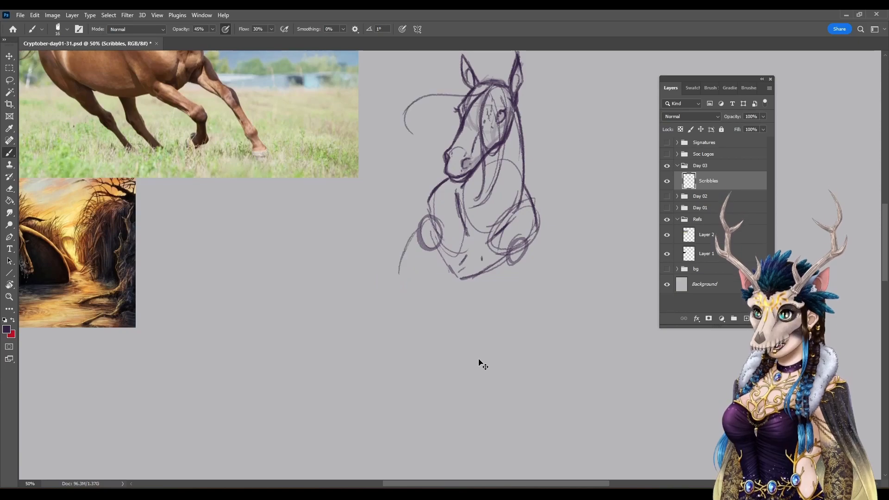
pyautogui.hotkey('ctrl', 'shift', 'z')
pyautogui.hotkey('ctrl', 'shift', 'z')
pyautogui.hotkey('ctrl', 'shift', 'z')
pyautogui.hotkey('ctrl', 'shift', 'z')
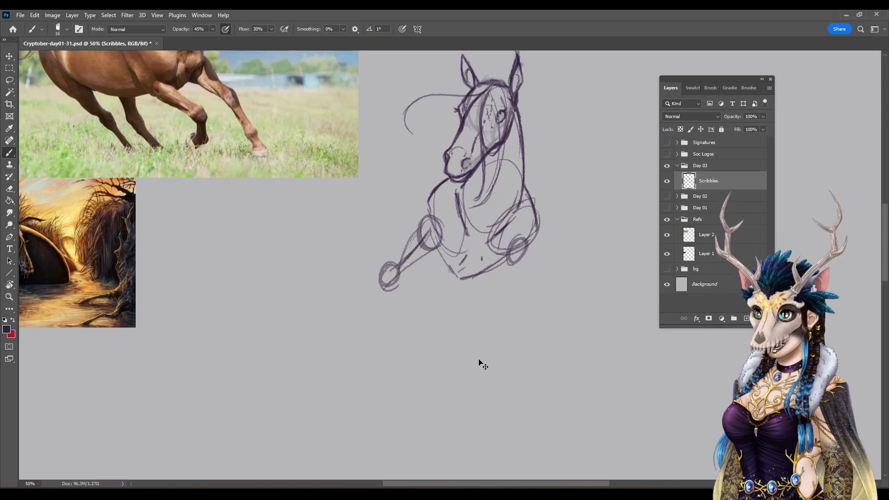
pyautogui.hotkey('ctrl', 'shift', 'z')
pyautogui.hotkey('ctrl', 'shift', 'z')
pyautogui.hotkey('ctrl', 'shift', 'z')
pyautogui.hotkey('ctrl', 'shift', 'z')
pyautogui.hotkey('ctrl', 'shift', 'z')
pyautogui.hotkey('ctrl', 'shift', 'z')
pyautogui.hotkey('ctrl', 'shift', 'z')
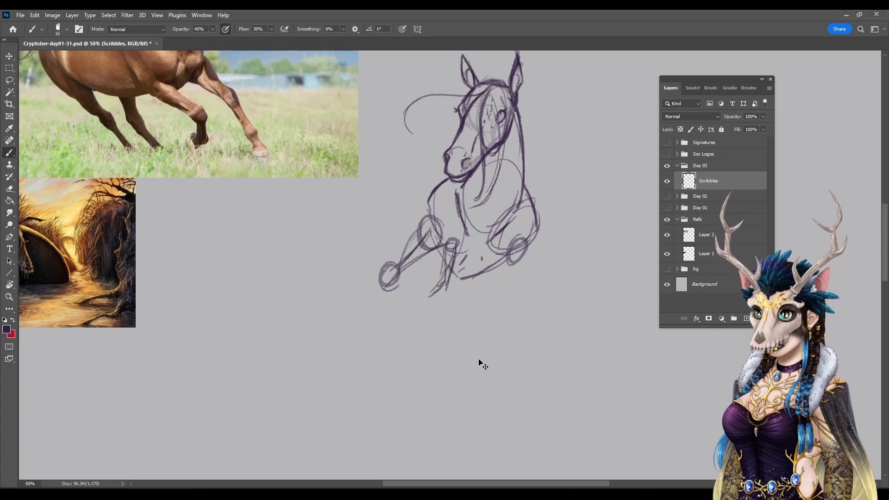
pyautogui.hotkey('ctrl', 'shift', 'z')
pyautogui.hotkey('ctrl', 'shift', 'z')
pyautogui.hotkey('ctrl', 'shift', 'z')
pyautogui.hotkey('ctrl', 'shift', 'z')
pyautogui.hotkey('ctrl', 'shift', 'z')
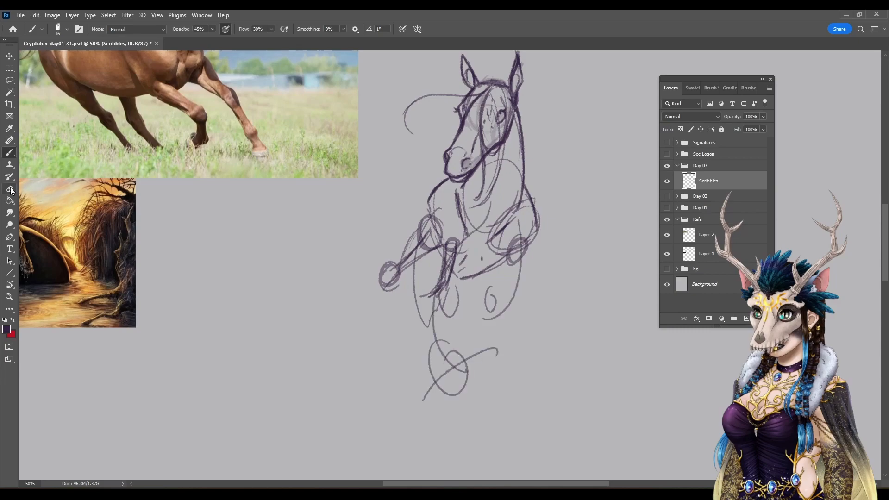
# Step: Erase the folded foreleg, the nearby shoulder circle and the upper torso loops down to faint traces
pyautogui.press('e')
pyautogui.moveTo(408, 253)
pyautogui.mouseDown()
pyautogui.moveTo(405, 241)
pyautogui.moveTo(419, 266)
pyautogui.moveTo(433, 257)
pyautogui.moveTo(426, 255)
pyautogui.moveTo(446, 260)
pyautogui.moveTo(441, 315)
pyautogui.mouseUp()
pyautogui.moveTo(442, 284)
pyautogui.mouseDown()
pyautogui.moveTo(403, 241)
pyautogui.moveTo(386, 298)
pyautogui.moveTo(383, 285)
pyautogui.moveTo(429, 245)
pyautogui.moveTo(448, 248)
pyautogui.mouseUp()
pyautogui.moveTo(512, 257)
pyautogui.mouseDown()
pyautogui.moveTo(496, 290)
pyautogui.moveTo(514, 279)
pyautogui.moveTo(524, 266)
pyautogui.moveTo(496, 289)
pyautogui.mouseUp()
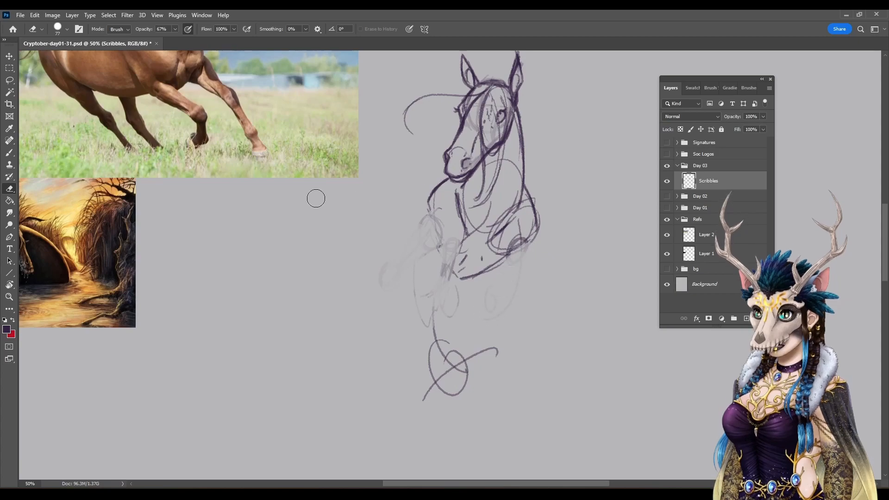
# Step: Redraw the shoulder curve below the muzzle and a curved body line to the pelvis, reinforcing the pelvis circle and hip line
pyautogui.press('b')
pyautogui.moveTo(425, 212); pyautogui.dragTo(442, 252)
pyautogui.moveTo(479, 207); pyautogui.dragTo(436, 335)
pyautogui.moveTo(431, 274)
pyautogui.mouseDown()
pyautogui.moveTo(440, 343)
pyautogui.moveTo(486, 366)
pyautogui.moveTo(472, 353)
pyautogui.mouseUp()
pyautogui.moveTo(424, 398); pyautogui.dragTo(506, 343)
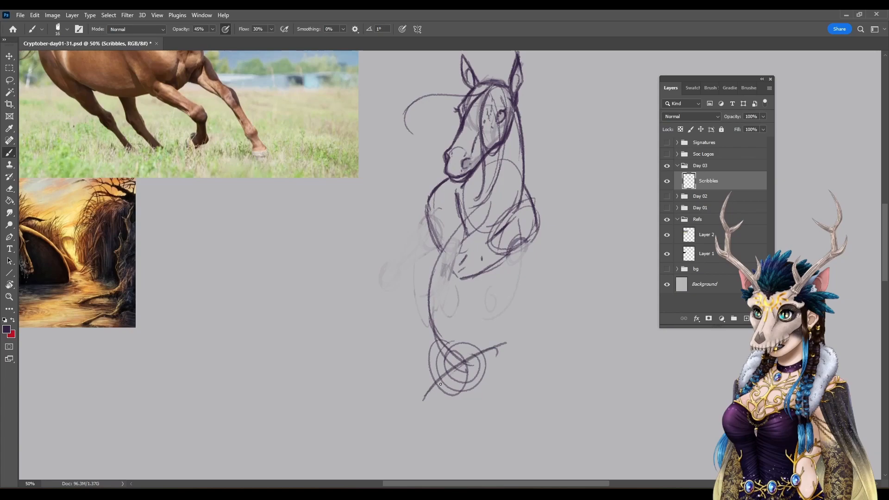
# Step: Draw tall haunch ovals at both ends of the slanted hip line
pyautogui.moveTo(442, 359); pyautogui.dragTo(438, 416)
pyautogui.moveTo(416, 330); pyautogui.dragTo(456, 412)
pyautogui.moveTo(445, 342); pyautogui.dragTo(419, 400)
pyautogui.moveTo(452, 373); pyautogui.dragTo(470, 419)
pyautogui.moveTo(495, 331)
pyautogui.mouseDown()
pyautogui.moveTo(492, 358)
pyautogui.moveTo(508, 346)
pyautogui.mouseUp()
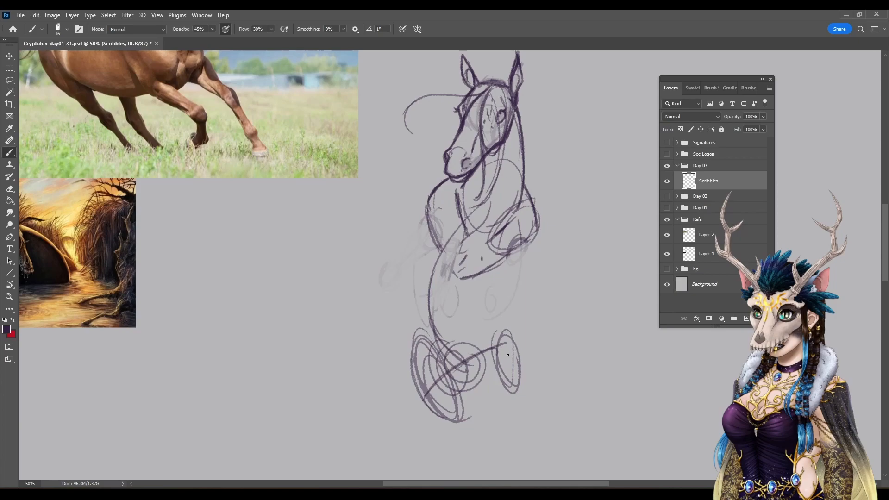
# Step: Sketch an elongated oval over each shoulder to mark where the forelegs attach
pyautogui.moveTo(430, 204)
pyautogui.mouseDown()
pyautogui.moveTo(425, 248)
pyautogui.moveTo(428, 202)
pyautogui.mouseUp()
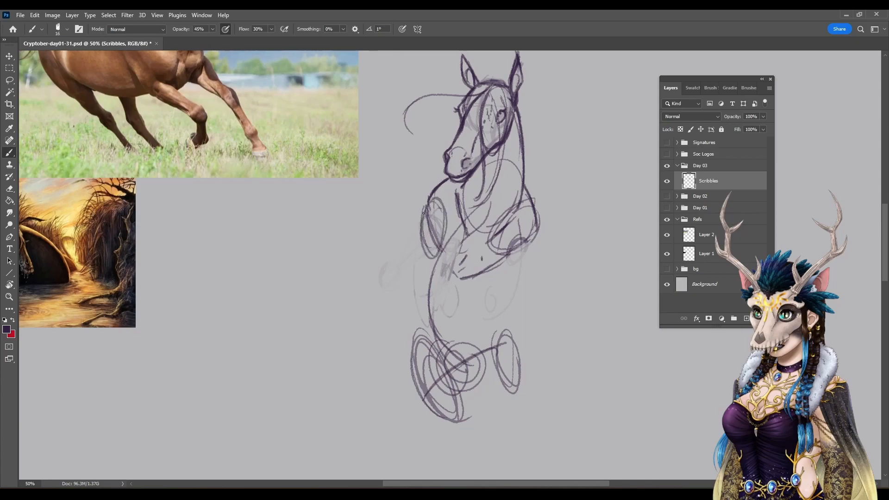
pyautogui.moveTo(527, 215); pyautogui.dragTo(517, 261)
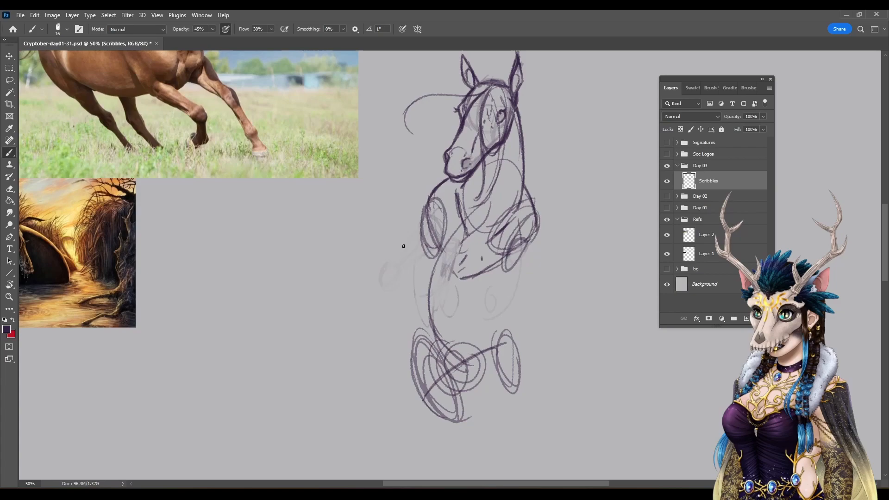
pyautogui.scroll(3, 391, 196)
pyautogui.hscroll(-1, 392, 195)
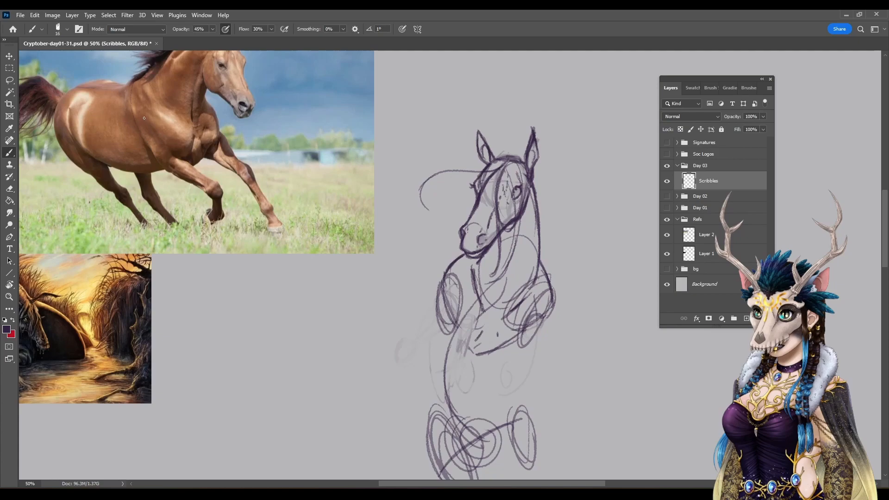
pyautogui.hotkey('ctrl', 'z')
# Step: Paste the horse skeleton image into the Refs group and enlarge it to about 279% over the reference images
pyautogui.hotkey('ctrl', 'v')
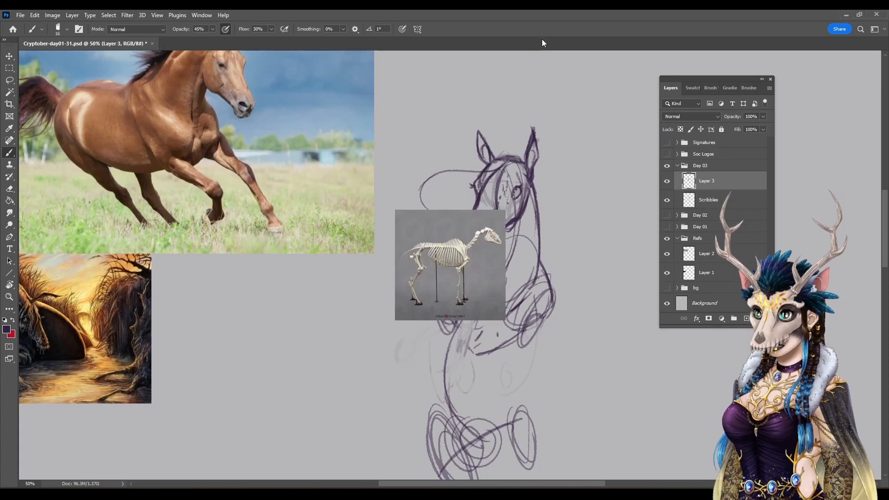
pyautogui.moveTo(726, 184); pyautogui.dragTo(726, 246)
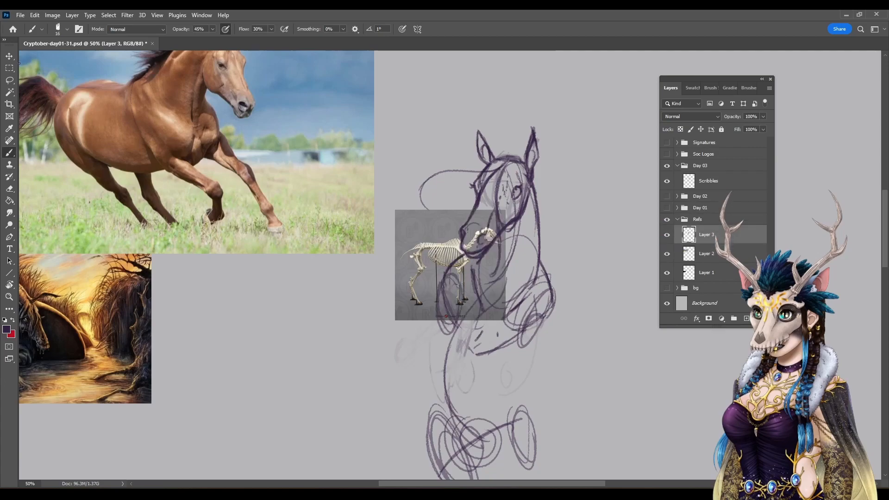
pyautogui.press('v')
pyautogui.moveTo(415, 284); pyautogui.dragTo(65, 252)
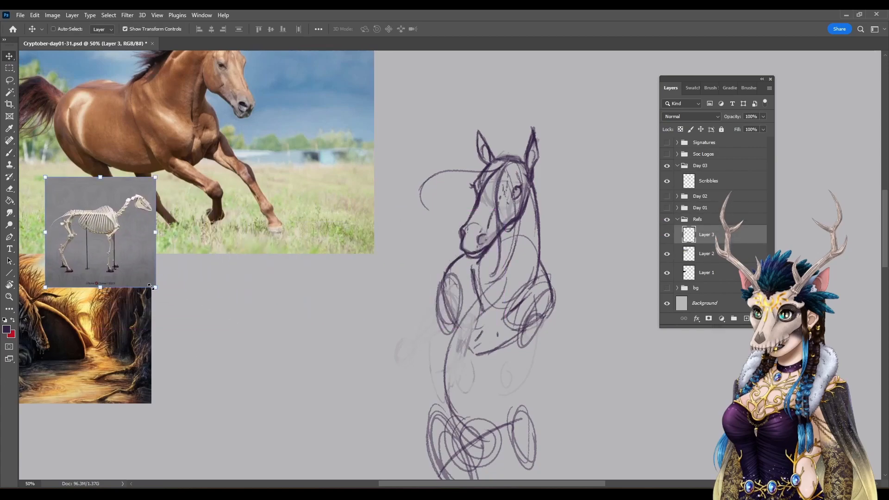
pyautogui.moveTo(155, 288); pyautogui.dragTo(393, 441)
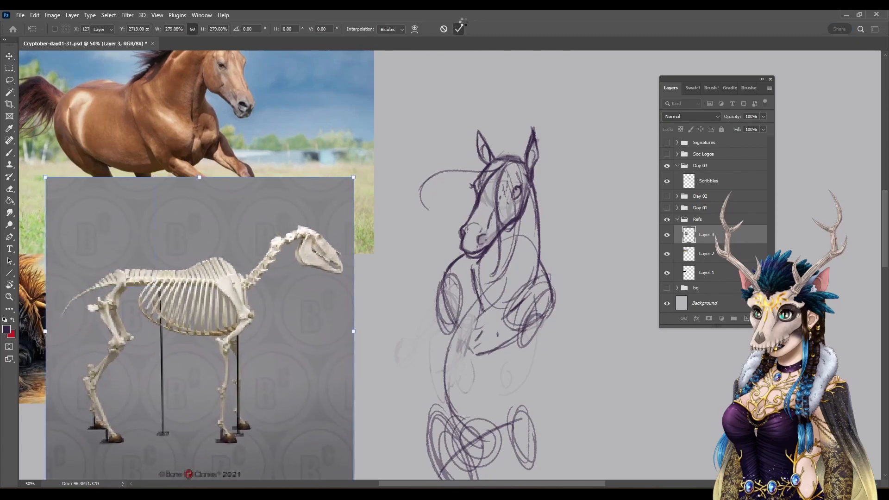
pyautogui.click(458, 29)
# Step: Stack the skeleton layer beneath Layer 2, shift it slightly, and return to brushing on the Scribbles layer
pyautogui.moveTo(718, 262); pyautogui.dragTo(719, 263)
pyautogui.moveTo(327, 367); pyautogui.dragTo(316, 364)
pyautogui.press('b')
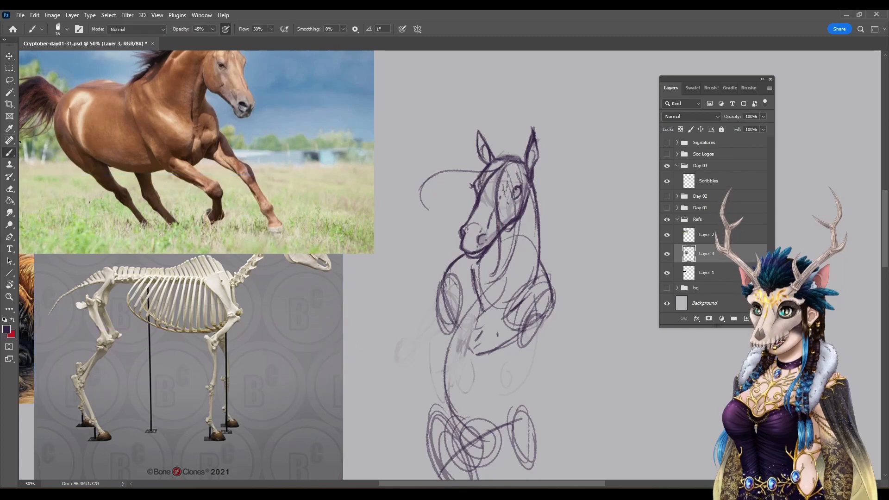
pyautogui.click(722, 181)
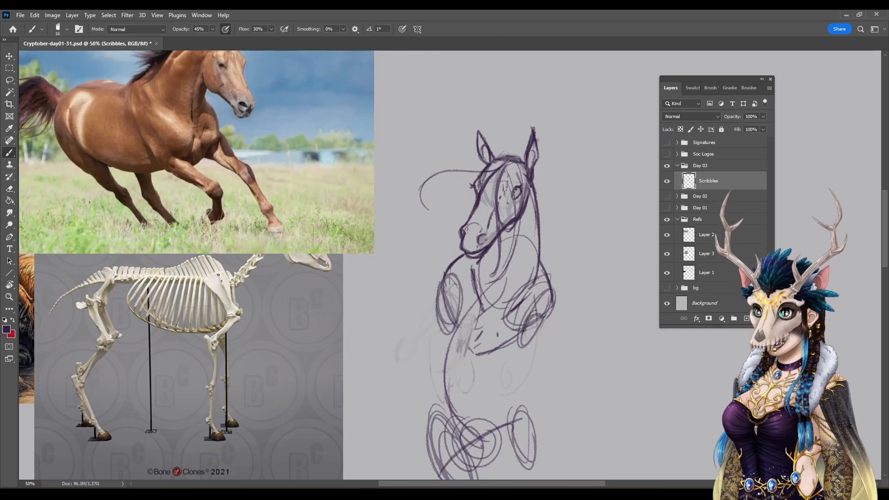
# Step: Trace the shoulder blade and front leg bones over the skeleton reference
pyautogui.moveTo(213, 277)
pyautogui.mouseDown()
pyautogui.moveTo(220, 303)
pyautogui.moveTo(230, 286)
pyautogui.moveTo(231, 313)
pyautogui.mouseUp()
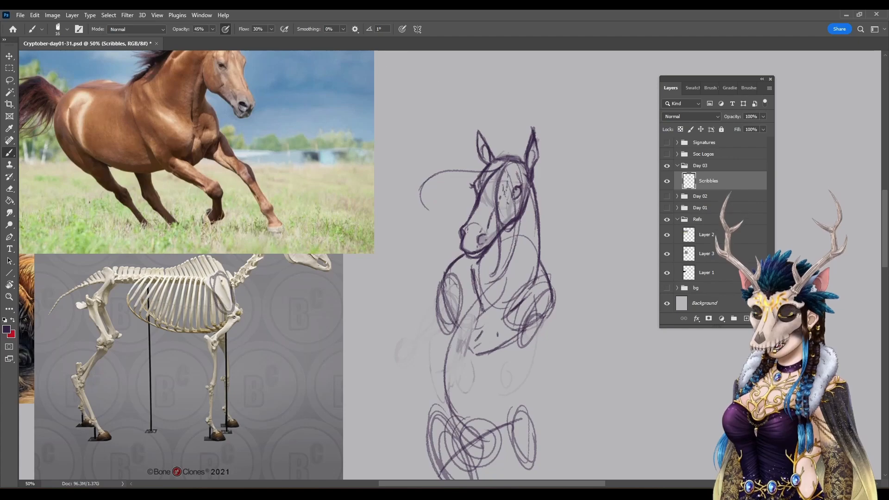
pyautogui.moveTo(233, 314)
pyautogui.mouseDown()
pyautogui.moveTo(208, 344)
pyautogui.moveTo(207, 336)
pyautogui.moveTo(213, 379)
pyautogui.mouseUp()
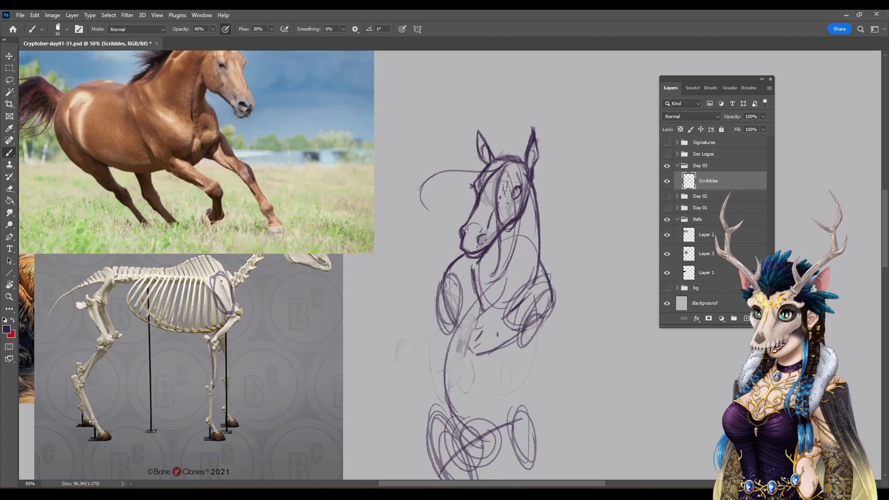
pyautogui.moveTo(212, 396); pyautogui.dragTo(210, 418)
pyautogui.moveTo(210, 427); pyautogui.dragTo(208, 424)
pyautogui.hotkey('ctrl', 'z')
pyautogui.moveTo(212, 384)
pyautogui.mouseDown()
pyautogui.moveTo(206, 397)
pyautogui.moveTo(214, 385)
pyautogui.mouseUp()
# Step: Undo the tracing marks over the skeleton reference
pyautogui.hotkey('ctrl', 'z')
pyautogui.hotkey('ctrl', 'z')
pyautogui.hotkey('ctrl', 'z')
pyautogui.hotkey('ctrl', 'z')
pyautogui.hotkey('ctrl', 'z')
pyautogui.hotkey('ctrl', 'z')
pyautogui.hotkey('ctrl', 'z')
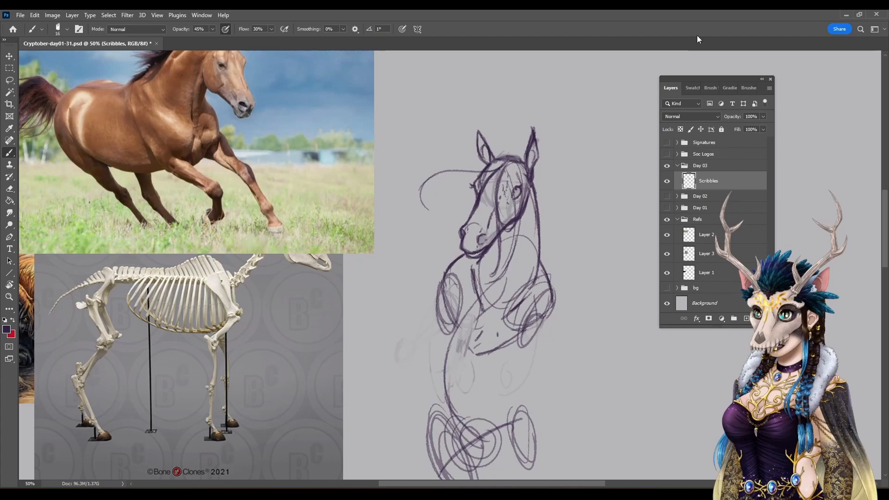
# Step: Move the Layers panel over the running horse photo and collapse it to icons
pyautogui.moveTo(678, 81); pyautogui.dragTo(46, 71)
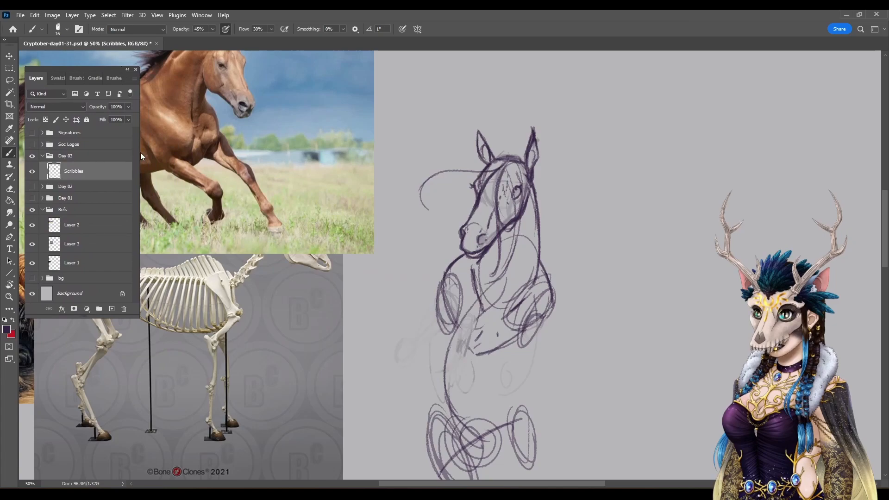
pyautogui.click(127, 69)
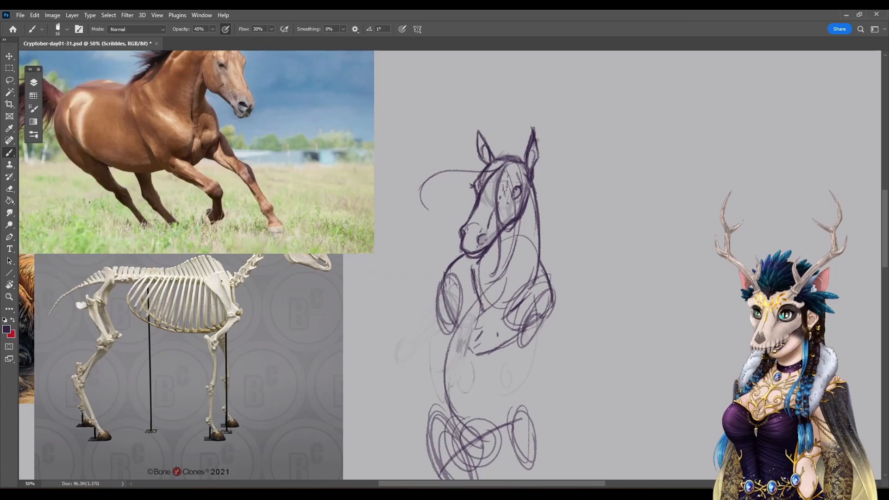
# Step: Sketch the folded foreleg with a straight upper bone, a round knee joint, a shin line and an oval hoof
pyautogui.moveTo(458, 259)
pyautogui.mouseDown()
pyautogui.moveTo(440, 294)
pyautogui.moveTo(442, 273)
pyautogui.moveTo(450, 327)
pyautogui.mouseUp()
pyautogui.moveTo(411, 347)
pyautogui.mouseDown()
pyautogui.moveTo(447, 310)
pyautogui.moveTo(439, 317)
pyautogui.mouseUp()
pyautogui.moveTo(406, 350)
pyautogui.mouseDown()
pyautogui.moveTo(486, 313)
pyautogui.moveTo(461, 369)
pyautogui.mouseUp()
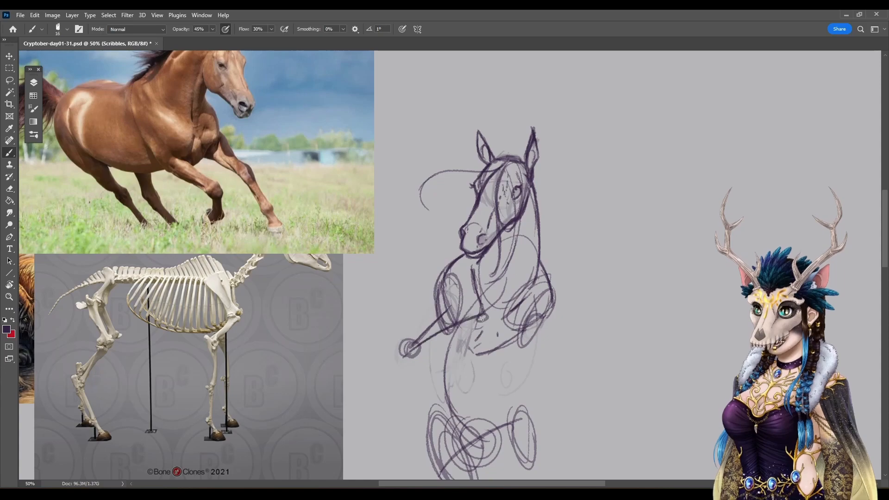
pyautogui.moveTo(482, 325)
pyautogui.mouseDown()
pyautogui.moveTo(463, 379)
pyautogui.moveTo(428, 391)
pyautogui.moveTo(436, 395)
pyautogui.moveTo(422, 391)
pyautogui.moveTo(441, 395)
pyautogui.moveTo(423, 384)
pyautogui.moveTo(437, 368)
pyautogui.mouseUp()
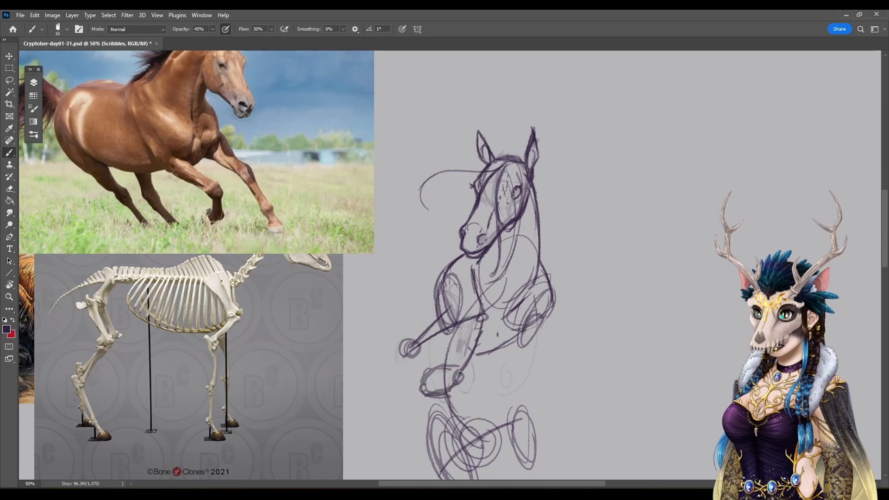
# Step: Sketch the raised foreleg outward from the other shoulder, with circles at the joints and a wedge-shaped hoof
pyautogui.moveTo(533, 323)
pyautogui.mouseDown()
pyautogui.moveTo(531, 368)
pyautogui.moveTo(536, 361)
pyautogui.moveTo(525, 374)
pyautogui.moveTo(575, 323)
pyautogui.mouseUp()
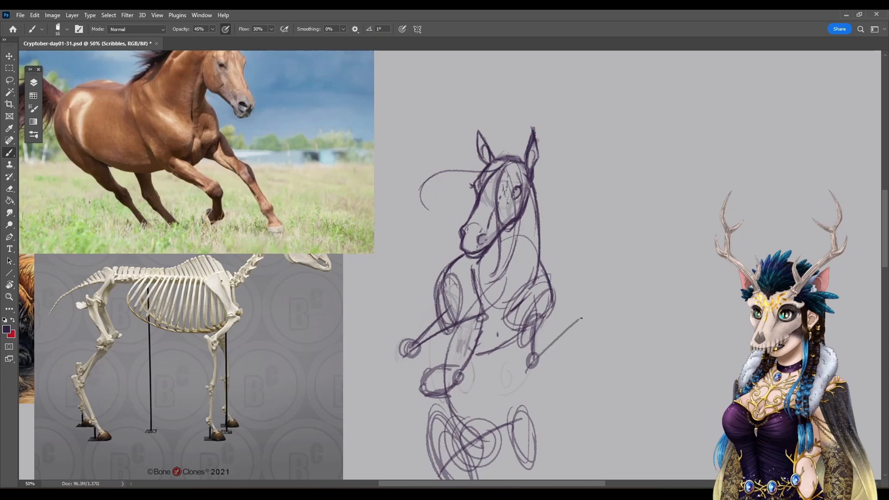
pyautogui.moveTo(537, 355)
pyautogui.mouseDown()
pyautogui.moveTo(597, 312)
pyautogui.moveTo(614, 357)
pyautogui.mouseUp()
pyautogui.moveTo(593, 319)
pyautogui.mouseDown()
pyautogui.moveTo(619, 372)
pyautogui.moveTo(615, 359)
pyautogui.moveTo(596, 385)
pyautogui.moveTo(623, 405)
pyautogui.mouseUp()
pyautogui.moveTo(617, 354)
pyautogui.mouseDown()
pyautogui.moveTo(622, 402)
pyautogui.moveTo(584, 187)
pyautogui.mouseUp()
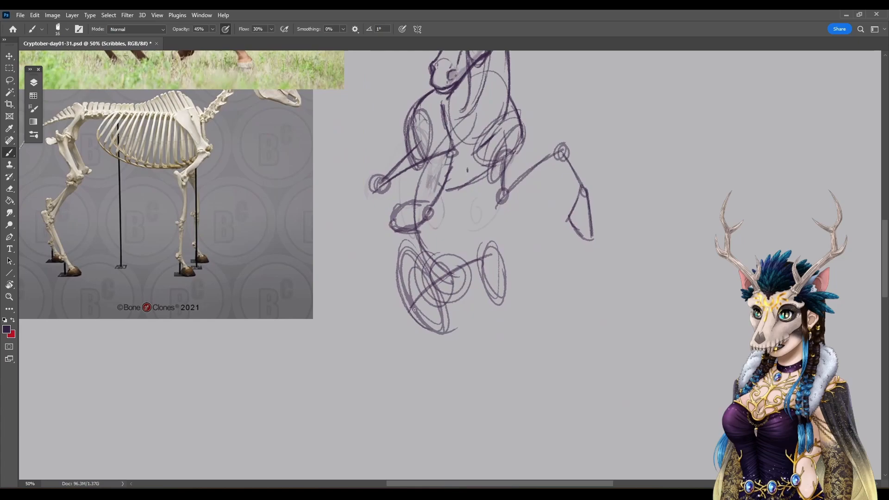
# Step: Try marking the hock on the skeleton reference's hind leg, and undo the marks
pyautogui.moveTo(378, 235); pyautogui.dragTo(422, 258)
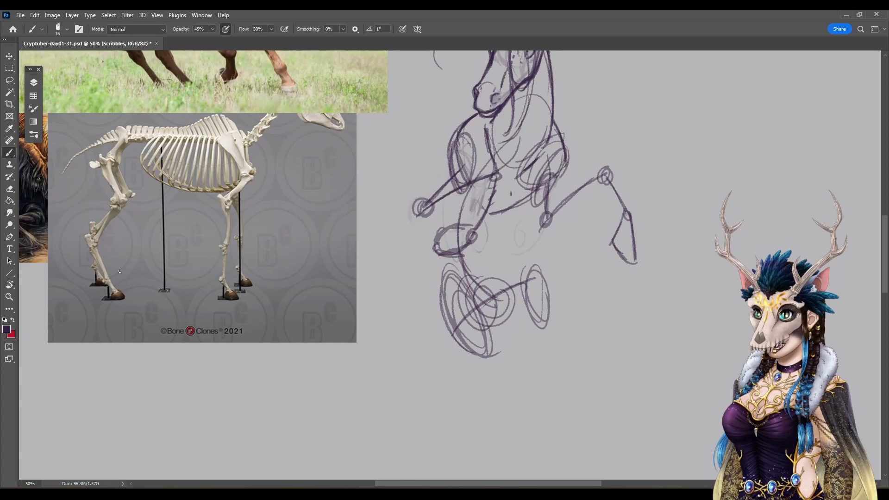
pyautogui.moveTo(85, 229)
pyautogui.mouseDown()
pyautogui.moveTo(96, 257)
pyautogui.moveTo(92, 245)
pyautogui.mouseUp()
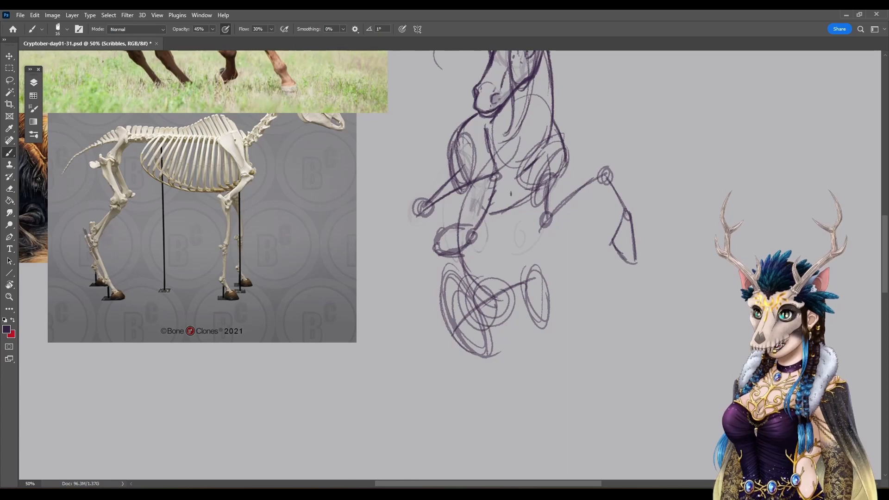
pyautogui.hotkey('ctrl', 'z')
pyautogui.hotkey('ctrl', 'z')
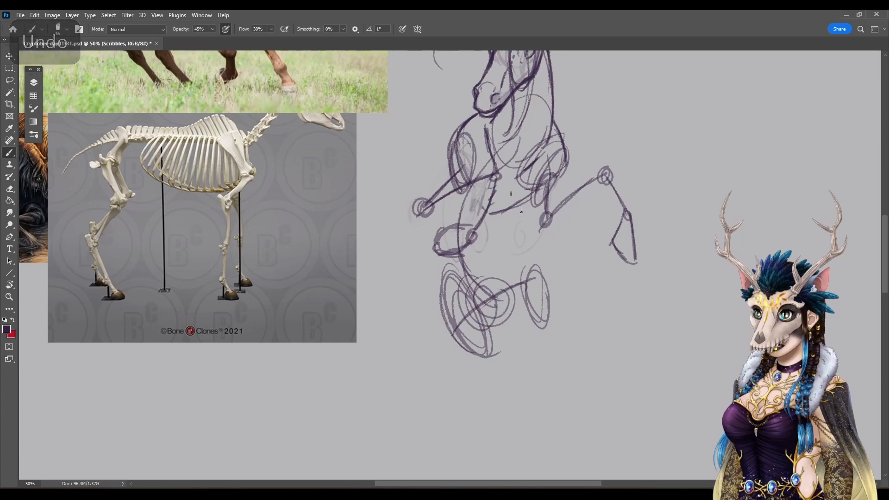
# Step: Reinforce the folded foreleg's hoof and rough in a hind thigh with its knee joint and an oval ribcage
pyautogui.moveTo(458, 231)
pyautogui.mouseDown()
pyautogui.moveTo(468, 250)
pyautogui.moveTo(442, 236)
pyautogui.mouseUp()
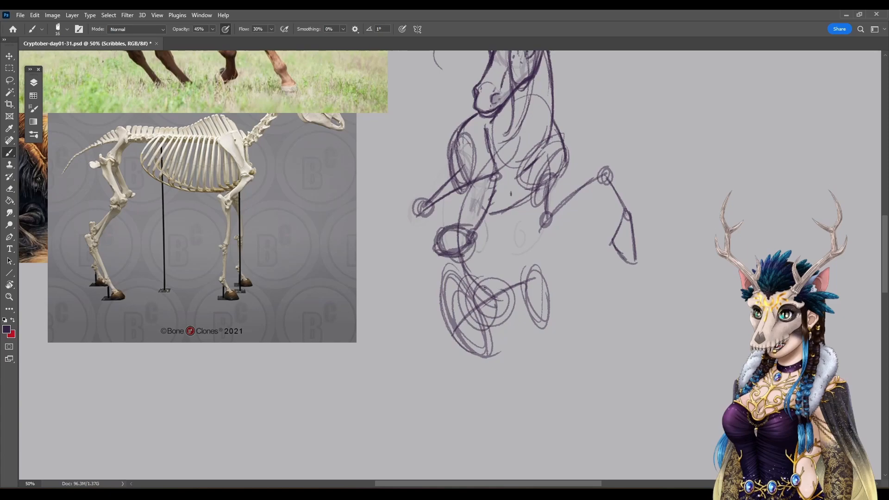
pyautogui.moveTo(489, 411); pyautogui.dragTo(470, 337)
pyautogui.moveTo(446, 267)
pyautogui.mouseDown()
pyautogui.moveTo(425, 226)
pyautogui.moveTo(432, 204)
pyautogui.moveTo(447, 210)
pyautogui.moveTo(440, 226)
pyautogui.moveTo(426, 226)
pyautogui.moveTo(442, 273)
pyautogui.moveTo(445, 260)
pyautogui.moveTo(456, 270)
pyautogui.moveTo(434, 258)
pyautogui.moveTo(488, 289)
pyautogui.moveTo(445, 258)
pyautogui.moveTo(504, 286)
pyautogui.moveTo(450, 252)
pyautogui.moveTo(509, 293)
pyautogui.mouseUp()
pyautogui.moveTo(445, 248); pyautogui.dragTo(507, 291)
pyautogui.moveTo(473, 261)
pyautogui.mouseDown()
pyautogui.moveTo(501, 293)
pyautogui.moveTo(515, 285)
pyautogui.mouseUp()
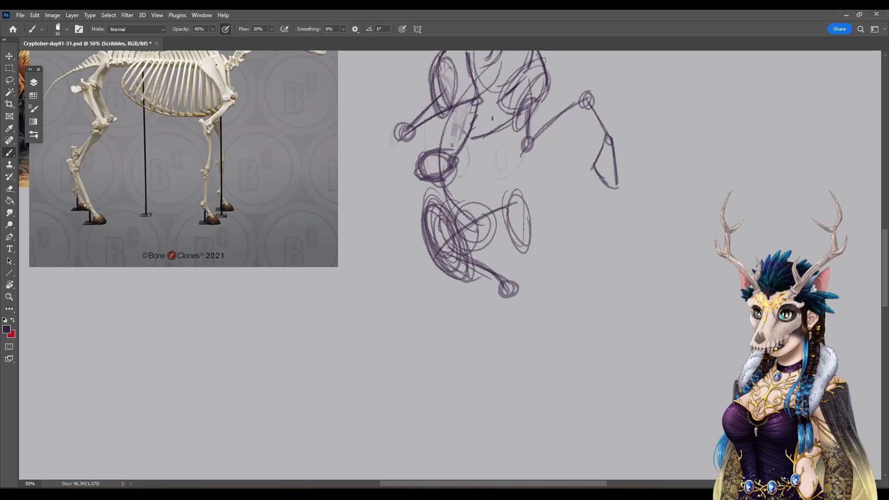
pyautogui.moveTo(446, 103)
pyautogui.mouseDown()
pyautogui.moveTo(438, 180)
pyautogui.moveTo(471, 204)
pyautogui.moveTo(442, 145)
pyautogui.moveTo(437, 218)
pyautogui.mouseUp()
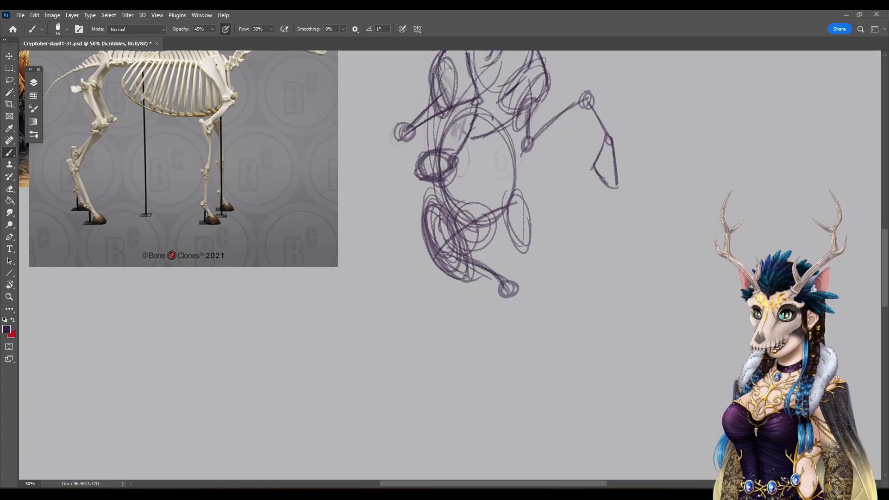
# Step: Fade out the old hip circles and hind leg below the ribcage with the Eraser
pyautogui.click(9, 189)
pyautogui.rightClick(482, 170)
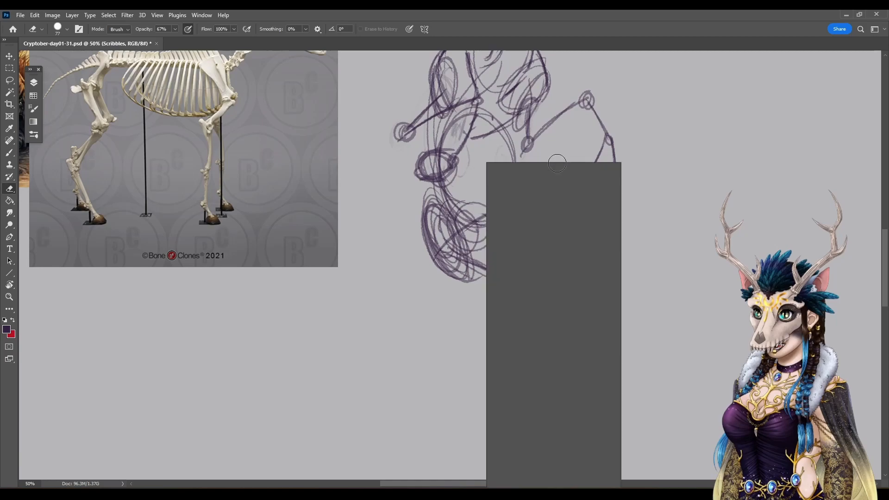
pyautogui.click(567, 186)
pyautogui.moveTo(448, 203)
pyautogui.mouseDown()
pyautogui.moveTo(429, 210)
pyautogui.moveTo(427, 248)
pyautogui.moveTo(440, 270)
pyautogui.moveTo(474, 270)
pyautogui.moveTo(513, 291)
pyautogui.moveTo(530, 221)
pyautogui.moveTo(458, 283)
pyautogui.moveTo(431, 289)
pyautogui.mouseUp()
# Step: Brush new ribcage ovals with a pelvis circle beneath, crossed by a slanted hip line ending in two narrow thigh ovals
pyautogui.press('b')
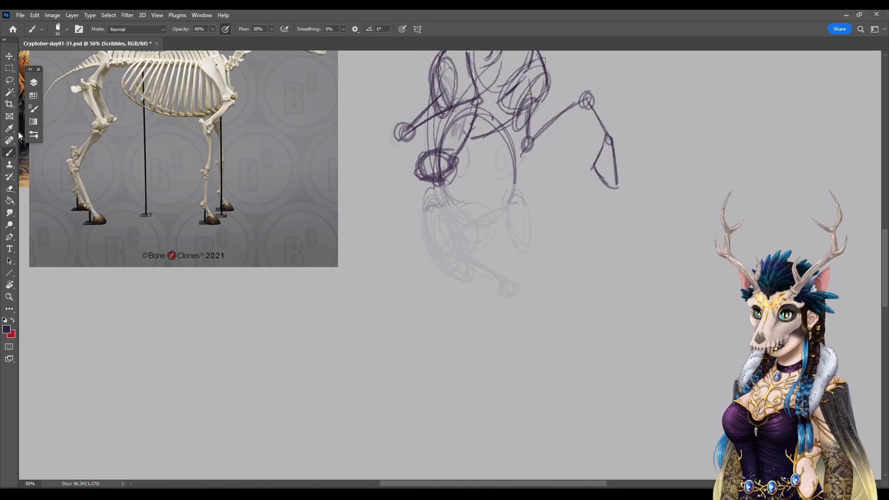
pyautogui.moveTo(471, 102)
pyautogui.mouseDown()
pyautogui.moveTo(472, 194)
pyautogui.moveTo(510, 231)
pyautogui.mouseUp()
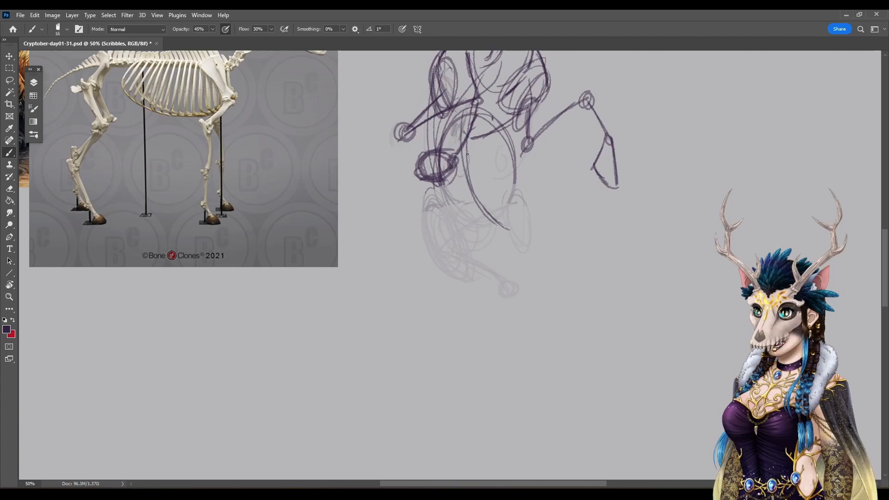
pyautogui.moveTo(440, 178)
pyautogui.mouseDown()
pyautogui.moveTo(503, 216)
pyautogui.moveTo(445, 202)
pyautogui.moveTo(483, 244)
pyautogui.moveTo(515, 217)
pyautogui.moveTo(497, 206)
pyautogui.mouseUp()
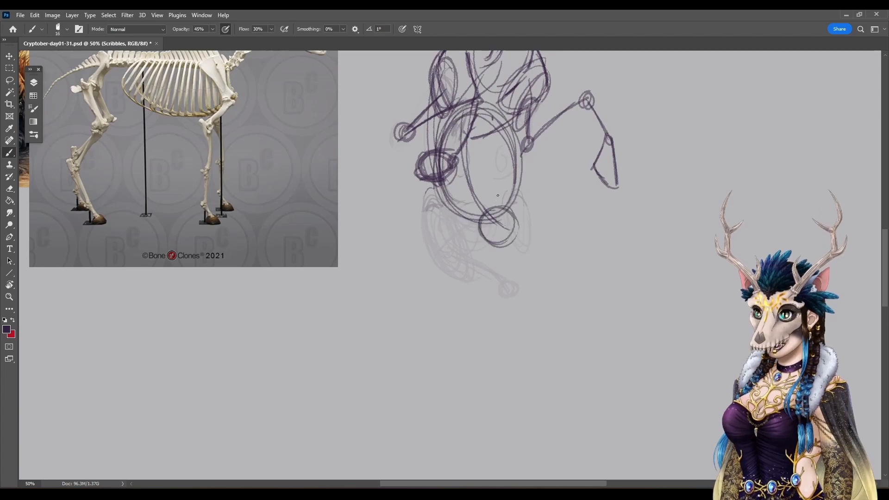
pyautogui.moveTo(475, 246); pyautogui.dragTo(501, 230)
pyautogui.moveTo(558, 278)
pyautogui.mouseDown()
pyautogui.moveTo(468, 315)
pyautogui.moveTo(485, 320)
pyautogui.mouseUp()
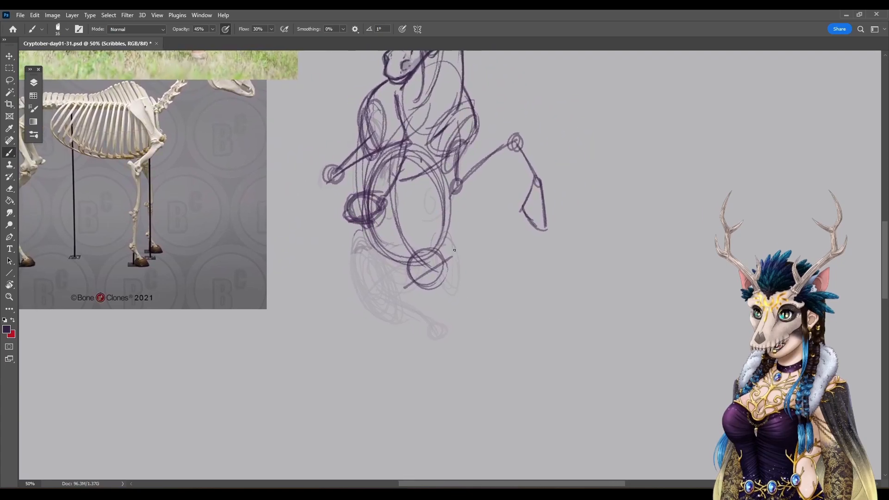
pyautogui.moveTo(452, 259)
pyautogui.mouseDown()
pyautogui.moveTo(467, 276)
pyautogui.moveTo(446, 249)
pyautogui.mouseUp()
pyautogui.moveTo(435, 284); pyautogui.dragTo(494, 278)
pyautogui.moveTo(448, 261); pyautogui.dragTo(470, 302)
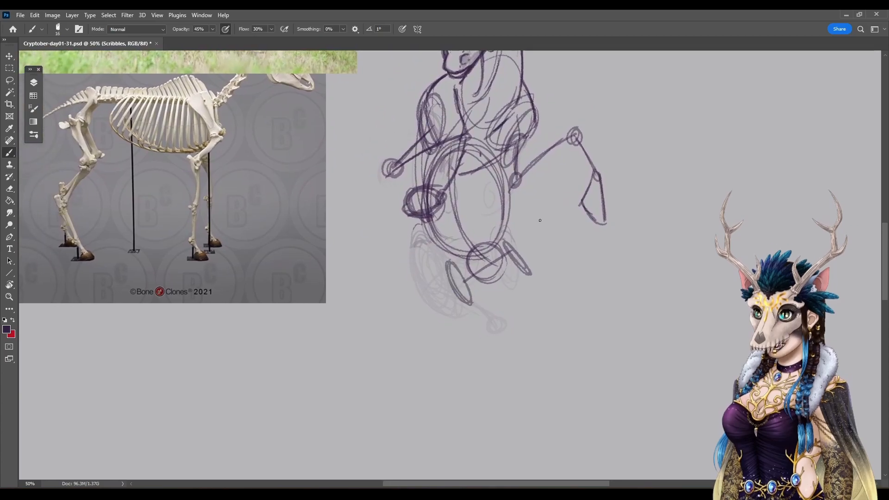
# Step: Draw a bone from the far thigh oval outward to a small knee circle and erase the leftover hindquarter marks
pyautogui.moveTo(520, 263); pyautogui.dragTo(557, 287)
pyautogui.moveTo(500, 234)
pyautogui.mouseDown()
pyautogui.moveTo(520, 274)
pyautogui.moveTo(507, 238)
pyautogui.moveTo(527, 271)
pyautogui.moveTo(565, 293)
pyautogui.mouseUp()
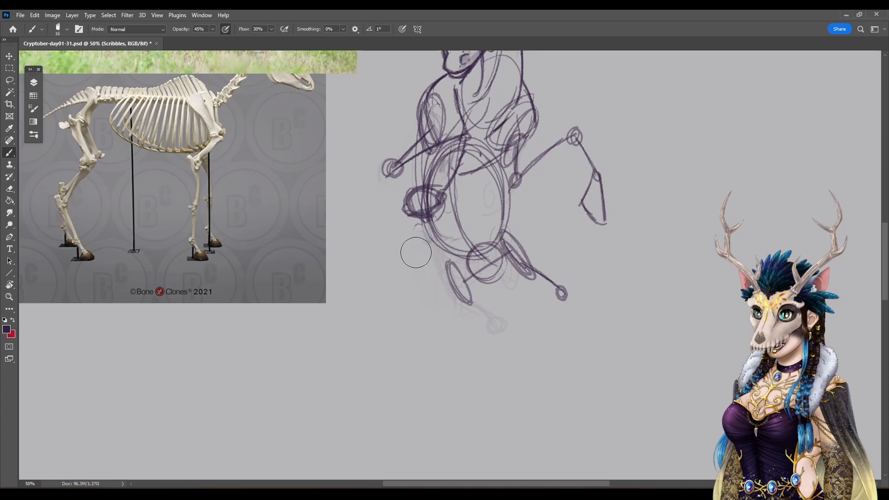
pyautogui.moveTo(468, 343); pyautogui.dragTo(501, 335)
pyautogui.moveTo(439, 335); pyautogui.dragTo(400, 312)
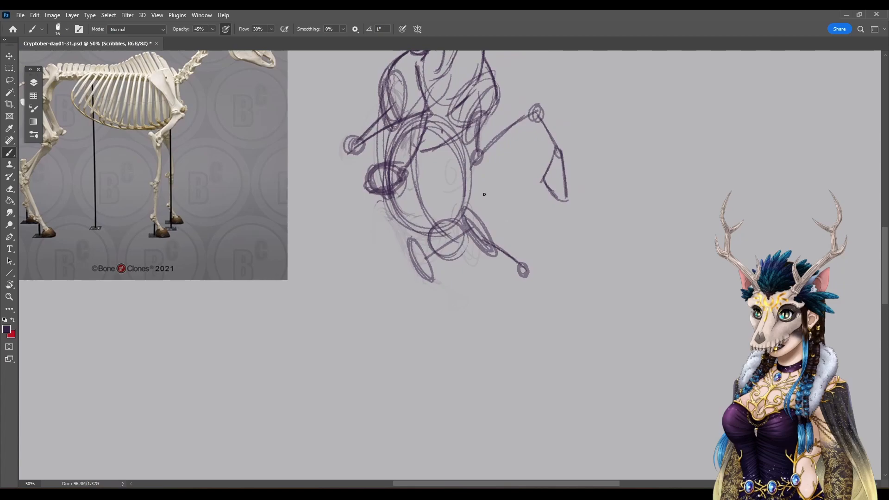
# Step: Try thickening and extending the outstretched hind leg bone past its knee, and clear that leg
pyautogui.moveTo(527, 275); pyautogui.dragTo(547, 286)
pyautogui.moveTo(474, 227); pyautogui.dragTo(519, 269)
pyautogui.moveTo(479, 230); pyautogui.dragTo(523, 272)
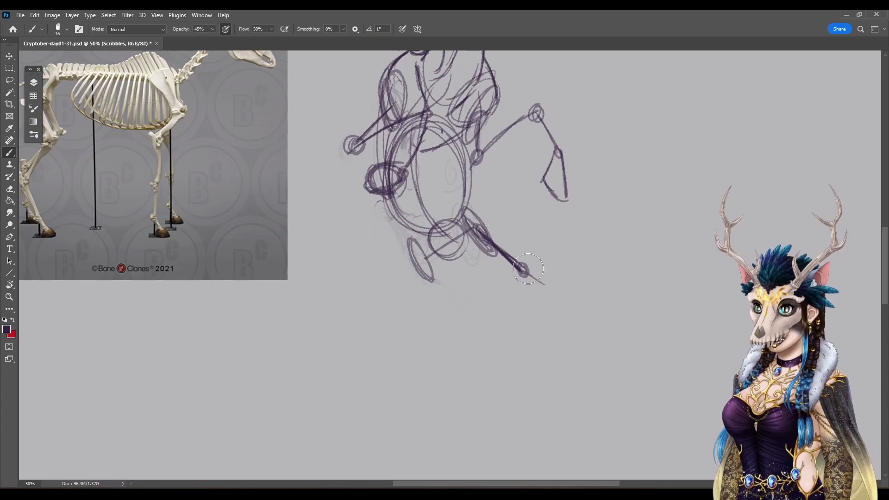
pyautogui.hotkey('ctrl', 'z')
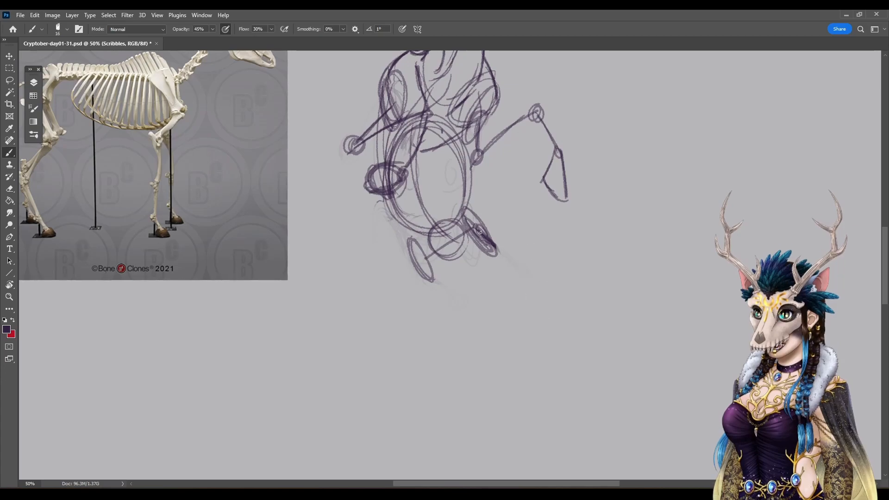
# Step: Sketch two downward bones from the thigh ovals, each ending in a circled joint
pyautogui.moveTo(485, 274)
pyautogui.mouseDown()
pyautogui.moveTo(483, 239)
pyautogui.moveTo(484, 295)
pyautogui.mouseUp()
pyautogui.moveTo(425, 259); pyautogui.dragTo(409, 309)
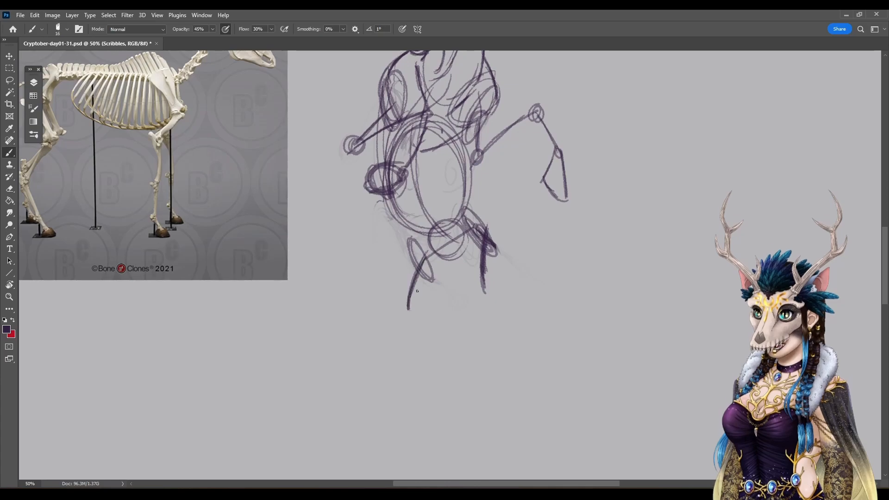
pyautogui.moveTo(487, 284); pyautogui.dragTo(489, 288)
pyautogui.moveTo(408, 297); pyautogui.dragTo(408, 299)
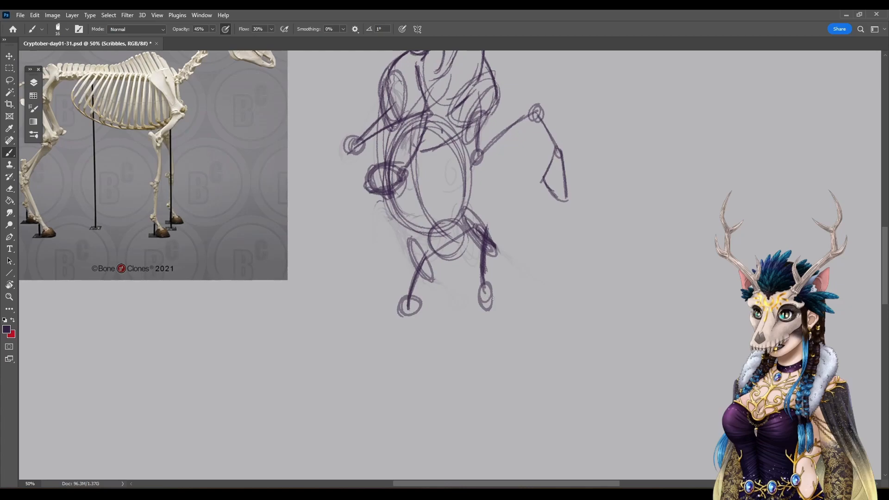
# Step: Redraw the standing hind leg as a long jointed line running through knee and hock down to a small hoof
pyautogui.moveTo(482, 298); pyautogui.dragTo(557, 319)
pyautogui.moveTo(419, 273)
pyautogui.mouseDown()
pyautogui.moveTo(413, 316)
pyautogui.moveTo(464, 307)
pyautogui.moveTo(492, 313)
pyautogui.moveTo(532, 340)
pyautogui.moveTo(556, 318)
pyautogui.mouseUp()
pyautogui.moveTo(417, 270); pyautogui.dragTo(428, 326)
pyautogui.moveTo(417, 269)
pyautogui.mouseDown()
pyautogui.moveTo(428, 337)
pyautogui.moveTo(424, 329)
pyautogui.mouseUp()
pyautogui.moveTo(429, 335); pyautogui.dragTo(458, 364)
pyautogui.moveTo(418, 295); pyautogui.dragTo(423, 338)
pyautogui.moveTo(419, 274)
pyautogui.mouseDown()
pyautogui.moveTo(419, 316)
pyautogui.moveTo(463, 369)
pyautogui.mouseUp()
pyautogui.moveTo(438, 343)
pyautogui.mouseDown()
pyautogui.moveTo(466, 369)
pyautogui.moveTo(456, 431)
pyautogui.moveTo(443, 450)
pyautogui.mouseUp()
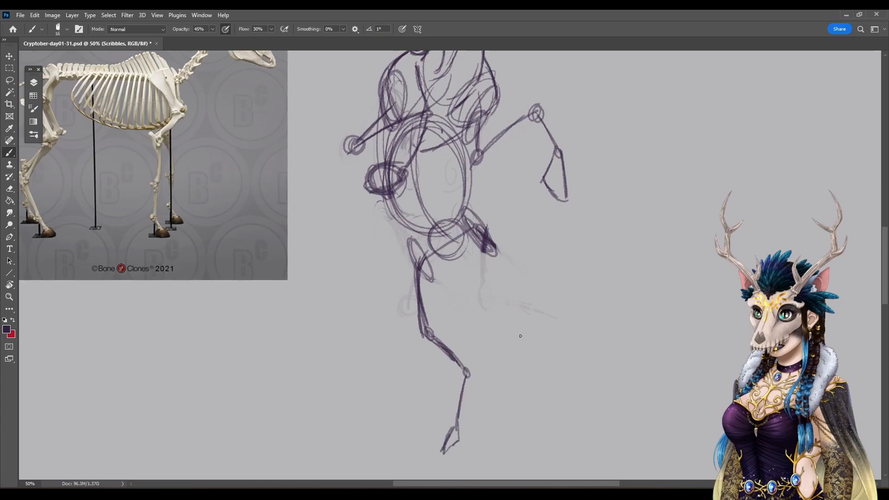
# Step: Erase the lower ribcage, pelvis and hind legs while viewing the whole horse sketch at 33.3% zoom
pyautogui.moveTo(556, 251); pyautogui.dragTo(544, 397)
pyautogui.moveTo(536, 340); pyautogui.dragTo(516, 229)
pyautogui.click(15, 187)
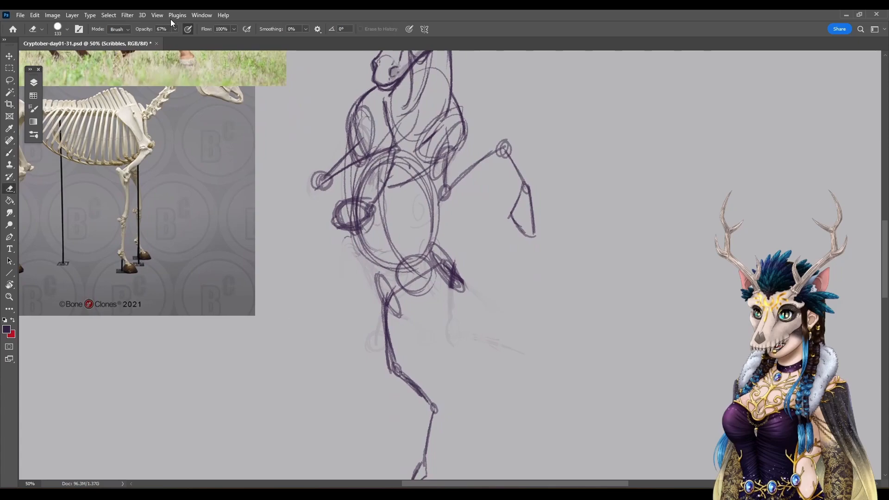
pyautogui.click(157, 15)
pyautogui.click(171, 92)
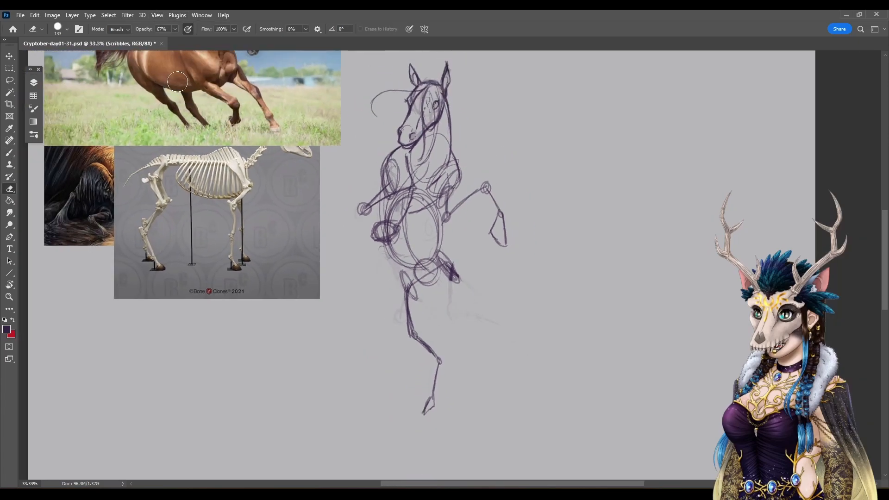
pyautogui.moveTo(420, 255)
pyautogui.mouseDown()
pyautogui.moveTo(415, 332)
pyautogui.moveTo(436, 421)
pyautogui.moveTo(424, 342)
pyautogui.moveTo(445, 255)
pyautogui.moveTo(399, 284)
pyautogui.moveTo(403, 263)
pyautogui.moveTo(445, 256)
pyautogui.moveTo(460, 268)
pyautogui.moveTo(445, 310)
pyautogui.moveTo(418, 281)
pyautogui.moveTo(408, 304)
pyautogui.moveTo(417, 230)
pyautogui.mouseUp()
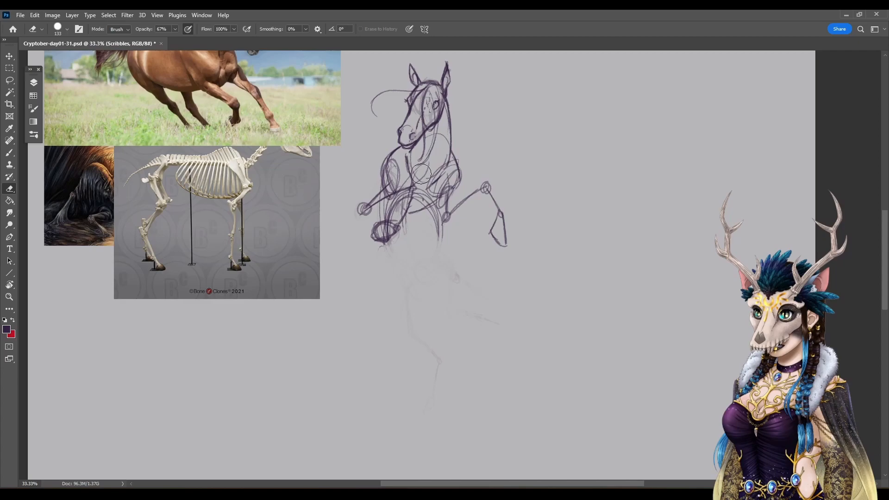
# Step: Brush a barrel sweeping back behind the forelegs to a hip circle, and outline the back, rump and thigh
pyautogui.press('b')
pyautogui.moveTo(430, 159)
pyautogui.mouseDown()
pyautogui.moveTo(401, 221)
pyautogui.moveTo(351, 243)
pyautogui.mouseUp()
pyautogui.moveTo(401, 218)
pyautogui.mouseDown()
pyautogui.moveTo(356, 241)
pyautogui.moveTo(345, 229)
pyautogui.moveTo(370, 255)
pyautogui.moveTo(407, 246)
pyautogui.moveTo(424, 218)
pyautogui.mouseUp()
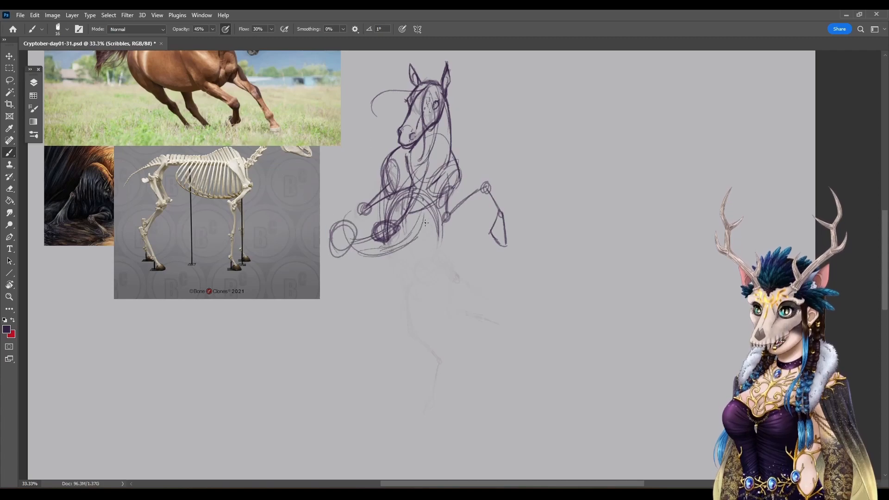
pyautogui.moveTo(388, 153)
pyautogui.mouseDown()
pyautogui.moveTo(373, 195)
pyautogui.moveTo(360, 200)
pyautogui.mouseUp()
pyautogui.moveTo(384, 160)
pyautogui.mouseDown()
pyautogui.moveTo(371, 194)
pyautogui.moveTo(344, 208)
pyautogui.mouseUp()
pyautogui.moveTo(376, 180)
pyautogui.mouseDown()
pyautogui.moveTo(346, 209)
pyautogui.moveTo(362, 205)
pyautogui.moveTo(332, 202)
pyautogui.mouseUp()
# Step: Sketch the standing hind leg below the rump with circled knee and hock joints and a flat hoof
pyautogui.moveTo(358, 209)
pyautogui.mouseDown()
pyautogui.moveTo(333, 213)
pyautogui.moveTo(342, 208)
pyautogui.moveTo(344, 259)
pyautogui.moveTo(337, 211)
pyautogui.moveTo(334, 226)
pyautogui.moveTo(347, 209)
pyautogui.moveTo(354, 262)
pyautogui.moveTo(315, 251)
pyautogui.moveTo(328, 217)
pyautogui.moveTo(345, 212)
pyautogui.moveTo(362, 227)
pyautogui.moveTo(335, 272)
pyautogui.moveTo(351, 288)
pyautogui.mouseUp()
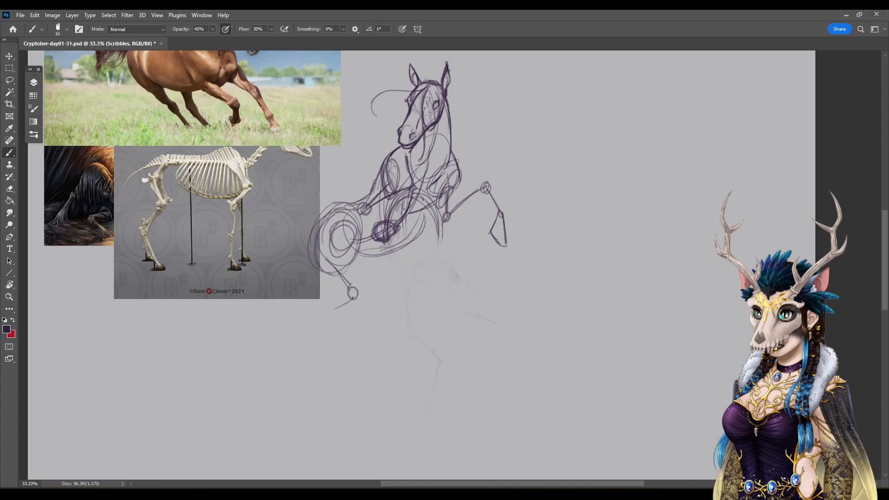
pyautogui.moveTo(349, 301)
pyautogui.mouseDown()
pyautogui.moveTo(318, 328)
pyautogui.moveTo(341, 374)
pyautogui.moveTo(317, 331)
pyautogui.moveTo(344, 364)
pyautogui.mouseUp()
pyautogui.moveTo(345, 361)
pyautogui.mouseDown()
pyautogui.moveTo(334, 380)
pyautogui.moveTo(351, 382)
pyautogui.moveTo(335, 381)
pyautogui.moveTo(366, 383)
pyautogui.mouseUp()
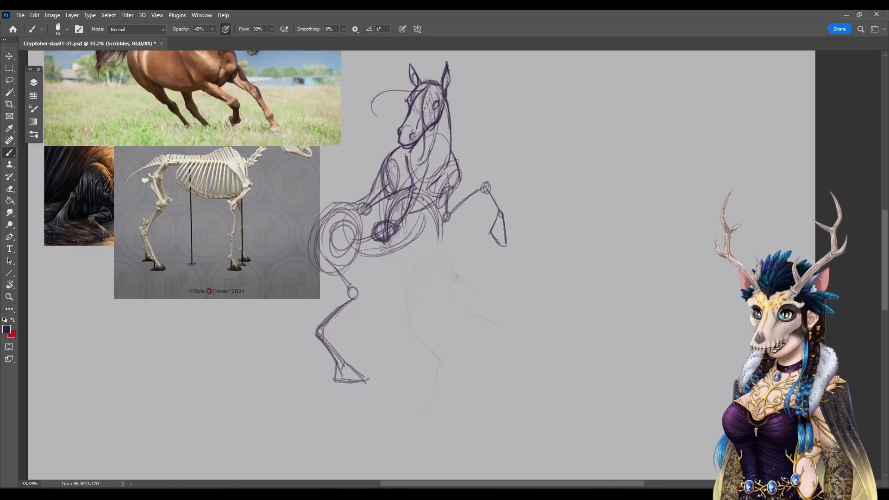
# Step: Sketch the second hind leg bent and lifted forward under the belly, with circled joints and a wedge-shaped hoof
pyautogui.moveTo(349, 236)
pyautogui.mouseDown()
pyautogui.moveTo(371, 230)
pyautogui.moveTo(361, 253)
pyautogui.moveTo(390, 277)
pyautogui.mouseUp()
pyautogui.moveTo(364, 240)
pyautogui.mouseDown()
pyautogui.moveTo(393, 280)
pyautogui.moveTo(402, 270)
pyautogui.moveTo(380, 308)
pyautogui.mouseUp()
pyautogui.moveTo(400, 279)
pyautogui.mouseDown()
pyautogui.moveTo(353, 314)
pyautogui.moveTo(420, 301)
pyautogui.moveTo(437, 315)
pyautogui.moveTo(431, 309)
pyautogui.mouseUp()
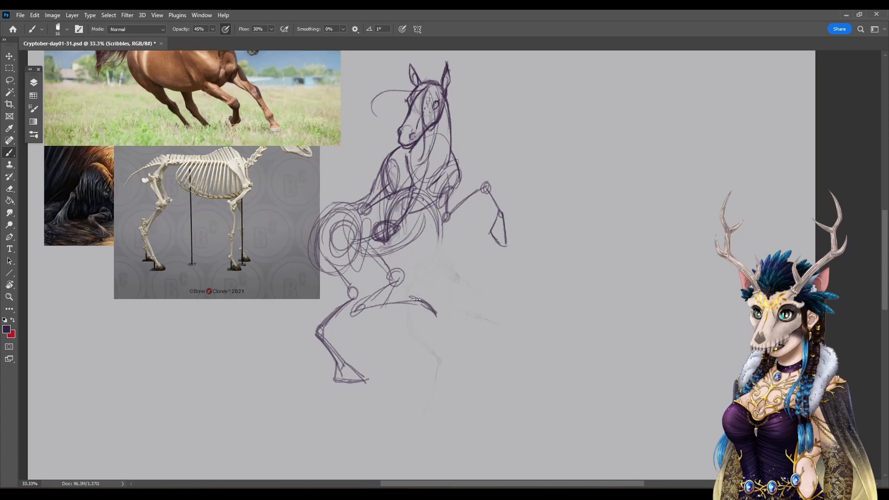
pyautogui.moveTo(414, 306)
pyautogui.mouseDown()
pyautogui.moveTo(437, 319)
pyautogui.moveTo(425, 328)
pyautogui.moveTo(409, 306)
pyautogui.moveTo(420, 329)
pyautogui.mouseUp()
pyautogui.moveTo(409, 304); pyautogui.dragTo(440, 316)
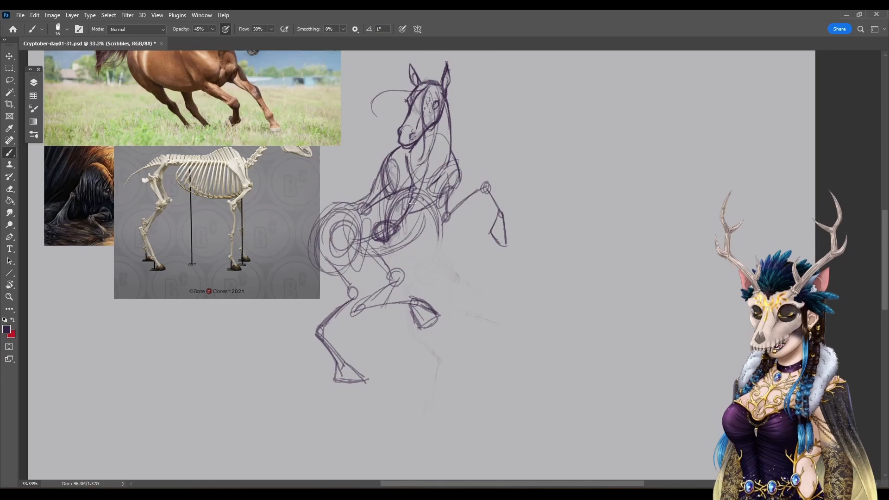
# Step: Redefine the folded foreleg's lower section and its rounded hoof with darker, cleaner lines
pyautogui.moveTo(403, 199)
pyautogui.mouseDown()
pyautogui.moveTo(391, 216)
pyautogui.moveTo(404, 215)
pyautogui.mouseUp()
pyautogui.moveTo(398, 225)
pyautogui.mouseDown()
pyautogui.moveTo(373, 232)
pyautogui.moveTo(386, 231)
pyautogui.mouseUp()
pyautogui.moveTo(406, 194); pyautogui.dragTo(395, 227)
# Step: Brush a long double-curved tail sweeping up and back from the rump, ending in loose curled strands
pyautogui.press('z')
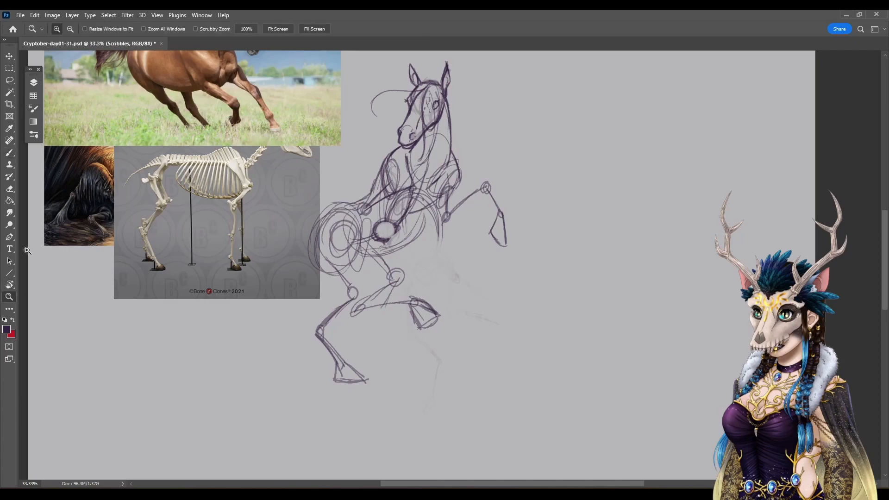
pyautogui.moveTo(457, 149); pyautogui.dragTo(430, 247)
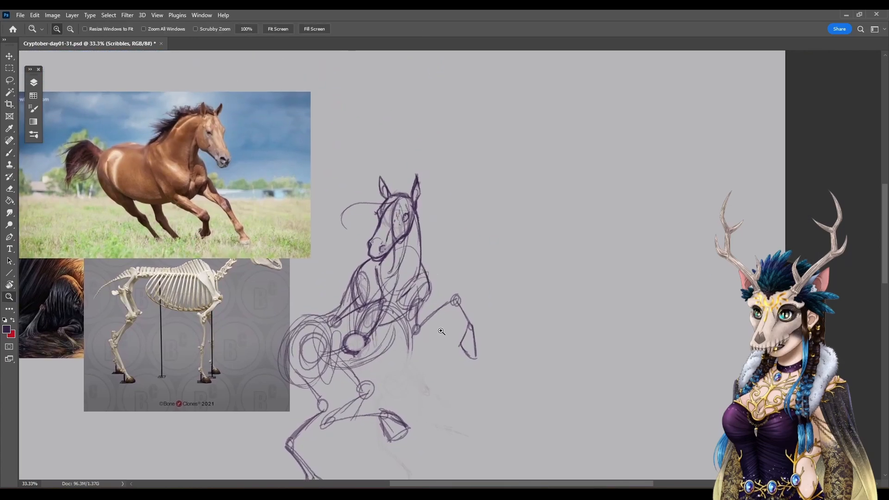
pyautogui.click(441, 333)
pyautogui.moveTo(336, 310); pyautogui.dragTo(428, 227)
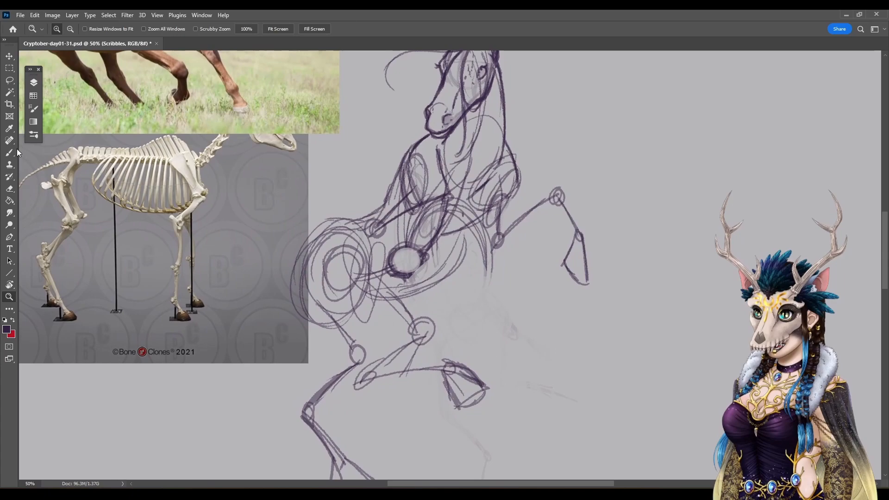
pyautogui.press('b')
pyautogui.moveTo(358, 224)
pyautogui.mouseDown()
pyautogui.moveTo(241, 194)
pyautogui.moveTo(253, 304)
pyautogui.mouseUp()
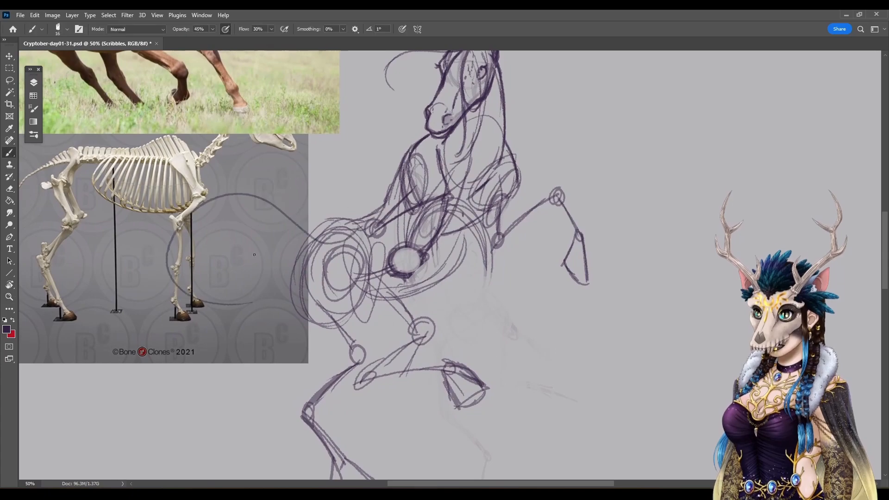
pyautogui.moveTo(317, 236); pyautogui.dragTo(102, 261)
pyautogui.moveTo(172, 219); pyautogui.dragTo(263, 298)
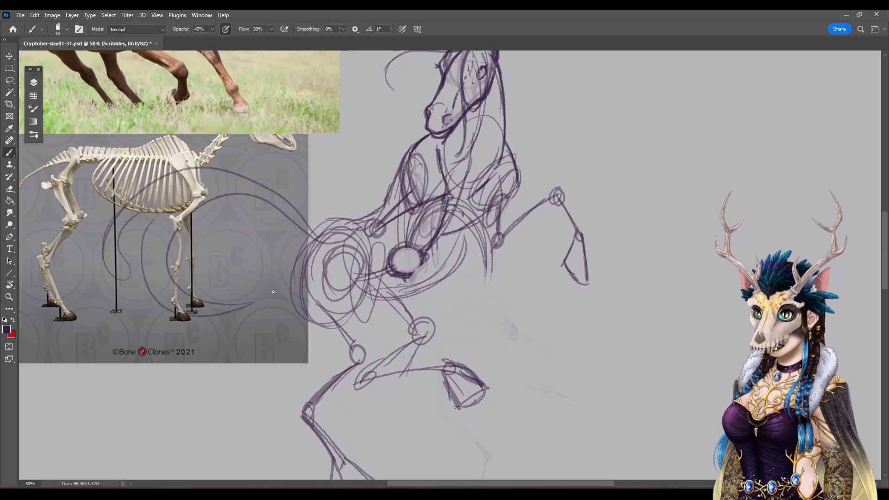
# Step: Fade the whole creature sketch into a pale underdrawing using a 259 px eraser at 67% opacity
pyautogui.click(9, 297)
pyautogui.moveTo(520, 94); pyautogui.dragTo(467, 162)
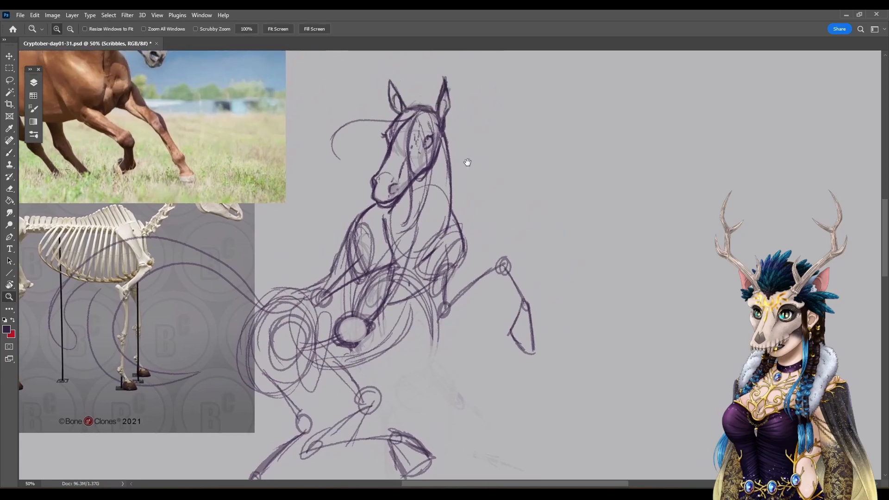
pyautogui.click(157, 15)
pyautogui.click(176, 92)
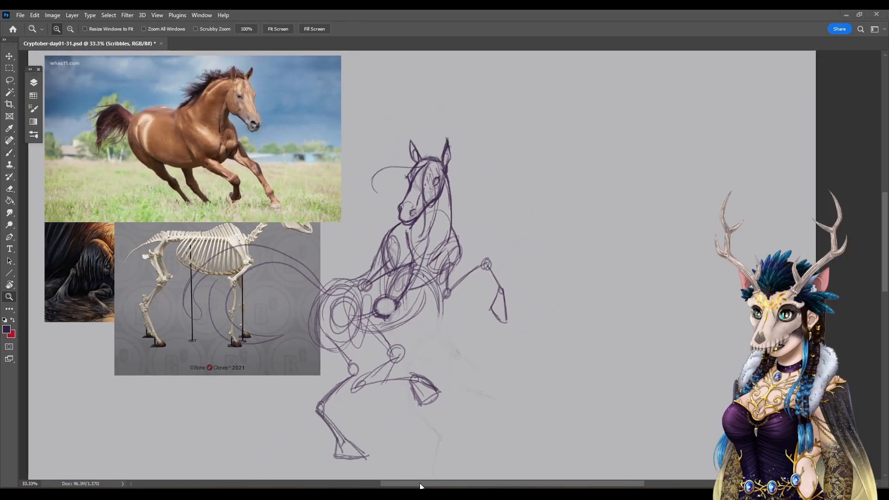
pyautogui.click(10, 189)
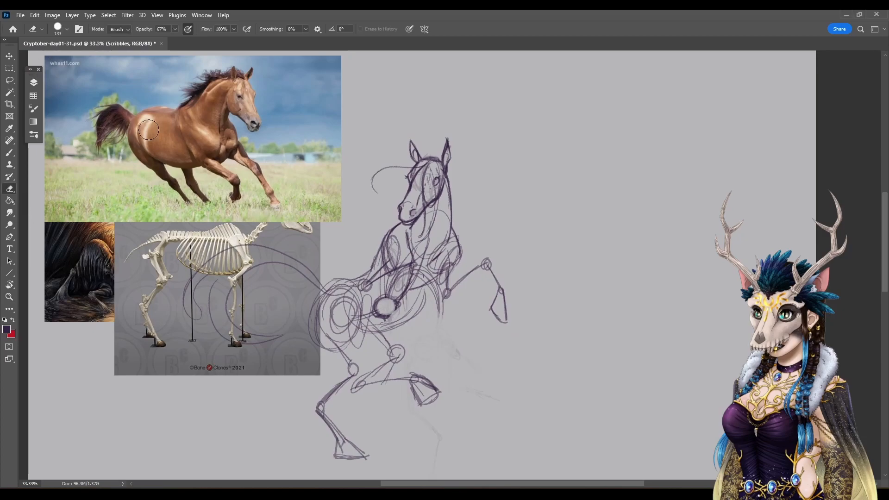
pyautogui.moveTo(452, 358); pyautogui.dragTo(471, 312)
pyautogui.rightClick(447, 158)
pyautogui.click(534, 177)
pyautogui.click(513, 100)
pyautogui.moveTo(453, 155)
pyautogui.mouseDown()
pyautogui.moveTo(428, 208)
pyautogui.moveTo(388, 180)
pyautogui.moveTo(372, 138)
pyautogui.moveTo(189, 255)
pyautogui.moveTo(222, 363)
pyautogui.moveTo(356, 268)
pyautogui.moveTo(434, 292)
pyautogui.moveTo(403, 383)
pyautogui.moveTo(458, 395)
pyautogui.mouseUp()
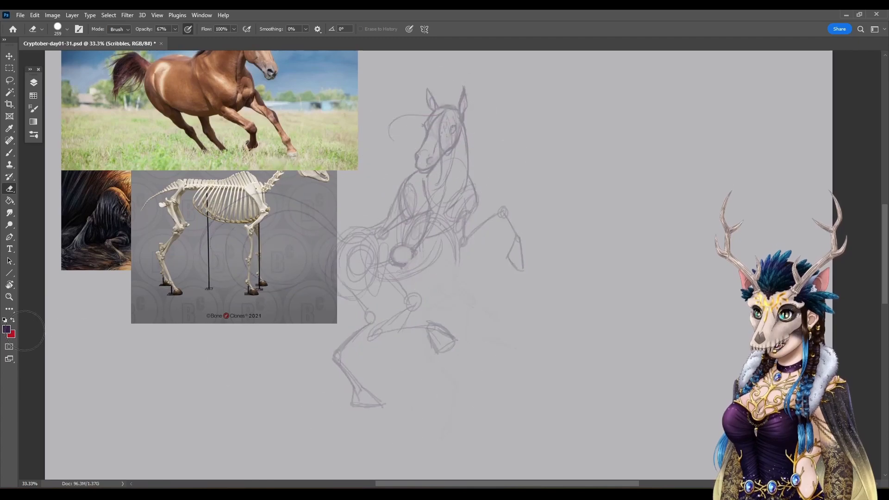
# Step: Redraw both eyes over the faded head in dark lines, adding lashes, the near pupil and the far brow ridge
pyautogui.click(9, 297)
pyautogui.click(465, 95)
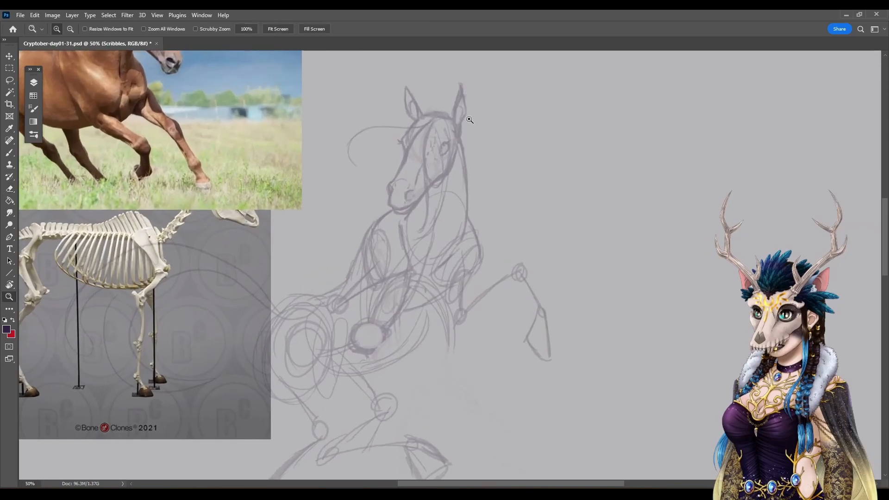
pyautogui.click(11, 152)
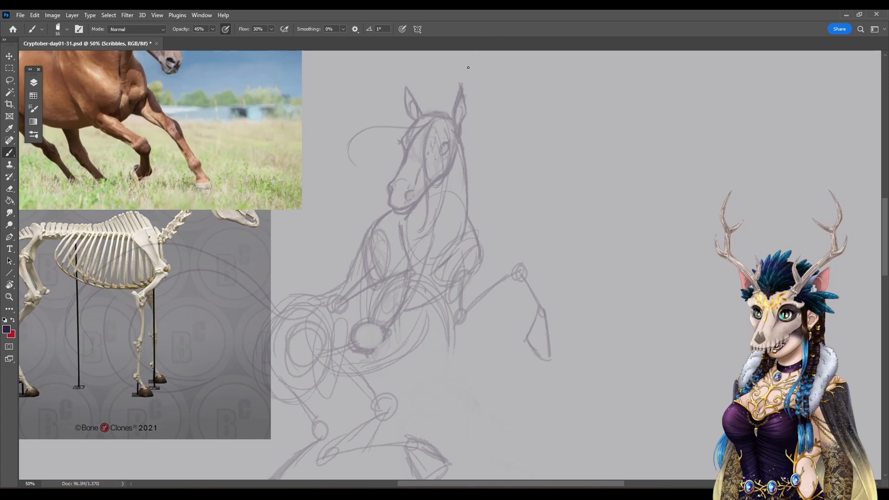
pyautogui.click(9, 296)
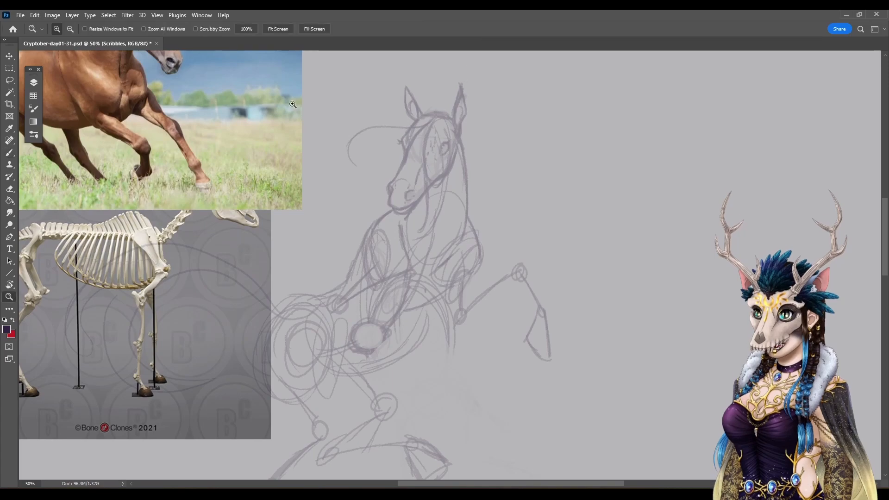
pyautogui.click(497, 231)
pyautogui.moveTo(498, 230)
pyautogui.mouseDown()
pyautogui.moveTo(582, 301)
pyautogui.moveTo(460, 260)
pyautogui.mouseUp()
pyautogui.press('b')
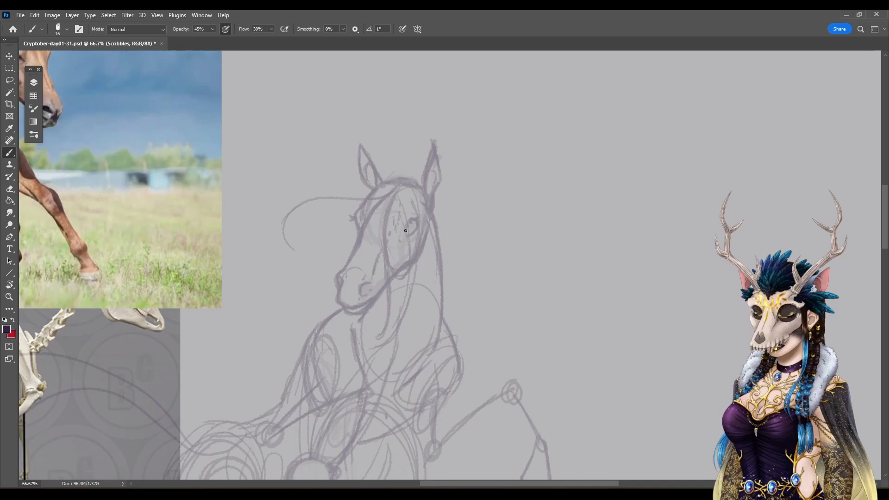
pyautogui.moveTo(383, 243); pyautogui.dragTo(429, 263)
pyautogui.moveTo(459, 228); pyautogui.dragTo(462, 237)
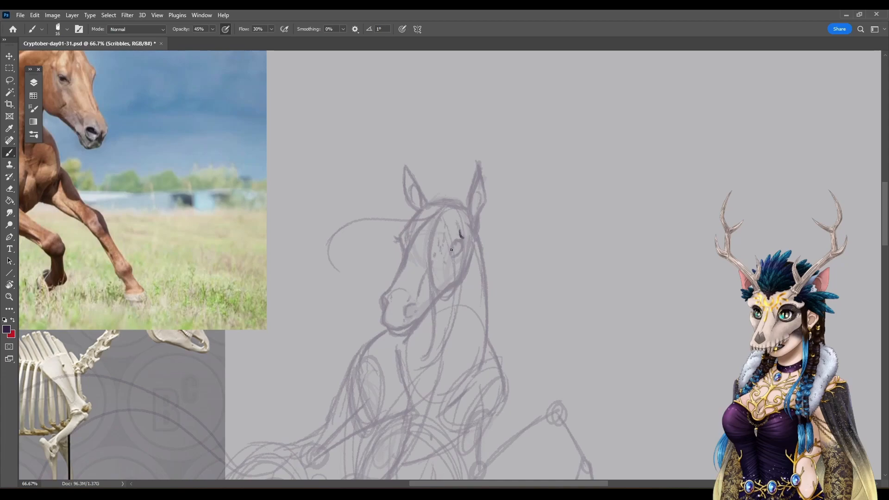
pyautogui.moveTo(451, 252); pyautogui.dragTo(453, 247)
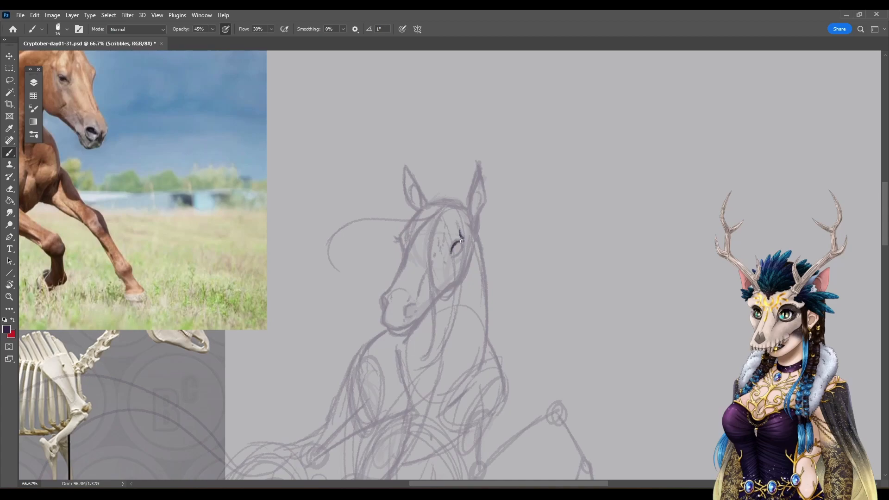
pyautogui.moveTo(460, 243); pyautogui.dragTo(460, 242)
pyautogui.moveTo(405, 230)
pyautogui.mouseDown()
pyautogui.moveTo(407, 253)
pyautogui.moveTo(396, 235)
pyautogui.moveTo(396, 243)
pyautogui.mouseUp()
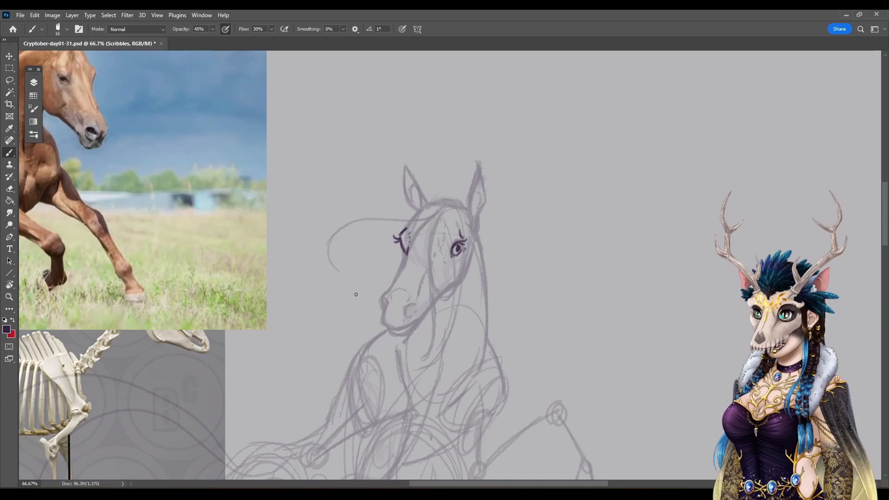
# Step: Redraw the muzzle in dark lines, covering the nose bridge, lips, nostril and cheek crease, and continue along the lower jaw
pyautogui.moveTo(409, 245)
pyautogui.mouseDown()
pyautogui.moveTo(380, 297)
pyautogui.moveTo(381, 323)
pyautogui.mouseUp()
pyautogui.moveTo(382, 323)
pyautogui.mouseDown()
pyautogui.moveTo(389, 332)
pyautogui.moveTo(406, 326)
pyautogui.mouseUp()
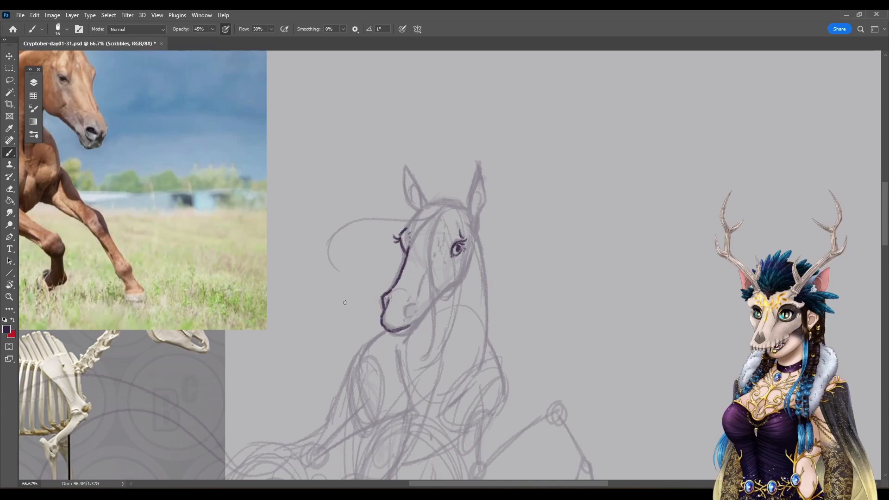
pyautogui.hotkey('ctrl', 'z')
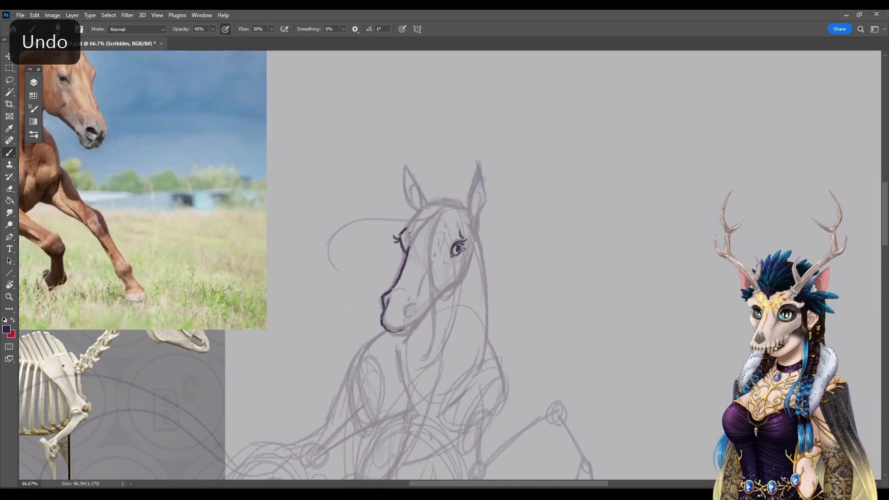
pyautogui.moveTo(390, 331); pyautogui.dragTo(411, 324)
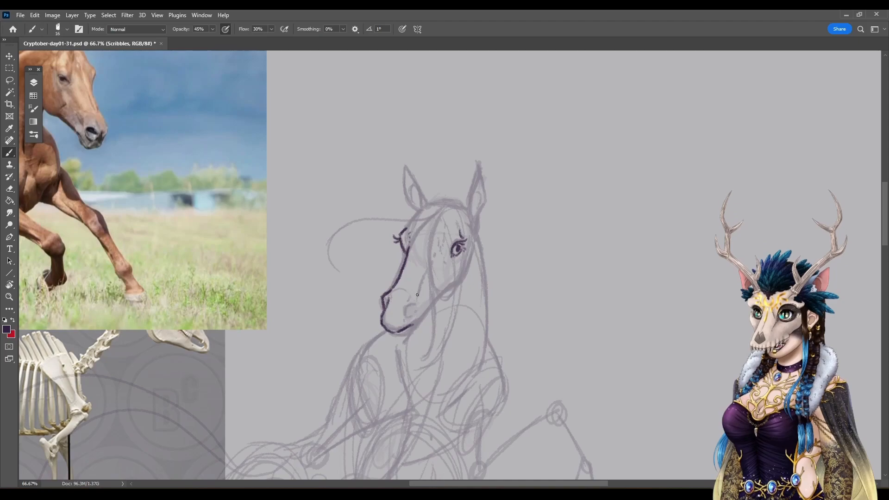
pyautogui.moveTo(419, 304)
pyautogui.mouseDown()
pyautogui.moveTo(407, 318)
pyautogui.moveTo(426, 271)
pyautogui.mouseUp()
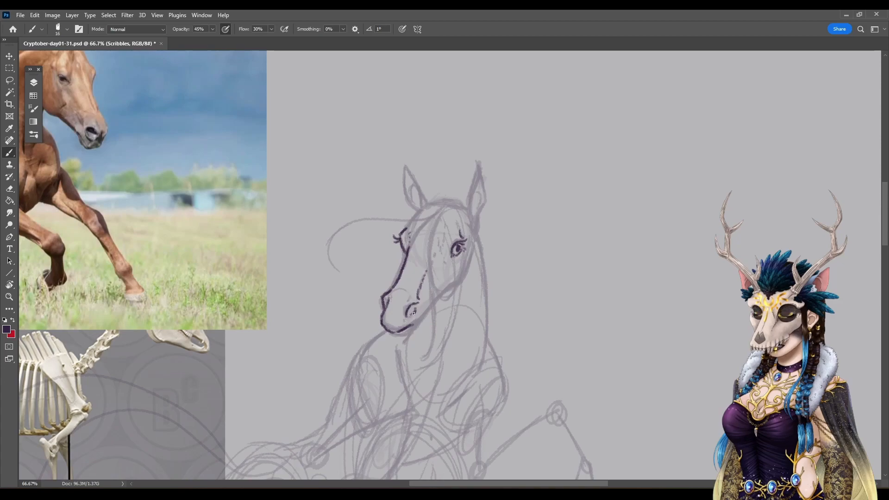
pyautogui.moveTo(394, 334); pyautogui.dragTo(407, 334)
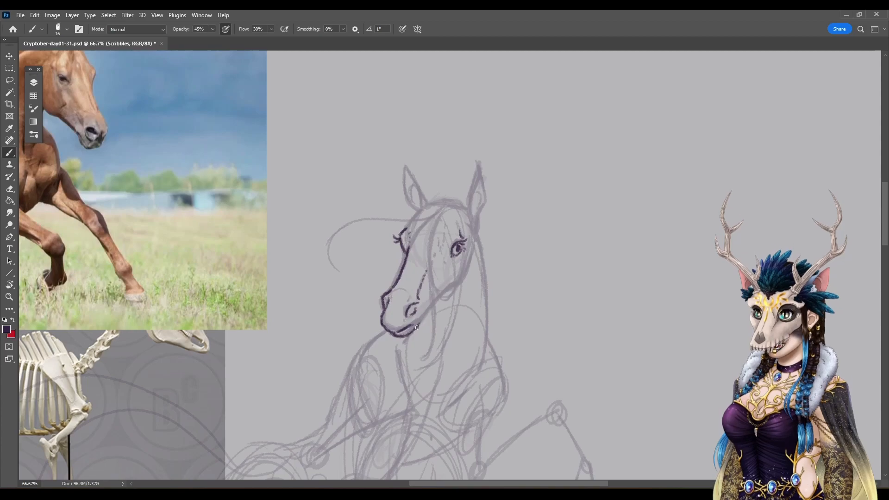
pyautogui.moveTo(419, 324); pyautogui.dragTo(469, 268)
# Step: Outline both pointed ears with rough inner fur and join them with a line across the top of the head
pyautogui.moveTo(466, 211)
pyautogui.mouseDown()
pyautogui.moveTo(478, 164)
pyautogui.moveTo(483, 206)
pyautogui.mouseUp()
pyautogui.moveTo(480, 174)
pyautogui.mouseDown()
pyautogui.moveTo(472, 226)
pyautogui.moveTo(479, 206)
pyautogui.mouseUp()
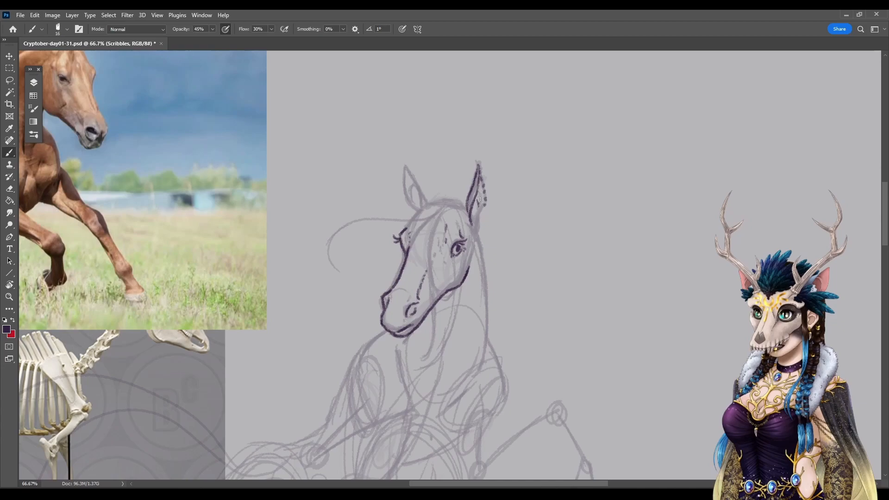
pyautogui.moveTo(481, 202); pyautogui.dragTo(476, 213)
pyautogui.moveTo(481, 179)
pyautogui.mouseDown()
pyautogui.moveTo(478, 217)
pyautogui.moveTo(483, 188)
pyautogui.moveTo(476, 222)
pyautogui.mouseUp()
pyautogui.moveTo(406, 164); pyautogui.dragTo(428, 208)
pyautogui.moveTo(405, 157)
pyautogui.mouseDown()
pyautogui.moveTo(415, 189)
pyautogui.moveTo(423, 181)
pyautogui.moveTo(419, 192)
pyautogui.moveTo(412, 182)
pyautogui.moveTo(420, 199)
pyautogui.moveTo(432, 192)
pyautogui.moveTo(404, 195)
pyautogui.moveTo(402, 174)
pyautogui.moveTo(410, 204)
pyautogui.moveTo(414, 175)
pyautogui.moveTo(406, 170)
pyautogui.moveTo(414, 211)
pyautogui.mouseUp()
pyautogui.moveTo(404, 180)
pyautogui.mouseDown()
pyautogui.moveTo(415, 203)
pyautogui.moveTo(412, 196)
pyautogui.moveTo(434, 201)
pyautogui.moveTo(416, 206)
pyautogui.moveTo(414, 190)
pyautogui.moveTo(413, 199)
pyautogui.moveTo(433, 201)
pyautogui.mouseUp()
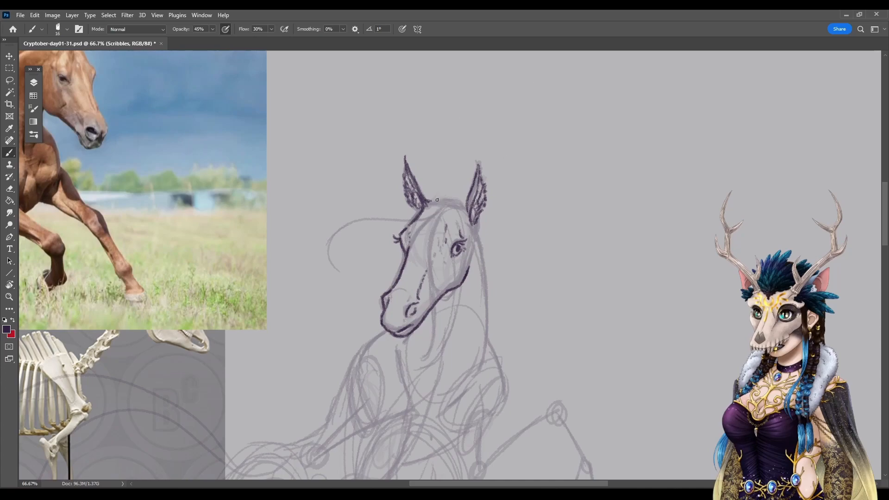
pyautogui.moveTo(419, 206); pyautogui.dragTo(418, 210)
pyautogui.moveTo(428, 212); pyautogui.dragTo(444, 199)
# Step: Redraw the outer neck line from behind the near ear to the shoulder, breaking it up with short fur tufts
pyautogui.moveTo(479, 227); pyautogui.dragTo(490, 336)
pyautogui.moveTo(486, 291)
pyautogui.mouseDown()
pyautogui.moveTo(476, 317)
pyautogui.moveTo(488, 273)
pyautogui.moveTo(477, 331)
pyautogui.moveTo(490, 306)
pyautogui.moveTo(477, 329)
pyautogui.moveTo(492, 314)
pyautogui.moveTo(485, 343)
pyautogui.moveTo(490, 332)
pyautogui.moveTo(478, 357)
pyautogui.mouseUp()
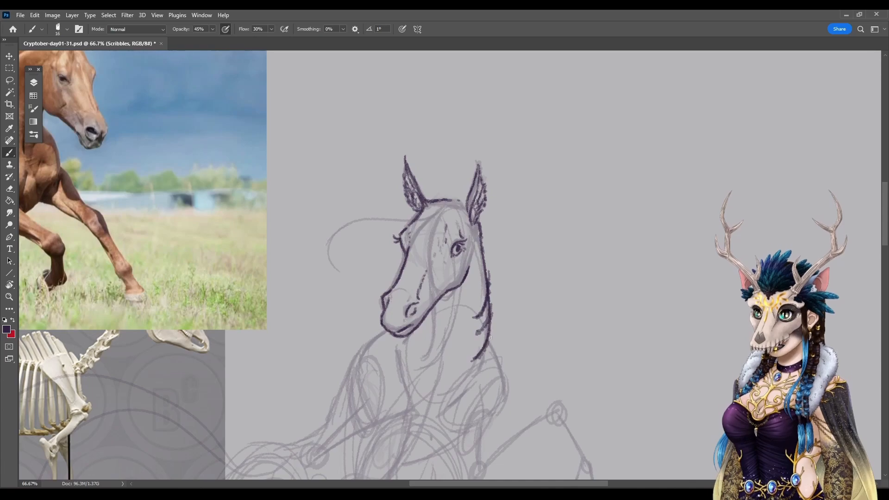
pyautogui.moveTo(489, 344); pyautogui.dragTo(483, 367)
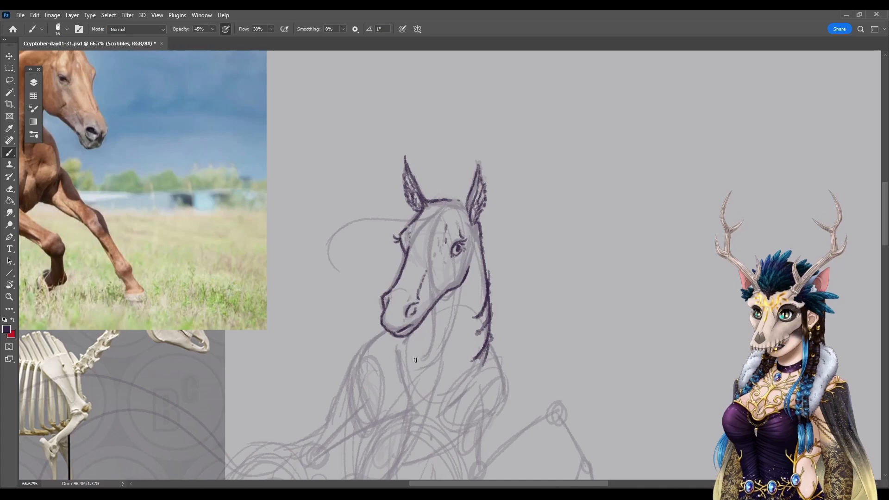
pyautogui.moveTo(408, 338)
pyautogui.mouseDown()
pyautogui.moveTo(429, 369)
pyautogui.moveTo(407, 337)
pyautogui.moveTo(415, 353)
pyautogui.moveTo(426, 334)
pyautogui.mouseUp()
pyautogui.hotkey('ctrl', 'z')
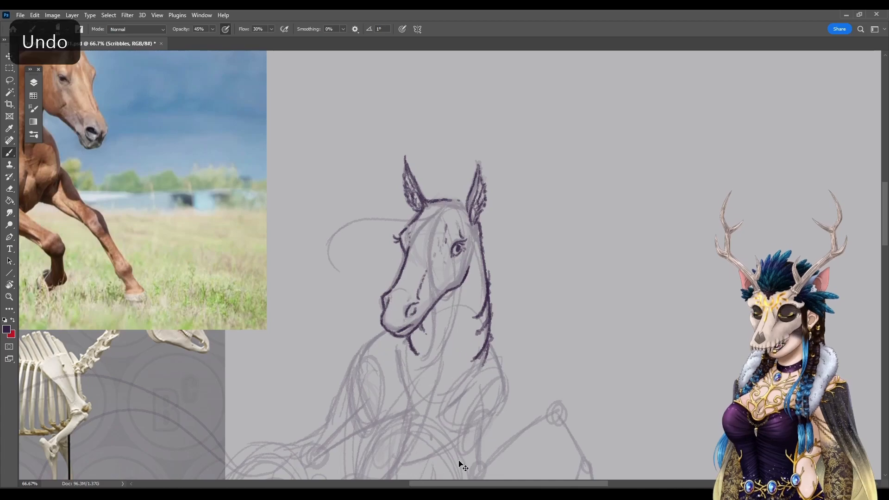
pyautogui.hotkey('ctrl', 'z')
pyautogui.hotkey('ctrl', 'z')
pyautogui.hotkey('ctrl', 'z')
pyautogui.hotkey('ctrl', 'z')
pyautogui.hotkey('ctrl', 'z')
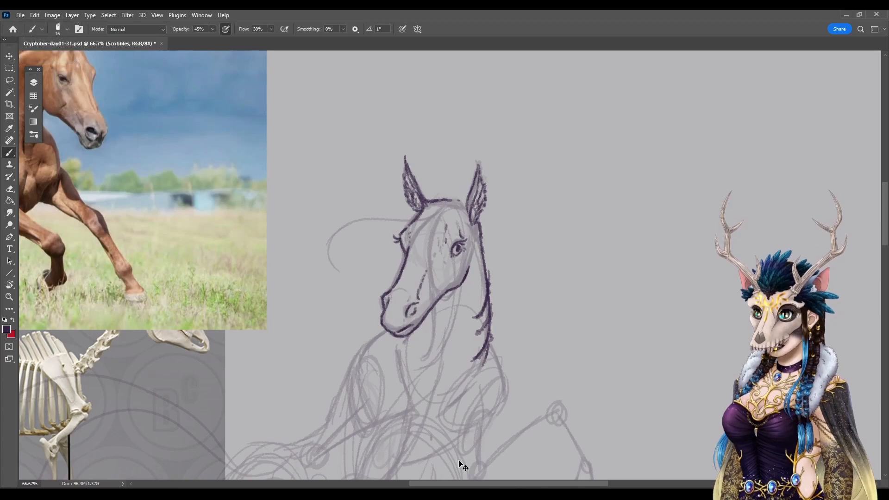
# Step: Draw the front of the neck below the chin and jaw with downward lines and jagged fur tufts
pyautogui.moveTo(409, 334); pyautogui.dragTo(414, 385)
pyautogui.moveTo(419, 332); pyautogui.dragTo(428, 359)
pyautogui.moveTo(431, 314)
pyautogui.mouseDown()
pyautogui.moveTo(423, 346)
pyautogui.moveTo(430, 375)
pyautogui.mouseUp()
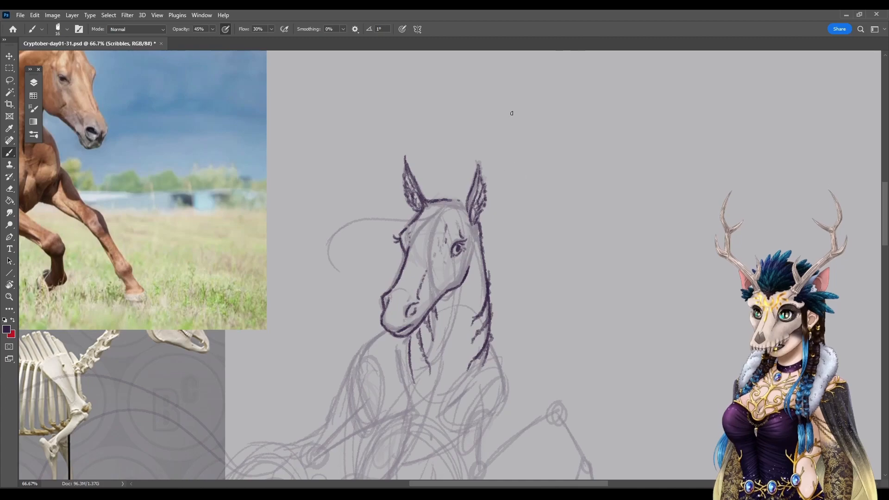
# Step: Draw a long forelock strand blowing forward from between the ears past the far eye to a curled tip
pyautogui.moveTo(441, 207)
pyautogui.mouseDown()
pyautogui.moveTo(369, 225)
pyautogui.moveTo(311, 281)
pyautogui.mouseUp()
pyautogui.moveTo(320, 248)
pyautogui.mouseDown()
pyautogui.moveTo(325, 287)
pyautogui.moveTo(309, 276)
pyautogui.moveTo(315, 289)
pyautogui.mouseUp()
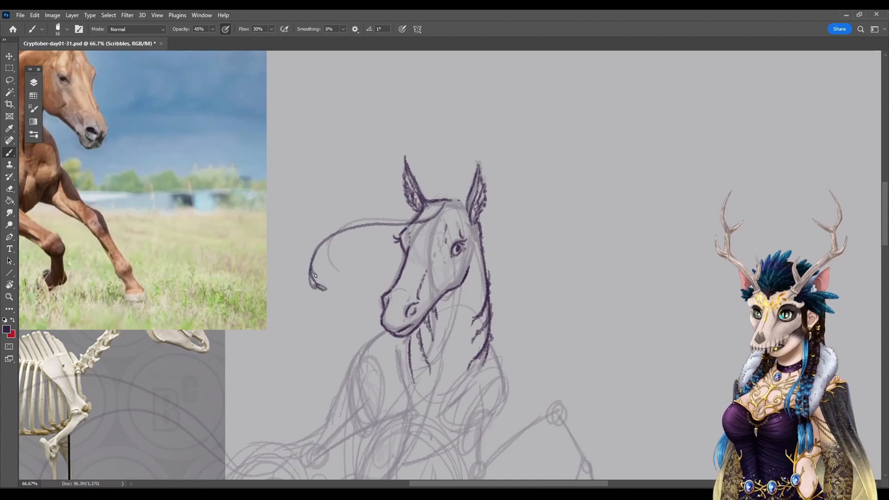
pyautogui.moveTo(326, 238)
pyautogui.mouseDown()
pyautogui.moveTo(314, 250)
pyautogui.moveTo(347, 227)
pyautogui.mouseUp()
pyautogui.moveTo(444, 206); pyautogui.dragTo(408, 226)
pyautogui.moveTo(443, 198)
pyautogui.mouseDown()
pyautogui.moveTo(409, 216)
pyautogui.moveTo(363, 221)
pyautogui.moveTo(332, 271)
pyautogui.mouseUp()
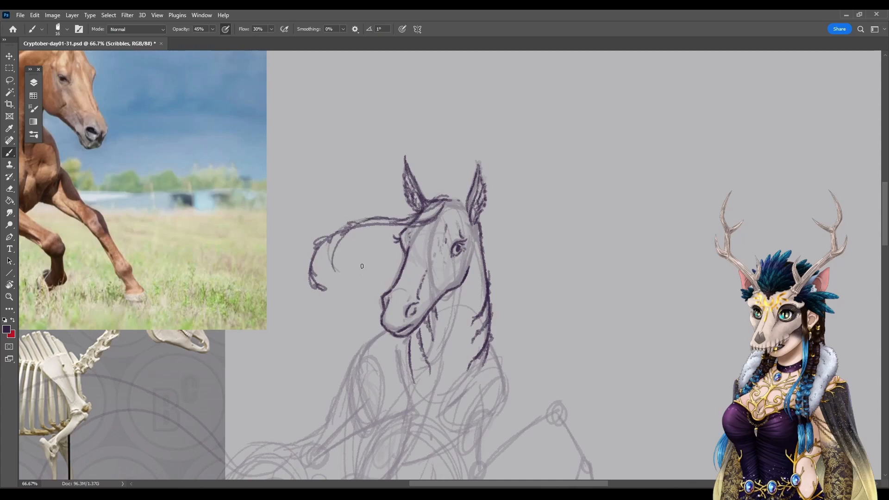
# Step: Fill the blown forelock with thinner wavy strands falling in front of the face toward the muzzle
pyautogui.moveTo(370, 228)
pyautogui.mouseDown()
pyautogui.moveTo(347, 283)
pyautogui.moveTo(366, 278)
pyautogui.moveTo(379, 301)
pyautogui.moveTo(361, 323)
pyautogui.moveTo(369, 330)
pyautogui.mouseUp()
pyautogui.moveTo(376, 312)
pyautogui.mouseDown()
pyautogui.moveTo(373, 326)
pyautogui.moveTo(384, 330)
pyautogui.mouseUp()
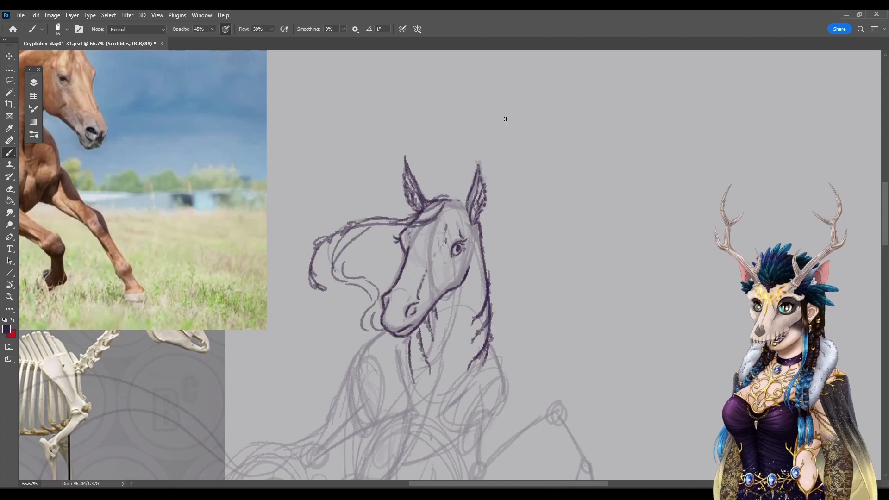
pyautogui.moveTo(411, 207)
pyautogui.mouseDown()
pyautogui.moveTo(359, 219)
pyautogui.moveTo(373, 227)
pyautogui.moveTo(365, 246)
pyautogui.moveTo(381, 280)
pyautogui.mouseUp()
pyautogui.moveTo(384, 237)
pyautogui.mouseDown()
pyautogui.moveTo(376, 256)
pyautogui.moveTo(390, 277)
pyautogui.moveTo(373, 296)
pyautogui.mouseUp()
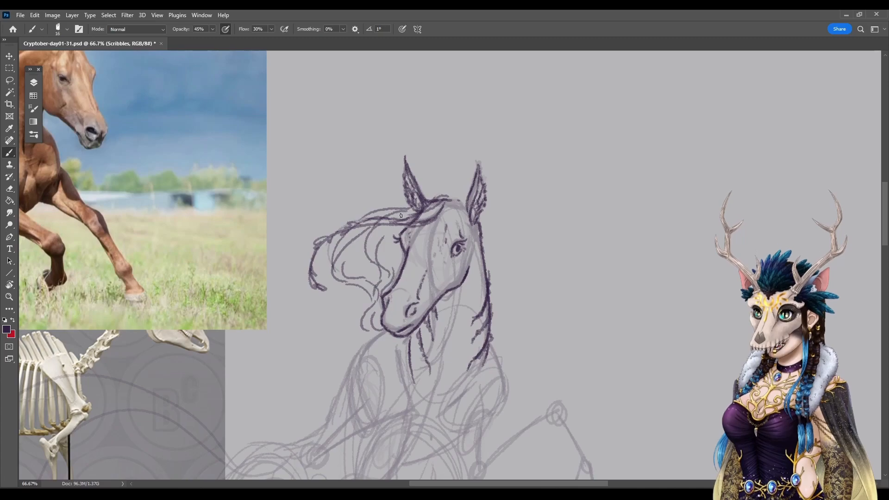
pyautogui.moveTo(387, 227)
pyautogui.mouseDown()
pyautogui.moveTo(374, 258)
pyautogui.moveTo(393, 271)
pyautogui.mouseUp()
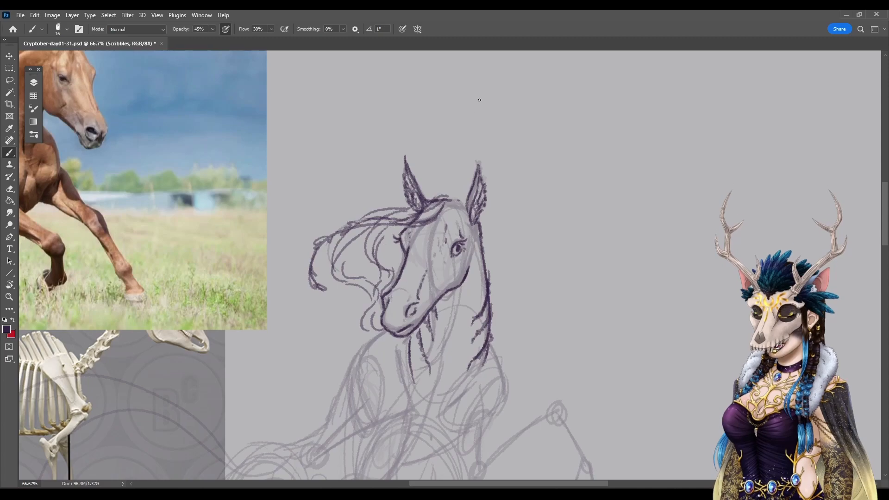
# Step: Draw a long forelock strand falling down the face past the near eye and curling beneath the chin
pyautogui.moveTo(453, 199)
pyautogui.mouseDown()
pyautogui.moveTo(435, 194)
pyautogui.moveTo(449, 194)
pyautogui.moveTo(431, 206)
pyautogui.moveTo(455, 204)
pyautogui.moveTo(444, 191)
pyautogui.moveTo(459, 206)
pyautogui.moveTo(442, 220)
pyautogui.moveTo(458, 300)
pyautogui.moveTo(452, 349)
pyautogui.moveTo(401, 375)
pyautogui.moveTo(431, 358)
pyautogui.moveTo(400, 374)
pyautogui.moveTo(391, 347)
pyautogui.moveTo(384, 358)
pyautogui.moveTo(397, 348)
pyautogui.moveTo(402, 367)
pyautogui.moveTo(386, 358)
pyautogui.moveTo(395, 376)
pyautogui.mouseUp()
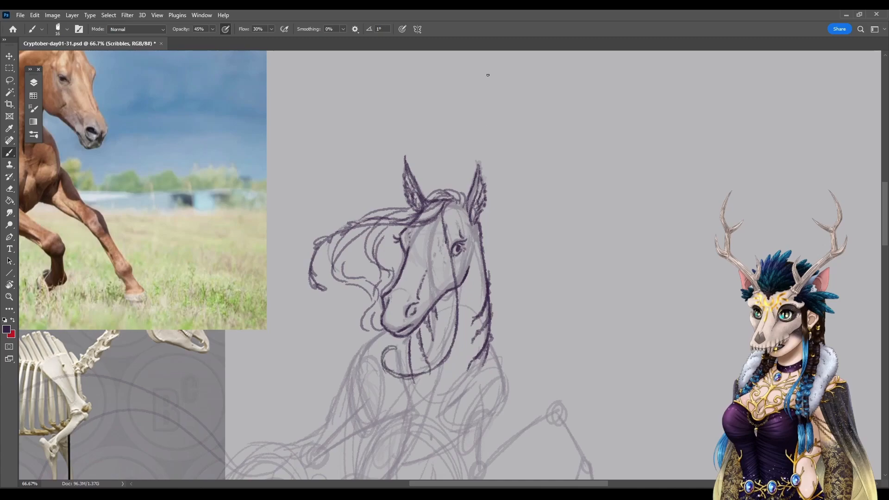
pyautogui.moveTo(448, 204); pyautogui.dragTo(457, 339)
pyautogui.moveTo(452, 204); pyautogui.dragTo(454, 228)
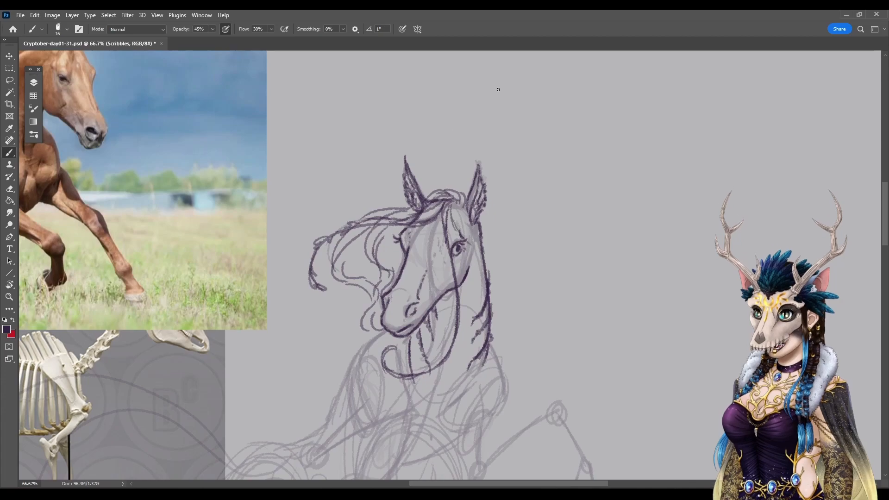
# Step: Draw a thin forelock strand curling out past the back of the neck, and outline both shoulders below the head
pyautogui.moveTo(454, 207)
pyautogui.mouseDown()
pyautogui.moveTo(504, 290)
pyautogui.moveTo(496, 318)
pyautogui.mouseUp()
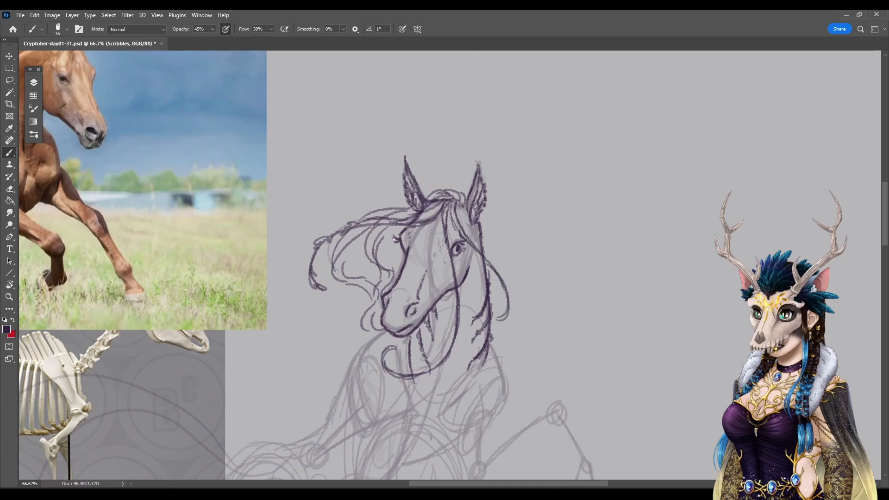
pyautogui.moveTo(389, 426); pyautogui.dragTo(443, 246)
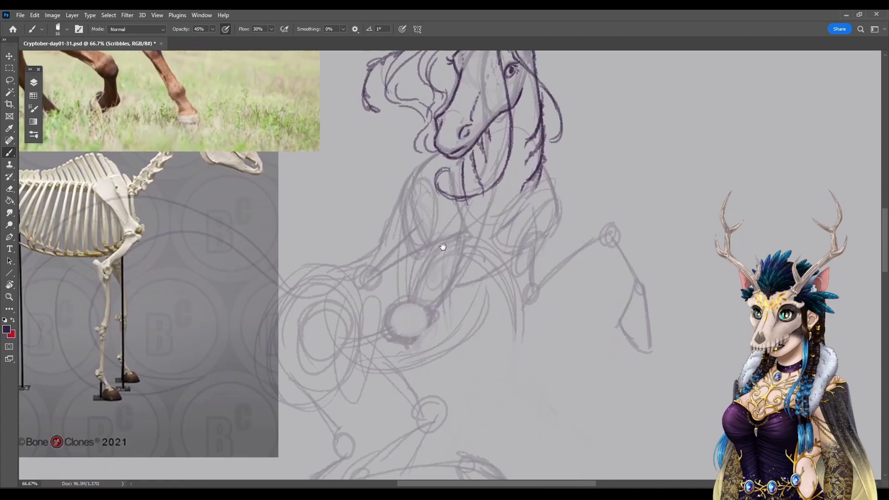
pyautogui.moveTo(439, 155)
pyautogui.mouseDown()
pyautogui.moveTo(419, 162)
pyautogui.moveTo(390, 226)
pyautogui.moveTo(412, 172)
pyautogui.mouseUp()
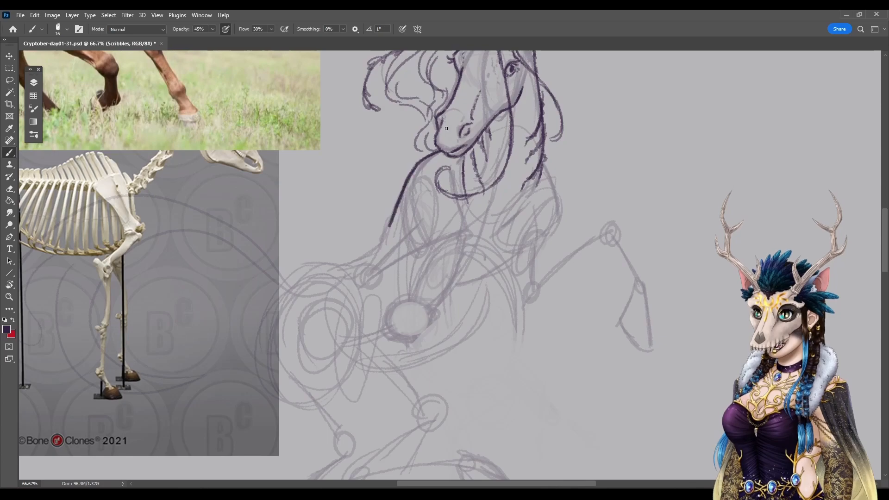
pyautogui.moveTo(544, 170)
pyautogui.mouseDown()
pyautogui.moveTo(550, 234)
pyautogui.moveTo(551, 227)
pyautogui.moveTo(539, 256)
pyautogui.mouseUp()
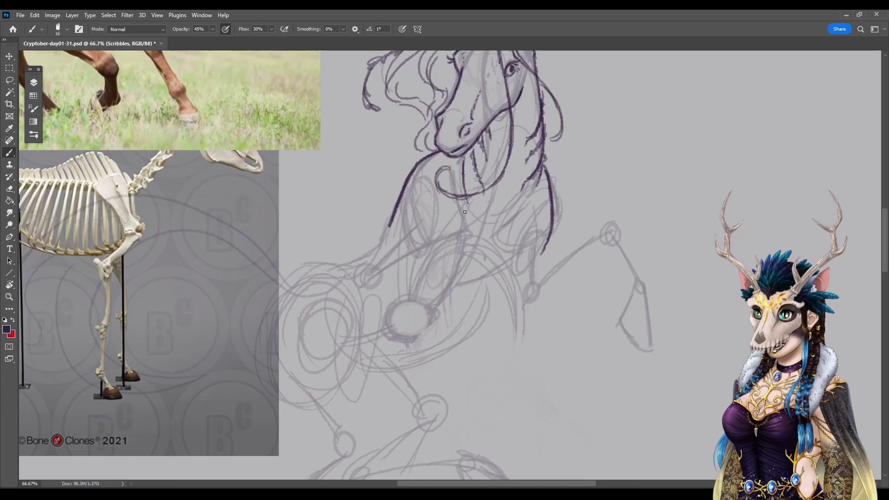
# Step: Add short muscle lines at the base of the neck, and erase and redraw the shoulder outline descending from the muzzle
pyautogui.moveTo(462, 177); pyautogui.dragTo(472, 220)
pyautogui.moveTo(527, 203); pyautogui.dragTo(513, 218)
pyautogui.moveTo(405, 201)
pyautogui.mouseDown()
pyautogui.moveTo(399, 209)
pyautogui.moveTo(402, 197)
pyautogui.mouseUp()
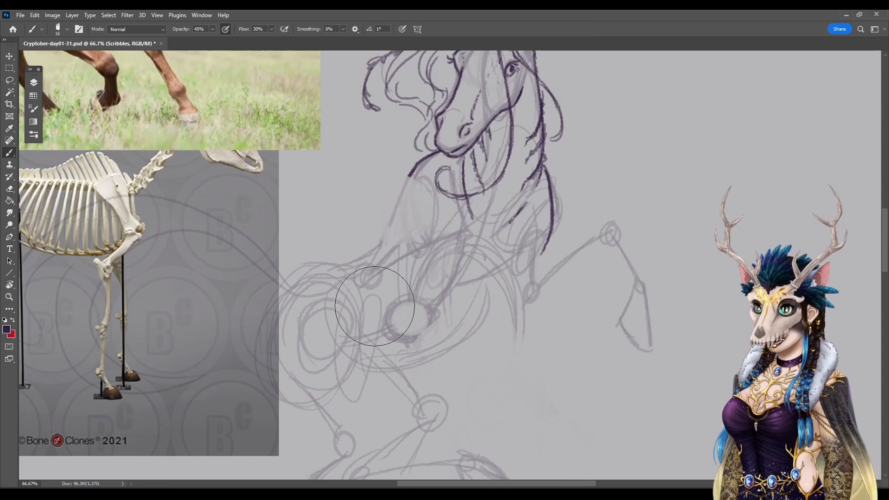
pyautogui.click(10, 189)
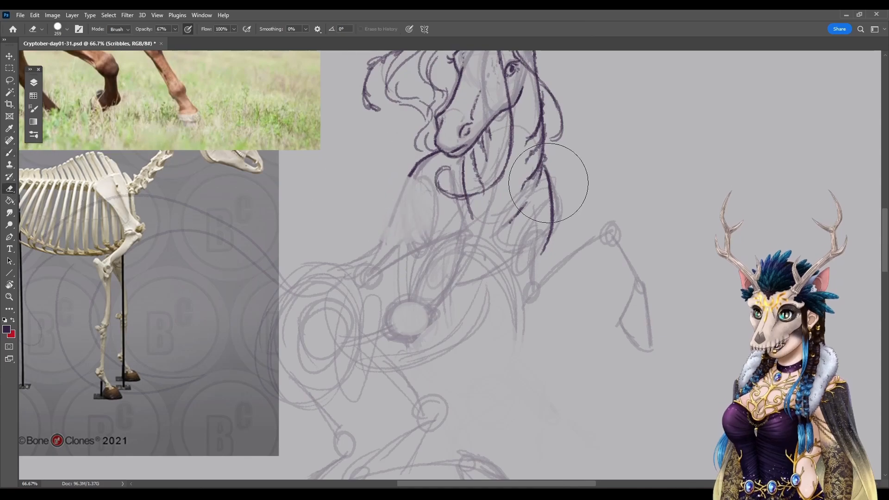
pyautogui.rightClick(657, 160)
pyautogui.click(719, 124)
pyautogui.press('b')
pyautogui.moveTo(410, 177); pyautogui.dragTo(419, 176)
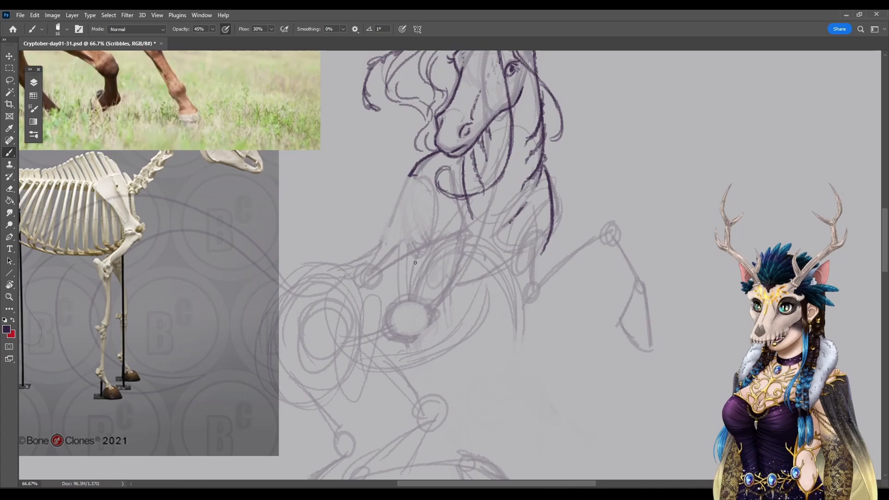
pyautogui.moveTo(397, 198)
pyautogui.mouseDown()
pyautogui.moveTo(408, 175)
pyautogui.moveTo(382, 242)
pyautogui.mouseUp()
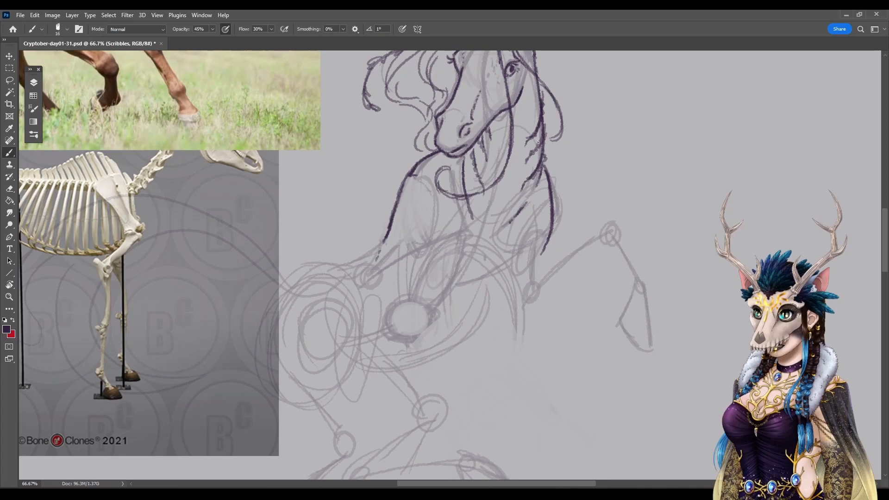
# Step: Reshape the shoulder outline below the muzzle into an angular corner with a steeper drop, clearing the stray lines inside it
pyautogui.moveTo(421, 162); pyautogui.dragTo(397, 188)
pyautogui.moveTo(415, 165)
pyautogui.mouseDown()
pyautogui.moveTo(398, 186)
pyautogui.moveTo(402, 179)
pyautogui.moveTo(388, 228)
pyautogui.mouseUp()
pyautogui.moveTo(396, 192); pyautogui.dragTo(388, 249)
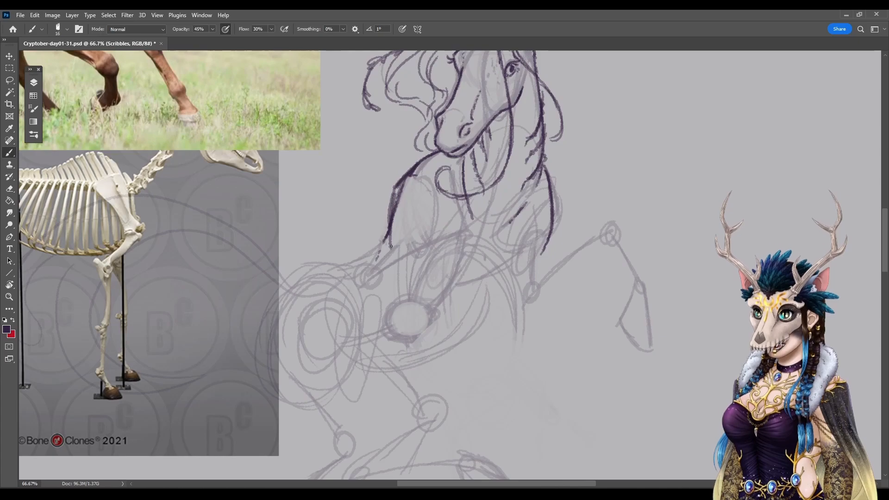
pyautogui.moveTo(406, 205); pyautogui.dragTo(403, 255)
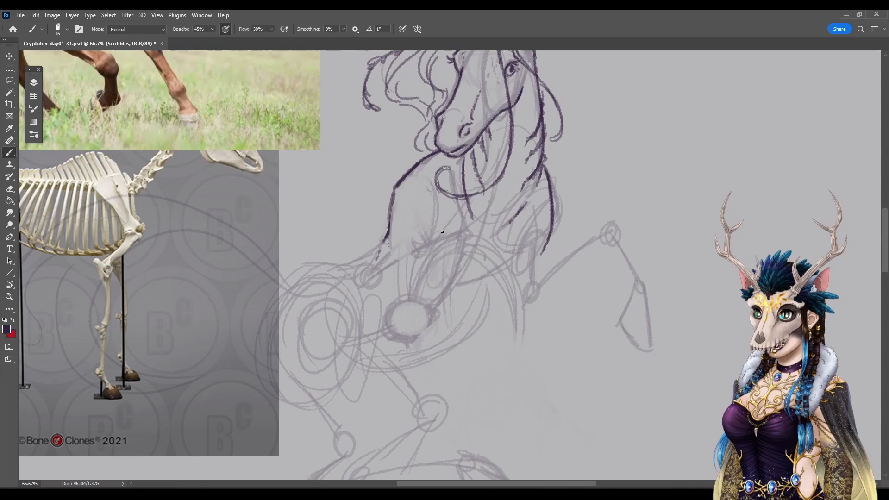
# Step: Draw the folded foreleg over the chest, with its bent knee, tucked lower leg and rounded hoof
pyautogui.moveTo(407, 252)
pyautogui.mouseDown()
pyautogui.moveTo(420, 235)
pyautogui.moveTo(477, 236)
pyautogui.moveTo(478, 258)
pyautogui.moveTo(450, 300)
pyautogui.mouseUp()
pyautogui.moveTo(476, 259); pyautogui.dragTo(436, 312)
pyautogui.moveTo(463, 282); pyautogui.dragTo(425, 326)
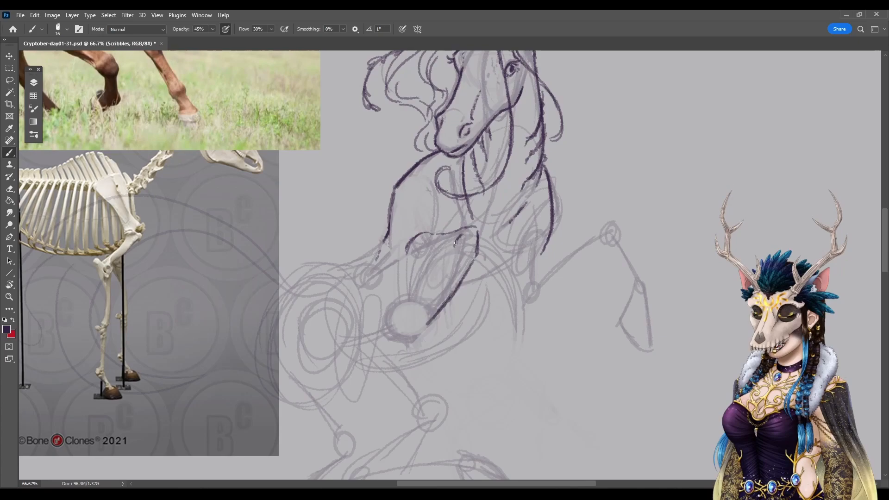
pyautogui.moveTo(448, 270)
pyautogui.mouseDown()
pyautogui.moveTo(415, 312)
pyautogui.moveTo(415, 322)
pyautogui.moveTo(430, 324)
pyautogui.moveTo(409, 289)
pyautogui.moveTo(419, 296)
pyautogui.moveTo(398, 301)
pyautogui.moveTo(389, 328)
pyautogui.moveTo(408, 336)
pyautogui.moveTo(399, 338)
pyautogui.moveTo(424, 330)
pyautogui.moveTo(411, 337)
pyautogui.moveTo(426, 313)
pyautogui.moveTo(418, 298)
pyautogui.moveTo(415, 319)
pyautogui.mouseUp()
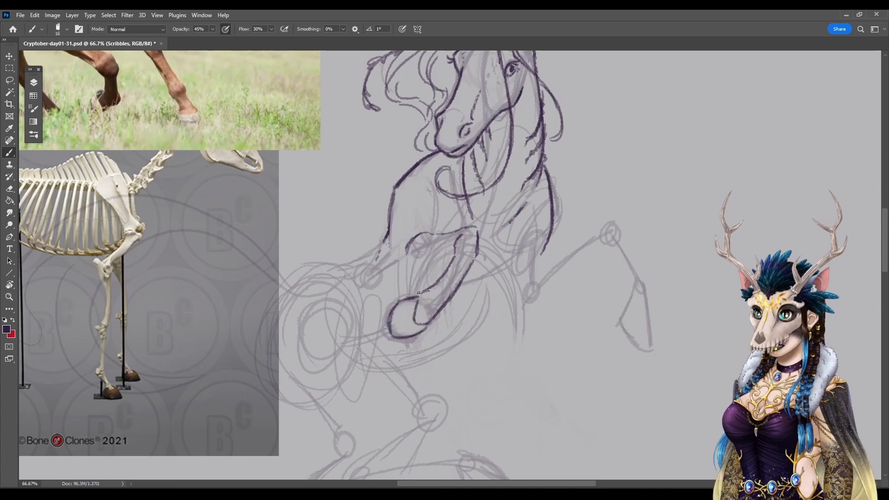
pyautogui.moveTo(435, 284); pyautogui.dragTo(420, 293)
# Step: Close the underside of the folded foreleg's upper section and add short muscle lines on the shoulder and chest
pyautogui.moveTo(396, 267)
pyautogui.mouseDown()
pyautogui.moveTo(411, 272)
pyautogui.moveTo(454, 253)
pyautogui.moveTo(416, 268)
pyautogui.mouseUp()
pyautogui.moveTo(437, 217); pyautogui.dragTo(439, 231)
pyautogui.moveTo(430, 200)
pyautogui.mouseDown()
pyautogui.moveTo(438, 226)
pyautogui.moveTo(443, 212)
pyautogui.mouseUp()
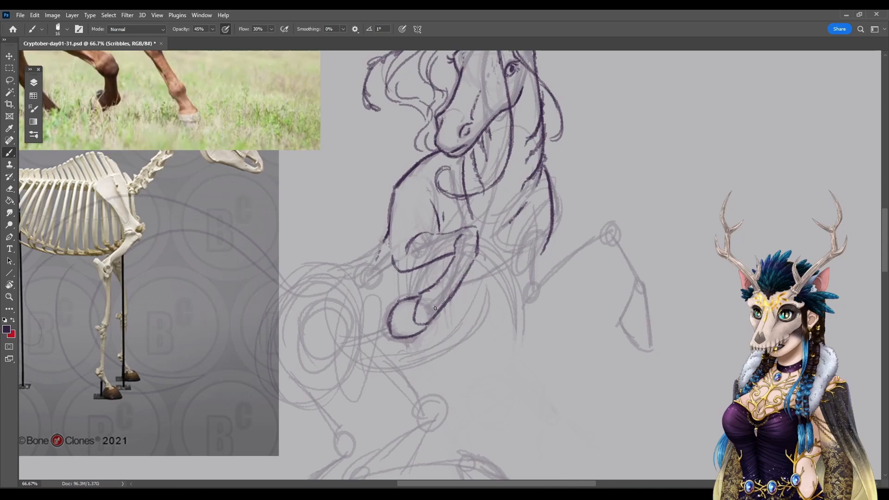
pyautogui.moveTo(514, 247); pyautogui.dragTo(491, 280)
pyautogui.moveTo(470, 305)
pyautogui.mouseDown()
pyautogui.moveTo(566, 416)
pyautogui.moveTo(599, 415)
pyautogui.moveTo(466, 317)
pyautogui.mouseUp()
pyautogui.moveTo(399, 235); pyautogui.dragTo(399, 286)
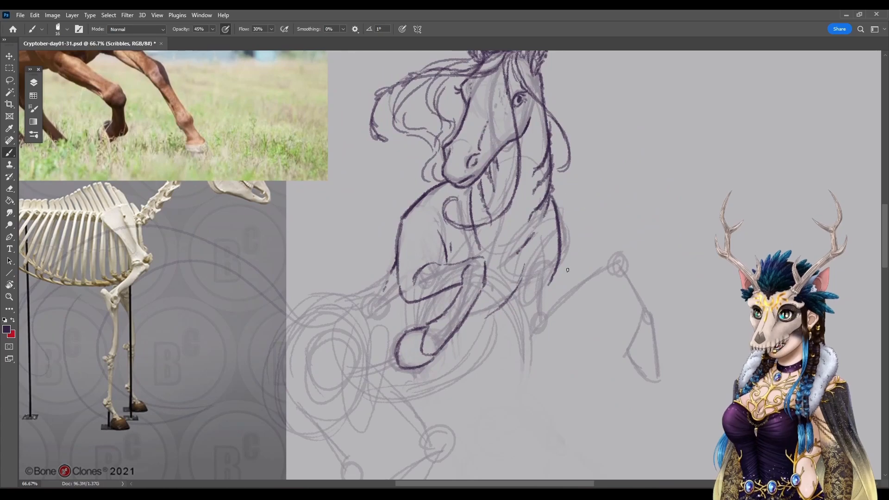
pyautogui.moveTo(556, 274)
pyautogui.mouseDown()
pyautogui.moveTo(545, 288)
pyautogui.moveTo(543, 272)
pyautogui.moveTo(544, 306)
pyautogui.mouseUp()
pyautogui.moveTo(526, 273); pyautogui.dragTo(493, 317)
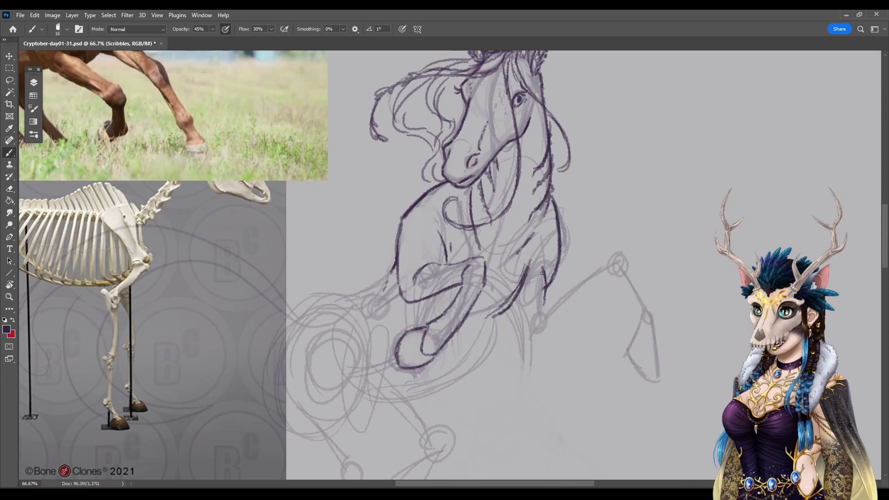
pyautogui.hotkey('ctrl', 'z')
pyautogui.hotkey('ctrl', 'z')
pyautogui.hotkey('ctrl', 'z')
pyautogui.hotkey('ctrl', 'z')
pyautogui.hotkey('ctrl', 'z')
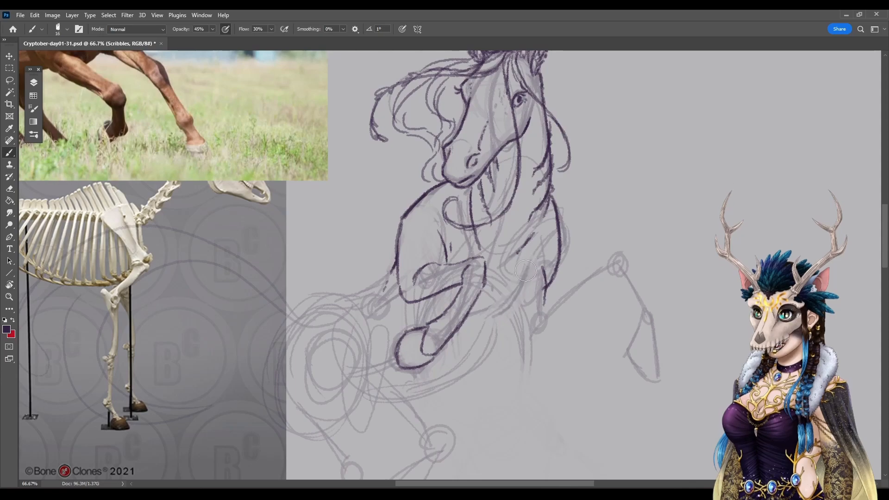
# Step: Redraw the chest contour with a fuller curve down to the elbow, and outline the raised foreleg's upper section to the knee
pyautogui.moveTo(540, 242)
pyautogui.mouseDown()
pyautogui.moveTo(511, 307)
pyautogui.moveTo(539, 296)
pyautogui.moveTo(518, 318)
pyautogui.moveTo(522, 299)
pyautogui.moveTo(524, 332)
pyautogui.moveTo(517, 307)
pyautogui.moveTo(526, 333)
pyautogui.moveTo(515, 312)
pyautogui.moveTo(528, 342)
pyautogui.moveTo(541, 348)
pyautogui.moveTo(579, 308)
pyautogui.moveTo(543, 302)
pyautogui.moveTo(532, 320)
pyautogui.mouseUp()
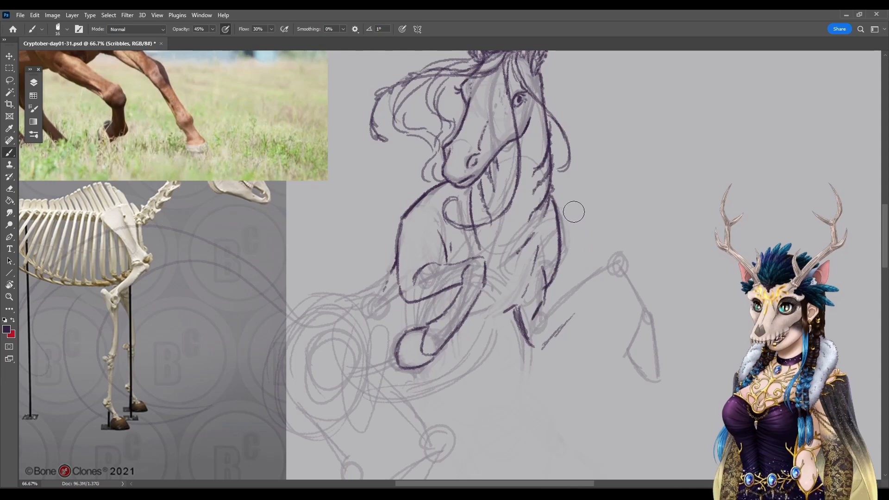
pyautogui.moveTo(556, 204)
pyautogui.mouseDown()
pyautogui.moveTo(564, 259)
pyautogui.moveTo(553, 282)
pyautogui.moveTo(562, 242)
pyautogui.mouseUp()
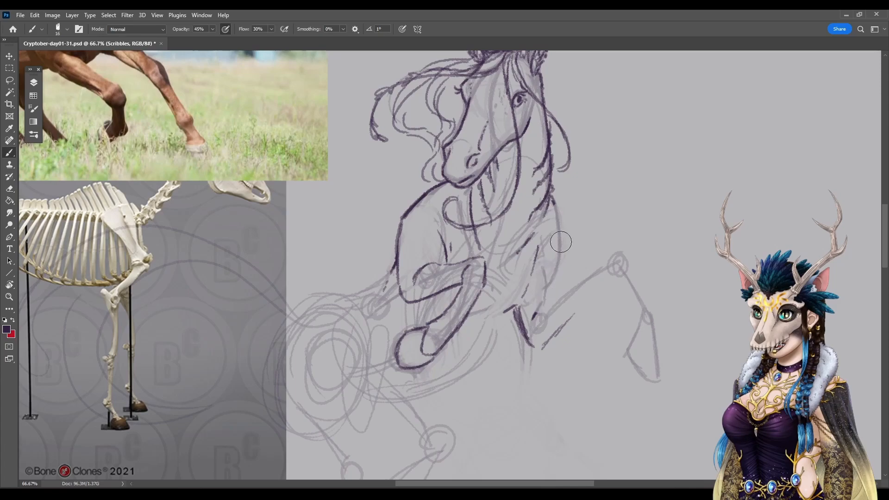
pyautogui.moveTo(553, 205)
pyautogui.mouseDown()
pyautogui.moveTo(563, 272)
pyautogui.moveTo(533, 321)
pyautogui.mouseUp()
pyautogui.moveTo(537, 309); pyautogui.dragTo(615, 258)
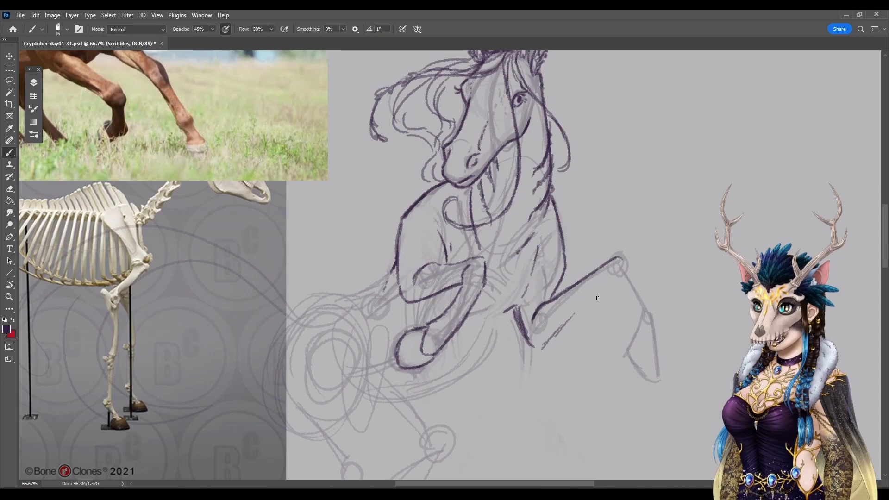
pyautogui.moveTo(538, 349); pyautogui.dragTo(577, 313)
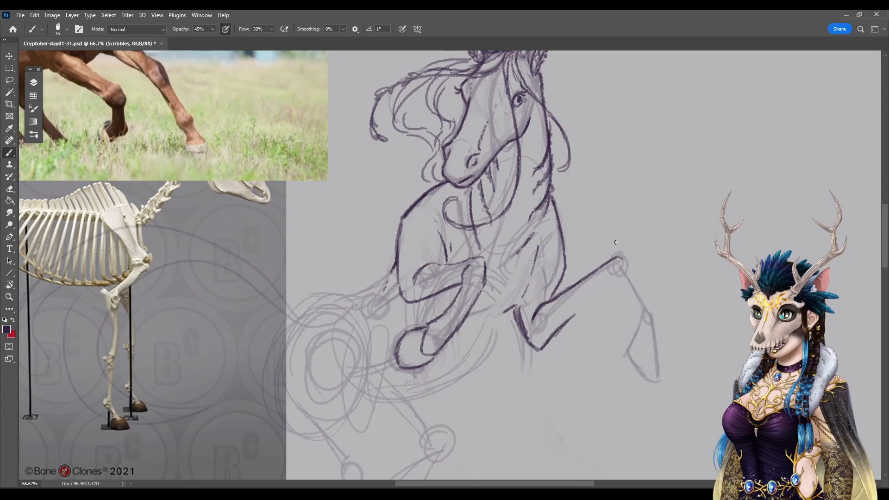
# Step: Draw the raised foreleg's lower section from the knee to a pointed hoof and fill it with small scale marks
pyautogui.moveTo(622, 259); pyautogui.dragTo(653, 322)
pyautogui.moveTo(612, 278)
pyautogui.mouseDown()
pyautogui.moveTo(616, 268)
pyautogui.moveTo(632, 307)
pyautogui.mouseUp()
pyautogui.moveTo(579, 314)
pyautogui.mouseDown()
pyautogui.moveTo(610, 286)
pyautogui.moveTo(626, 291)
pyautogui.moveTo(658, 369)
pyautogui.moveTo(640, 370)
pyautogui.moveTo(649, 390)
pyautogui.mouseUp()
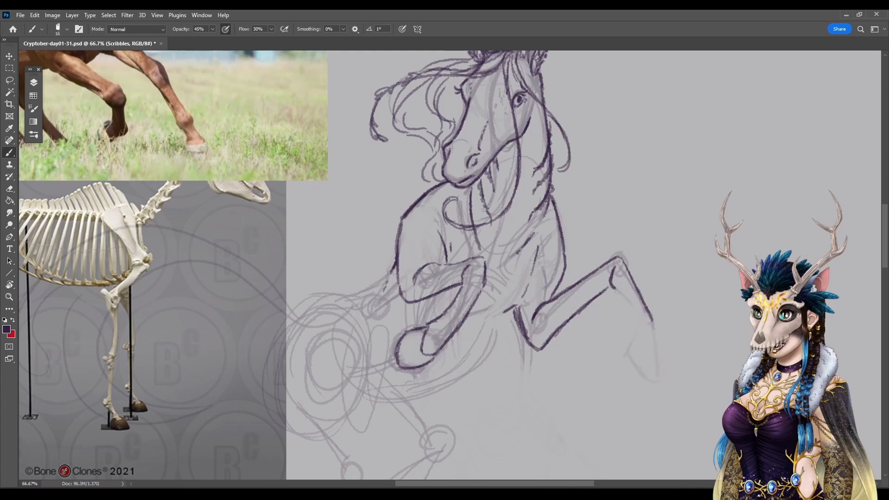
pyautogui.moveTo(612, 287)
pyautogui.mouseDown()
pyautogui.moveTo(657, 348)
pyautogui.moveTo(648, 344)
pyautogui.moveTo(654, 323)
pyautogui.moveTo(656, 343)
pyautogui.moveTo(652, 321)
pyautogui.moveTo(625, 349)
pyautogui.moveTo(649, 384)
pyautogui.mouseUp()
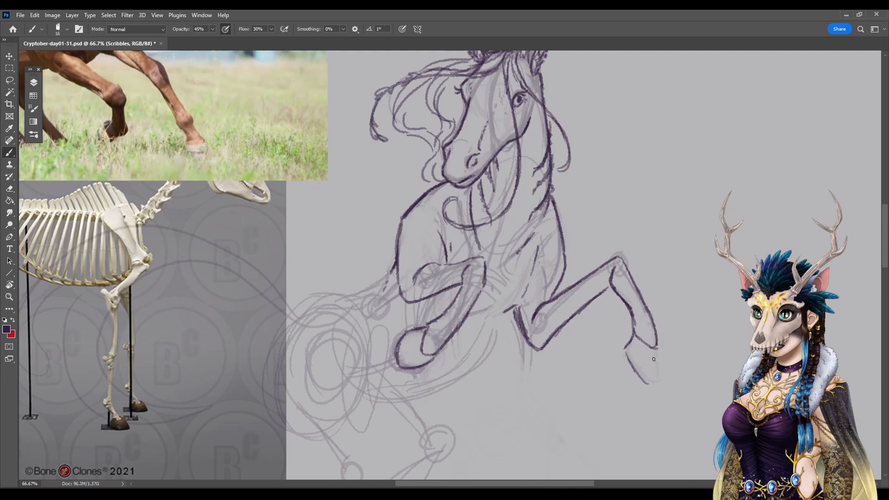
pyautogui.moveTo(655, 349); pyautogui.dragTo(650, 382)
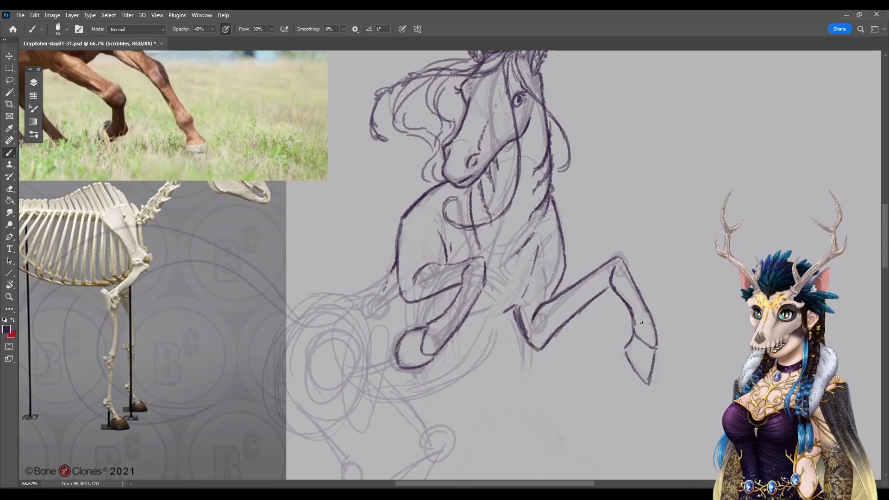
pyautogui.moveTo(642, 333); pyautogui.dragTo(646, 344)
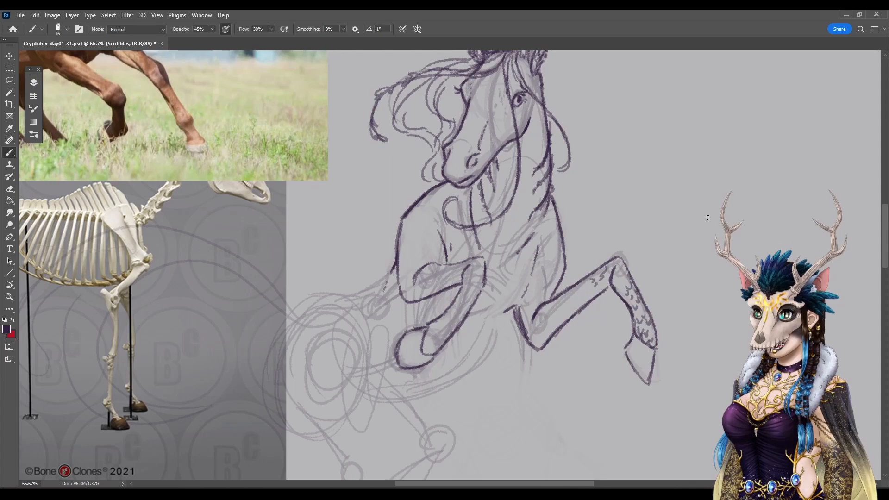
# Step: Draw the lower chest lines between the two forelegs up to the raised leg's elbow, and erase the leftover underdrawing there
pyautogui.moveTo(499, 270); pyautogui.dragTo(497, 279)
pyautogui.moveTo(492, 295)
pyautogui.mouseDown()
pyautogui.moveTo(477, 448)
pyautogui.moveTo(548, 284)
pyautogui.mouseUp()
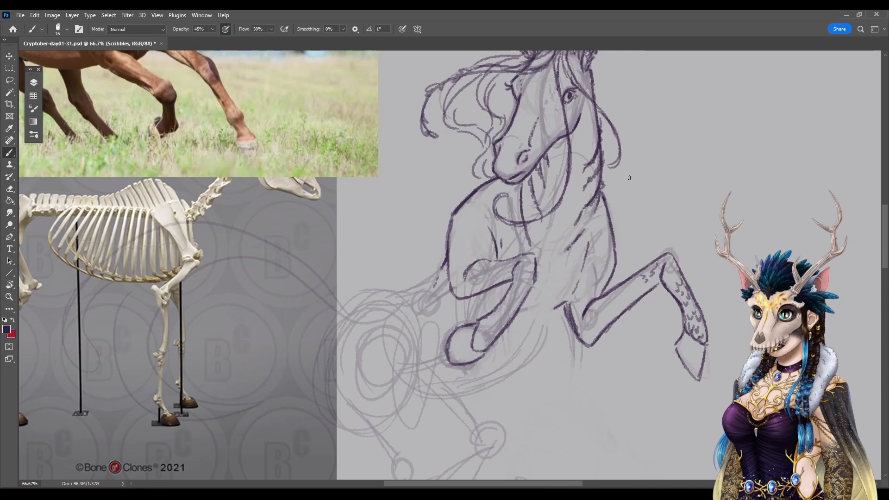
pyautogui.moveTo(526, 226); pyautogui.dragTo(540, 250)
pyautogui.moveTo(541, 322)
pyautogui.mouseDown()
pyautogui.moveTo(536, 374)
pyautogui.moveTo(529, 310)
pyautogui.mouseUp()
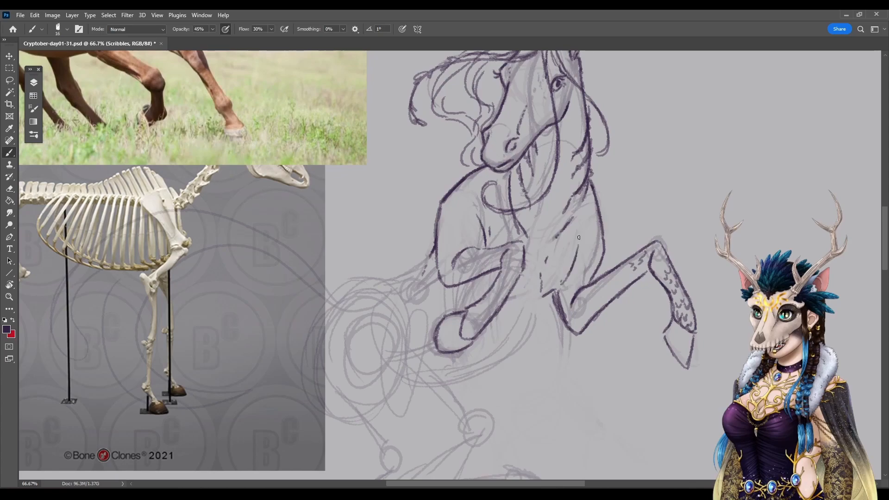
pyautogui.moveTo(558, 286); pyautogui.dragTo(542, 294)
pyautogui.moveTo(545, 261); pyautogui.dragTo(522, 334)
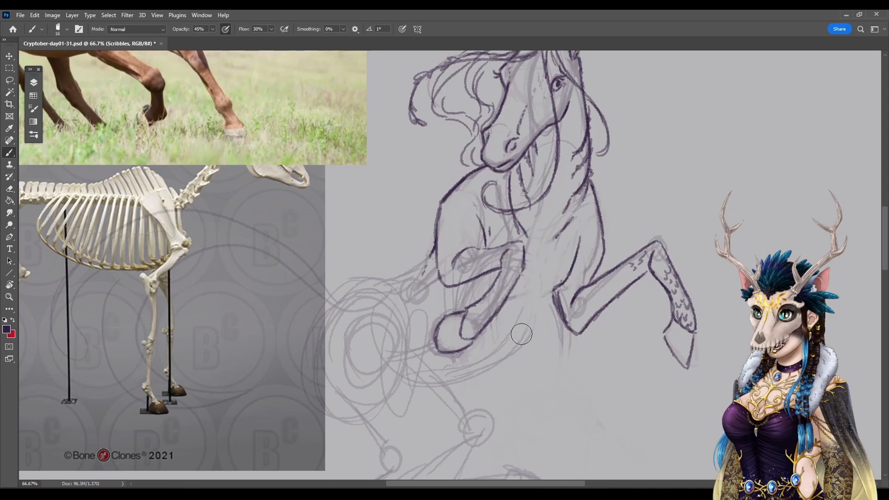
pyautogui.moveTo(552, 254); pyautogui.dragTo(550, 284)
# Step: Draw the back line from the shoulder across to the croup and curve it down over the rump
pyautogui.moveTo(489, 372); pyautogui.dragTo(574, 350)
pyautogui.moveTo(519, 209)
pyautogui.mouseDown()
pyautogui.moveTo(512, 234)
pyautogui.moveTo(486, 250)
pyautogui.mouseUp()
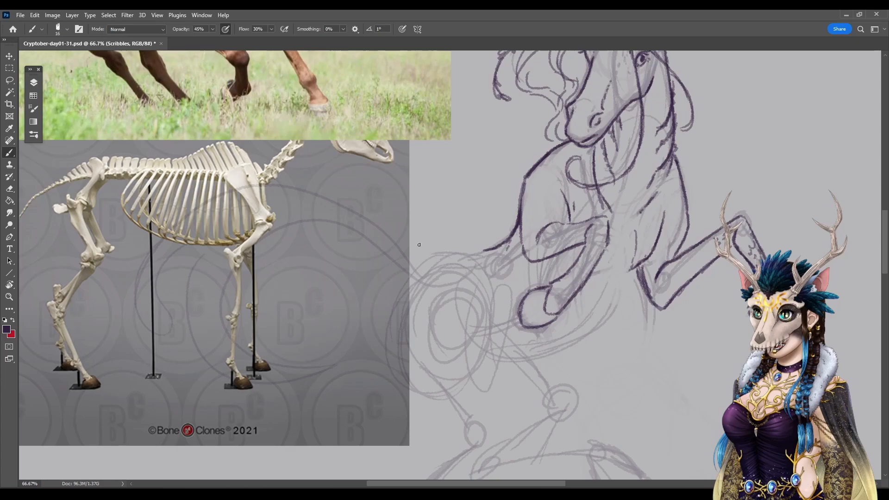
pyautogui.moveTo(432, 253); pyautogui.dragTo(397, 332)
pyautogui.moveTo(436, 253); pyautogui.dragTo(406, 298)
pyautogui.moveTo(426, 261)
pyautogui.mouseDown()
pyautogui.moveTo(482, 250)
pyautogui.moveTo(460, 251)
pyautogui.mouseUp()
pyautogui.moveTo(484, 251); pyautogui.dragTo(508, 246)
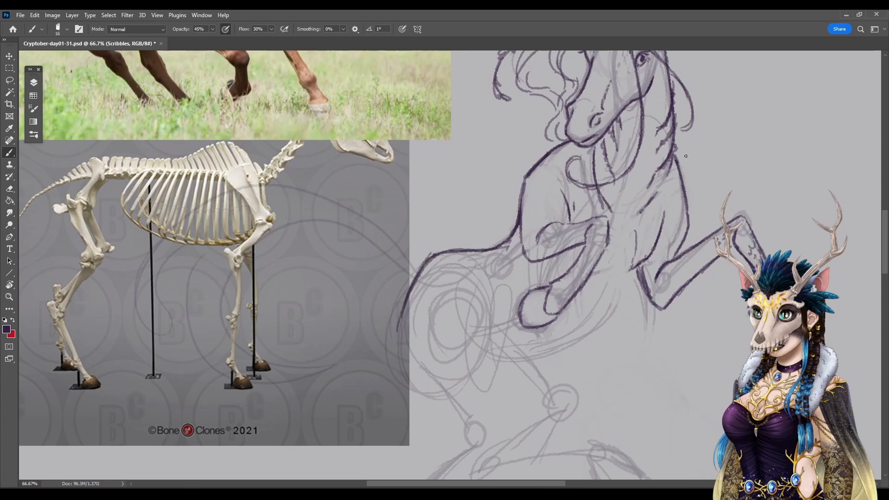
# Step: Continue the rump outline down the back of the haunch, and draw the front of the thigh with a short flank line
pyautogui.scroll(-3, 615, 283)
pyautogui.hscroll(1, 615, 283)
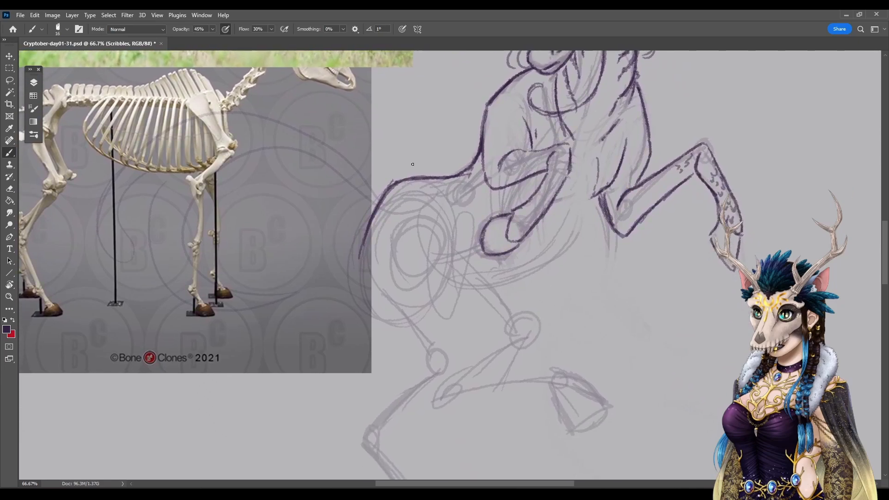
pyautogui.moveTo(361, 246)
pyautogui.mouseDown()
pyautogui.moveTo(371, 286)
pyautogui.moveTo(363, 277)
pyautogui.moveTo(407, 330)
pyautogui.mouseUp()
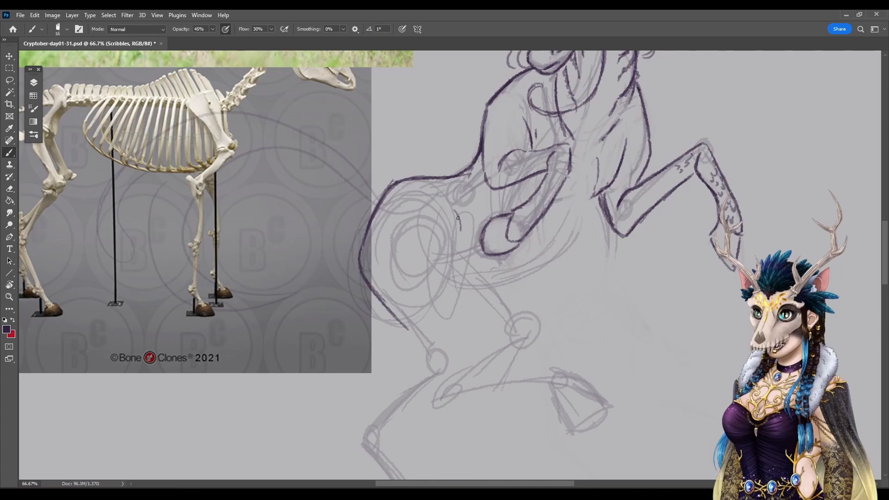
pyautogui.moveTo(457, 213)
pyautogui.mouseDown()
pyautogui.moveTo(454, 262)
pyautogui.moveTo(439, 297)
pyautogui.moveTo(454, 354)
pyautogui.mouseUp()
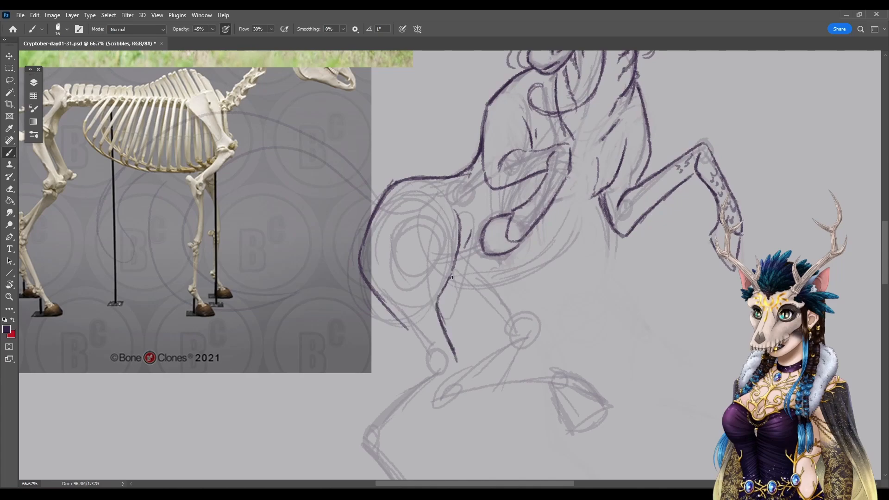
# Step: Draw the hind leg's middle section sloping back from the bent joint below the thigh to a small rounded joint
pyautogui.moveTo(446, 415); pyautogui.dragTo(442, 351)
pyautogui.moveTo(451, 296); pyautogui.dragTo(385, 340)
pyautogui.moveTo(423, 317)
pyautogui.mouseDown()
pyautogui.moveTo(375, 344)
pyautogui.moveTo(367, 373)
pyautogui.moveTo(403, 444)
pyautogui.moveTo(445, 438)
pyautogui.moveTo(457, 468)
pyautogui.moveTo(402, 461)
pyautogui.mouseUp()
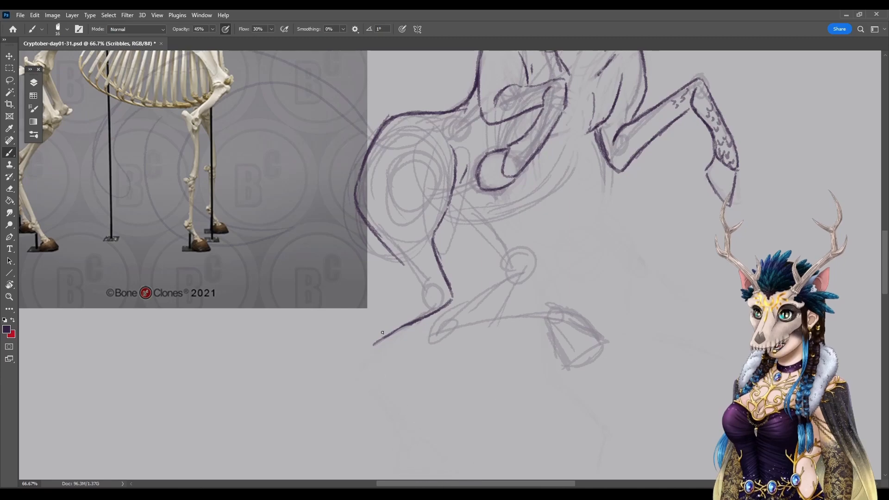
pyautogui.moveTo(377, 241)
pyautogui.mouseDown()
pyautogui.moveTo(433, 298)
pyautogui.moveTo(418, 287)
pyautogui.moveTo(355, 327)
pyautogui.moveTo(366, 344)
pyautogui.mouseUp()
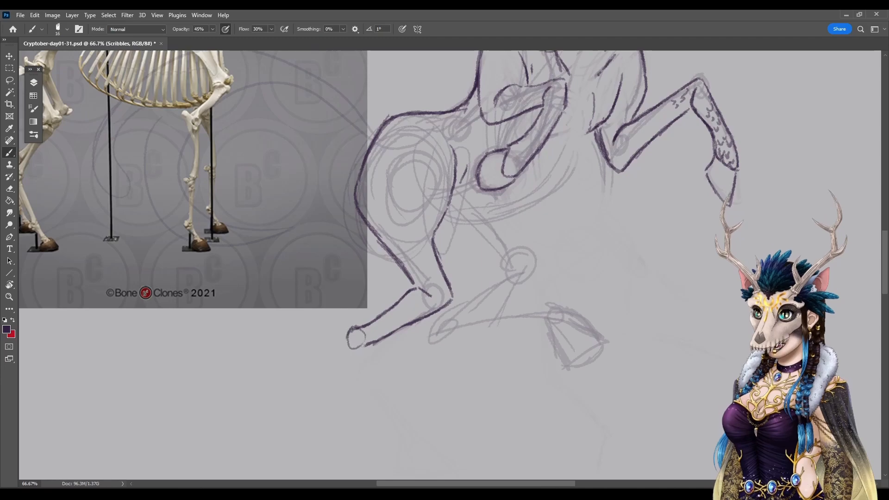
# Step: Sketch the hind leg's lowest section as a straight line down to a rough triangular hoof
pyautogui.moveTo(350, 342); pyautogui.dragTo(333, 368)
pyautogui.moveTo(355, 339)
pyautogui.mouseDown()
pyautogui.moveTo(333, 398)
pyautogui.moveTo(346, 374)
pyautogui.moveTo(327, 408)
pyautogui.moveTo(303, 422)
pyautogui.moveTo(330, 447)
pyautogui.mouseUp()
pyautogui.moveTo(329, 403); pyautogui.dragTo(340, 441)
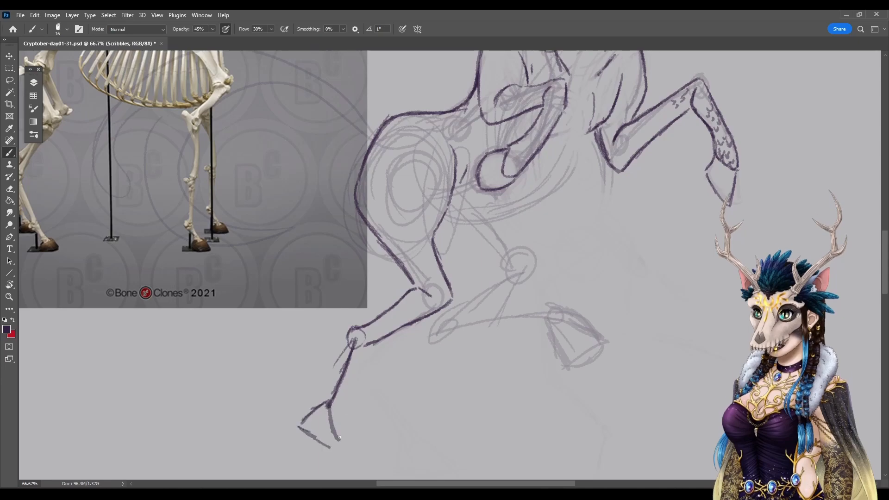
# Step: Undo the recent strokes of the rear hind leg's lowest section and its rough triangular hoof
pyautogui.moveTo(324, 401)
pyautogui.mouseDown()
pyautogui.moveTo(299, 436)
pyautogui.moveTo(338, 443)
pyautogui.mouseUp()
pyautogui.hotkey('ctrl', 'z')
pyautogui.hotkey('ctrl', 'z')
pyautogui.hotkey('ctrl', 'z')
pyautogui.hotkey('ctrl', 'z')
pyautogui.hotkey('ctrl', 'z')
pyautogui.hotkey('ctrl', 'z')
pyautogui.hotkey('ctrl', 'z')
pyautogui.hotkey('ctrl', 'z')
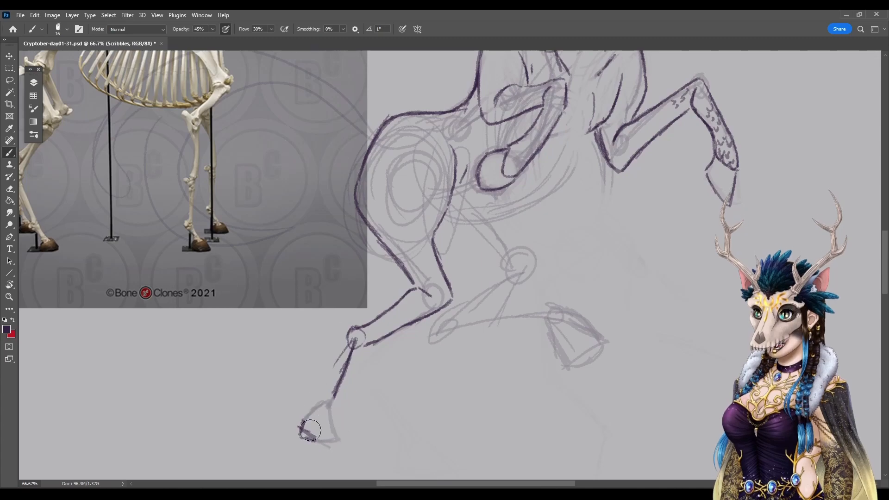
pyautogui.hotkey('ctrl', 'z')
pyautogui.hotkey('ctrl', 'z')
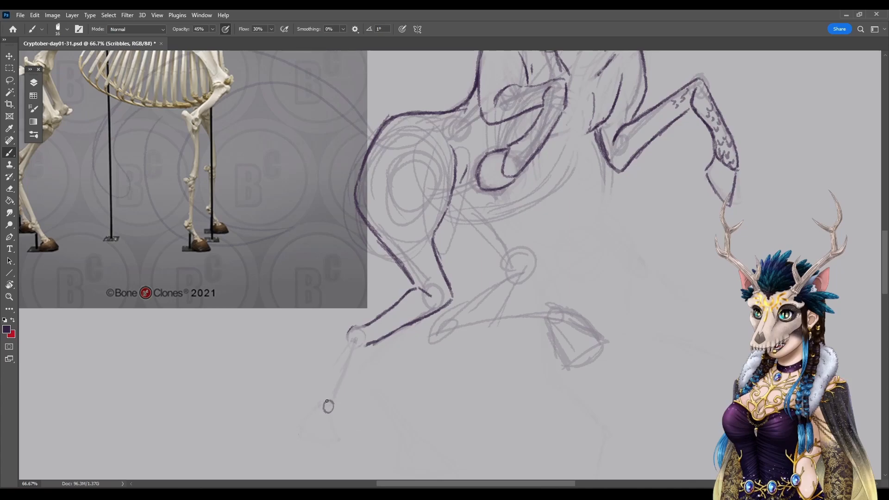
# Step: Redraw the hind leg's lowest section with two tapering outlines, a small rounded fetlock joint and a pointed hoof angled backward
pyautogui.moveTo(293, 431)
pyautogui.mouseDown()
pyautogui.moveTo(301, 390)
pyautogui.moveTo(292, 425)
pyautogui.mouseUp()
pyautogui.moveTo(313, 388)
pyautogui.mouseDown()
pyautogui.moveTo(327, 406)
pyautogui.moveTo(317, 399)
pyautogui.moveTo(299, 428)
pyautogui.moveTo(317, 416)
pyautogui.moveTo(292, 424)
pyautogui.moveTo(327, 411)
pyautogui.mouseUp()
pyautogui.moveTo(314, 418)
pyautogui.mouseDown()
pyautogui.moveTo(288, 429)
pyautogui.moveTo(329, 410)
pyautogui.moveTo(293, 430)
pyautogui.mouseUp()
pyautogui.moveTo(292, 429)
pyautogui.mouseDown()
pyautogui.moveTo(304, 389)
pyautogui.moveTo(290, 428)
pyautogui.mouseUp()
pyautogui.moveTo(291, 421)
pyautogui.mouseDown()
pyautogui.moveTo(297, 396)
pyautogui.moveTo(325, 400)
pyautogui.mouseUp()
pyautogui.moveTo(369, 323)
pyautogui.mouseDown()
pyautogui.moveTo(350, 336)
pyautogui.moveTo(326, 401)
pyautogui.mouseUp()
pyautogui.moveTo(367, 346)
pyautogui.mouseDown()
pyautogui.moveTo(329, 417)
pyautogui.moveTo(317, 411)
pyautogui.moveTo(319, 401)
pyautogui.moveTo(326, 421)
pyautogui.mouseUp()
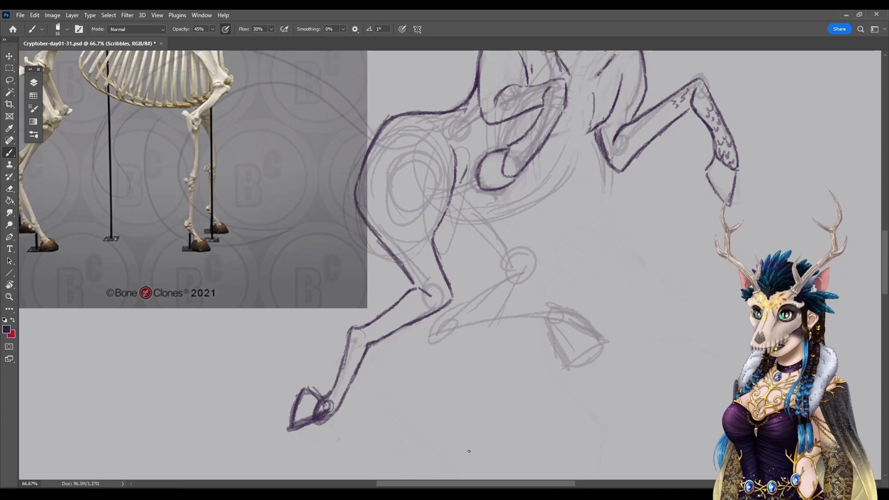
pyautogui.moveTo(500, 283); pyautogui.dragTo(520, 354)
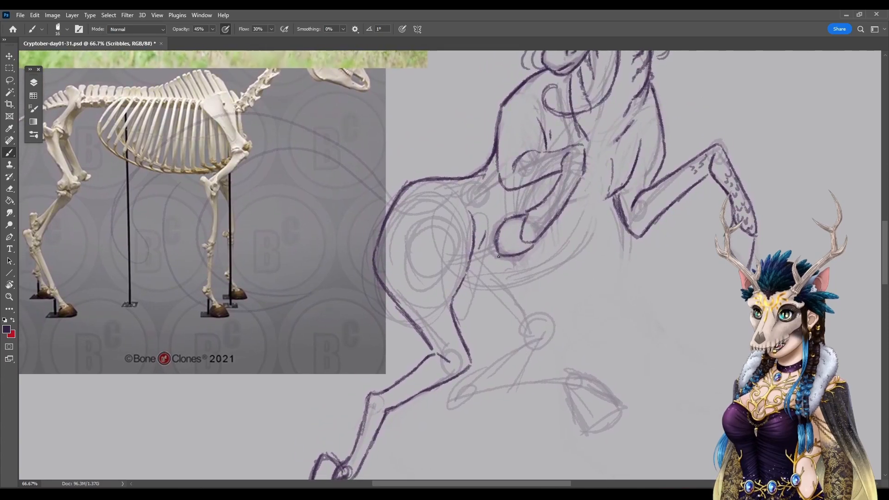
pyautogui.moveTo(462, 299); pyautogui.dragTo(508, 297)
pyautogui.moveTo(611, 198)
pyautogui.mouseDown()
pyautogui.moveTo(584, 271)
pyautogui.moveTo(568, 278)
pyautogui.mouseUp()
pyautogui.moveTo(488, 299)
pyautogui.mouseDown()
pyautogui.moveTo(523, 300)
pyautogui.moveTo(494, 296)
pyautogui.moveTo(549, 291)
pyautogui.moveTo(523, 299)
pyautogui.moveTo(587, 266)
pyautogui.mouseUp()
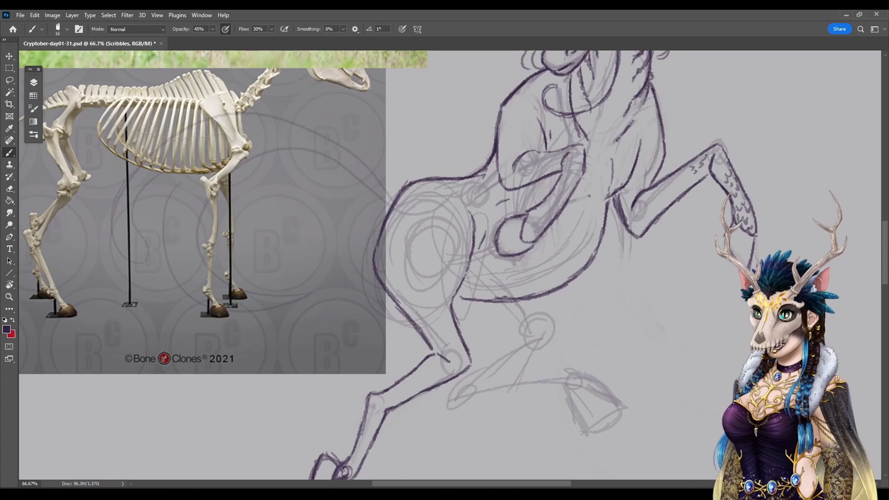
pyautogui.moveTo(599, 257); pyautogui.dragTo(599, 285)
pyautogui.moveTo(610, 232)
pyautogui.mouseDown()
pyautogui.moveTo(578, 293)
pyautogui.moveTo(504, 323)
pyautogui.moveTo(472, 325)
pyautogui.moveTo(516, 327)
pyautogui.moveTo(604, 260)
pyautogui.moveTo(604, 233)
pyautogui.mouseUp()
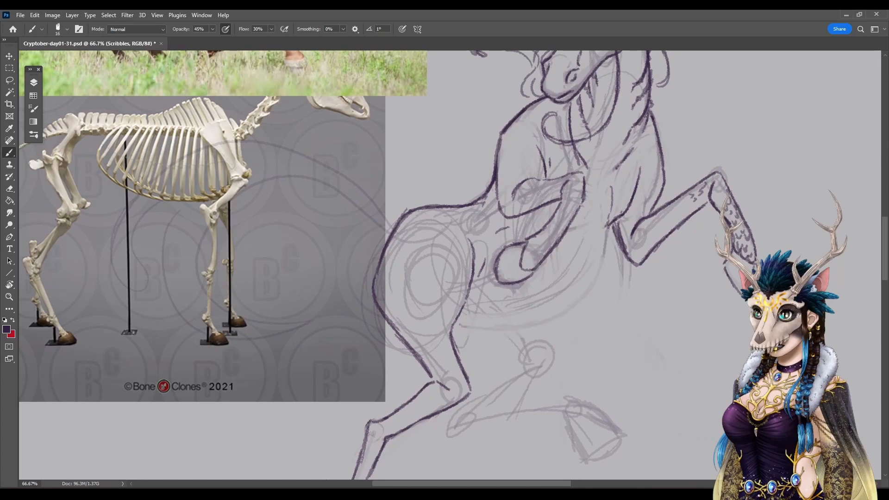
# Step: Draw a shallow belly line from the front of the thigh up to the chest behind the raised foreleg
pyautogui.moveTo(451, 318)
pyautogui.mouseDown()
pyautogui.moveTo(472, 320)
pyautogui.moveTo(595, 262)
pyautogui.moveTo(635, 190)
pyautogui.moveTo(614, 239)
pyautogui.moveTo(590, 265)
pyautogui.mouseUp()
pyautogui.moveTo(616, 184)
pyautogui.mouseDown()
pyautogui.moveTo(602, 237)
pyautogui.moveTo(603, 220)
pyautogui.mouseUp()
pyautogui.moveTo(648, 168); pyautogui.dragTo(641, 195)
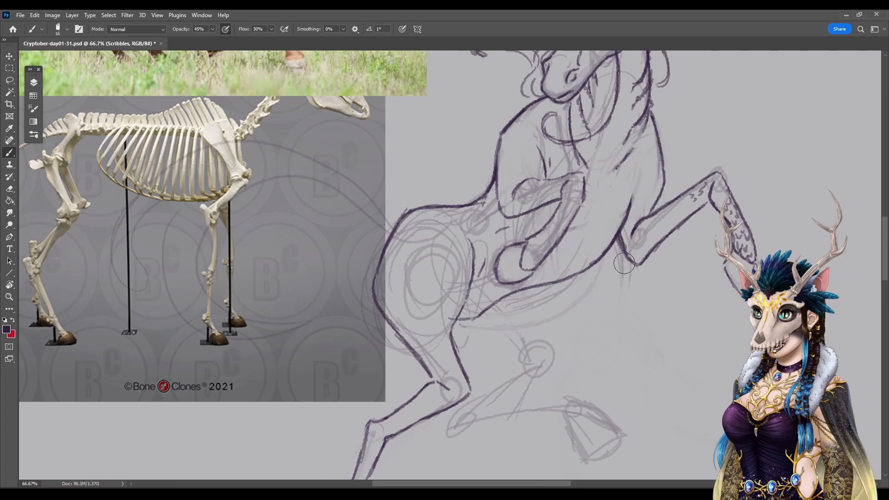
# Step: Add small scale marks to the folded foreleg and the raised foreleg's upper section, and darken the folded foreleg's hoof
pyautogui.moveTo(641, 159); pyautogui.dragTo(637, 185)
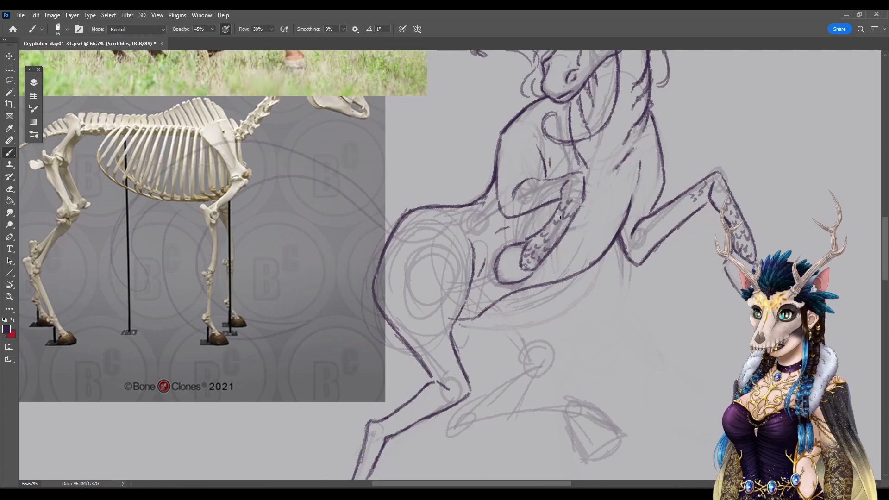
pyautogui.moveTo(546, 185); pyautogui.dragTo(551, 190)
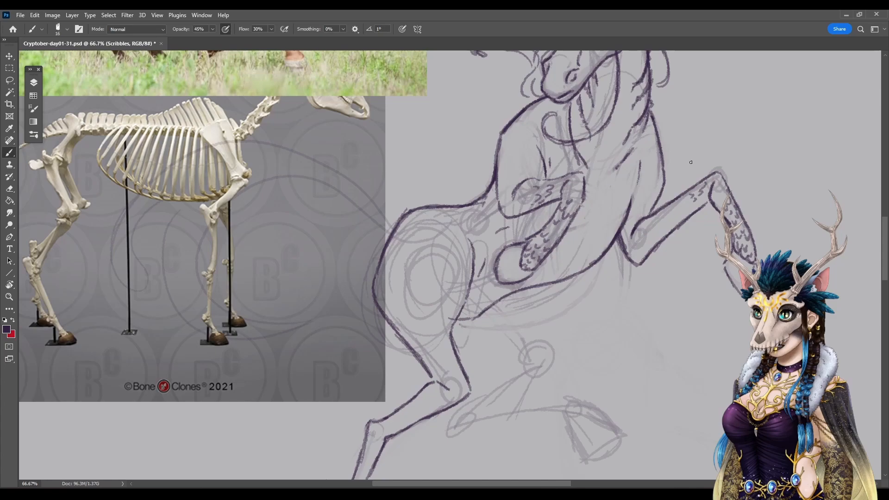
pyautogui.moveTo(666, 229)
pyautogui.mouseDown()
pyautogui.moveTo(630, 249)
pyautogui.moveTo(646, 239)
pyautogui.mouseUp()
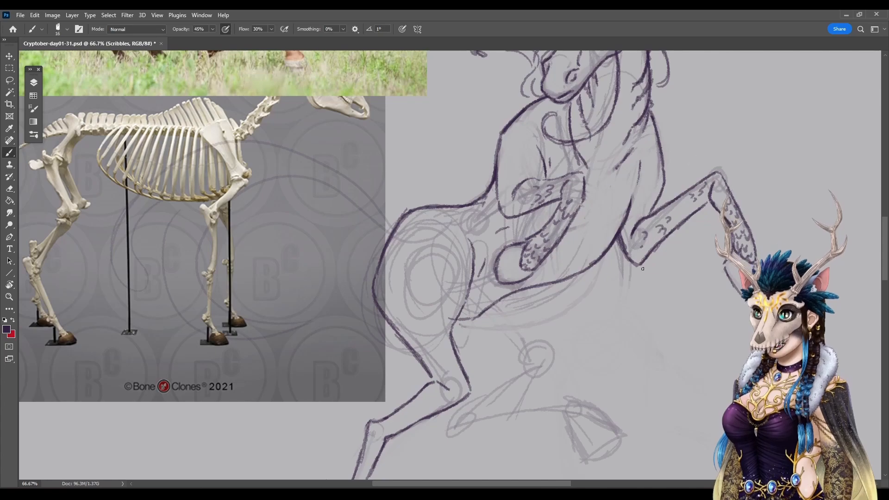
pyautogui.moveTo(526, 242)
pyautogui.mouseDown()
pyautogui.moveTo(496, 267)
pyautogui.moveTo(501, 258)
pyautogui.moveTo(497, 282)
pyautogui.moveTo(532, 269)
pyautogui.mouseUp()
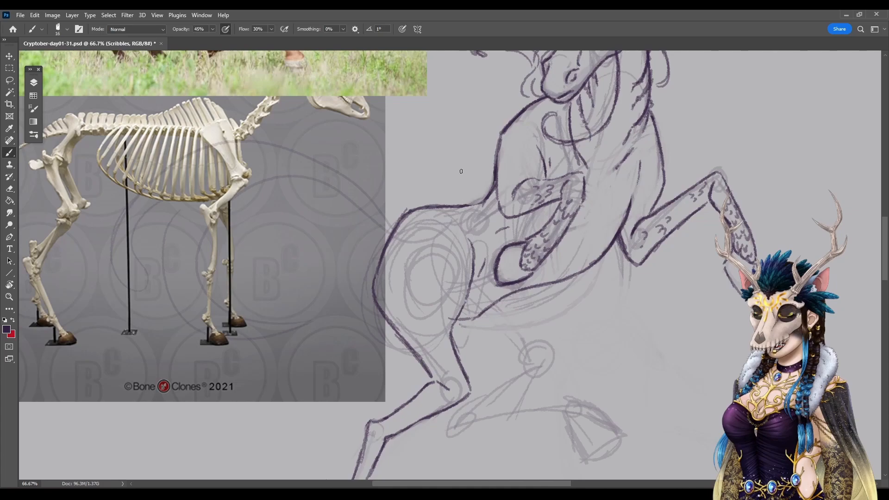
# Step: Rework the back line where it meets the shoulder and the rear end of the belly line at the thigh
pyautogui.moveTo(483, 200)
pyautogui.mouseDown()
pyautogui.moveTo(495, 193)
pyautogui.moveTo(462, 204)
pyautogui.mouseUp()
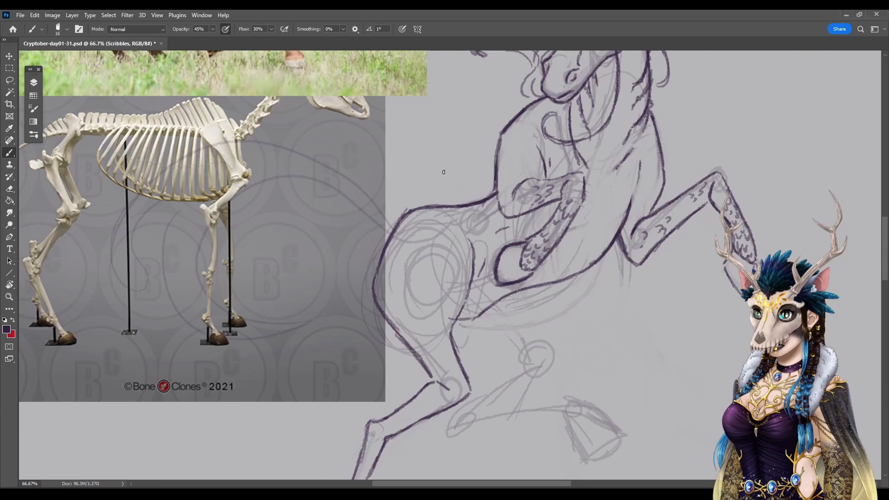
pyautogui.moveTo(457, 317)
pyautogui.mouseDown()
pyautogui.moveTo(504, 295)
pyautogui.moveTo(464, 309)
pyautogui.moveTo(480, 307)
pyautogui.moveTo(471, 285)
pyautogui.moveTo(463, 321)
pyautogui.moveTo(490, 315)
pyautogui.mouseUp()
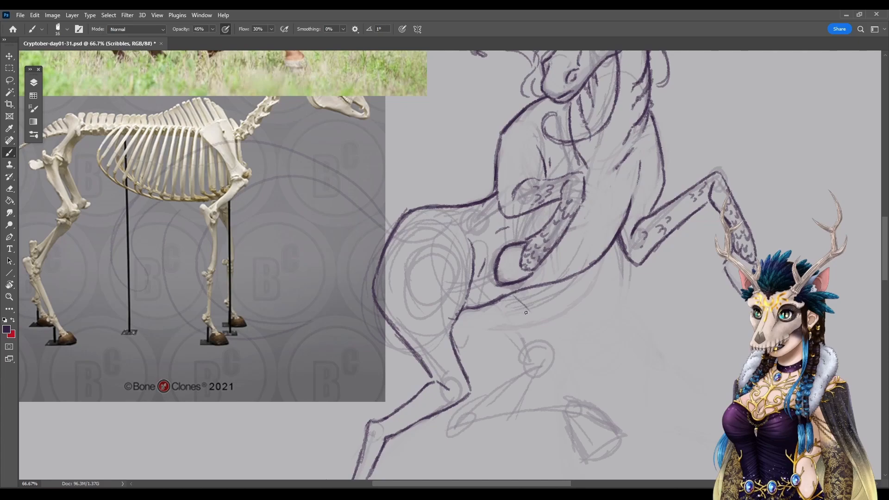
# Step: Draw the second hind leg's thigh below the belly, with a curved front outline and a slanting back outline meeting the knee
pyautogui.moveTo(519, 302); pyautogui.dragTo(552, 350)
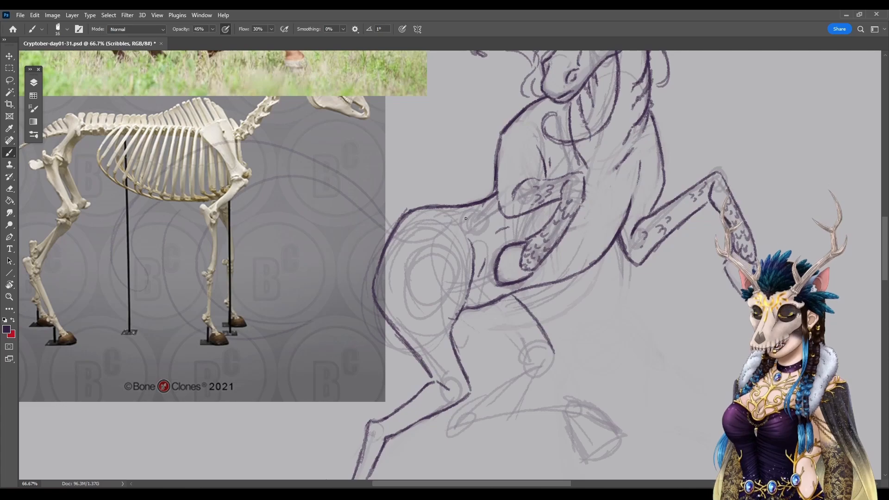
pyautogui.moveTo(468, 317)
pyautogui.mouseDown()
pyautogui.moveTo(521, 355)
pyautogui.moveTo(472, 329)
pyautogui.moveTo(493, 341)
pyautogui.mouseUp()
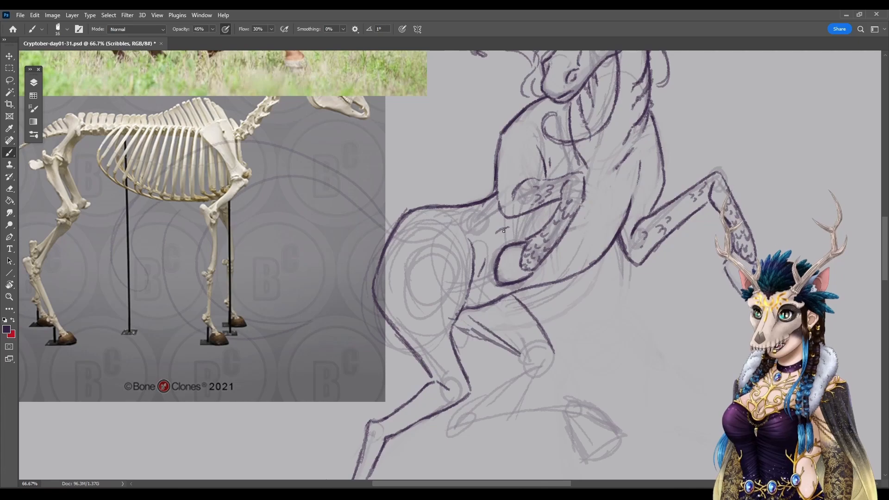
pyautogui.moveTo(521, 292); pyautogui.dragTo(550, 349)
# Step: Continue the second hind leg from the knee back to the hock and forward down the shank to a pointed hoof
pyautogui.moveTo(460, 329)
pyautogui.mouseDown()
pyautogui.moveTo(553, 364)
pyautogui.moveTo(499, 401)
pyautogui.mouseUp()
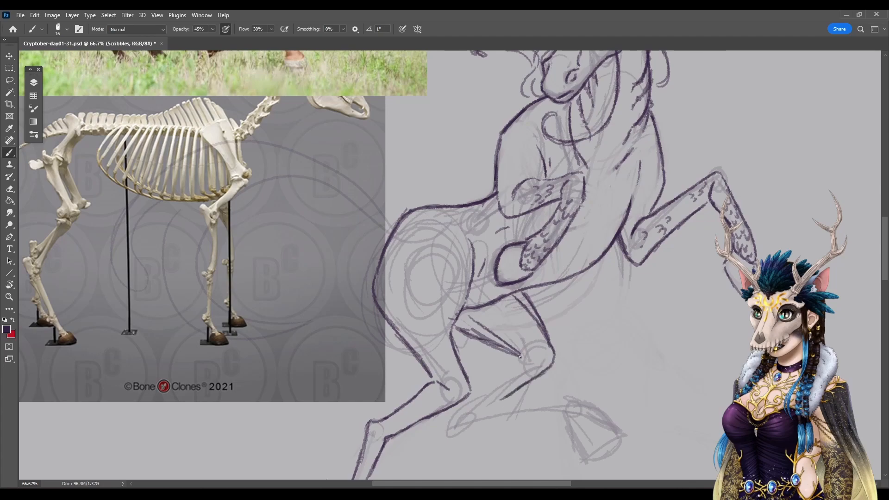
pyautogui.moveTo(524, 348)
pyautogui.mouseDown()
pyautogui.moveTo(500, 374)
pyautogui.moveTo(517, 356)
pyautogui.moveTo(473, 406)
pyautogui.moveTo(533, 457)
pyautogui.mouseUp()
pyautogui.moveTo(662, 308)
pyautogui.mouseDown()
pyautogui.moveTo(621, 433)
pyautogui.moveTo(641, 234)
pyautogui.mouseUp()
pyautogui.moveTo(469, 336)
pyautogui.mouseDown()
pyautogui.moveTo(500, 351)
pyautogui.moveTo(515, 383)
pyautogui.mouseUp()
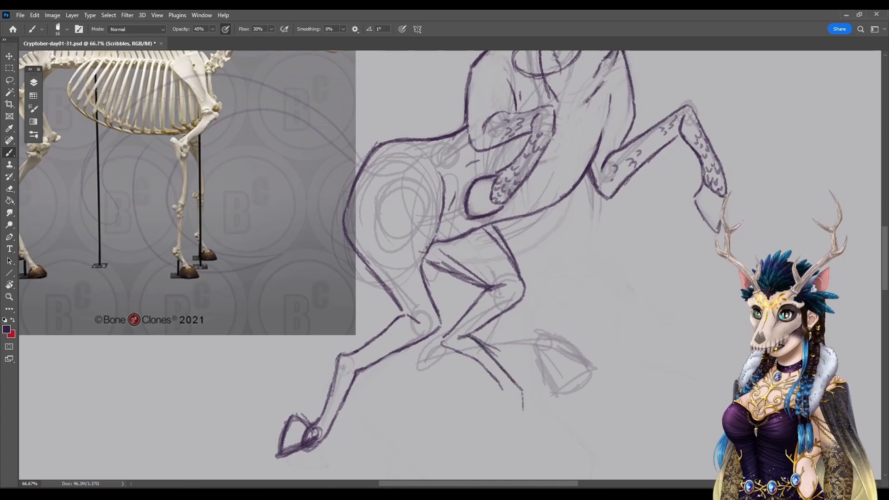
pyautogui.moveTo(493, 419)
pyautogui.mouseDown()
pyautogui.moveTo(524, 426)
pyautogui.moveTo(522, 405)
pyautogui.moveTo(504, 389)
pyautogui.moveTo(521, 394)
pyautogui.moveTo(501, 428)
pyautogui.moveTo(495, 411)
pyautogui.moveTo(518, 438)
pyautogui.moveTo(521, 399)
pyautogui.mouseUp()
pyautogui.moveTo(519, 433); pyautogui.dragTo(519, 396)
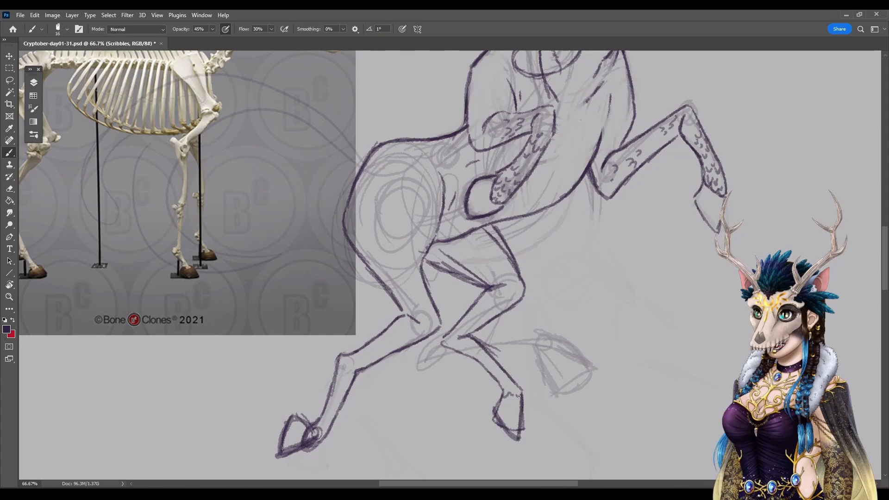
# Step: Fade out the old underdrawing of the second hind leg's hock, shank and hoof
pyautogui.moveTo(426, 350); pyautogui.dragTo(443, 365)
pyautogui.moveTo(518, 342)
pyautogui.mouseDown()
pyautogui.moveTo(503, 344)
pyautogui.moveTo(550, 393)
pyautogui.moveTo(578, 353)
pyautogui.moveTo(587, 361)
pyautogui.mouseUp()
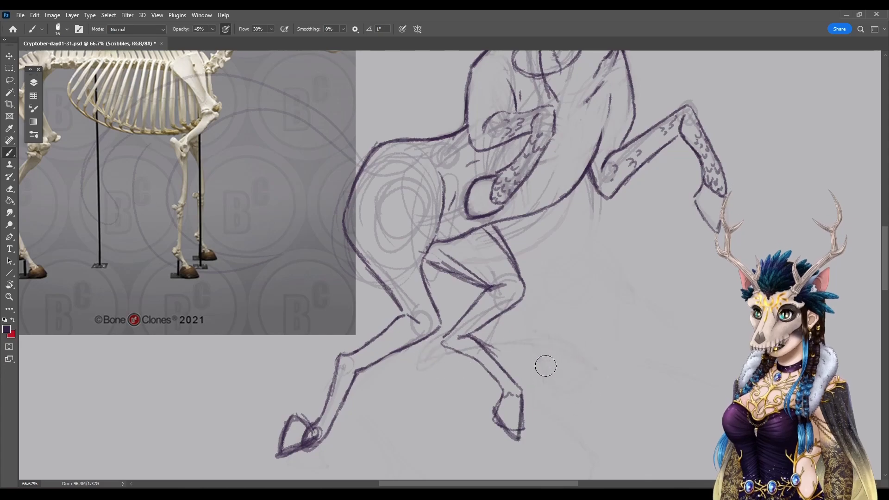
# Step: Reshape the croup into a higher, more angular outline and fade the construction circles inside the haunch
pyautogui.moveTo(583, 242); pyautogui.dragTo(600, 364)
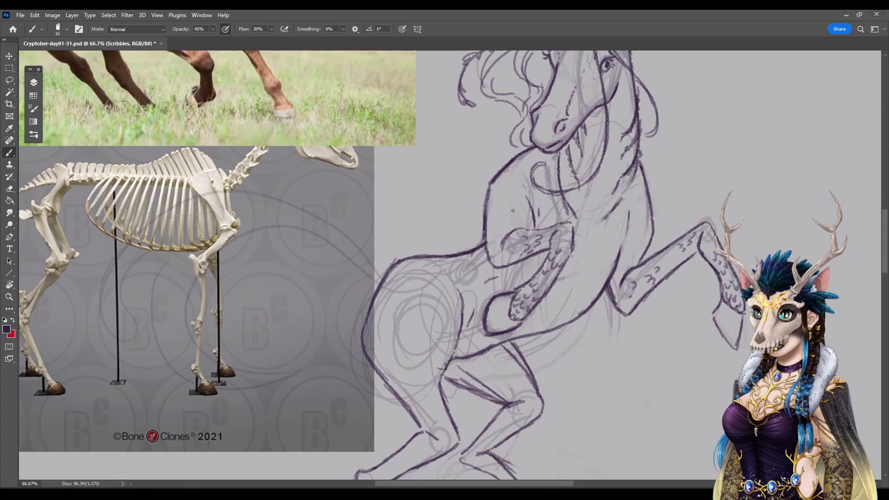
pyautogui.moveTo(469, 249)
pyautogui.mouseDown()
pyautogui.moveTo(407, 250)
pyautogui.moveTo(370, 308)
pyautogui.mouseUp()
pyautogui.moveTo(410, 251)
pyautogui.mouseDown()
pyautogui.moveTo(376, 284)
pyautogui.moveTo(406, 255)
pyautogui.mouseUp()
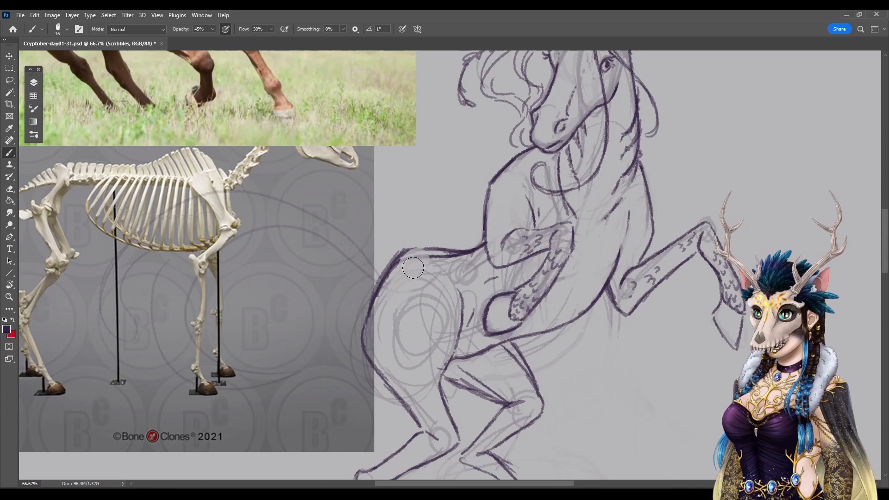
pyautogui.moveTo(472, 267)
pyautogui.mouseDown()
pyautogui.moveTo(432, 266)
pyautogui.moveTo(414, 357)
pyautogui.moveTo(443, 323)
pyautogui.mouseUp()
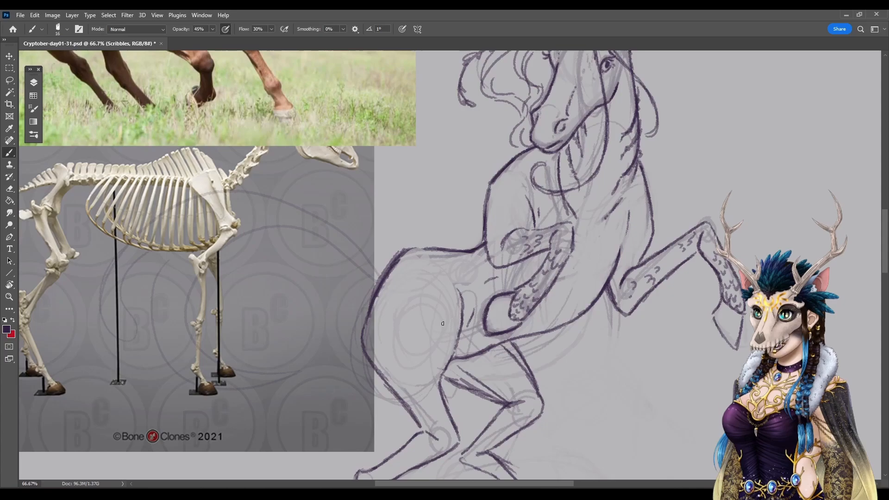
# Step: Add long flowing mane strands trailing from below the muzzle out behind the shoulder
pyautogui.click(156, 15)
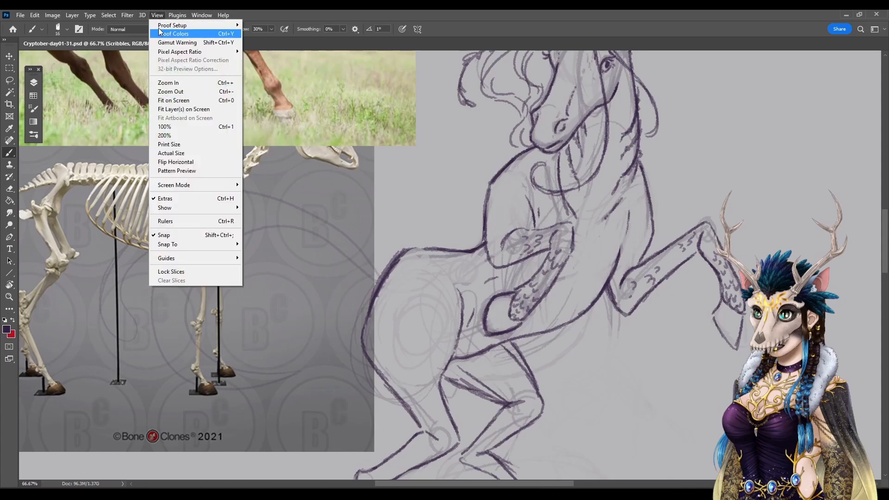
pyautogui.click(169, 92)
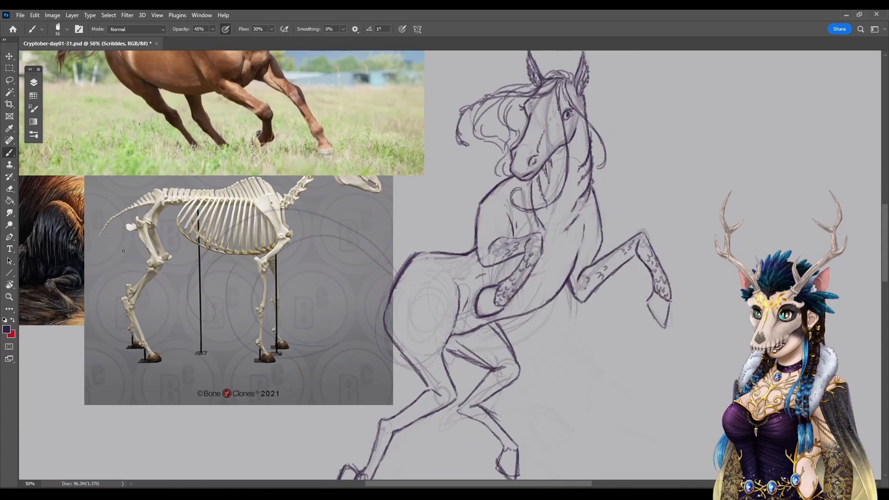
pyautogui.moveTo(539, 293); pyautogui.dragTo(544, 337)
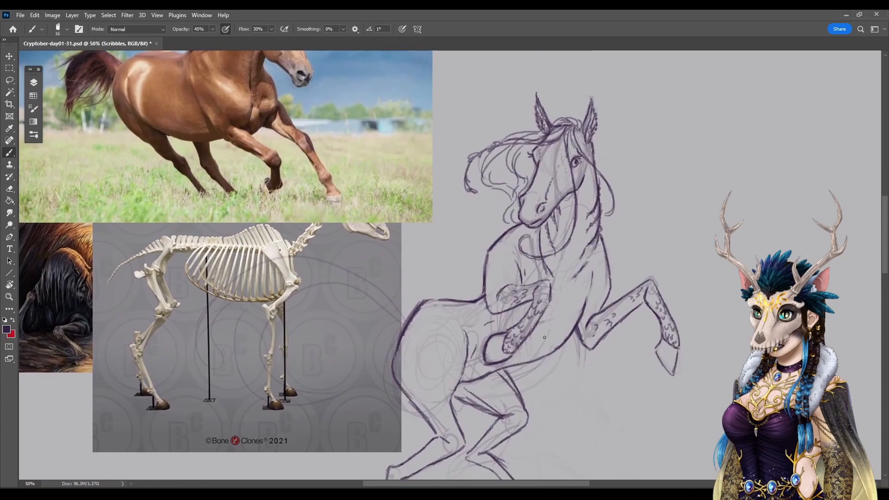
pyautogui.moveTo(501, 161)
pyautogui.mouseDown()
pyautogui.moveTo(509, 185)
pyautogui.moveTo(439, 235)
pyautogui.moveTo(452, 237)
pyautogui.mouseUp()
pyautogui.moveTo(501, 215); pyautogui.dragTo(474, 269)
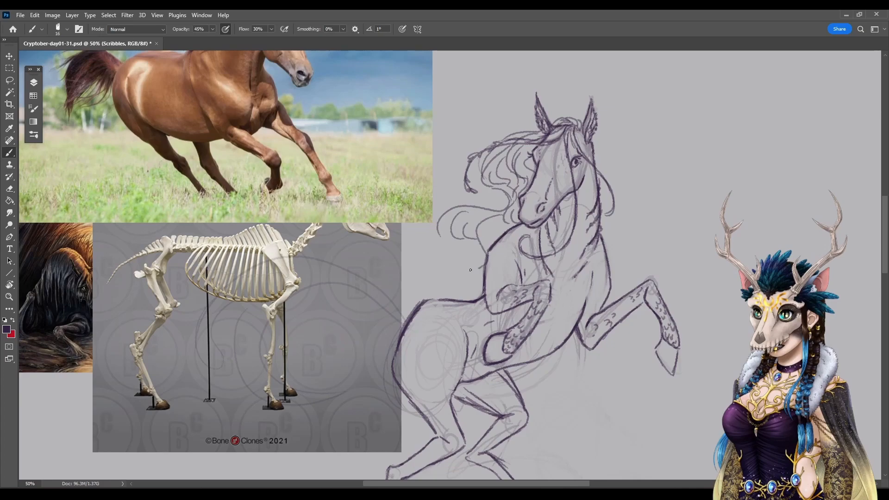
# Step: Add wavy mane strands along the neck's outer edge and a long strand down the chest, ending in a drop below the belly
pyautogui.moveTo(585, 155)
pyautogui.mouseDown()
pyautogui.moveTo(620, 200)
pyautogui.moveTo(602, 246)
pyautogui.mouseUp()
pyautogui.moveTo(538, 230)
pyautogui.mouseDown()
pyautogui.moveTo(560, 305)
pyautogui.moveTo(559, 340)
pyautogui.moveTo(562, 329)
pyautogui.moveTo(576, 353)
pyautogui.mouseUp()
pyautogui.moveTo(564, 316); pyautogui.dragTo(580, 369)
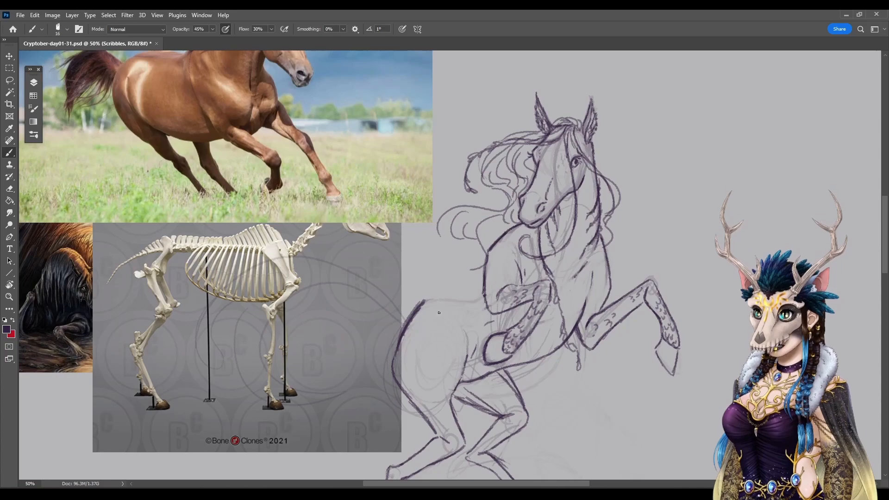
# Step: Draw a human skull resting against the horse's back behind the shoulder, with a dark eye socket, nose and jaw details
pyautogui.moveTo(455, 295)
pyautogui.mouseDown()
pyautogui.moveTo(430, 316)
pyautogui.moveTo(454, 338)
pyautogui.moveTo(440, 294)
pyautogui.moveTo(431, 316)
pyautogui.moveTo(456, 293)
pyautogui.mouseUp()
pyautogui.moveTo(440, 335)
pyautogui.mouseDown()
pyautogui.moveTo(457, 336)
pyautogui.moveTo(447, 297)
pyautogui.moveTo(445, 333)
pyautogui.moveTo(456, 333)
pyautogui.mouseUp()
pyautogui.moveTo(445, 314); pyautogui.dragTo(452, 327)
pyautogui.moveTo(463, 316); pyautogui.dragTo(465, 327)
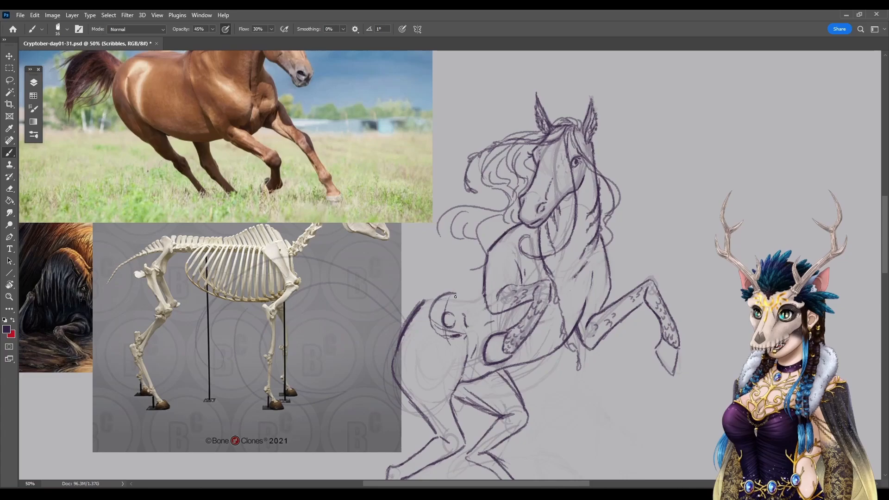
pyautogui.moveTo(448, 316); pyautogui.dragTo(451, 323)
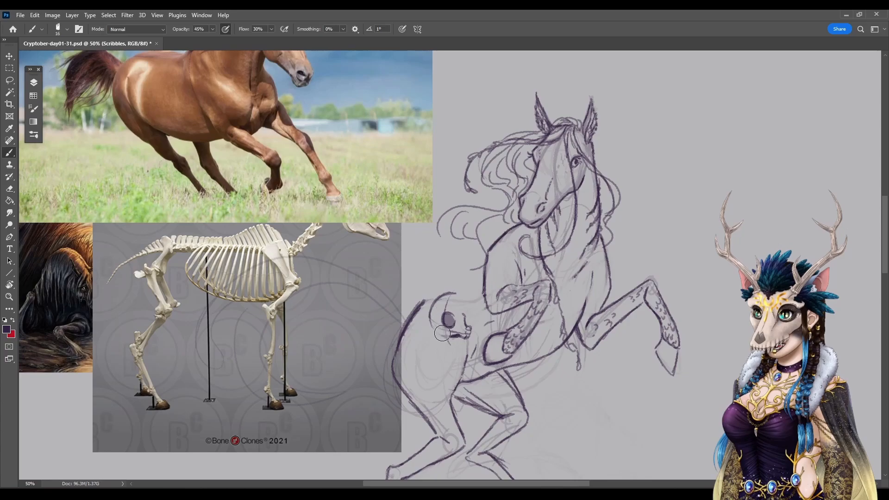
pyautogui.moveTo(451, 324); pyautogui.dragTo(445, 320)
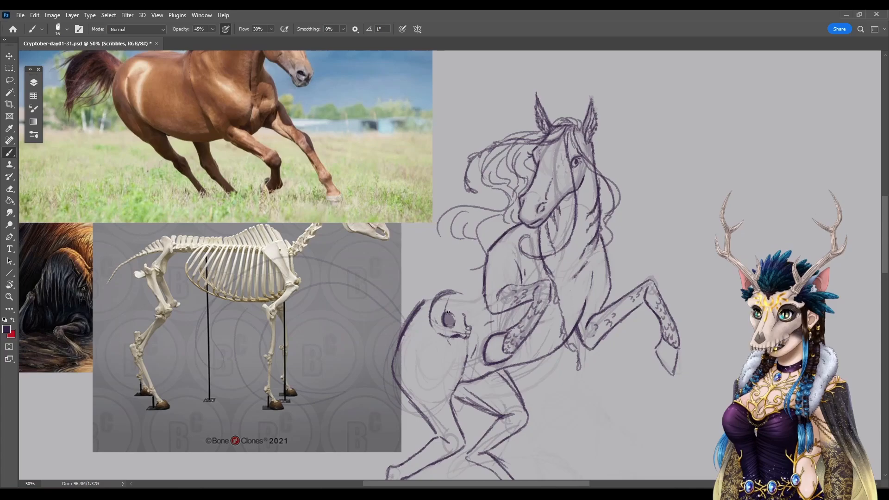
pyautogui.moveTo(452, 291)
pyautogui.mouseDown()
pyautogui.moveTo(475, 300)
pyautogui.moveTo(469, 296)
pyautogui.moveTo(473, 335)
pyautogui.mouseUp()
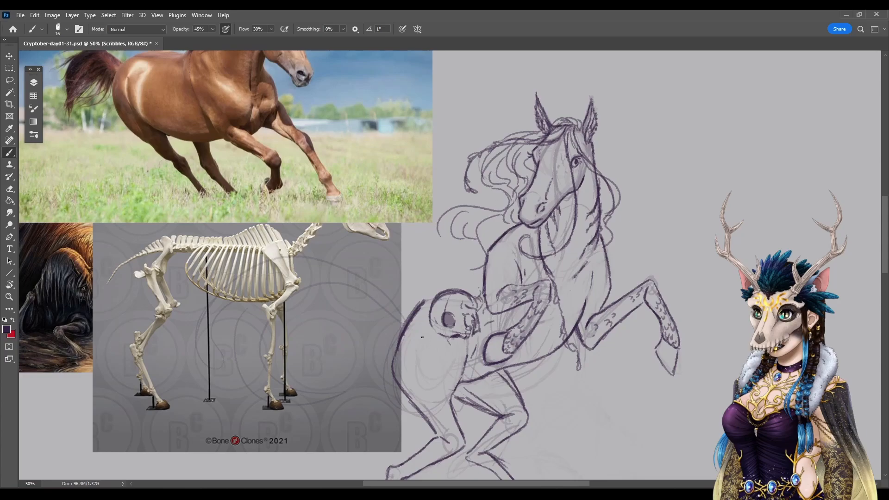
# Step: Sketch a skeletal hand spread over the haunch, plus shoulder lines and arm bones running down behind the folded foreleg
pyautogui.moveTo(422, 337); pyautogui.dragTo(429, 346)
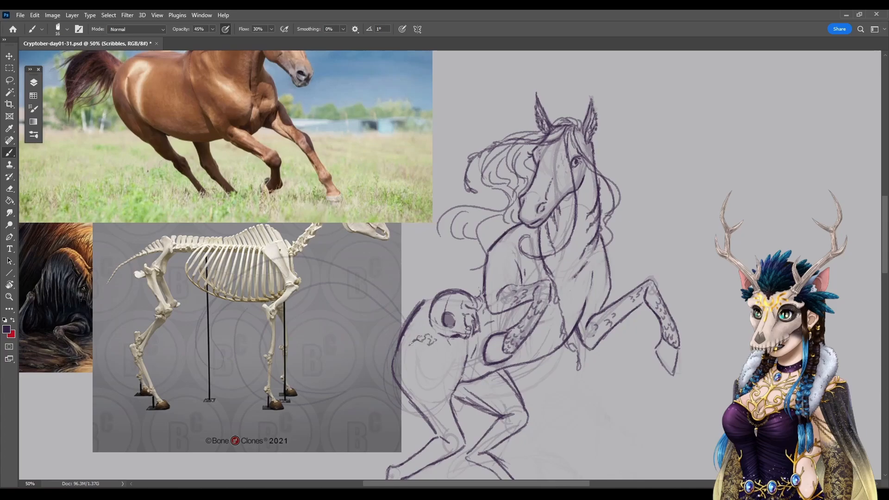
pyautogui.moveTo(405, 351)
pyautogui.mouseDown()
pyautogui.moveTo(424, 342)
pyautogui.moveTo(414, 358)
pyautogui.moveTo(426, 345)
pyautogui.moveTo(426, 363)
pyautogui.moveTo(438, 346)
pyautogui.mouseUp()
pyautogui.moveTo(420, 347); pyautogui.dragTo(428, 374)
pyautogui.moveTo(481, 279)
pyautogui.mouseDown()
pyautogui.moveTo(465, 290)
pyautogui.moveTo(484, 275)
pyautogui.moveTo(473, 298)
pyautogui.moveTo(485, 300)
pyautogui.moveTo(494, 332)
pyautogui.moveTo(502, 331)
pyautogui.moveTo(495, 332)
pyautogui.mouseUp()
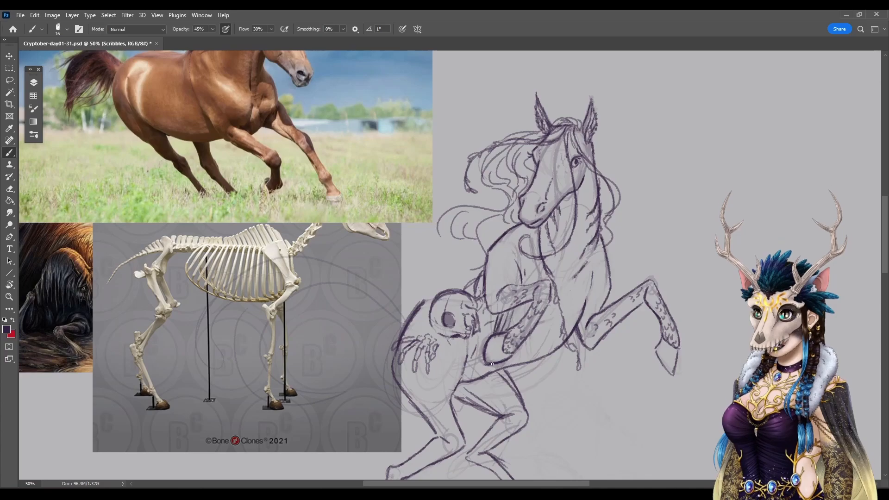
pyautogui.moveTo(498, 366)
pyautogui.mouseDown()
pyautogui.moveTo(499, 374)
pyautogui.moveTo(485, 376)
pyautogui.moveTo(504, 374)
pyautogui.moveTo(485, 392)
pyautogui.moveTo(496, 386)
pyautogui.mouseUp()
pyautogui.hotkey('ctrl', 'z')
pyautogui.hotkey('ctrl', 'z')
pyautogui.hotkey('ctrl', 'z')
# Step: Draw a second skeletal hand below the folded hoof, its bony fingers hanging over the far thigh
pyautogui.moveTo(483, 377)
pyautogui.mouseDown()
pyautogui.moveTo(480, 393)
pyautogui.moveTo(486, 377)
pyautogui.moveTo(490, 390)
pyautogui.mouseUp()
pyautogui.moveTo(498, 374); pyautogui.dragTo(500, 388)
pyautogui.moveTo(506, 391); pyautogui.dragTo(489, 408)
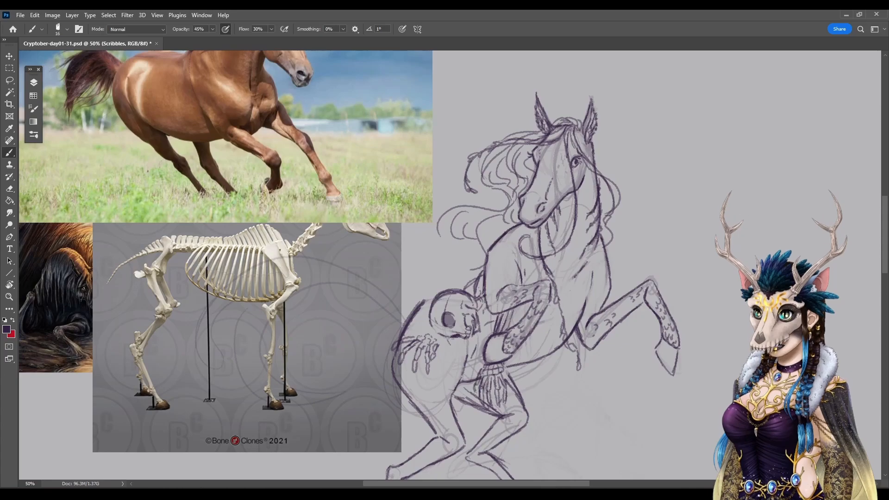
# Step: Draw the outline from the croup up to the top of the skull
pyautogui.moveTo(423, 303); pyautogui.dragTo(460, 284)
pyautogui.moveTo(506, 391); pyautogui.dragTo(579, 387)
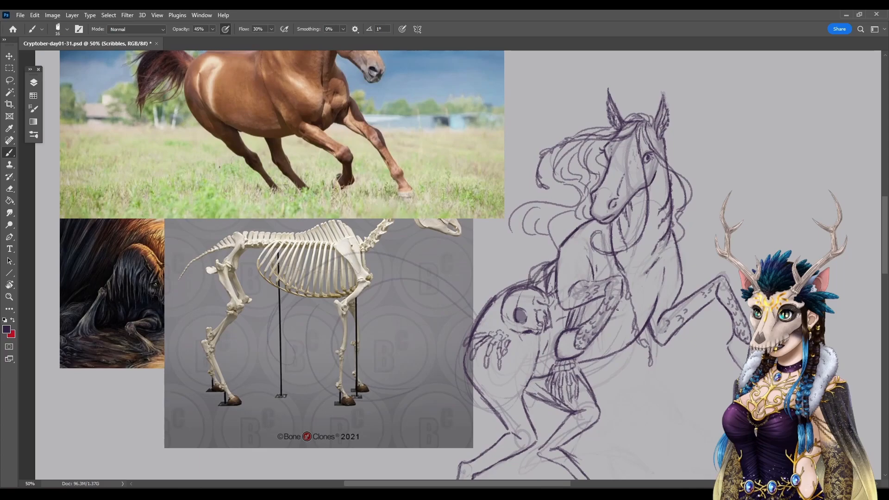
# Step: Draw a spiny webbed fin beneath the raised foreleg and add fin-like detail lines to the folded foreleg
pyautogui.moveTo(628, 256); pyautogui.dragTo(657, 267)
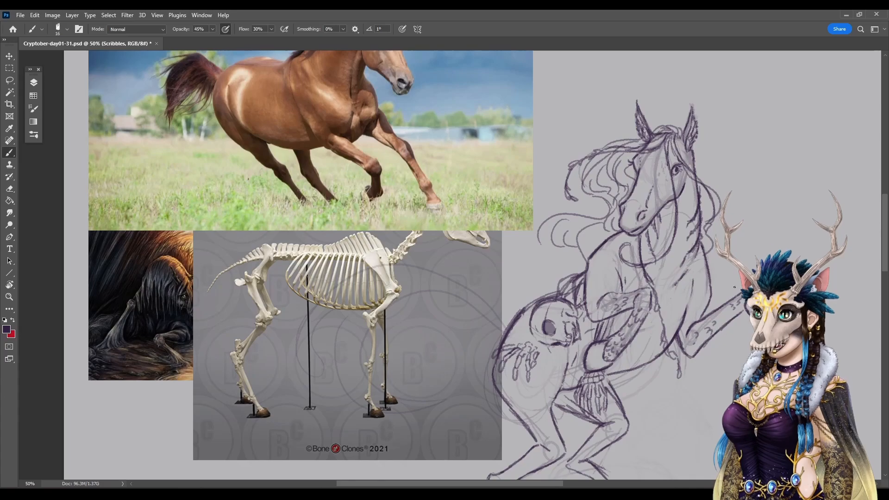
pyautogui.moveTo(738, 317); pyautogui.dragTo(725, 344)
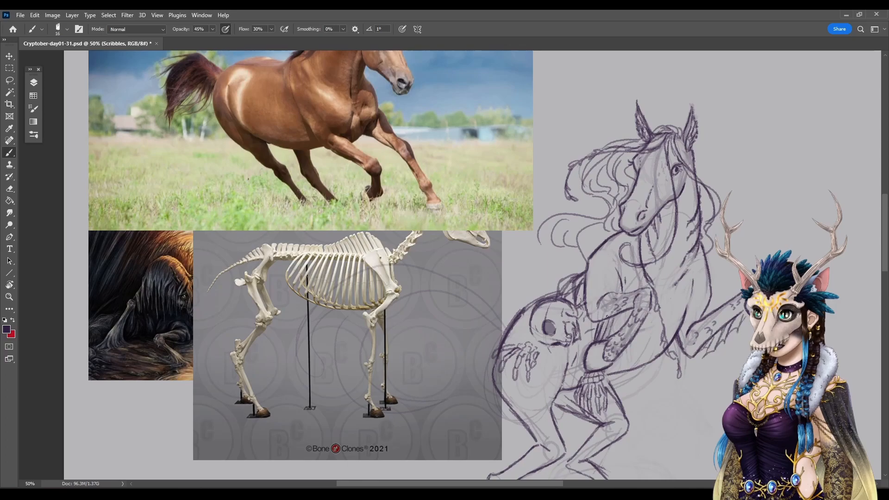
pyautogui.moveTo(630, 312); pyautogui.dragTo(597, 321)
pyautogui.moveTo(585, 332)
pyautogui.mouseDown()
pyautogui.moveTo(631, 314)
pyautogui.moveTo(614, 315)
pyautogui.mouseUp()
# Step: Sketch the tail's upper strands as long wavy curves arching out from the croup
pyautogui.moveTo(508, 308)
pyautogui.mouseDown()
pyautogui.moveTo(634, 280)
pyautogui.moveTo(624, 287)
pyautogui.moveTo(619, 228)
pyautogui.moveTo(557, 225)
pyautogui.moveTo(555, 241)
pyautogui.moveTo(586, 220)
pyautogui.moveTo(613, 293)
pyautogui.moveTo(637, 294)
pyautogui.mouseUp()
pyautogui.moveTo(557, 233)
pyautogui.mouseDown()
pyautogui.moveTo(559, 258)
pyautogui.moveTo(515, 310)
pyautogui.mouseUp()
pyautogui.moveTo(538, 248); pyautogui.dragTo(493, 272)
pyautogui.moveTo(552, 242); pyautogui.dragTo(490, 295)
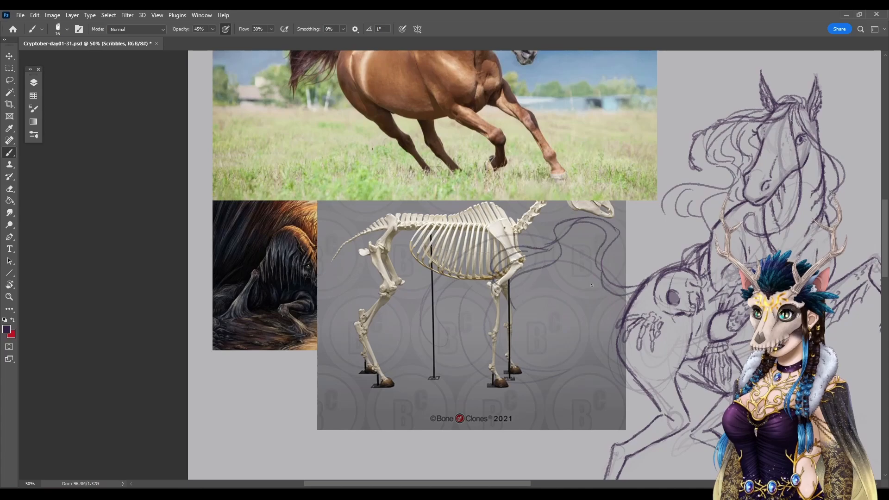
# Step: Add long looping strands that sweep down and outward from the arched top of the tail
pyautogui.moveTo(596, 258); pyautogui.dragTo(529, 297)
pyautogui.moveTo(549, 268); pyautogui.dragTo(529, 329)
pyautogui.moveTo(599, 272)
pyautogui.mouseDown()
pyautogui.moveTo(531, 279)
pyautogui.moveTo(551, 271)
pyautogui.moveTo(553, 331)
pyautogui.moveTo(565, 321)
pyautogui.moveTo(515, 347)
pyautogui.moveTo(534, 352)
pyautogui.moveTo(489, 379)
pyautogui.mouseUp()
pyautogui.moveTo(528, 323)
pyautogui.mouseDown()
pyautogui.moveTo(510, 345)
pyautogui.moveTo(556, 312)
pyautogui.mouseUp()
pyautogui.moveTo(553, 282); pyautogui.dragTo(540, 310)
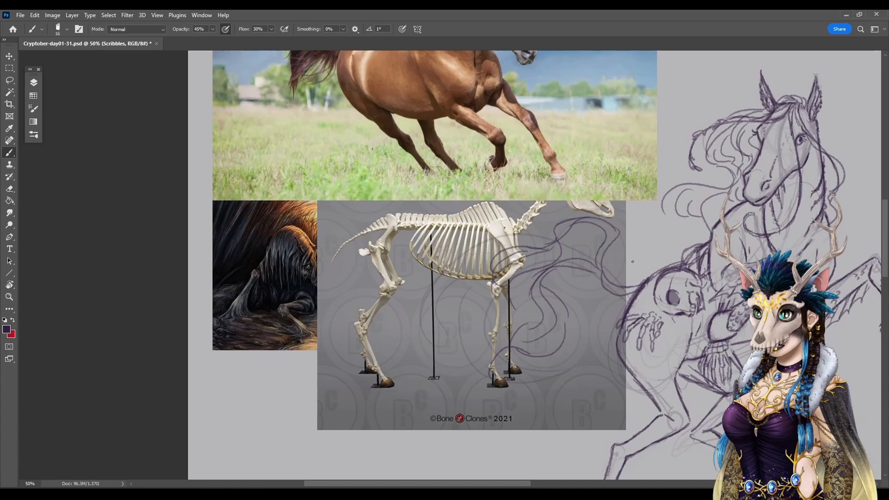
# Step: Line the tail's upper strands with small leaves and add more flowing strands through its lower half
pyautogui.moveTo(623, 286)
pyautogui.mouseDown()
pyautogui.moveTo(576, 235)
pyautogui.moveTo(530, 246)
pyautogui.moveTo(532, 233)
pyautogui.moveTo(537, 248)
pyautogui.moveTo(541, 240)
pyautogui.mouseUp()
pyautogui.moveTo(546, 240)
pyautogui.mouseDown()
pyautogui.moveTo(575, 232)
pyautogui.moveTo(589, 237)
pyautogui.moveTo(584, 246)
pyautogui.moveTo(606, 247)
pyautogui.moveTo(610, 280)
pyautogui.moveTo(594, 280)
pyautogui.moveTo(611, 290)
pyautogui.mouseUp()
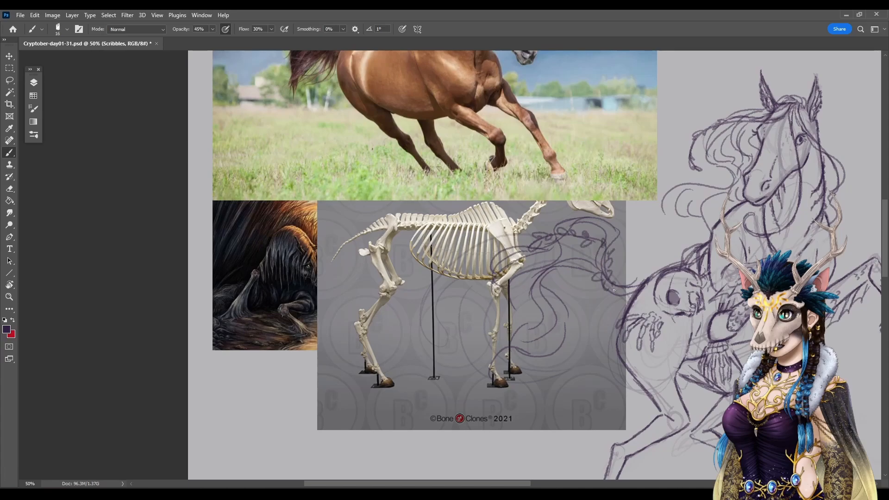
pyautogui.moveTo(533, 236)
pyautogui.mouseDown()
pyautogui.moveTo(512, 253)
pyautogui.moveTo(511, 273)
pyautogui.mouseUp()
pyautogui.moveTo(517, 276); pyautogui.dragTo(517, 285)
pyautogui.moveTo(632, 297)
pyautogui.mouseDown()
pyautogui.moveTo(570, 344)
pyautogui.moveTo(558, 345)
pyautogui.moveTo(579, 324)
pyautogui.moveTo(486, 358)
pyautogui.mouseUp()
pyautogui.moveTo(559, 323); pyautogui.dragTo(495, 379)
# Step: Mark small curved scales over the haunch and down both hind legs
pyautogui.moveTo(700, 420); pyautogui.dragTo(601, 371)
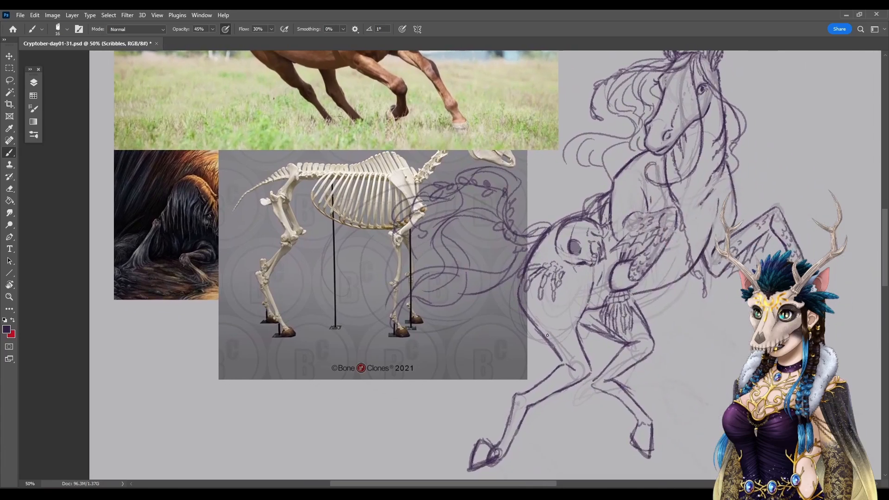
pyautogui.moveTo(554, 321)
pyautogui.mouseDown()
pyautogui.moveTo(570, 320)
pyautogui.moveTo(545, 317)
pyautogui.moveTo(557, 313)
pyautogui.mouseUp()
pyautogui.moveTo(565, 303); pyautogui.dragTo(570, 304)
pyautogui.moveTo(560, 338); pyautogui.dragTo(574, 336)
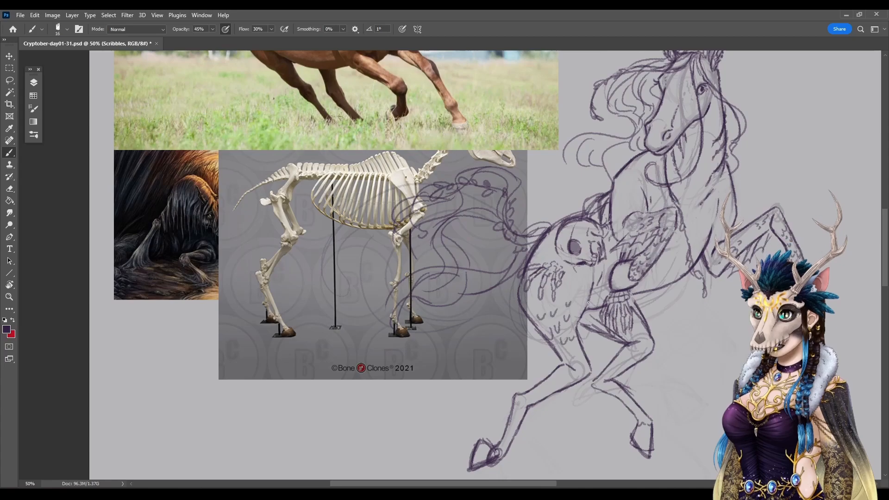
pyautogui.moveTo(555, 375); pyautogui.dragTo(566, 383)
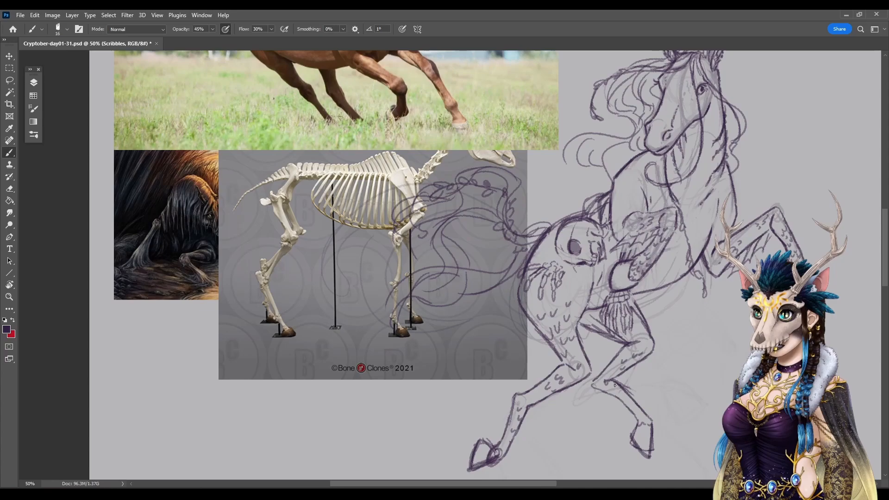
# Step: Fill the lower tail with curling strands and hang leafy seaweed-like sprigs among them
pyautogui.moveTo(502, 341); pyautogui.dragTo(488, 392)
pyautogui.moveTo(488, 281)
pyautogui.mouseDown()
pyautogui.moveTo(463, 314)
pyautogui.moveTo(454, 305)
pyautogui.moveTo(470, 344)
pyautogui.moveTo(449, 356)
pyautogui.moveTo(441, 406)
pyautogui.moveTo(386, 374)
pyautogui.moveTo(403, 349)
pyautogui.moveTo(384, 403)
pyautogui.moveTo(408, 409)
pyautogui.moveTo(442, 401)
pyautogui.moveTo(425, 401)
pyautogui.moveTo(427, 411)
pyautogui.moveTo(453, 401)
pyautogui.mouseUp()
pyautogui.moveTo(389, 331)
pyautogui.mouseDown()
pyautogui.moveTo(367, 354)
pyautogui.moveTo(377, 379)
pyautogui.moveTo(371, 372)
pyautogui.mouseUp()
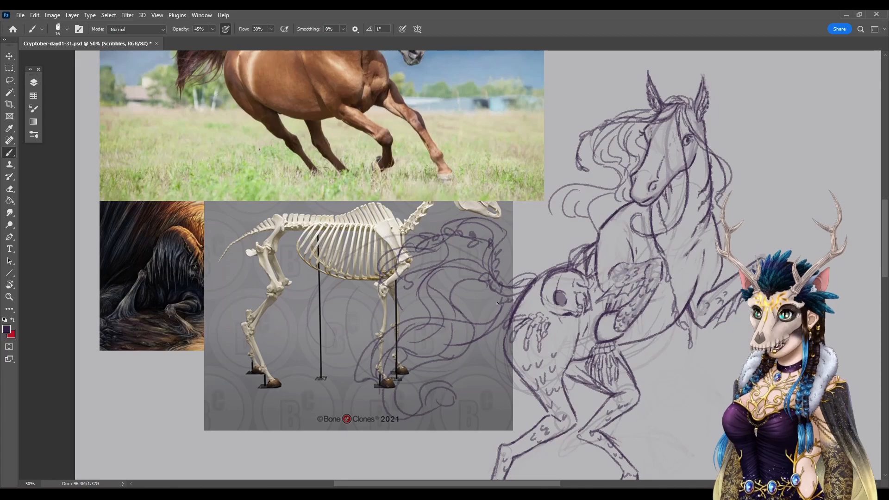
pyautogui.moveTo(460, 322); pyautogui.dragTo(481, 294)
pyautogui.moveTo(420, 333); pyautogui.dragTo(485, 373)
pyautogui.moveTo(411, 315)
pyautogui.mouseDown()
pyautogui.moveTo(424, 340)
pyautogui.moveTo(442, 340)
pyautogui.moveTo(480, 367)
pyautogui.moveTo(476, 381)
pyautogui.moveTo(483, 372)
pyautogui.moveTo(482, 406)
pyautogui.moveTo(487, 373)
pyautogui.moveTo(484, 393)
pyautogui.mouseUp()
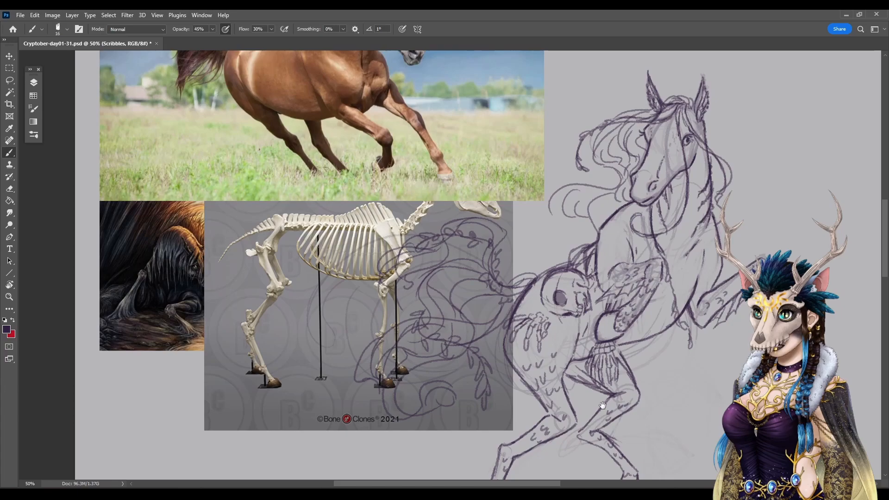
# Step: Draw ribbed webbed fins behind the near hock and between the thighs of the hind legs
pyautogui.scroll(-3, 603, 406)
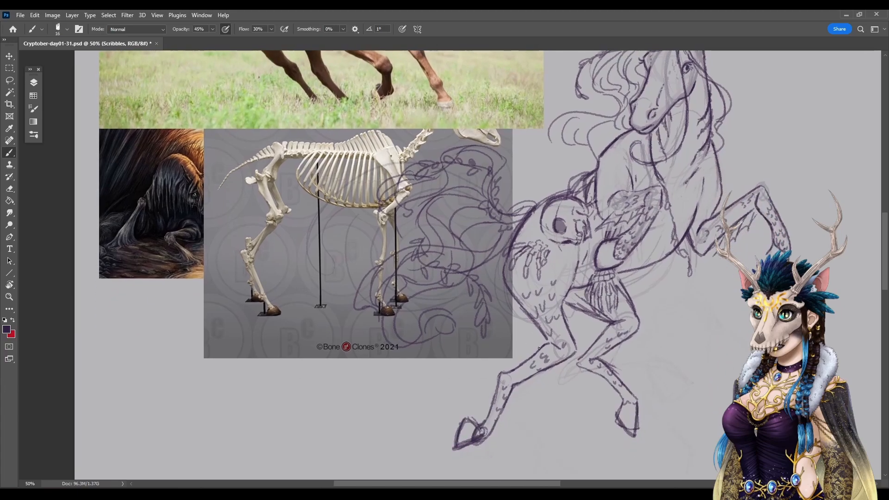
pyautogui.moveTo(504, 370)
pyautogui.mouseDown()
pyautogui.moveTo(515, 338)
pyautogui.moveTo(512, 369)
pyautogui.moveTo(516, 334)
pyautogui.moveTo(522, 363)
pyautogui.moveTo(527, 344)
pyautogui.mouseUp()
pyautogui.moveTo(514, 331)
pyautogui.mouseDown()
pyautogui.moveTo(510, 340)
pyautogui.moveTo(502, 332)
pyautogui.mouseUp()
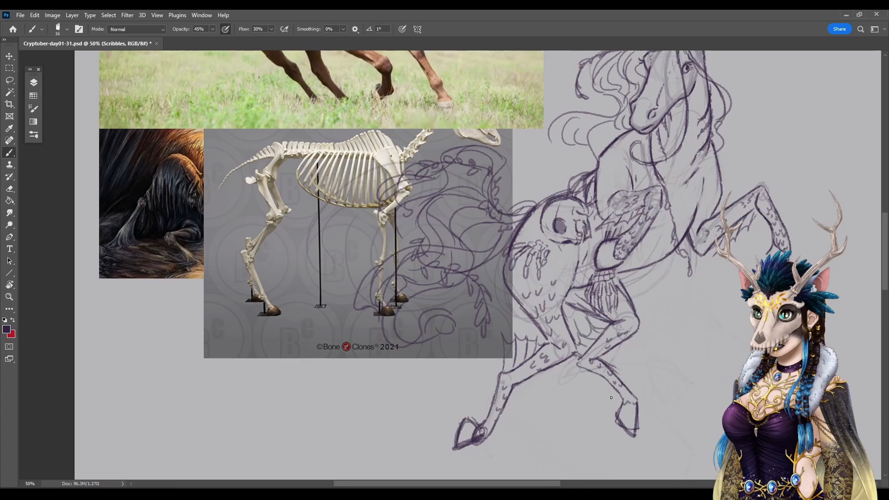
pyautogui.moveTo(633, 311); pyautogui.dragTo(623, 339)
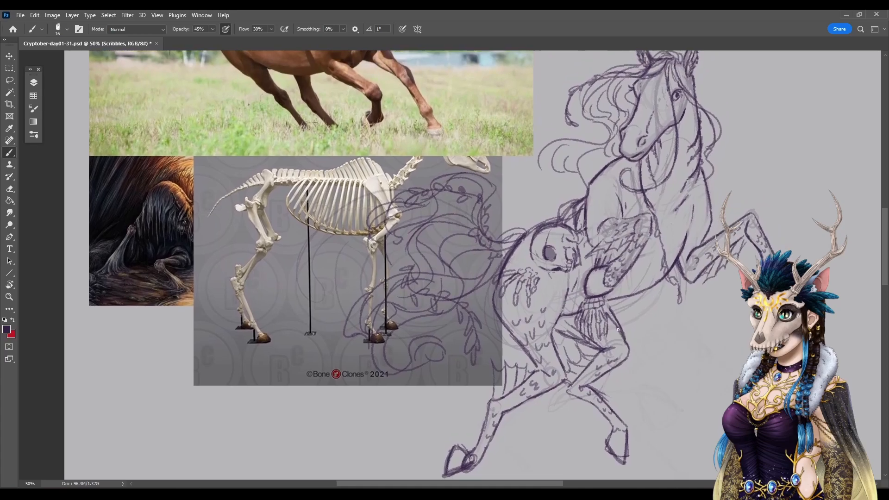
# Step: Hide the Refs group with the reference photos and collapse it
pyautogui.click(30, 70)
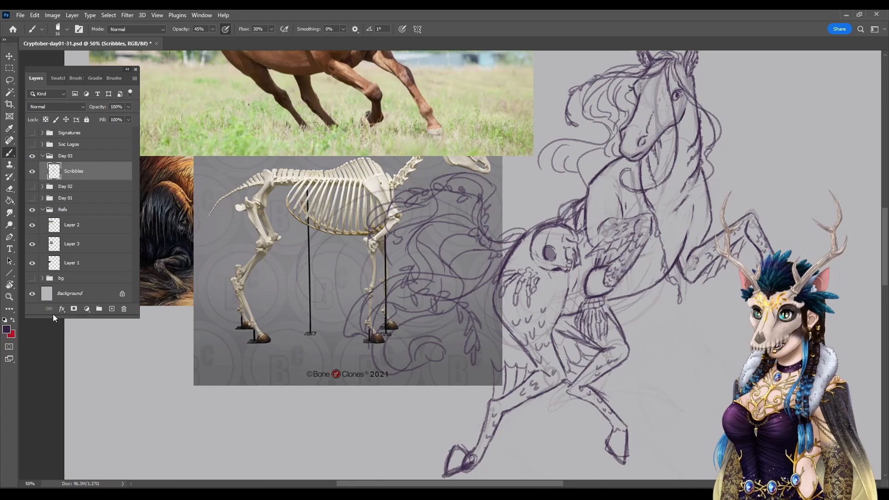
pyautogui.click(32, 200)
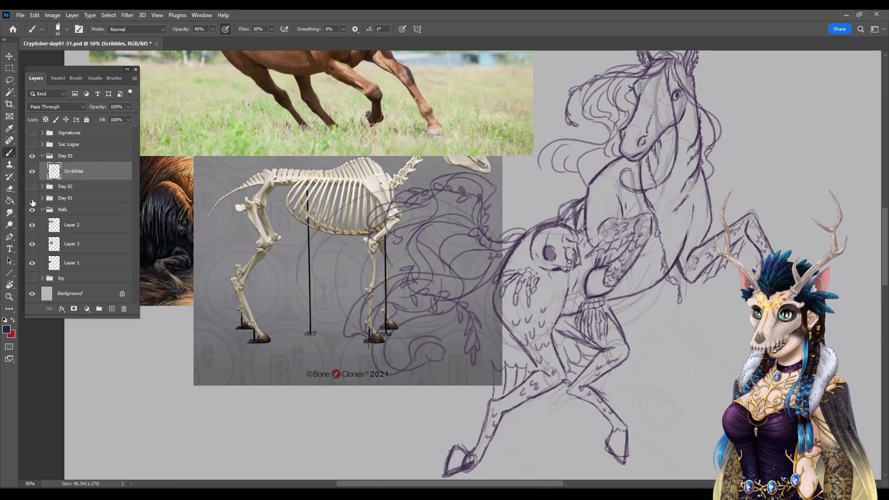
pyautogui.click(65, 210)
pyautogui.click(32, 209)
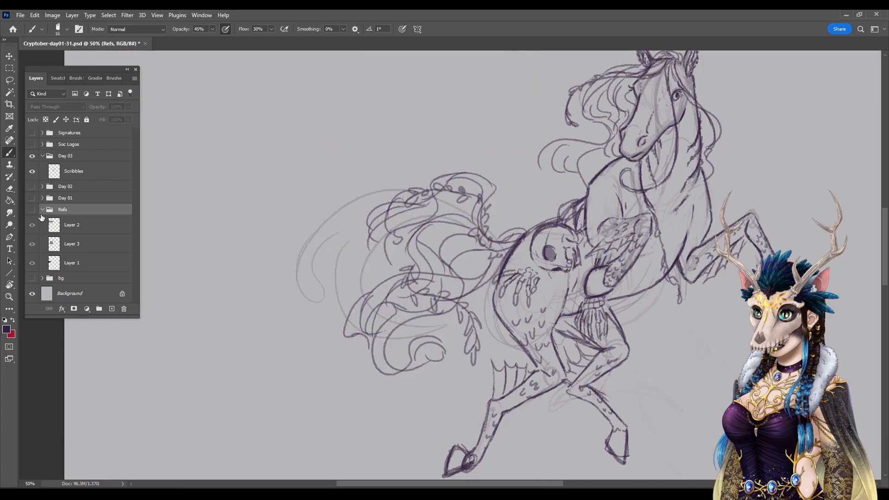
pyautogui.click(42, 209)
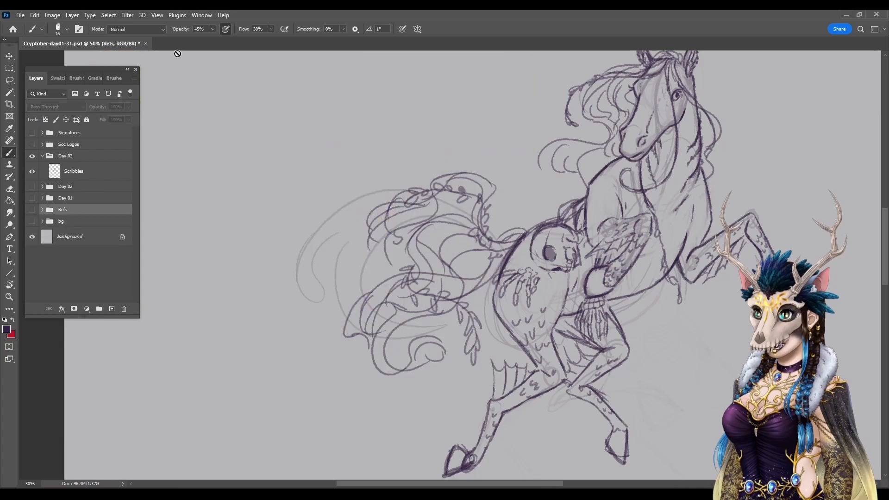
# Step: Reposition the Scribbles layer on the canvas and scale the horse sketch up to 125.69%
pyautogui.click(157, 15)
pyautogui.click(181, 93)
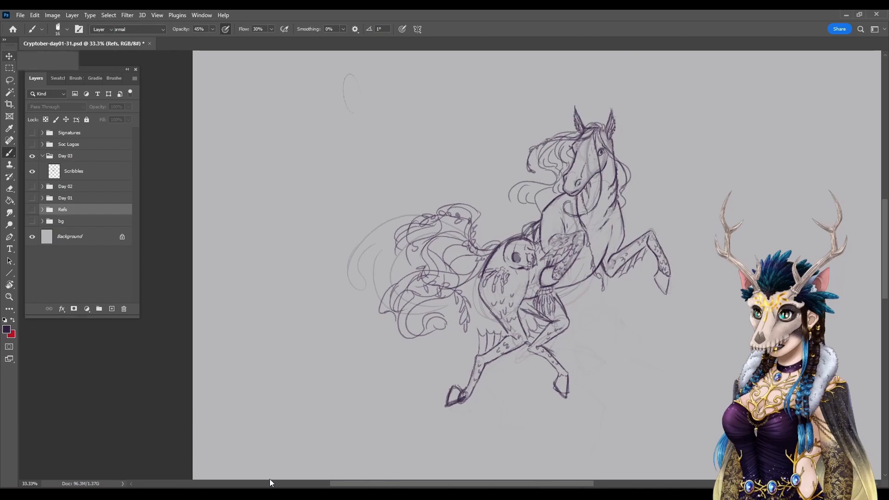
pyautogui.press('v')
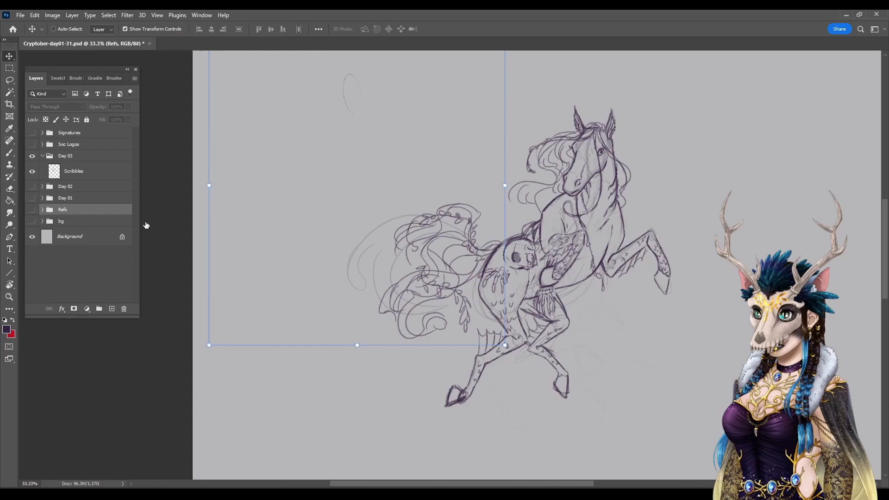
pyautogui.click(93, 172)
pyautogui.moveTo(737, 341); pyautogui.dragTo(617, 327)
pyautogui.moveTo(484, 328); pyautogui.dragTo(642, 337)
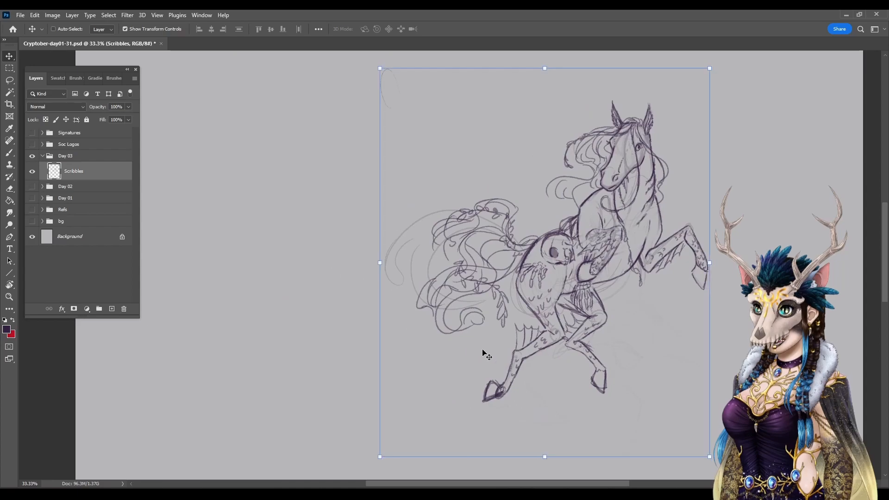
pyautogui.click(382, 263)
pyautogui.moveTo(321, 264); pyautogui.dragTo(299, 265)
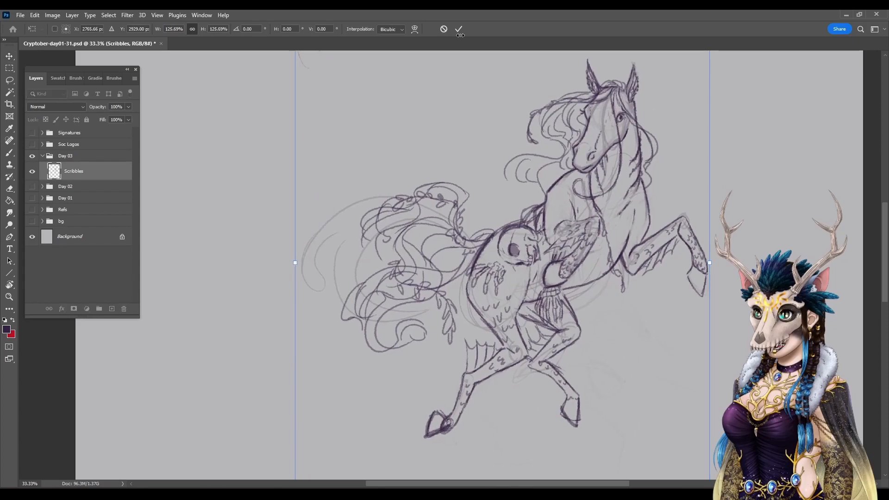
pyautogui.press('Return')
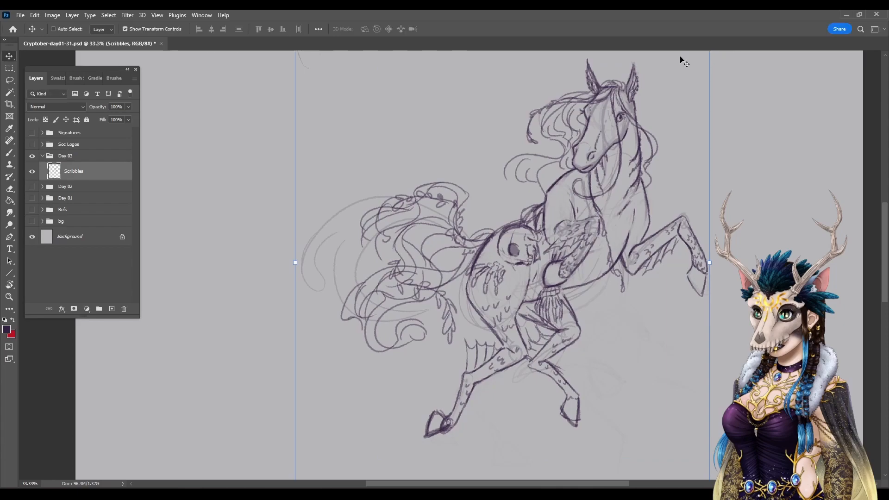
# Step: Brush small round spots onto the horse's chest and belly, and touch up the far thigh
pyautogui.click(9, 154)
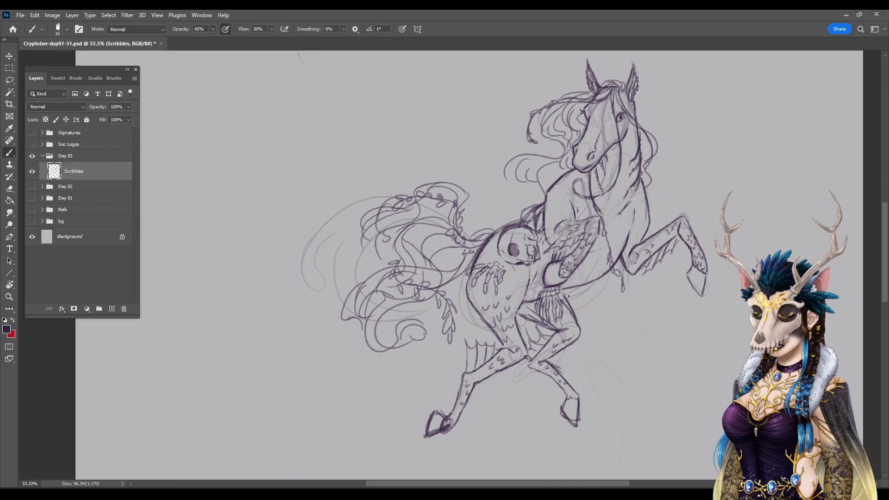
pyautogui.moveTo(579, 328); pyautogui.dragTo(574, 307)
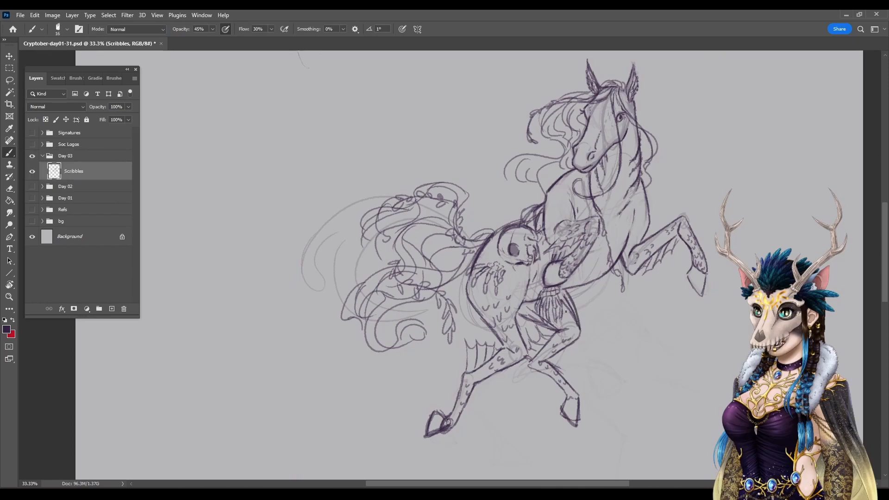
pyautogui.moveTo(615, 204); pyautogui.dragTo(618, 208)
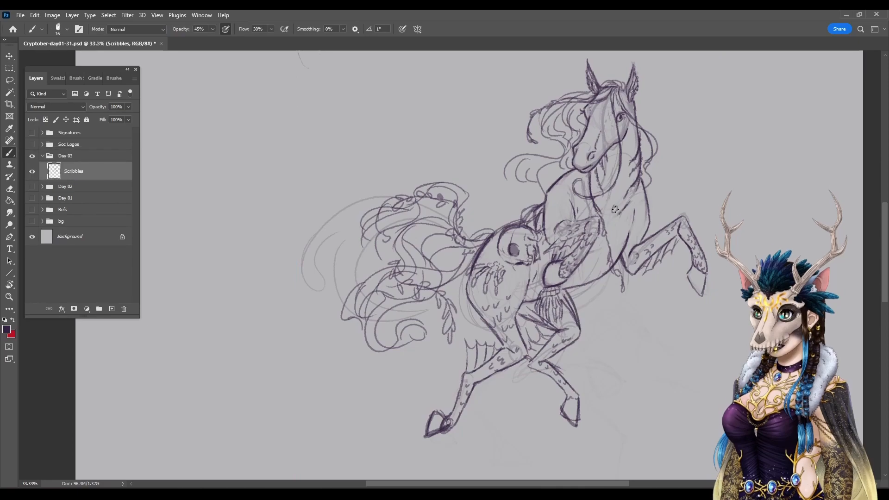
pyautogui.moveTo(615, 225)
pyautogui.mouseDown()
pyautogui.moveTo(610, 231)
pyautogui.moveTo(618, 226)
pyautogui.mouseUp()
pyautogui.moveTo(589, 269)
pyautogui.mouseDown()
pyautogui.moveTo(569, 291)
pyautogui.moveTo(594, 276)
pyautogui.mouseUp()
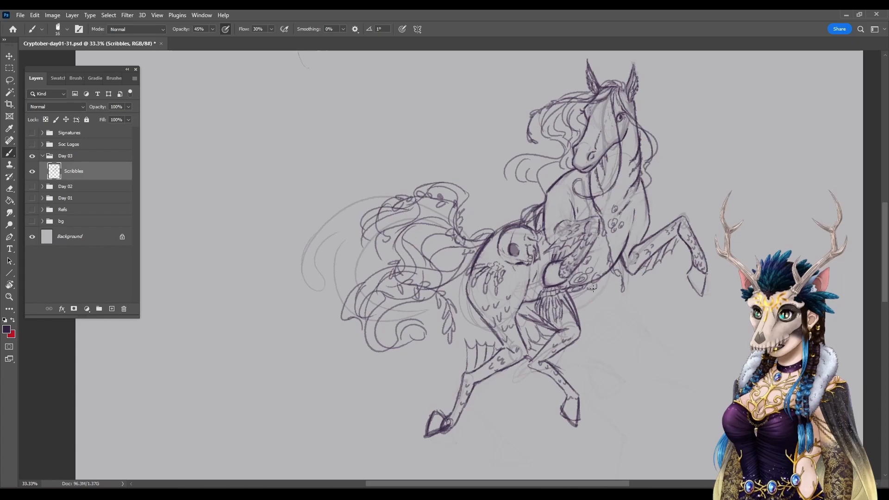
# Step: Draw a scalloped fringe with more spots along the belly, and add extra mane curls behind the muzzle
pyautogui.moveTo(610, 272)
pyautogui.mouseDown()
pyautogui.moveTo(601, 282)
pyautogui.moveTo(593, 262)
pyautogui.moveTo(593, 270)
pyautogui.mouseUp()
pyautogui.moveTo(586, 294); pyautogui.dragTo(601, 288)
pyautogui.moveTo(603, 250); pyautogui.dragTo(600, 257)
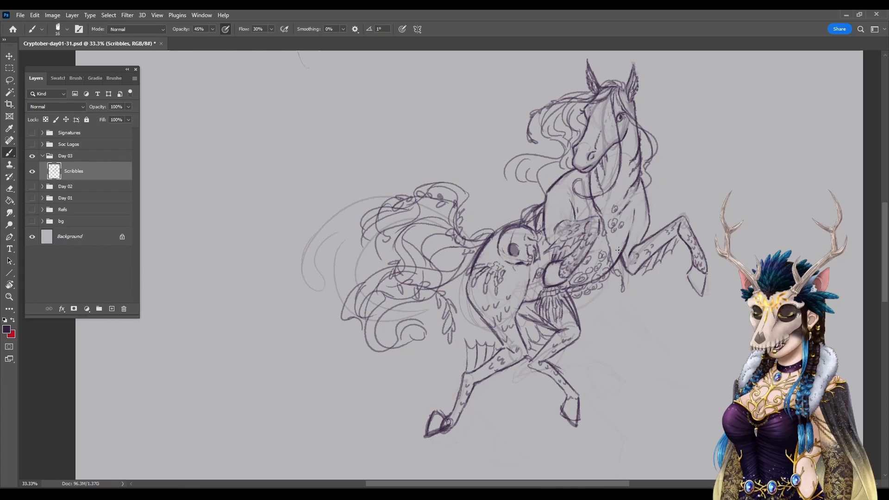
pyautogui.moveTo(619, 247); pyautogui.dragTo(618, 252)
pyautogui.moveTo(507, 180)
pyautogui.mouseDown()
pyautogui.moveTo(528, 173)
pyautogui.moveTo(590, 94)
pyautogui.moveTo(556, 176)
pyautogui.moveTo(517, 198)
pyautogui.moveTo(518, 183)
pyautogui.moveTo(531, 200)
pyautogui.mouseUp()
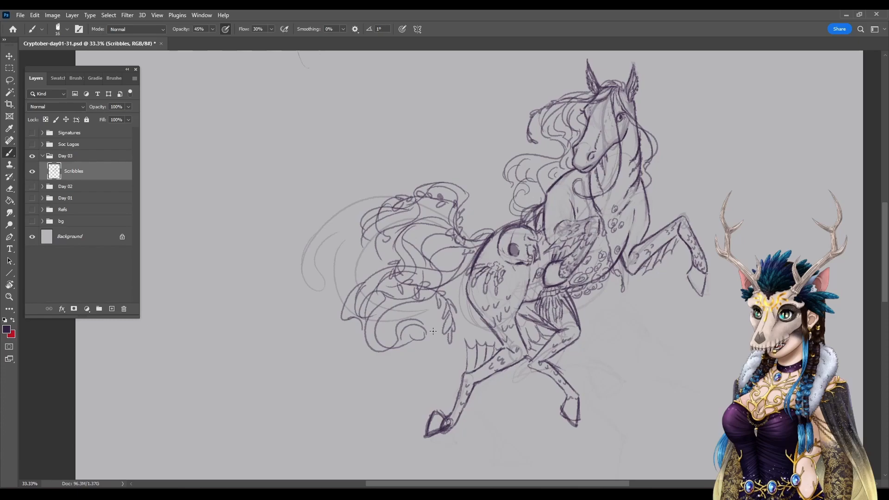
# Step: Erase the faint construction curves around the tail with a 133 px eraser
pyautogui.press('e')
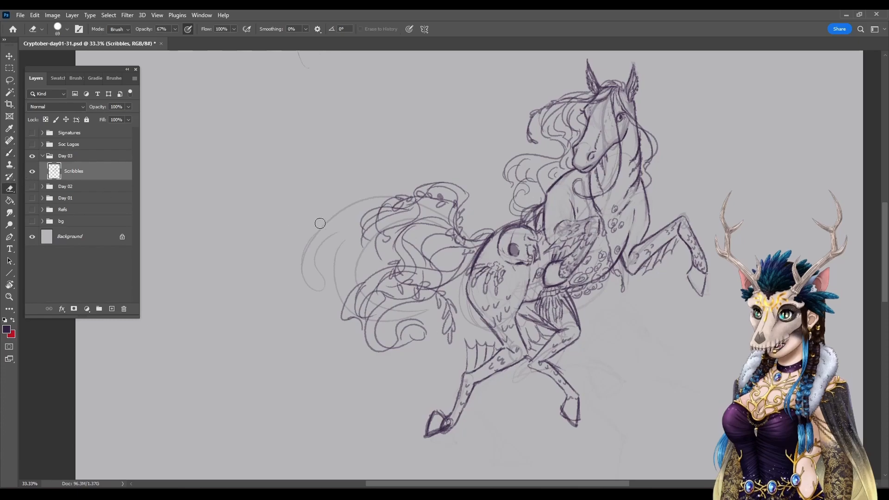
pyautogui.rightClick(328, 226)
pyautogui.click(410, 185)
pyautogui.press('Return')
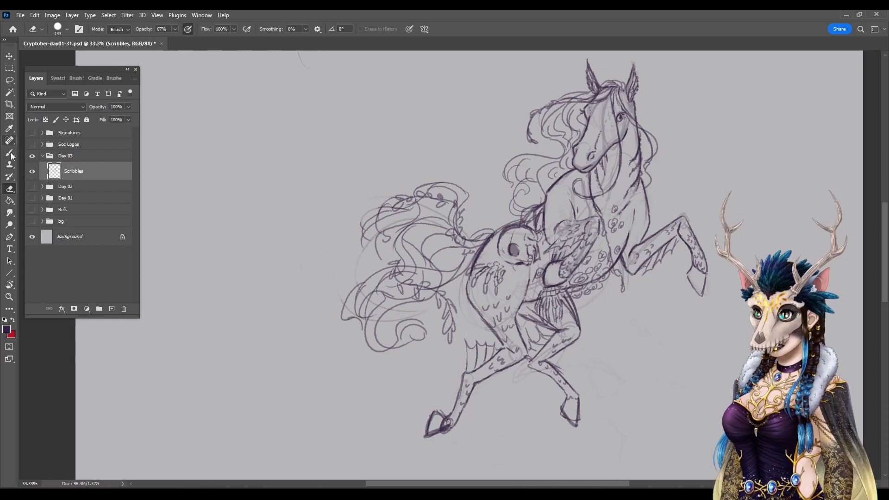
# Step: Reduce the eraser to 28 px and clean up the overlapping lines around the far thigh
pyautogui.rightClick(301, 115)
pyautogui.click(363, 138)
pyautogui.click(387, 88)
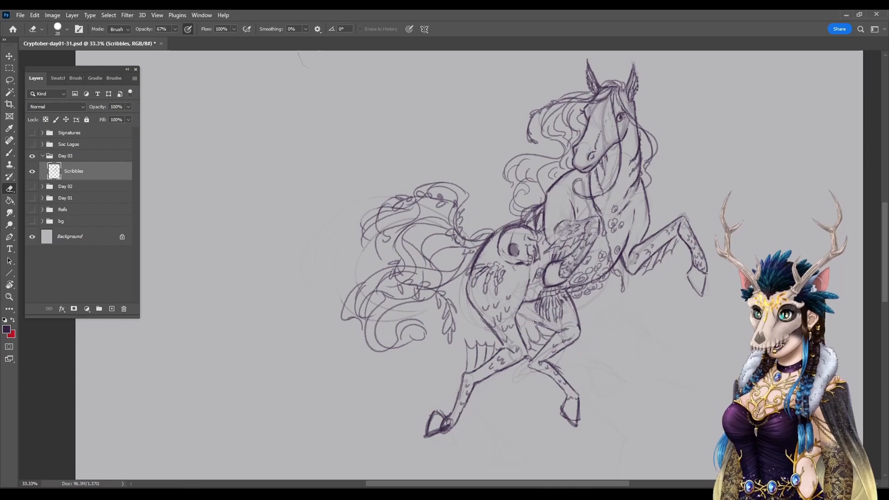
# Step: Redraw the far thigh's contour and touch up the knee and hock outlines with the brush
pyautogui.press('b')
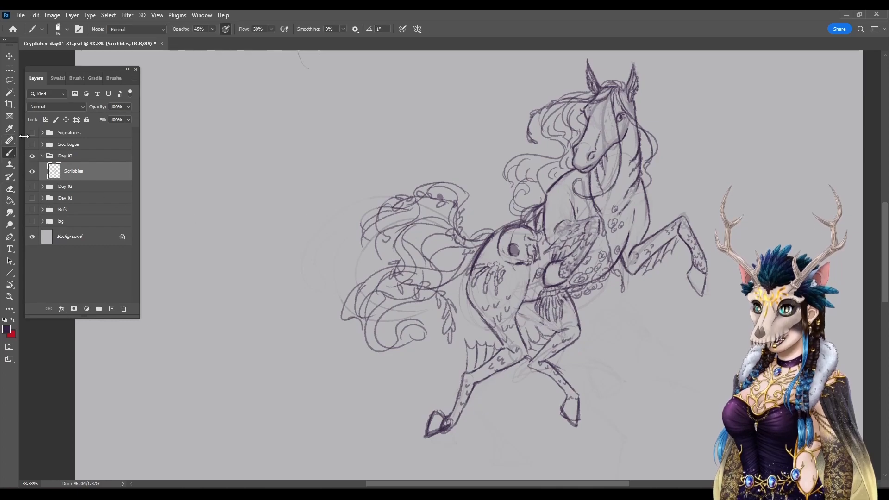
pyautogui.moveTo(520, 310); pyautogui.dragTo(554, 330)
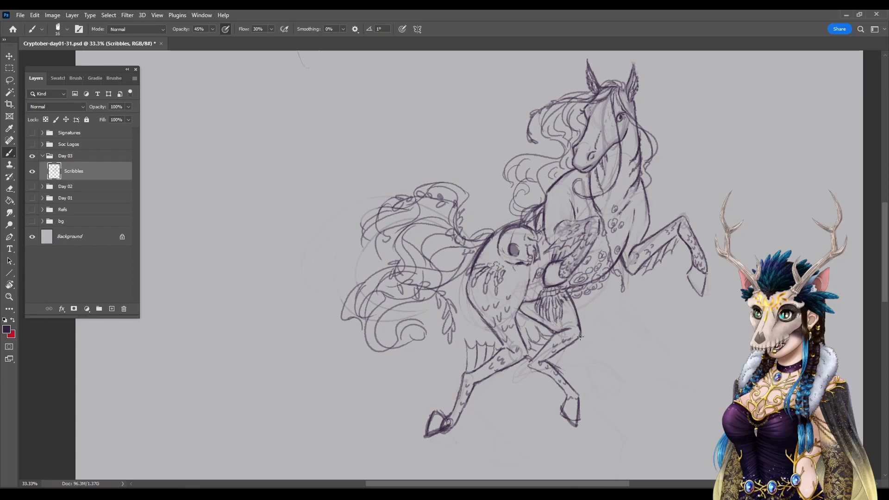
pyautogui.moveTo(575, 342); pyautogui.dragTo(565, 348)
pyautogui.moveTo(526, 358); pyautogui.dragTo(517, 363)
# Step: Brush fresh curling strands along the outer edge of the upper tail
pyautogui.click(9, 188)
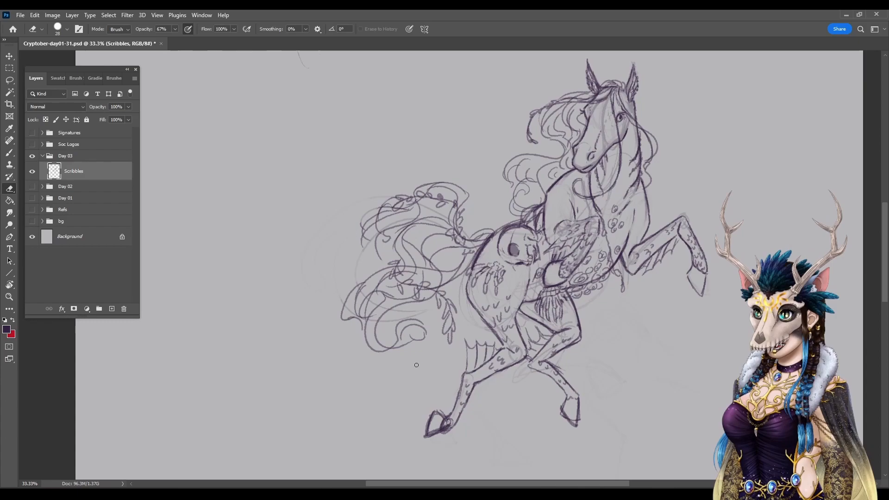
pyautogui.click(11, 154)
pyautogui.moveTo(384, 199)
pyautogui.mouseDown()
pyautogui.moveTo(362, 219)
pyautogui.moveTo(376, 212)
pyautogui.moveTo(368, 250)
pyautogui.mouseUp()
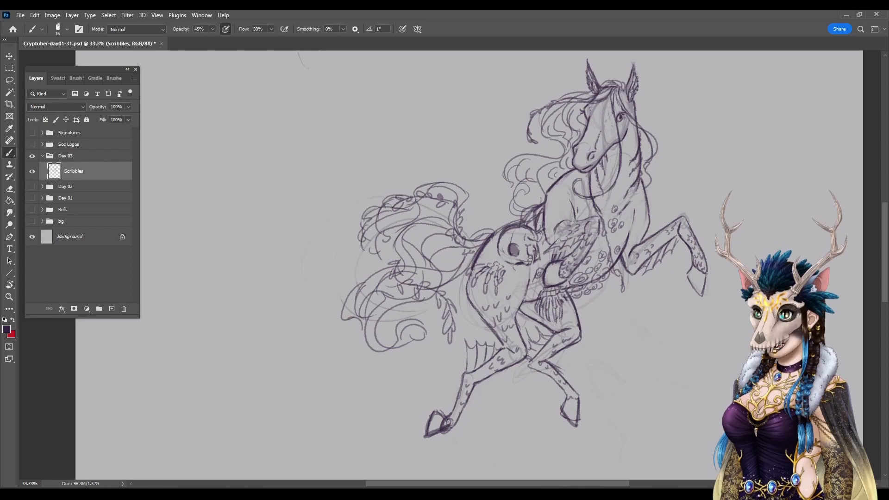
# Step: Touch up the lower tail strands with the brush, and add a new layer named scribble 2 to the Day 03 group
pyautogui.moveTo(374, 294)
pyautogui.mouseDown()
pyautogui.moveTo(352, 316)
pyautogui.moveTo(363, 341)
pyautogui.moveTo(378, 290)
pyautogui.mouseUp()
pyautogui.moveTo(444, 250); pyautogui.dragTo(440, 249)
pyautogui.click(135, 79)
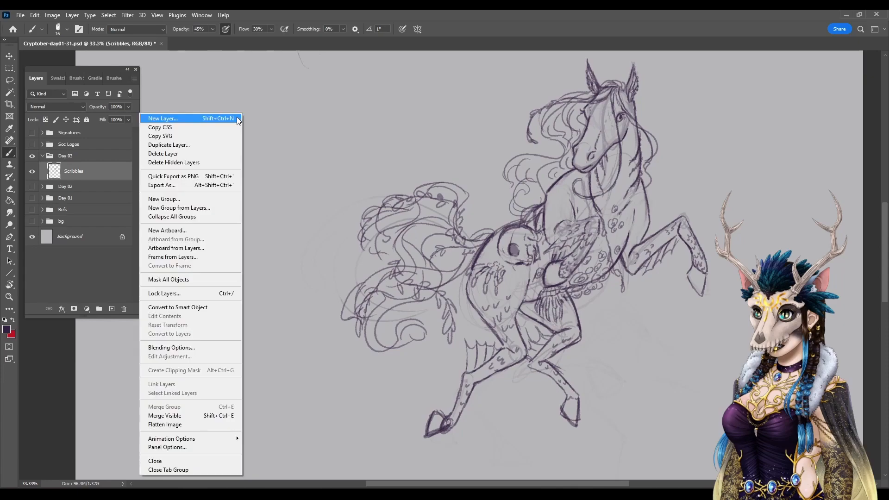
pyautogui.click(278, 19)
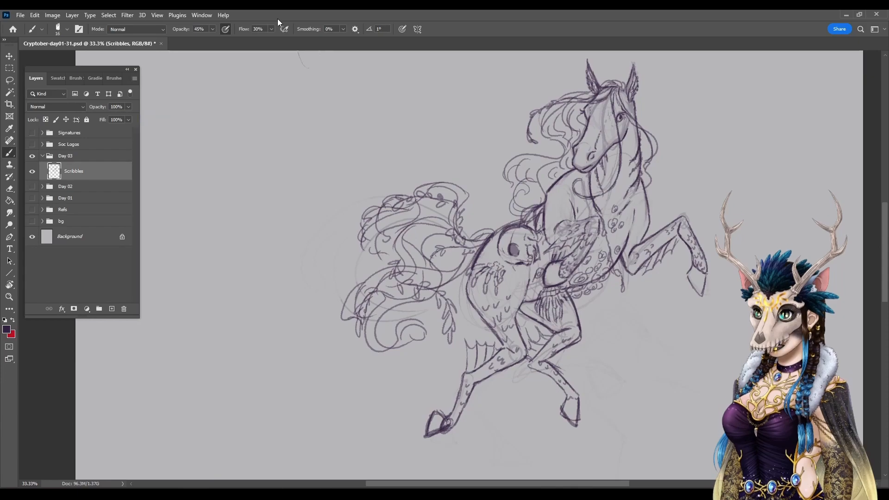
pyautogui.hotkey('ctrl', 'shift', 'n')
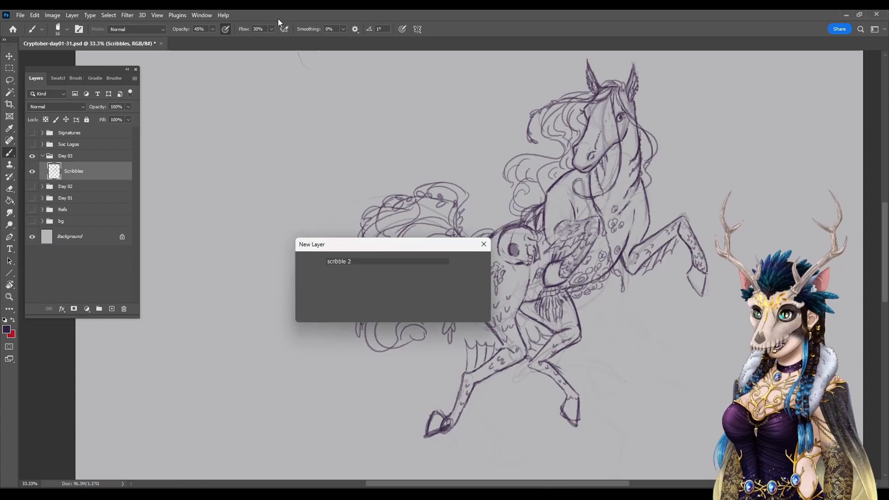
pyautogui.write('scribble 2')
pyautogui.click(473, 262)
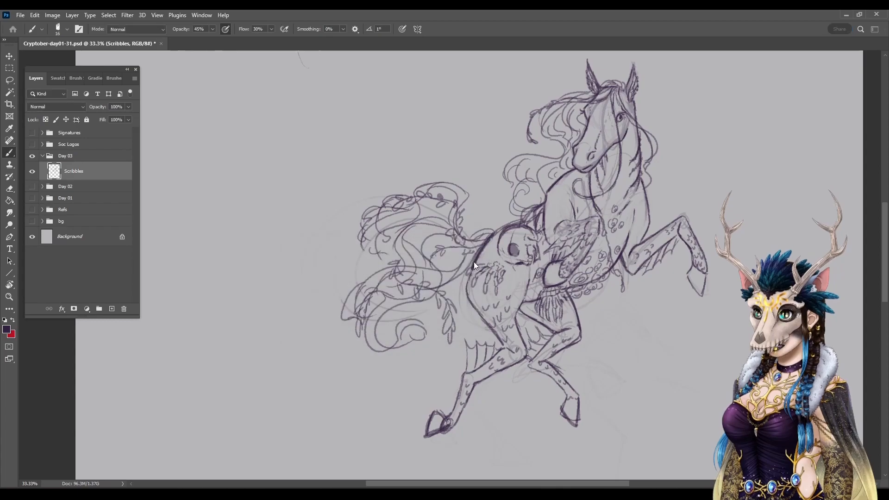
# Step: Move the rearing horse drawing on the Scribbles layer toward the canvas's right edge
pyautogui.click(157, 14)
pyautogui.click(175, 92)
pyautogui.moveTo(587, 367); pyautogui.dragTo(518, 351)
pyautogui.click(10, 56)
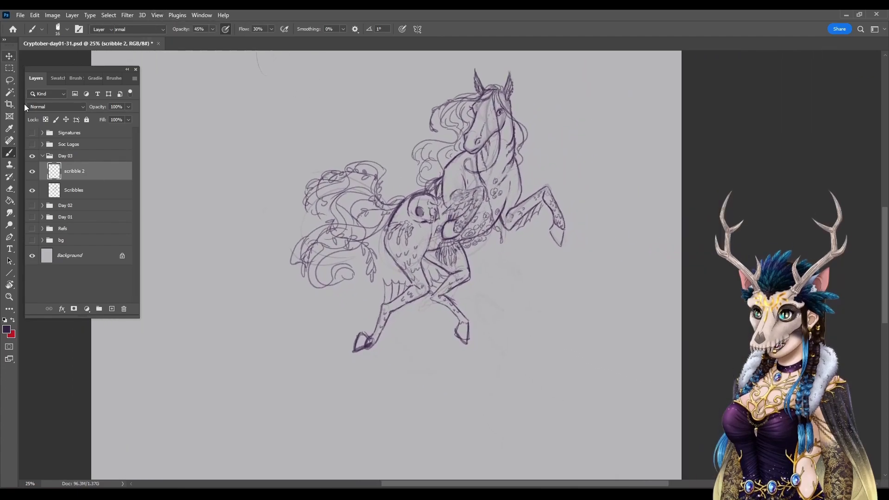
pyautogui.click(109, 190)
pyautogui.moveTo(461, 284)
pyautogui.mouseDown()
pyautogui.moveTo(539, 289)
pyautogui.moveTo(548, 277)
pyautogui.mouseUp()
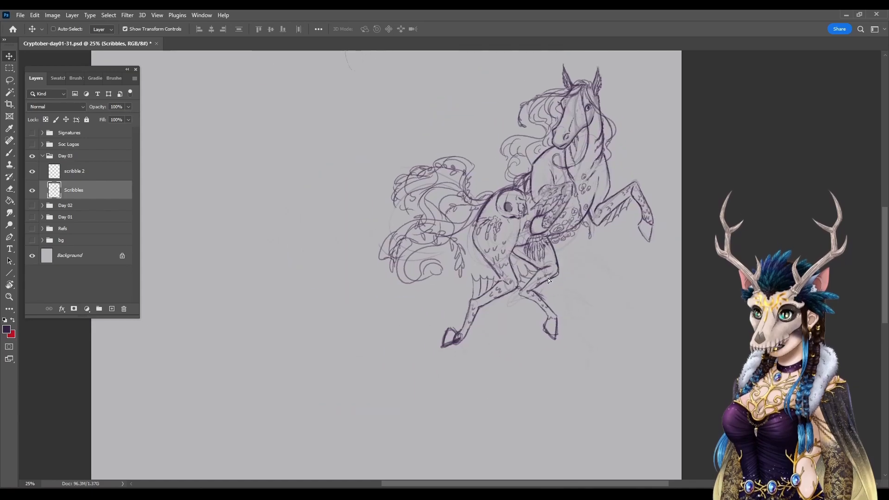
# Step: Make scribble 2 the active layer with the Brush tool ready, and save the document
pyautogui.click(86, 175)
pyautogui.click(9, 153)
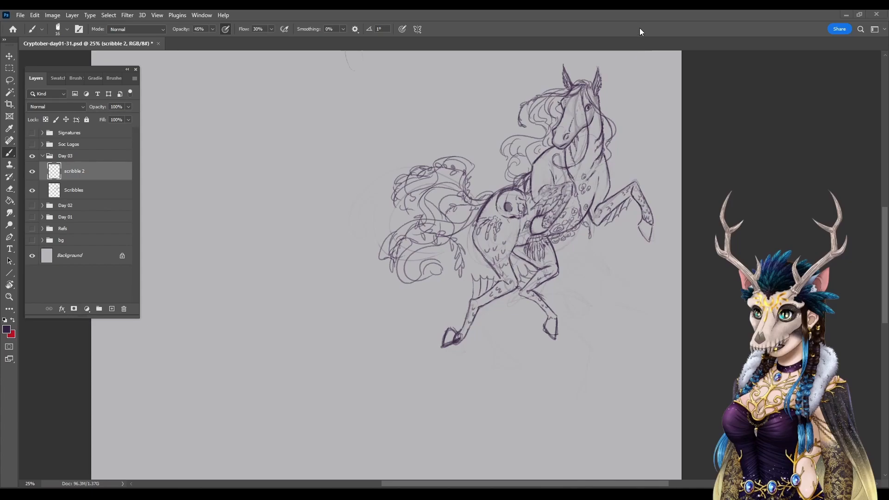
pyautogui.moveTo(508, 411)
pyautogui.mouseDown()
pyautogui.moveTo(538, 355)
pyautogui.moveTo(531, 349)
pyautogui.mouseUp()
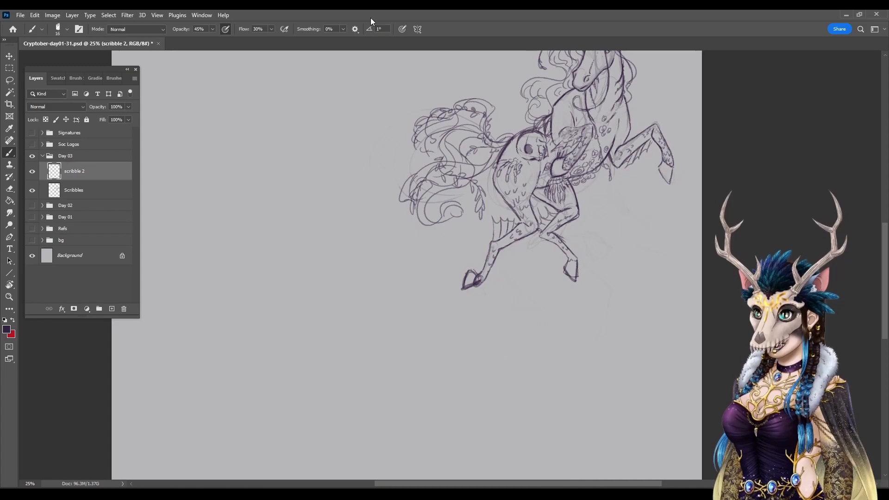
pyautogui.click(160, 15)
pyautogui.click(178, 91)
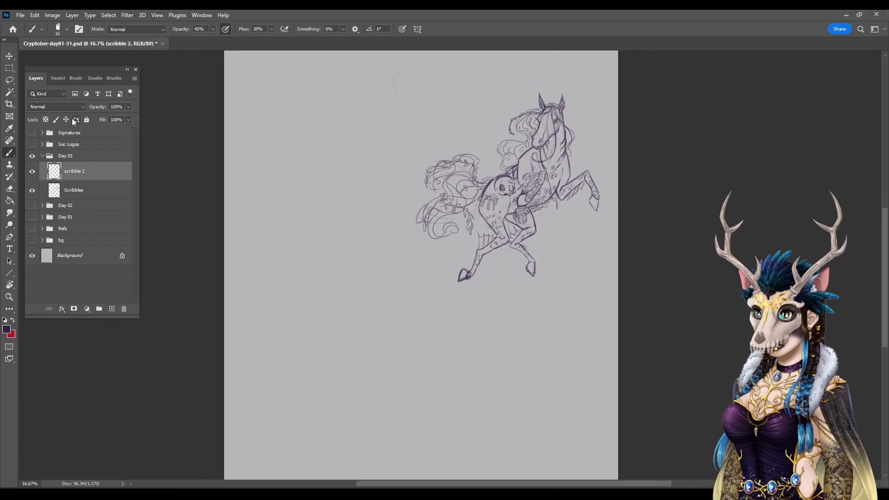
pyautogui.hotkey('ctrl', 's')
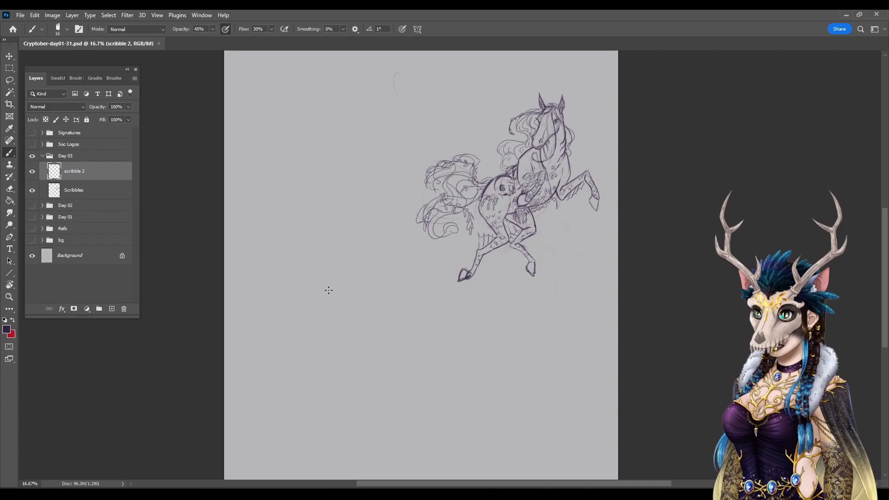
# Step: Sketch a small pony head below the horse's tail, with a round skull, short muzzle, large lashed eye, ears and neck lines
pyautogui.moveTo(329, 290)
pyautogui.mouseDown()
pyautogui.moveTo(307, 312)
pyautogui.moveTo(336, 322)
pyautogui.moveTo(343, 302)
pyautogui.moveTo(310, 303)
pyautogui.moveTo(335, 323)
pyautogui.moveTo(334, 291)
pyautogui.moveTo(313, 319)
pyautogui.moveTo(340, 313)
pyautogui.moveTo(314, 295)
pyautogui.mouseUp()
pyautogui.moveTo(309, 321)
pyautogui.mouseDown()
pyautogui.moveTo(306, 343)
pyautogui.moveTo(326, 337)
pyautogui.moveTo(306, 341)
pyautogui.moveTo(304, 330)
pyautogui.moveTo(312, 342)
pyautogui.mouseUp()
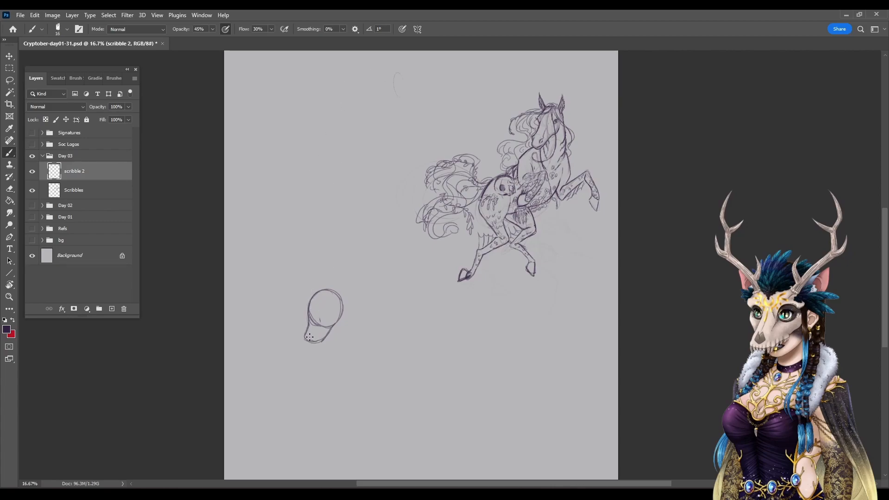
pyautogui.moveTo(308, 327)
pyautogui.mouseDown()
pyautogui.moveTo(306, 341)
pyautogui.moveTo(320, 343)
pyautogui.mouseUp()
pyautogui.moveTo(319, 309); pyautogui.dragTo(317, 322)
pyautogui.moveTo(297, 287)
pyautogui.mouseDown()
pyautogui.moveTo(305, 298)
pyautogui.moveTo(325, 294)
pyautogui.moveTo(297, 306)
pyautogui.moveTo(305, 311)
pyautogui.mouseUp()
pyautogui.moveTo(321, 300)
pyautogui.mouseDown()
pyautogui.moveTo(354, 329)
pyautogui.moveTo(332, 334)
pyautogui.moveTo(344, 349)
pyautogui.mouseUp()
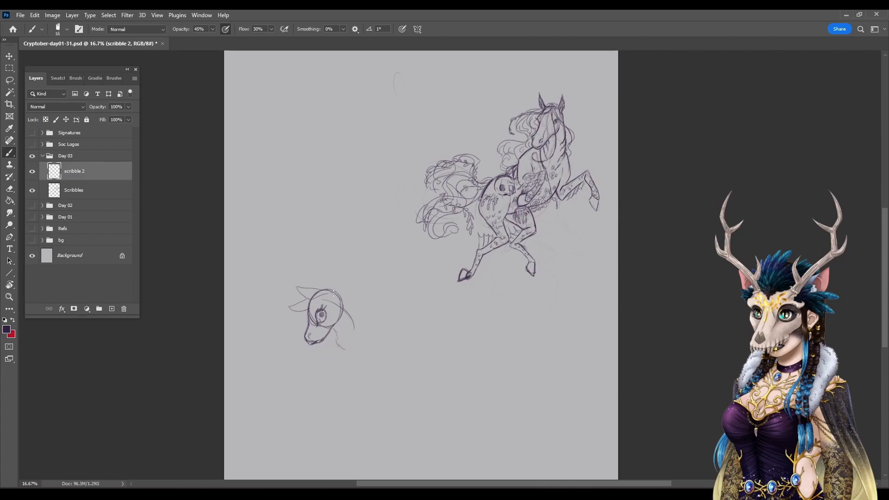
# Step: Build the pony's body from overlapping chest and rump circles, and join them with back and belly lines
pyautogui.moveTo(334, 293)
pyautogui.mouseDown()
pyautogui.moveTo(358, 319)
pyautogui.moveTo(332, 331)
pyautogui.moveTo(354, 332)
pyautogui.moveTo(355, 312)
pyautogui.moveTo(339, 347)
pyautogui.moveTo(353, 315)
pyautogui.moveTo(357, 354)
pyautogui.mouseUp()
pyautogui.moveTo(341, 301)
pyautogui.mouseDown()
pyautogui.moveTo(358, 350)
pyautogui.moveTo(335, 332)
pyautogui.moveTo(359, 320)
pyautogui.moveTo(369, 335)
pyautogui.moveTo(348, 322)
pyautogui.moveTo(399, 338)
pyautogui.moveTo(379, 335)
pyautogui.mouseUp()
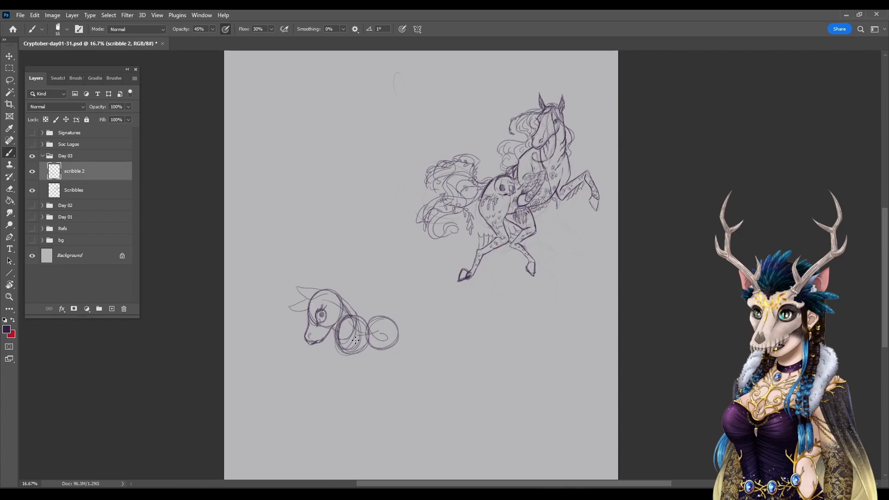
pyautogui.moveTo(335, 338)
pyautogui.mouseDown()
pyautogui.moveTo(343, 357)
pyautogui.moveTo(396, 343)
pyautogui.mouseUp()
pyautogui.moveTo(353, 315)
pyautogui.mouseDown()
pyautogui.moveTo(382, 317)
pyautogui.moveTo(399, 343)
pyautogui.mouseUp()
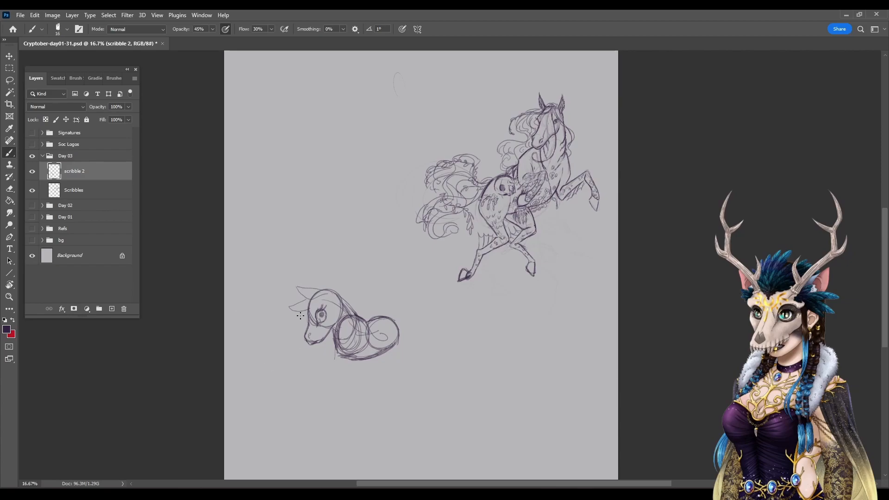
pyautogui.moveTo(307, 311)
pyautogui.mouseDown()
pyautogui.moveTo(292, 339)
pyautogui.moveTo(279, 336)
pyautogui.moveTo(292, 332)
pyautogui.mouseUp()
pyautogui.hotkey('ctrl', 'z')
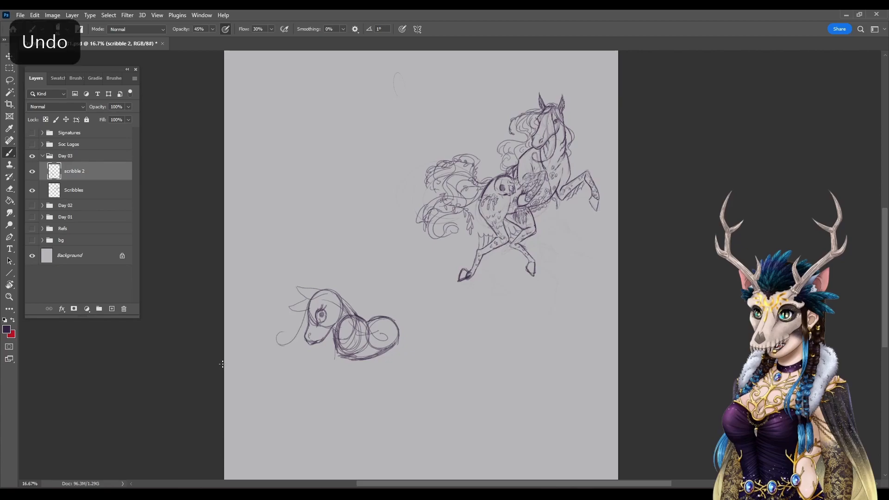
pyautogui.hotkey('ctrl', 'z')
pyautogui.hotkey('ctrl', 'z')
# Step: Sketch a leafy forelock hanging in front of the pony's face, with loose strands over the head and below the chin
pyautogui.moveTo(306, 310); pyautogui.dragTo(296, 348)
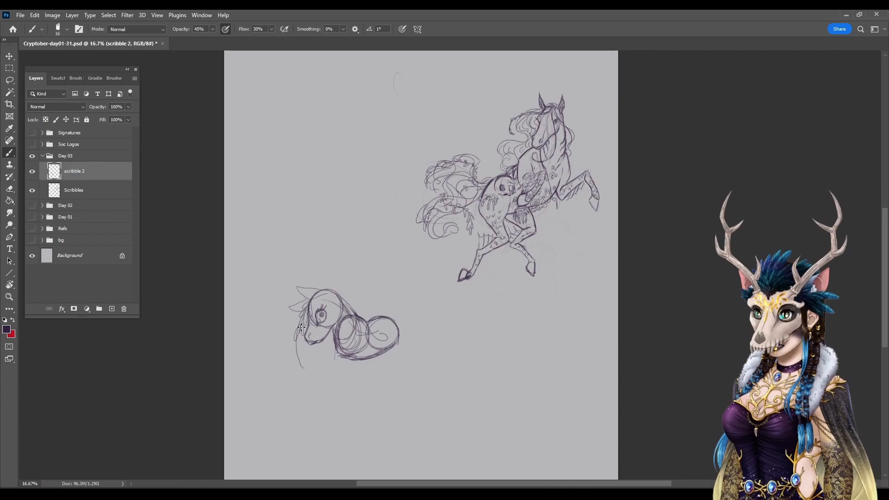
pyautogui.moveTo(296, 340)
pyautogui.mouseDown()
pyautogui.moveTo(296, 353)
pyautogui.moveTo(302, 345)
pyautogui.mouseUp()
pyautogui.moveTo(297, 351); pyautogui.dragTo(304, 359)
pyautogui.moveTo(309, 297)
pyautogui.mouseDown()
pyautogui.moveTo(315, 312)
pyautogui.moveTo(324, 308)
pyautogui.moveTo(331, 294)
pyautogui.moveTo(318, 285)
pyautogui.moveTo(337, 286)
pyautogui.moveTo(348, 301)
pyautogui.mouseUp()
pyautogui.moveTo(304, 338); pyautogui.dragTo(316, 373)
pyautogui.moveTo(310, 343); pyautogui.dragTo(317, 379)
pyautogui.moveTo(326, 338); pyautogui.dragTo(330, 378)
pyautogui.moveTo(303, 346); pyautogui.dragTo(323, 367)
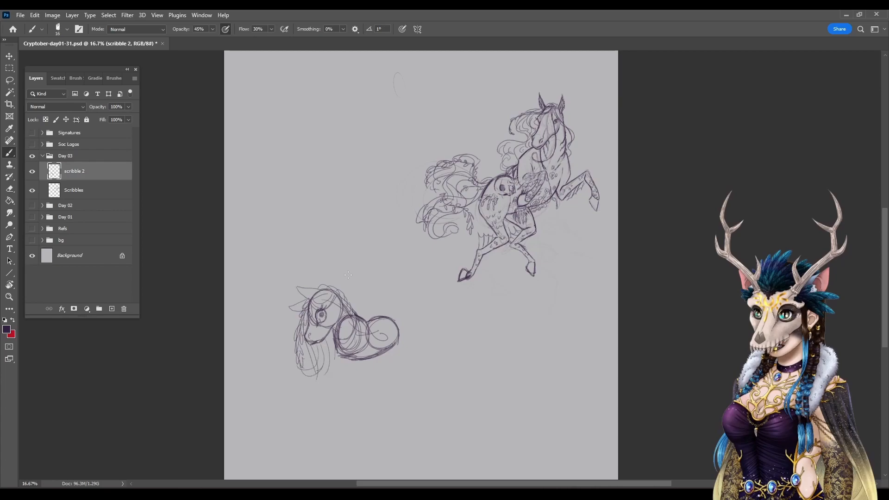
# Step: Add a curved tail line, spiky mane tufts down the neck and a circled shoulder joint to the pony
pyautogui.moveTo(389, 321)
pyautogui.mouseDown()
pyautogui.moveTo(397, 310)
pyautogui.moveTo(414, 338)
pyautogui.mouseUp()
pyautogui.moveTo(358, 309); pyautogui.dragTo(348, 318)
pyautogui.moveTo(369, 317); pyautogui.dragTo(367, 321)
pyautogui.moveTo(351, 333)
pyautogui.mouseDown()
pyautogui.moveTo(354, 355)
pyautogui.moveTo(352, 336)
pyautogui.mouseUp()
pyautogui.moveTo(361, 333); pyautogui.dragTo(348, 343)
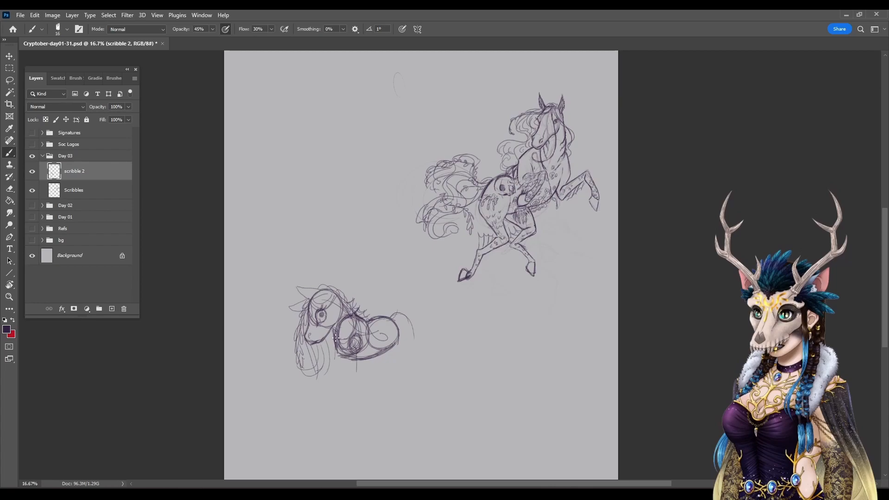
# Step: Sketch the pony's forward-reaching foreleg, widening it into a flat hoof
pyautogui.moveTo(334, 349)
pyautogui.mouseDown()
pyautogui.moveTo(321, 393)
pyautogui.moveTo(331, 375)
pyautogui.moveTo(327, 393)
pyautogui.moveTo(335, 393)
pyautogui.moveTo(318, 394)
pyautogui.moveTo(335, 393)
pyautogui.mouseUp()
pyautogui.moveTo(340, 383); pyautogui.dragTo(337, 390)
pyautogui.moveTo(347, 353); pyautogui.dragTo(338, 391)
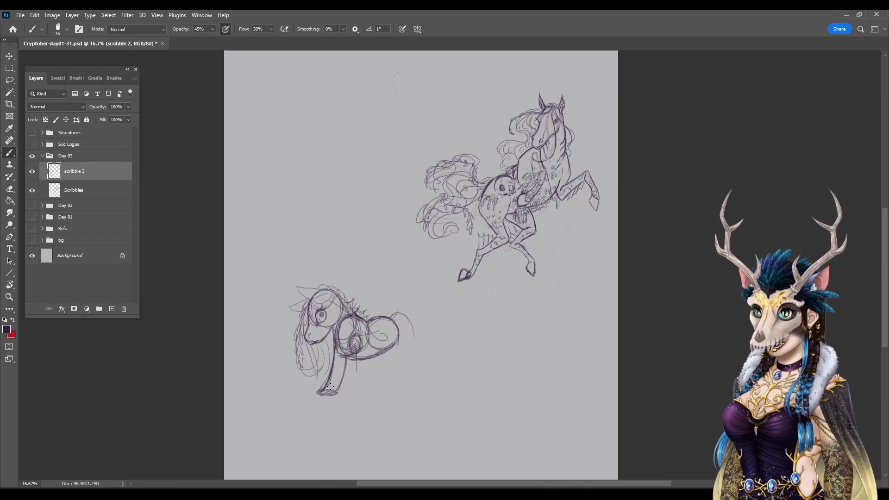
pyautogui.moveTo(325, 387)
pyautogui.mouseDown()
pyautogui.moveTo(355, 364)
pyautogui.moveTo(347, 369)
pyautogui.moveTo(346, 351)
pyautogui.moveTo(346, 368)
pyautogui.moveTo(333, 335)
pyautogui.moveTo(331, 378)
pyautogui.moveTo(352, 347)
pyautogui.moveTo(356, 374)
pyautogui.mouseUp()
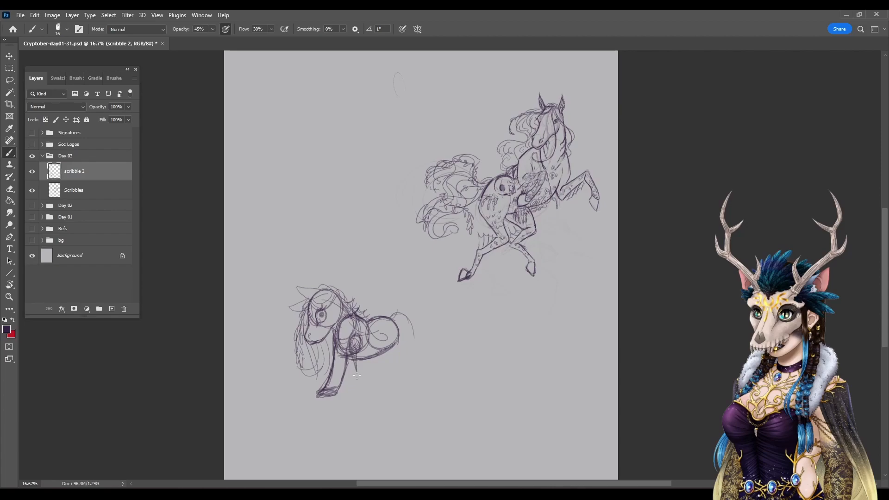
# Step: Sketch the pony's second foreleg with its hoof, and redraw the forward-reaching foreleg and its hoof
pyautogui.moveTo(365, 336); pyautogui.dragTo(368, 357)
pyautogui.moveTo(354, 381)
pyautogui.mouseDown()
pyautogui.moveTo(357, 397)
pyautogui.moveTo(369, 373)
pyautogui.moveTo(369, 387)
pyautogui.mouseUp()
pyautogui.moveTo(335, 355); pyautogui.dragTo(320, 396)
pyautogui.moveTo(346, 368); pyautogui.dragTo(338, 386)
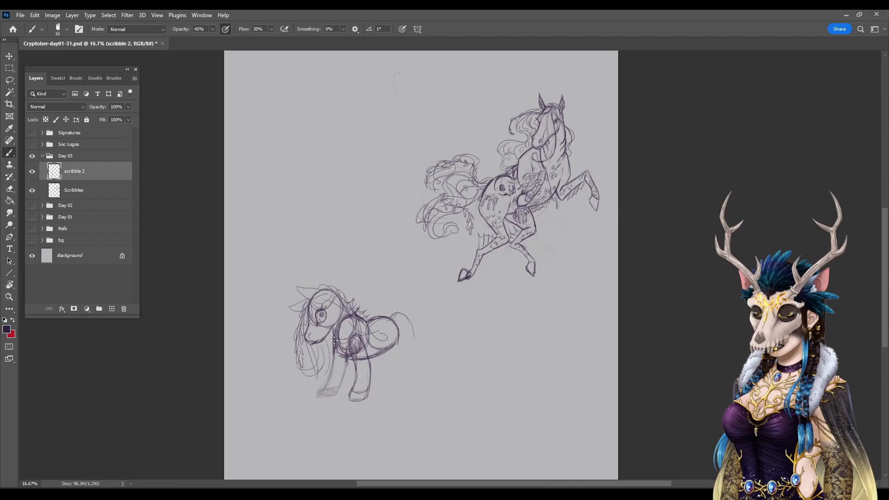
pyautogui.moveTo(334, 345); pyautogui.dragTo(332, 365)
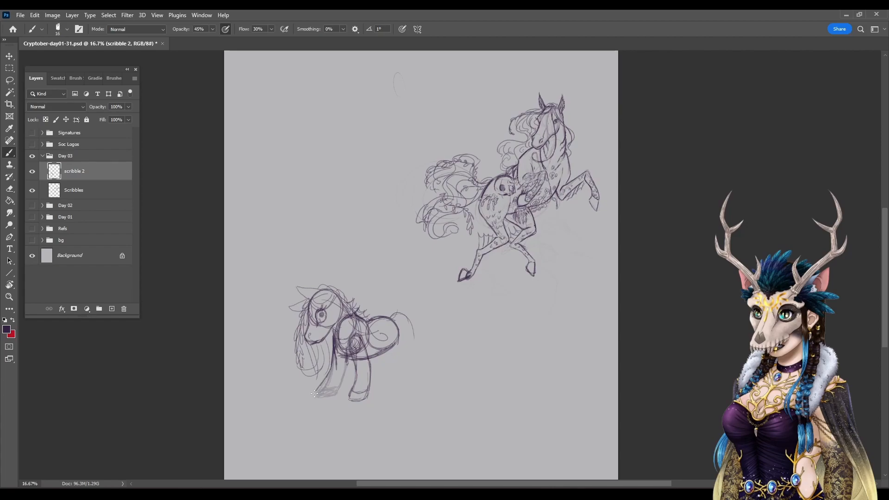
pyautogui.moveTo(313, 397)
pyautogui.mouseDown()
pyautogui.moveTo(336, 396)
pyautogui.moveTo(346, 365)
pyautogui.moveTo(340, 385)
pyautogui.mouseUp()
# Step: Sketch the pony's two hind legs with rounded hooves beneath the rump circle
pyautogui.moveTo(376, 343)
pyautogui.mouseDown()
pyautogui.moveTo(399, 341)
pyautogui.moveTo(389, 353)
pyautogui.moveTo(377, 327)
pyautogui.moveTo(391, 356)
pyautogui.moveTo(390, 338)
pyautogui.moveTo(406, 356)
pyautogui.moveTo(399, 336)
pyautogui.moveTo(400, 349)
pyautogui.moveTo(398, 341)
pyautogui.moveTo(391, 363)
pyautogui.mouseUp()
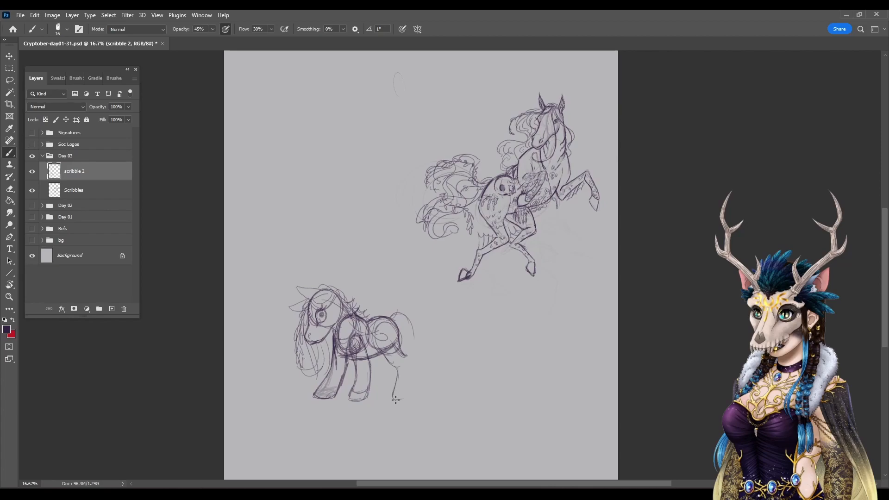
pyautogui.moveTo(407, 391); pyautogui.dragTo(411, 364)
pyautogui.moveTo(378, 361)
pyautogui.mouseDown()
pyautogui.moveTo(369, 389)
pyautogui.moveTo(387, 378)
pyautogui.mouseUp()
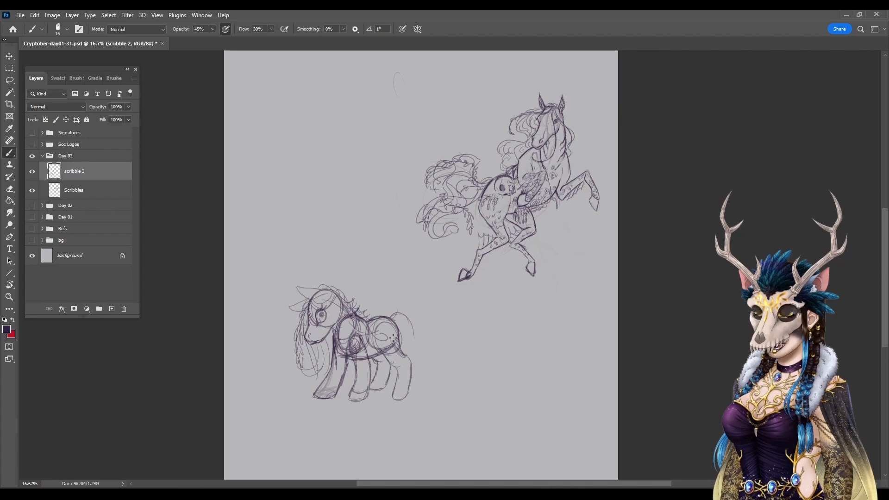
# Step: Darken the contours of the pony's forward-reaching foreleg from the chest to the hoof with the brush
pyautogui.click(9, 297)
pyautogui.moveTo(271, 261); pyautogui.dragTo(458, 445)
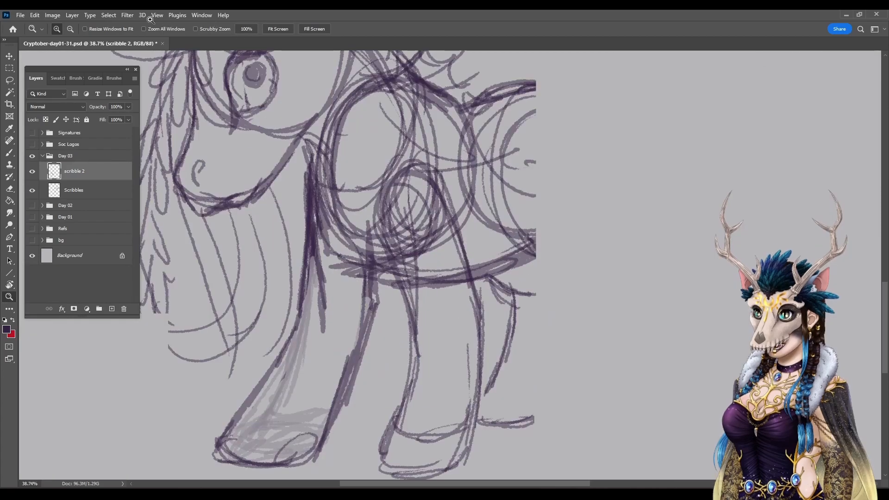
pyautogui.click(224, 66)
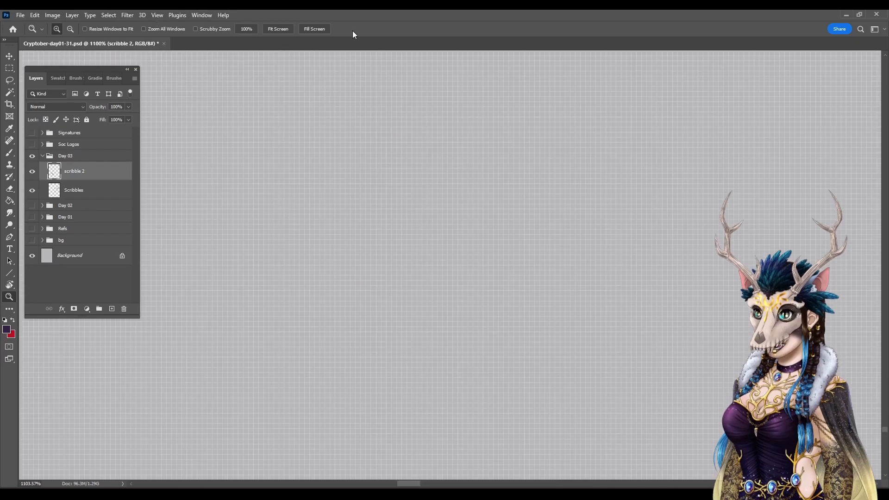
pyautogui.click(247, 29)
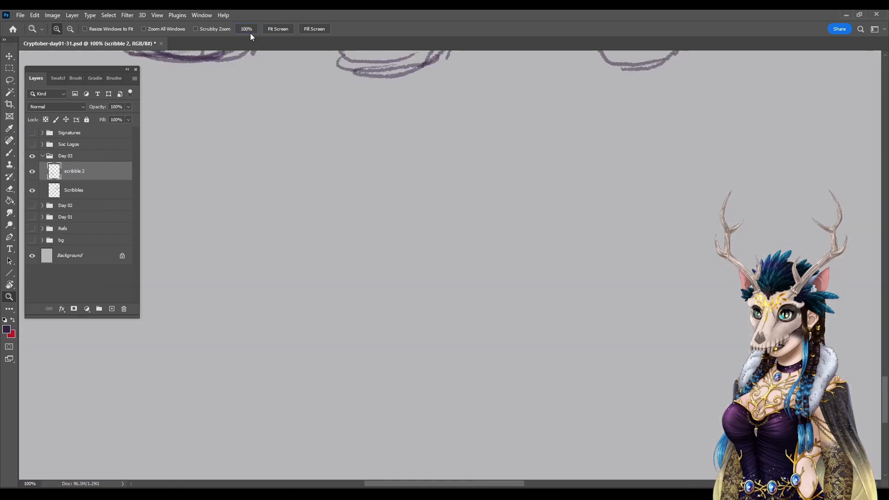
pyautogui.click(156, 15)
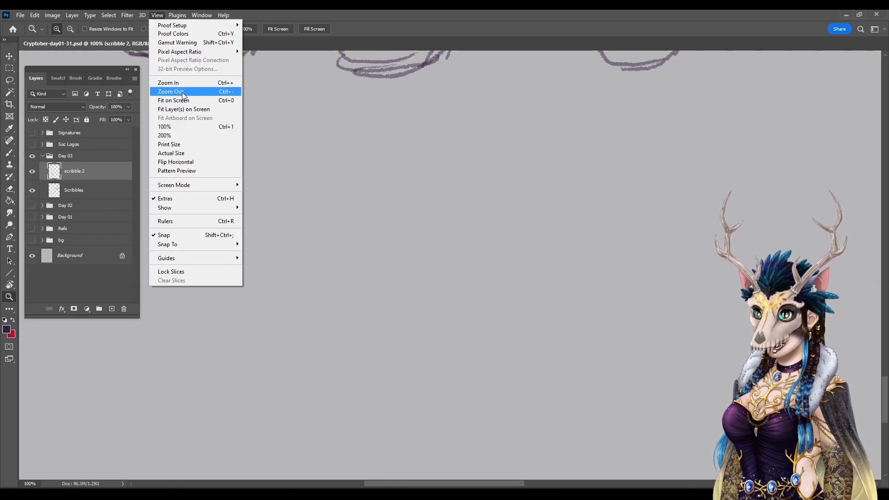
pyautogui.click(183, 95)
pyautogui.scroll(7, 371, 367)
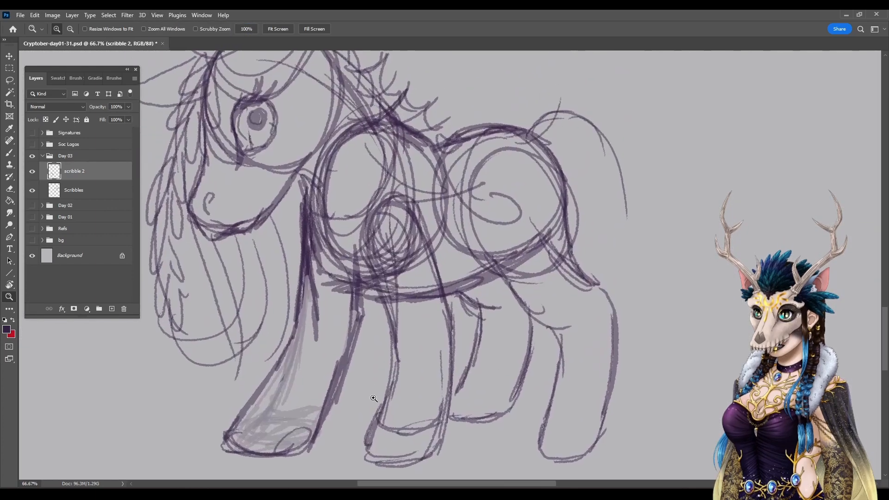
pyautogui.click(156, 15)
pyautogui.click(182, 93)
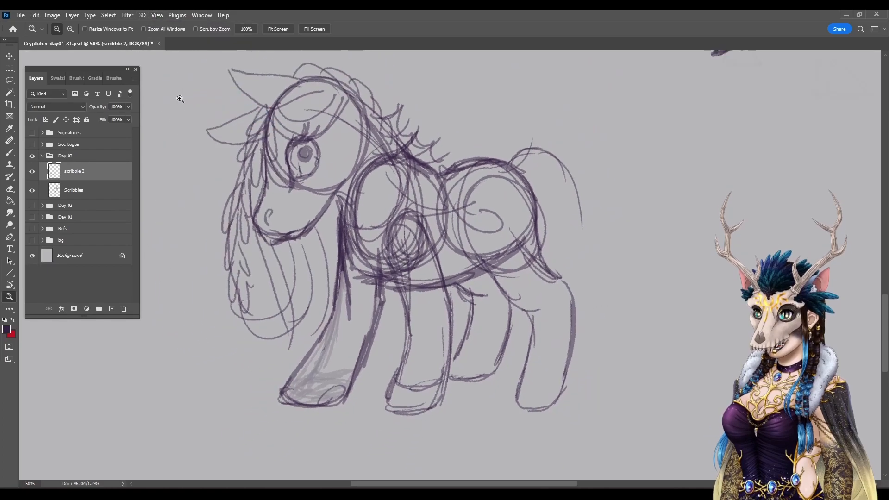
pyautogui.click(157, 15)
pyautogui.click(178, 91)
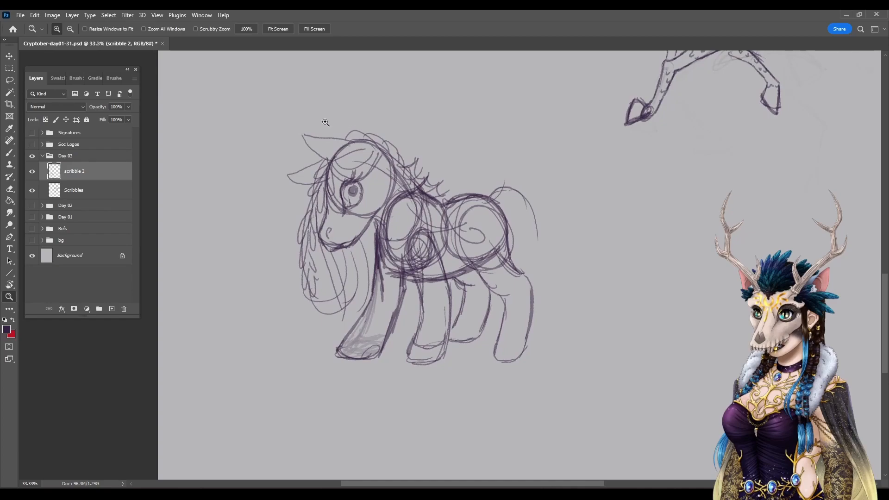
pyautogui.moveTo(243, 86); pyautogui.dragTo(606, 452)
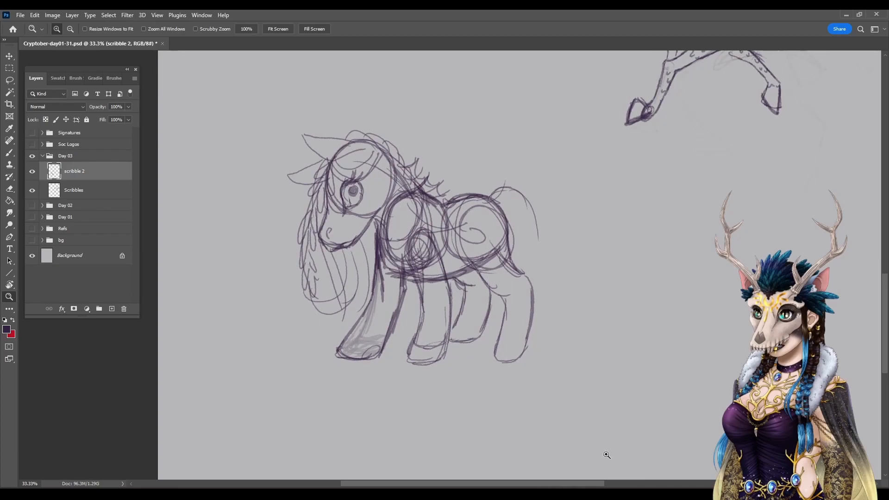
pyautogui.click(10, 153)
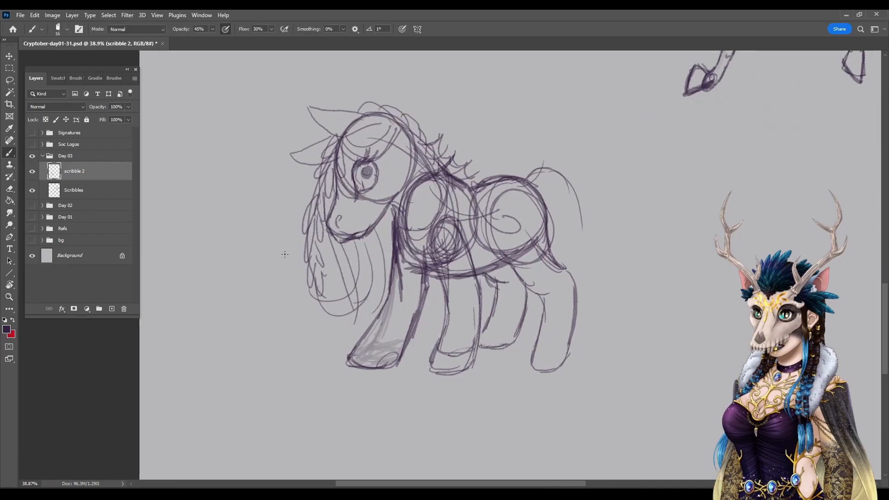
pyautogui.moveTo(397, 230); pyautogui.dragTo(389, 305)
pyautogui.moveTo(397, 268); pyautogui.dragTo(394, 290)
pyautogui.moveTo(398, 257); pyautogui.dragTo(370, 330)
pyautogui.moveTo(388, 301); pyautogui.dragTo(356, 353)
pyautogui.moveTo(372, 324)
pyautogui.mouseDown()
pyautogui.moveTo(356, 359)
pyautogui.moveTo(397, 364)
pyautogui.moveTo(421, 309)
pyautogui.mouseUp()
pyautogui.moveTo(398, 361)
pyautogui.mouseDown()
pyautogui.moveTo(422, 304)
pyautogui.moveTo(420, 276)
pyautogui.mouseUp()
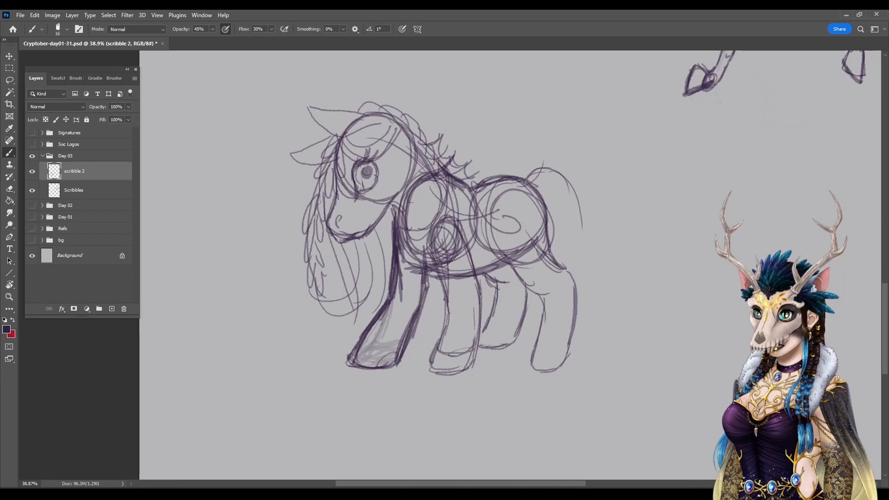
# Step: Enlarge the eraser to 58 px and erase the hoof of the pony's forward-reaching foreleg
pyautogui.press('e')
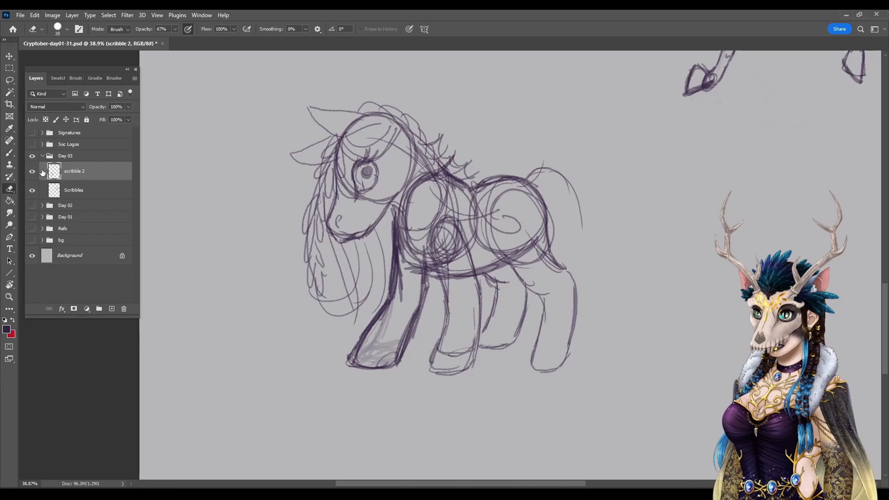
pyautogui.rightClick(334, 313)
pyautogui.click(500, 122)
pyautogui.moveTo(356, 351)
pyautogui.mouseDown()
pyautogui.moveTo(351, 362)
pyautogui.moveTo(387, 366)
pyautogui.moveTo(373, 353)
pyautogui.moveTo(321, 369)
pyautogui.mouseUp()
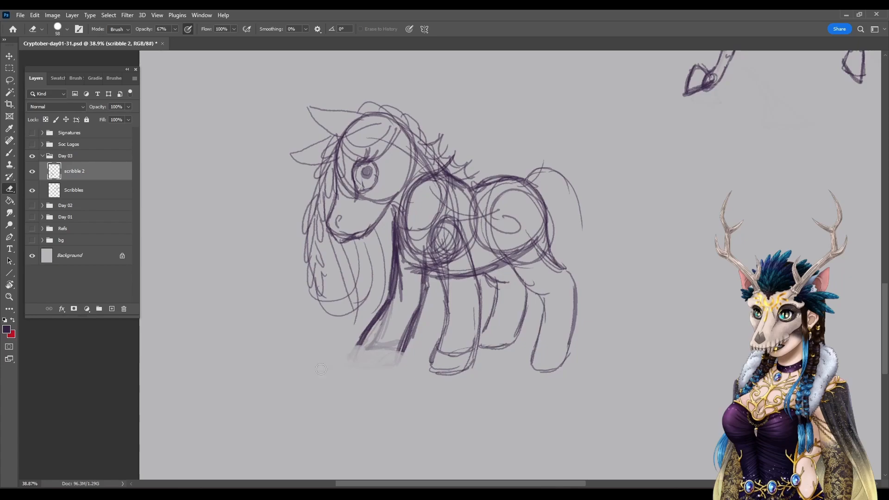
# Step: Redraw the forward-reaching foreleg's hoof slightly higher with the brush, and add curved hoof lines to both hind legs
pyautogui.click(10, 152)
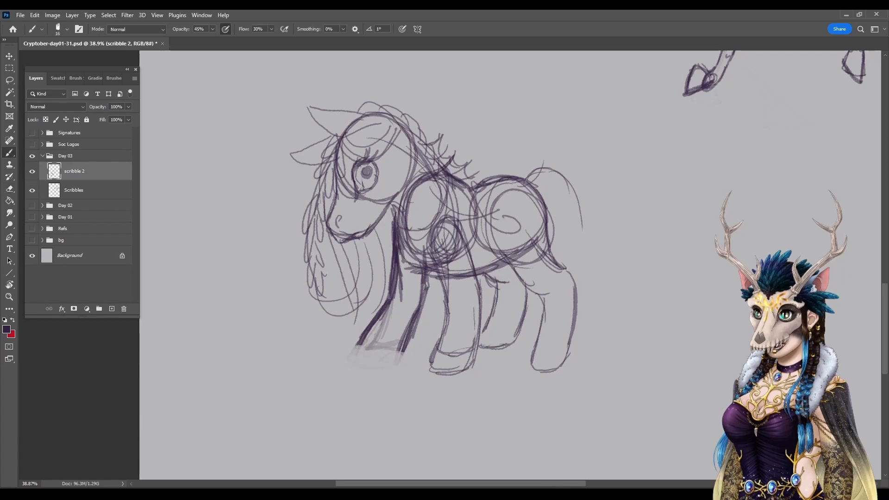
pyautogui.moveTo(357, 347)
pyautogui.mouseDown()
pyautogui.moveTo(384, 354)
pyautogui.moveTo(366, 356)
pyautogui.moveTo(402, 350)
pyautogui.moveTo(380, 358)
pyautogui.moveTo(406, 344)
pyautogui.moveTo(385, 358)
pyautogui.moveTo(407, 330)
pyautogui.moveTo(358, 342)
pyautogui.moveTo(399, 330)
pyautogui.moveTo(368, 328)
pyautogui.moveTo(396, 338)
pyautogui.moveTo(373, 338)
pyautogui.moveTo(398, 339)
pyautogui.mouseUp()
pyautogui.moveTo(535, 354)
pyautogui.mouseDown()
pyautogui.moveTo(554, 347)
pyautogui.moveTo(546, 355)
pyautogui.mouseUp()
pyautogui.moveTo(488, 325)
pyautogui.mouseDown()
pyautogui.moveTo(508, 329)
pyautogui.moveTo(500, 329)
pyautogui.mouseUp()
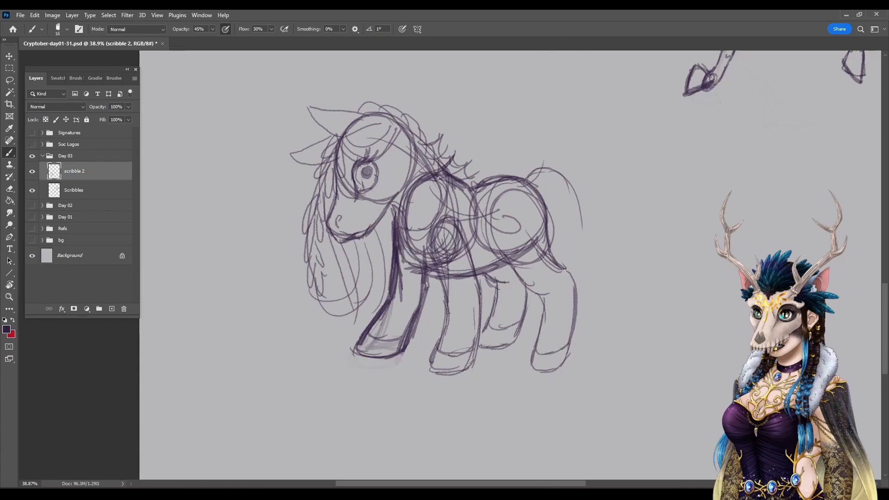
# Step: Fade the construction lines inside the pony's body and darken the chest and upper contours of the second foreleg
pyautogui.moveTo(401, 188)
pyautogui.mouseDown()
pyautogui.moveTo(418, 254)
pyautogui.moveTo(417, 203)
pyautogui.moveTo(426, 244)
pyautogui.moveTo(428, 232)
pyautogui.moveTo(438, 233)
pyautogui.moveTo(460, 251)
pyautogui.moveTo(421, 174)
pyautogui.moveTo(424, 191)
pyautogui.moveTo(417, 178)
pyautogui.moveTo(409, 192)
pyautogui.moveTo(403, 143)
pyautogui.moveTo(406, 158)
pyautogui.moveTo(428, 173)
pyautogui.moveTo(411, 146)
pyautogui.moveTo(447, 183)
pyautogui.moveTo(438, 174)
pyautogui.moveTo(439, 194)
pyautogui.moveTo(470, 234)
pyautogui.moveTo(486, 231)
pyautogui.moveTo(476, 236)
pyautogui.moveTo(480, 214)
pyautogui.moveTo(511, 220)
pyautogui.moveTo(501, 258)
pyautogui.moveTo(482, 267)
pyautogui.moveTo(499, 205)
pyautogui.moveTo(524, 271)
pyautogui.moveTo(534, 279)
pyautogui.moveTo(544, 262)
pyautogui.mouseUp()
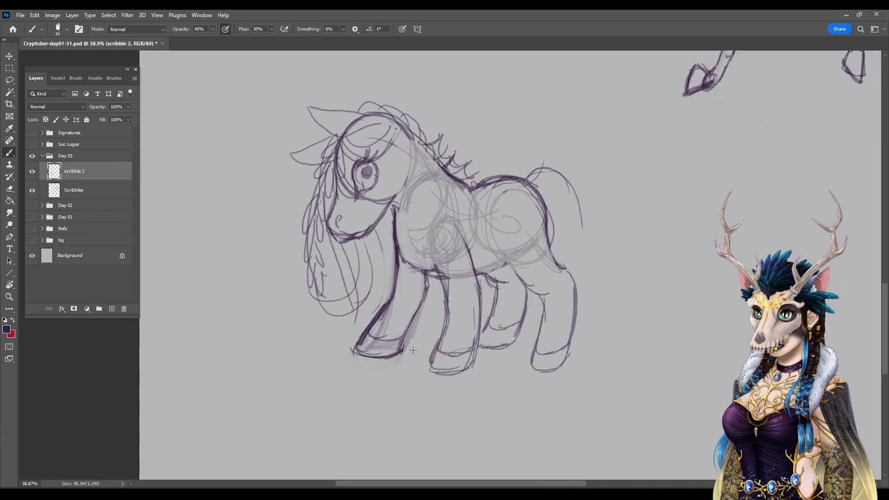
pyautogui.moveTo(413, 266); pyautogui.dragTo(425, 272)
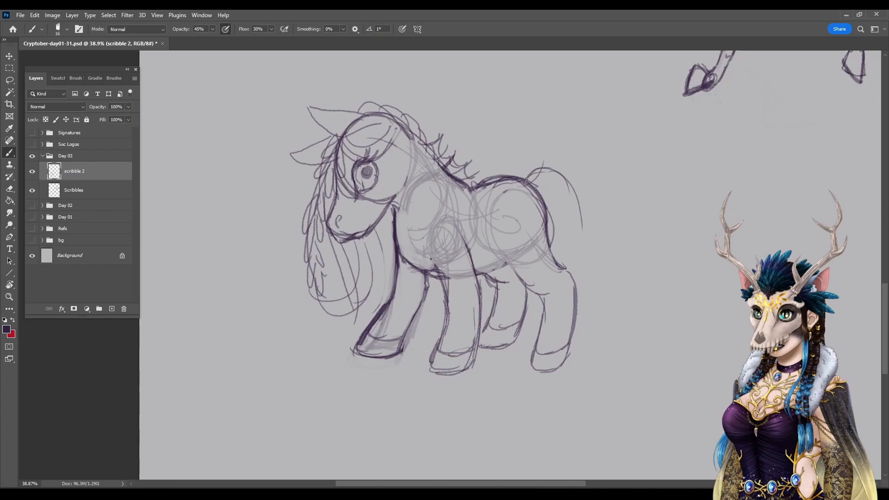
pyautogui.moveTo(427, 253); pyautogui.dragTo(437, 274)
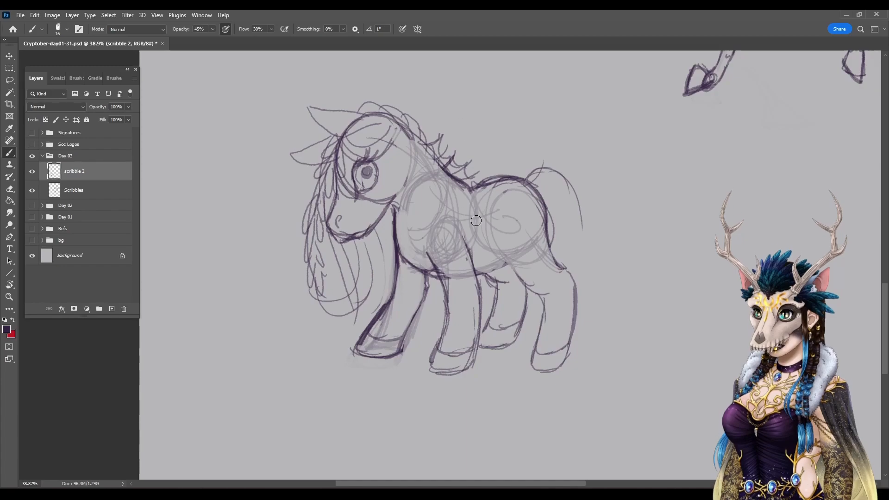
pyautogui.moveTo(462, 236); pyautogui.dragTo(467, 259)
pyautogui.moveTo(469, 240); pyautogui.dragTo(478, 277)
pyautogui.moveTo(471, 247); pyautogui.dragTo(477, 273)
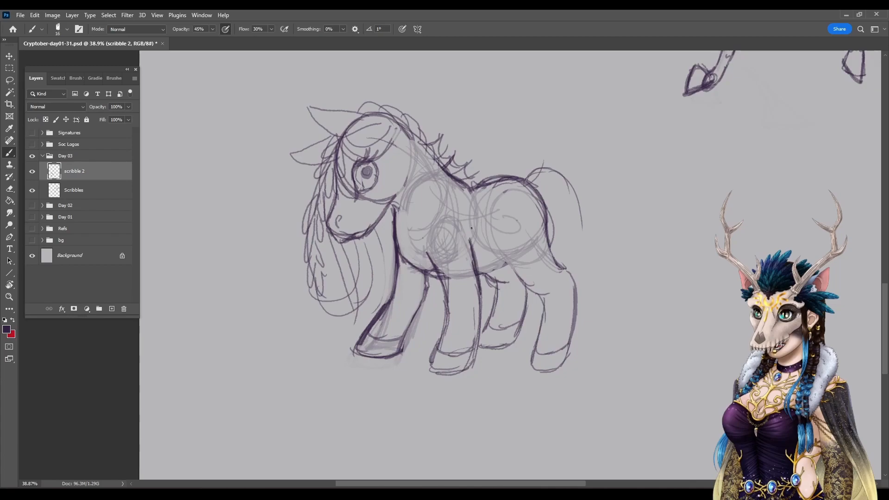
# Step: Darken the pony's belly line and the front contour of the near hind thigh down to the knee
pyautogui.moveTo(478, 274); pyautogui.dragTo(499, 267)
pyautogui.moveTo(532, 288)
pyautogui.mouseDown()
pyautogui.moveTo(505, 267)
pyautogui.moveTo(485, 232)
pyautogui.mouseUp()
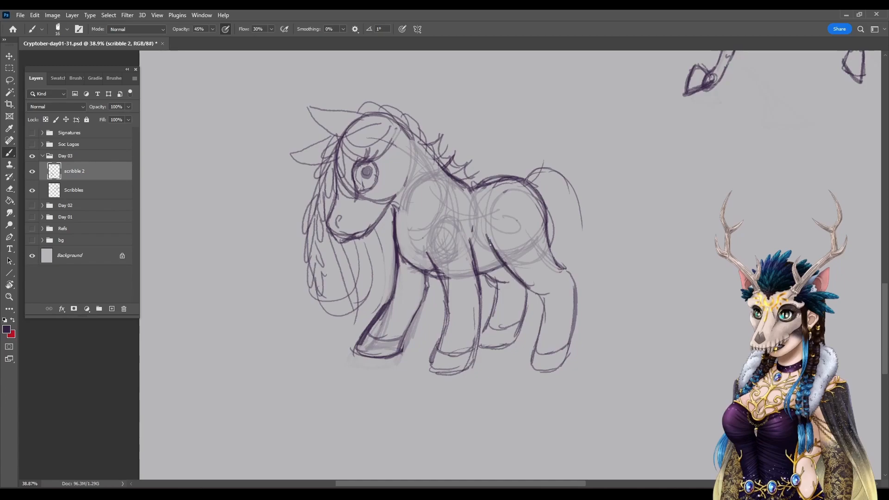
pyautogui.moveTo(516, 282); pyautogui.dragTo(552, 295)
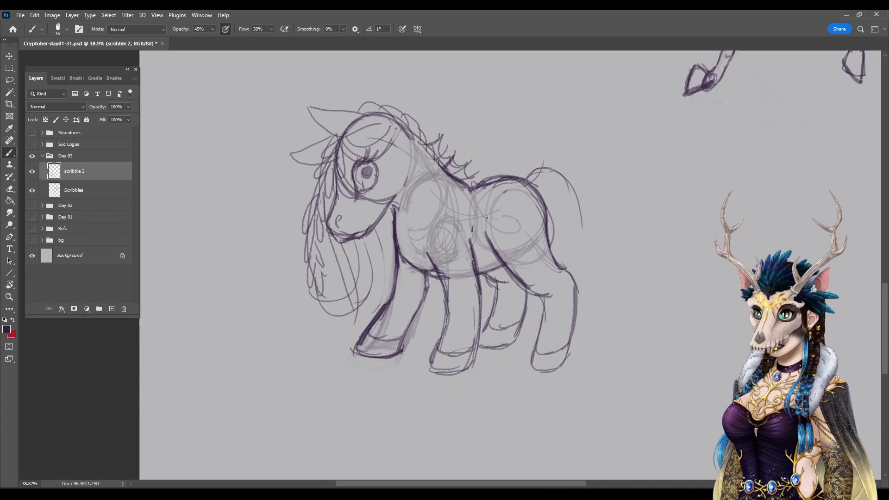
# Step: Draw a small round skull mark on the pony's rump with shaded eye sockets, a nose and a toothed jaw
pyautogui.moveTo(489, 193); pyautogui.dragTo(486, 217)
pyautogui.moveTo(502, 189)
pyautogui.mouseDown()
pyautogui.moveTo(499, 225)
pyautogui.moveTo(510, 189)
pyautogui.moveTo(484, 222)
pyautogui.moveTo(519, 199)
pyautogui.moveTo(480, 217)
pyautogui.moveTo(520, 202)
pyautogui.moveTo(481, 217)
pyautogui.moveTo(514, 195)
pyautogui.moveTo(489, 219)
pyautogui.moveTo(506, 186)
pyautogui.moveTo(499, 230)
pyautogui.moveTo(486, 191)
pyautogui.mouseUp()
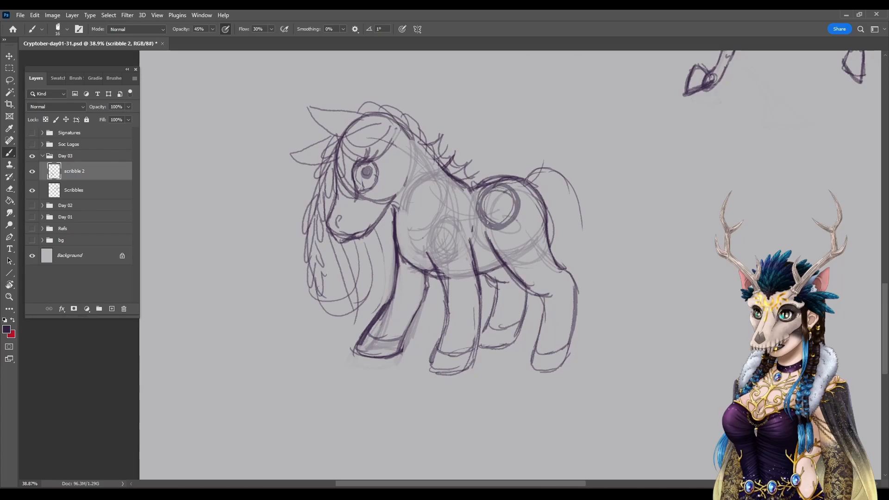
pyautogui.moveTo(496, 232)
pyautogui.mouseDown()
pyautogui.moveTo(514, 219)
pyautogui.moveTo(489, 199)
pyautogui.moveTo(497, 206)
pyautogui.moveTo(485, 207)
pyautogui.moveTo(496, 200)
pyautogui.moveTo(490, 213)
pyautogui.moveTo(511, 198)
pyautogui.mouseUp()
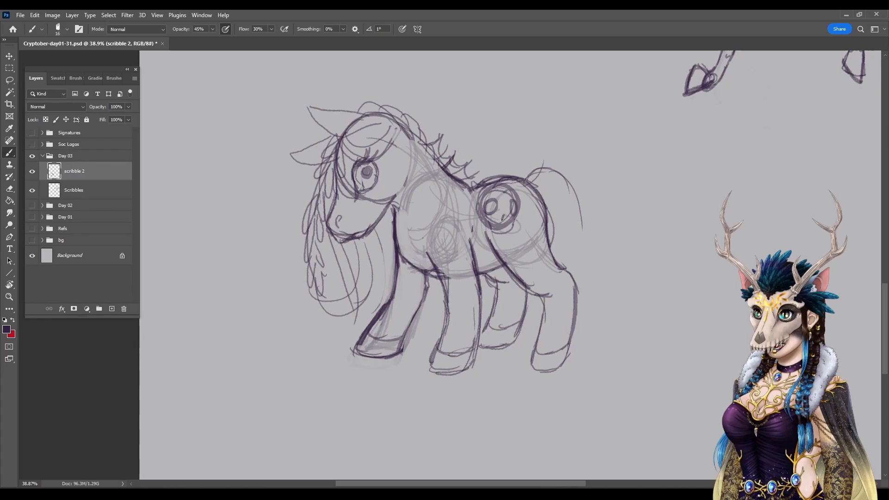
pyautogui.moveTo(494, 225); pyautogui.dragTo(495, 231)
pyautogui.moveTo(501, 225); pyautogui.dragTo(513, 229)
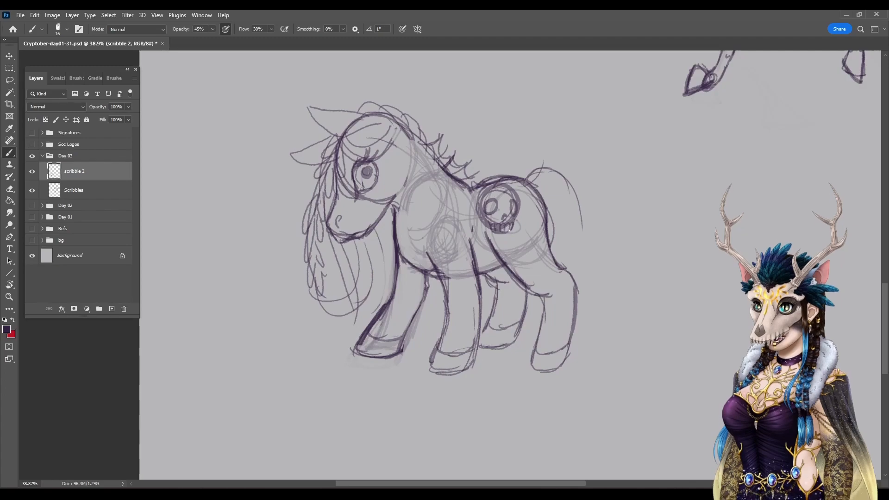
pyautogui.moveTo(509, 231)
pyautogui.mouseDown()
pyautogui.moveTo(492, 230)
pyautogui.moveTo(481, 214)
pyautogui.moveTo(491, 227)
pyautogui.moveTo(501, 186)
pyautogui.moveTo(520, 204)
pyautogui.moveTo(513, 214)
pyautogui.moveTo(484, 205)
pyautogui.moveTo(489, 215)
pyautogui.moveTo(499, 206)
pyautogui.moveTo(497, 216)
pyautogui.mouseUp()
# Step: Lighten the skull's larger eye socket with a 21 px eraser, and redraw the socket and face details with the brush
pyautogui.click(10, 188)
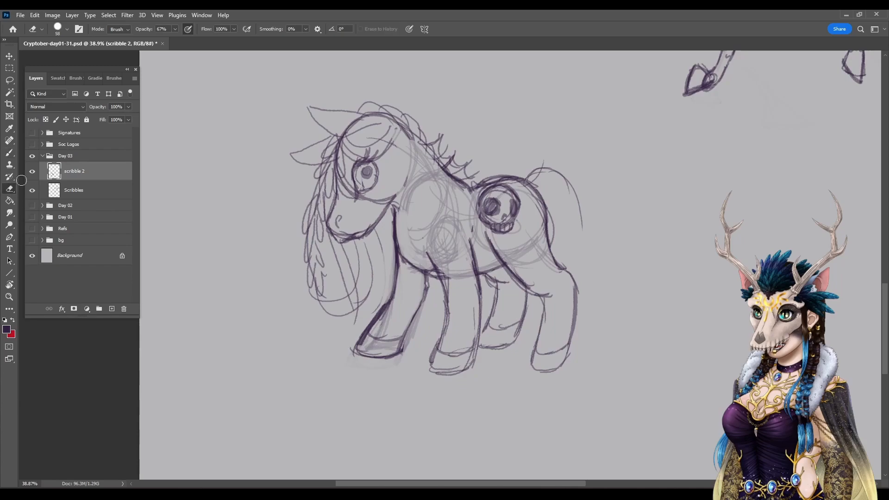
pyautogui.rightClick(579, 133)
pyautogui.moveTo(652, 165); pyautogui.dragTo(646, 167)
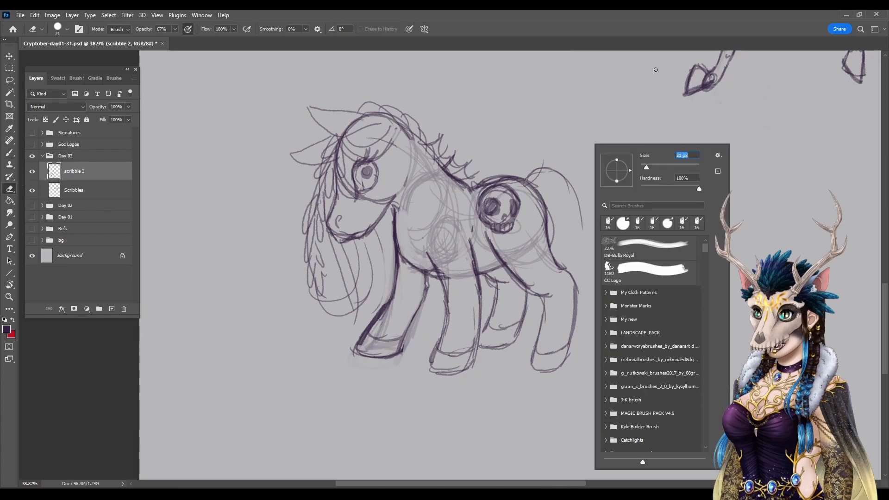
pyautogui.click(487, 198)
pyautogui.moveTo(492, 193)
pyautogui.mouseDown()
pyautogui.moveTo(483, 212)
pyautogui.moveTo(491, 199)
pyautogui.moveTo(487, 218)
pyautogui.moveTo(499, 212)
pyautogui.moveTo(485, 211)
pyautogui.mouseUp()
pyautogui.press('b')
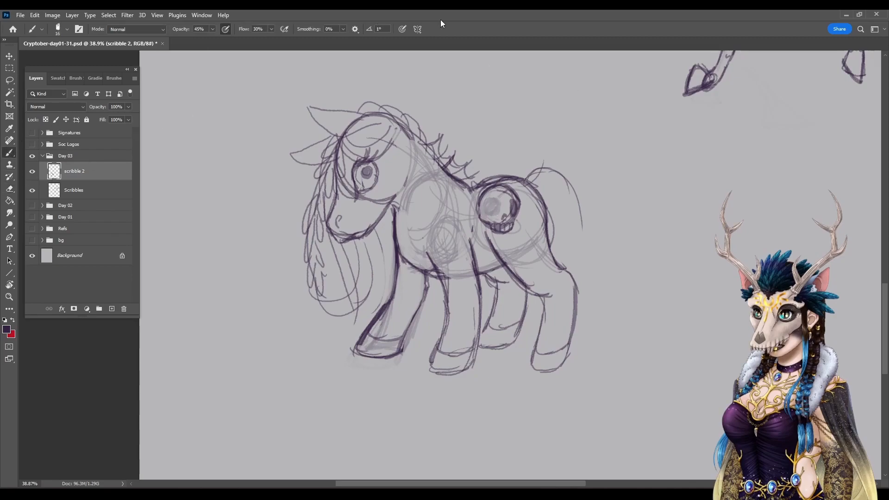
pyautogui.moveTo(484, 209); pyautogui.dragTo(507, 219)
# Step: Add a short line on the pony's shoulder and a cluster of small droplet-like shapes below the skull mark
pyautogui.moveTo(422, 214); pyautogui.dragTo(418, 225)
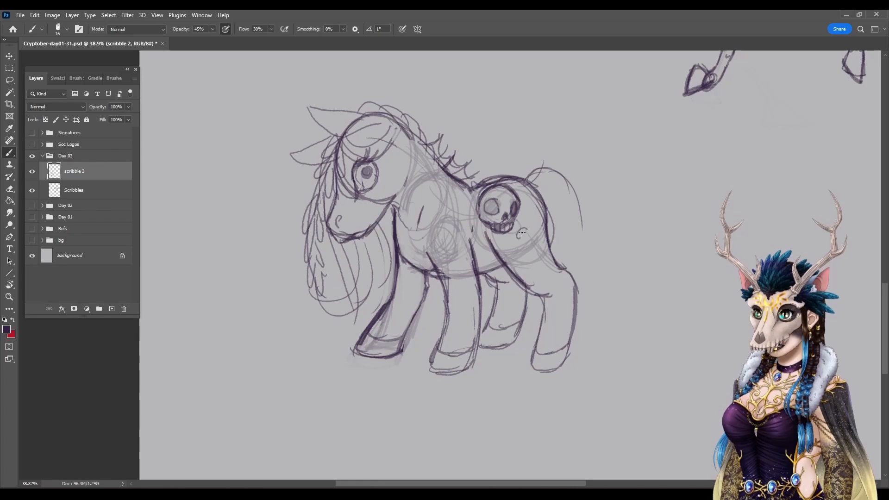
pyautogui.moveTo(529, 234)
pyautogui.mouseDown()
pyautogui.moveTo(521, 230)
pyautogui.moveTo(520, 252)
pyautogui.moveTo(536, 247)
pyautogui.mouseUp()
pyautogui.moveTo(523, 260)
pyautogui.mouseDown()
pyautogui.moveTo(534, 250)
pyautogui.moveTo(516, 257)
pyautogui.moveTo(536, 250)
pyautogui.moveTo(518, 262)
pyautogui.moveTo(515, 249)
pyautogui.moveTo(515, 260)
pyautogui.moveTo(537, 240)
pyautogui.moveTo(520, 248)
pyautogui.moveTo(533, 234)
pyautogui.mouseUp()
# Step: Sketch jagged fin-like fringes along the back edges of the forward foreleg and the hind legs
pyautogui.moveTo(404, 336); pyautogui.dragTo(424, 327)
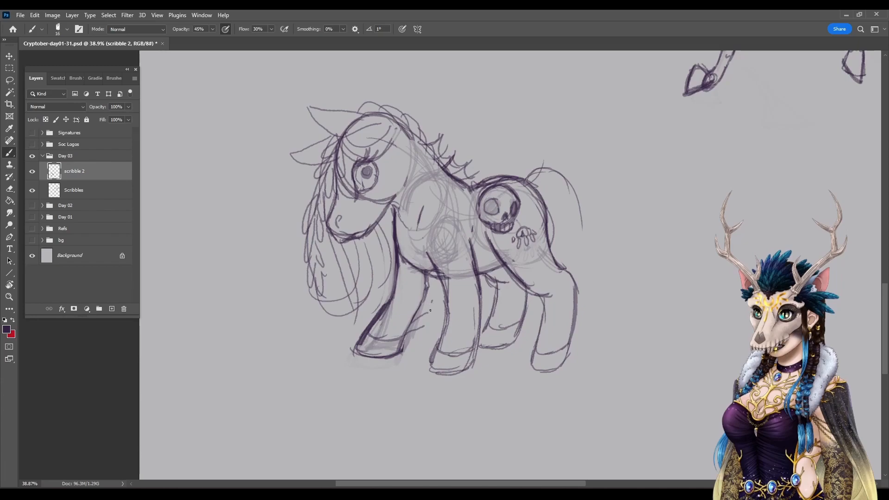
pyautogui.moveTo(433, 300); pyautogui.dragTo(424, 326)
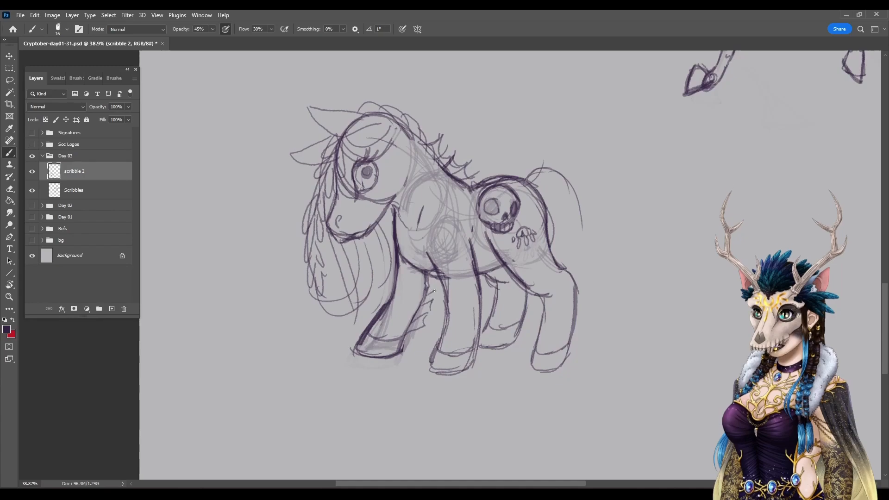
pyautogui.moveTo(431, 301); pyautogui.dragTo(433, 290)
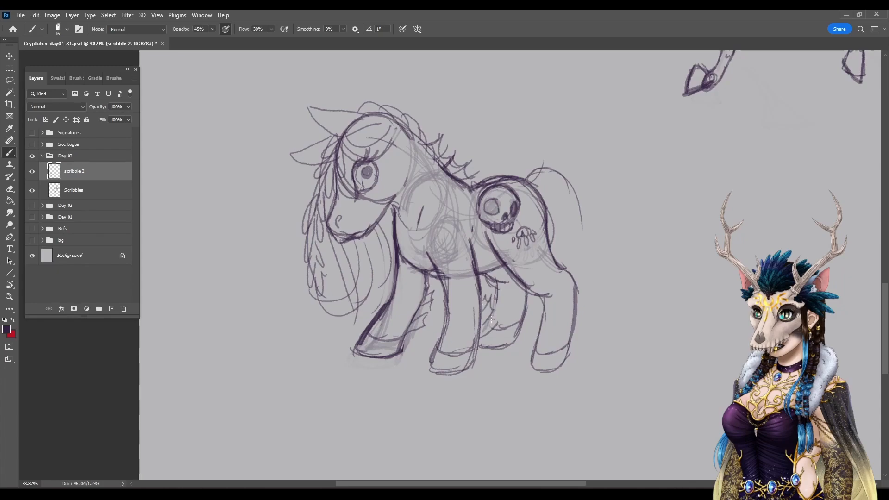
pyautogui.moveTo(570, 337); pyautogui.dragTo(583, 322)
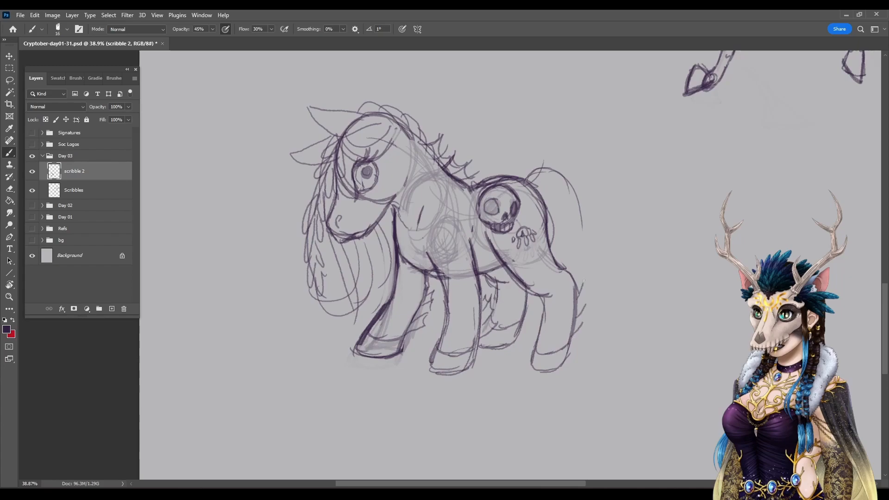
pyautogui.moveTo(584, 284); pyautogui.dragTo(580, 326)
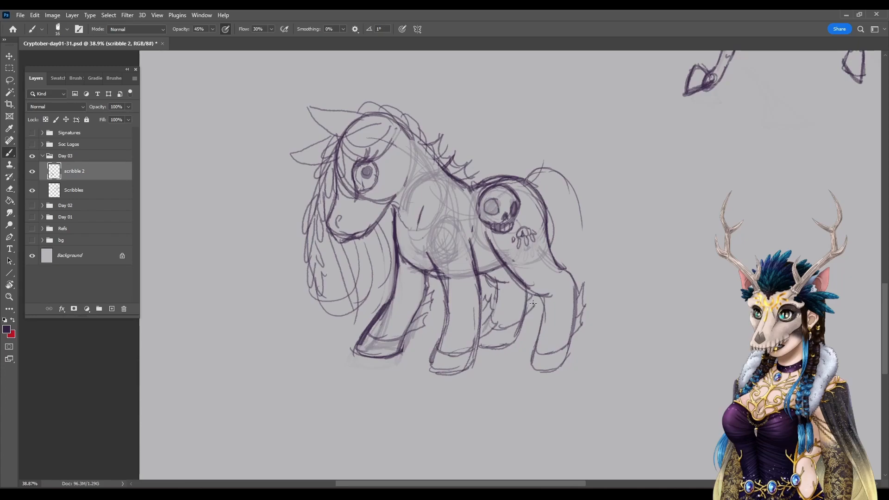
# Step: Add a second strand to the raised tail and fill the pony's four lower legs with small U-shaped scales
pyautogui.moveTo(531, 184)
pyautogui.mouseDown()
pyautogui.moveTo(562, 181)
pyautogui.moveTo(586, 260)
pyautogui.mouseUp()
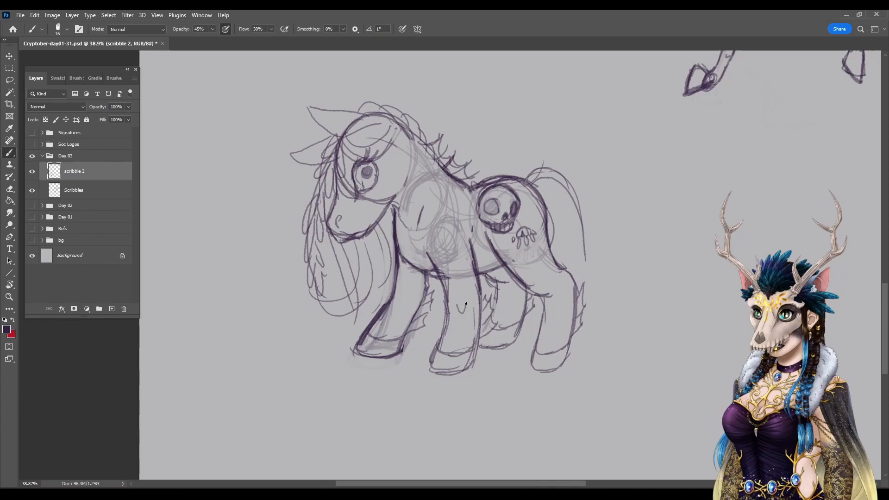
pyautogui.moveTo(468, 314)
pyautogui.mouseDown()
pyautogui.moveTo(474, 307)
pyautogui.moveTo(464, 338)
pyautogui.mouseUp()
pyautogui.moveTo(459, 283); pyautogui.dragTo(470, 278)
pyautogui.moveTo(400, 287)
pyautogui.mouseDown()
pyautogui.moveTo(413, 302)
pyautogui.moveTo(388, 313)
pyautogui.moveTo(405, 309)
pyautogui.moveTo(399, 329)
pyautogui.mouseUp()
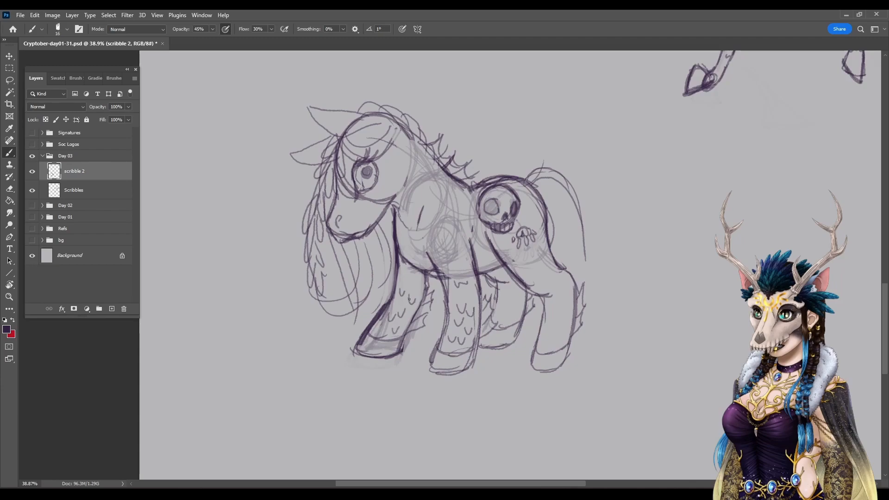
pyautogui.moveTo(553, 302)
pyautogui.mouseDown()
pyautogui.moveTo(567, 296)
pyautogui.moveTo(552, 325)
pyautogui.moveTo(569, 331)
pyautogui.moveTo(573, 317)
pyautogui.mouseUp()
pyautogui.moveTo(499, 308)
pyautogui.mouseDown()
pyautogui.moveTo(516, 302)
pyautogui.moveTo(512, 290)
pyautogui.mouseUp()
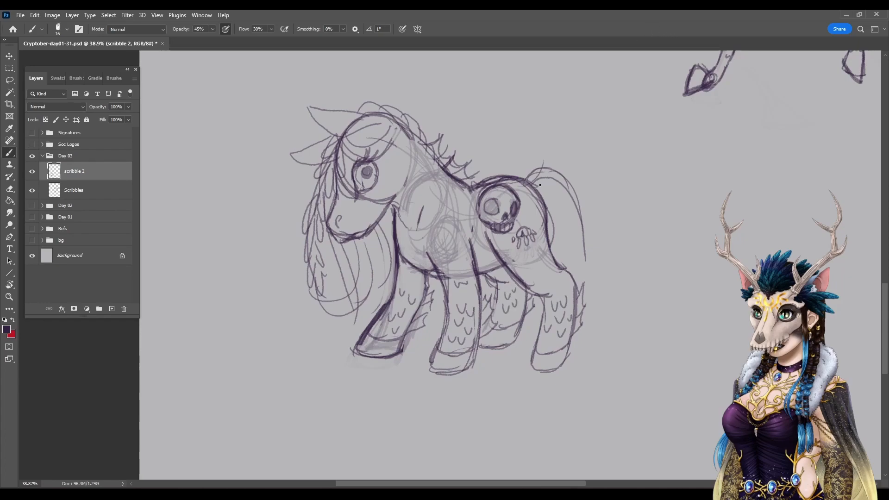
# Step: Draw the tail's flowing contours down behind the hind legs and out to a long tip trailing along the ground
pyautogui.moveTo(542, 177)
pyautogui.mouseDown()
pyautogui.moveTo(572, 194)
pyautogui.moveTo(587, 233)
pyautogui.mouseUp()
pyautogui.moveTo(538, 189)
pyautogui.mouseDown()
pyautogui.moveTo(559, 204)
pyautogui.moveTo(562, 272)
pyautogui.mouseUp()
pyautogui.moveTo(583, 228)
pyautogui.mouseDown()
pyautogui.moveTo(590, 305)
pyautogui.moveTo(585, 282)
pyautogui.moveTo(613, 337)
pyautogui.moveTo(698, 350)
pyautogui.mouseUp()
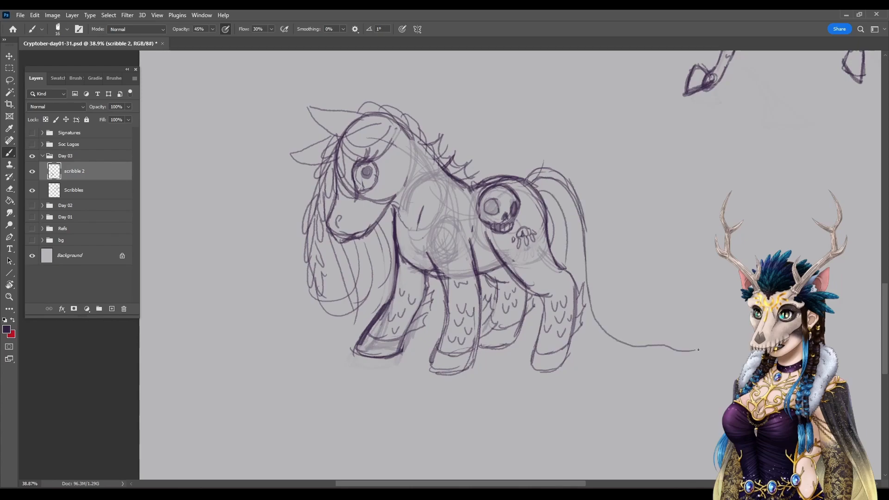
pyautogui.moveTo(570, 339)
pyautogui.mouseDown()
pyautogui.moveTo(609, 353)
pyautogui.moveTo(699, 358)
pyautogui.mouseUp()
pyautogui.moveTo(579, 329)
pyautogui.mouseDown()
pyautogui.moveTo(628, 356)
pyautogui.moveTo(705, 360)
pyautogui.mouseUp()
# Step: Fill in the tail's base and inner strands, and add small leafy tufts along its outer edge
pyautogui.moveTo(568, 348); pyautogui.dragTo(608, 356)
pyautogui.moveTo(533, 301)
pyautogui.mouseDown()
pyautogui.moveTo(535, 326)
pyautogui.moveTo(547, 337)
pyautogui.mouseUp()
pyautogui.moveTo(588, 301); pyautogui.dragTo(706, 358)
pyautogui.moveTo(540, 185)
pyautogui.mouseDown()
pyautogui.moveTo(571, 227)
pyautogui.moveTo(569, 262)
pyautogui.mouseUp()
pyautogui.moveTo(582, 216)
pyautogui.mouseDown()
pyautogui.moveTo(593, 238)
pyautogui.moveTo(589, 289)
pyautogui.mouseUp()
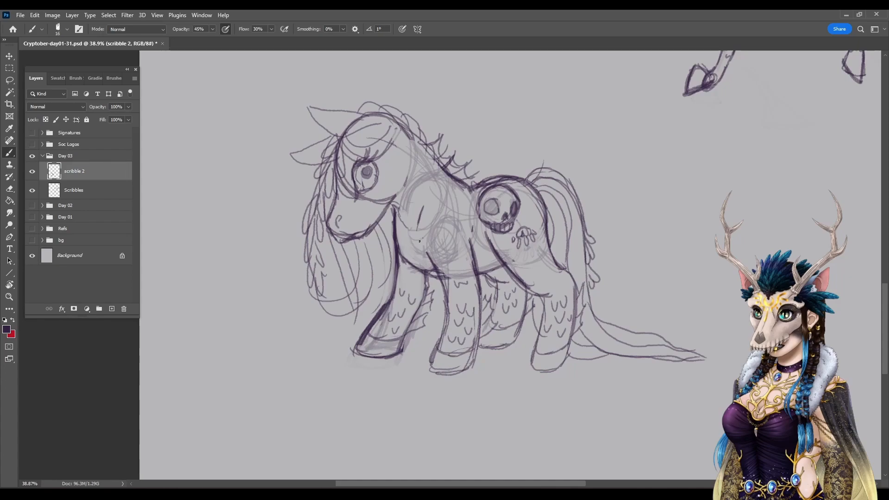
# Step: Draw small ringed circles on the pony's chest and belly, and save the document
pyautogui.moveTo(414, 242); pyautogui.dragTo(419, 236)
pyautogui.moveTo(489, 263); pyautogui.dragTo(487, 270)
pyautogui.moveTo(483, 251); pyautogui.dragTo(482, 262)
pyautogui.moveTo(422, 265)
pyautogui.mouseDown()
pyautogui.moveTo(432, 276)
pyautogui.moveTo(423, 263)
pyautogui.mouseUp()
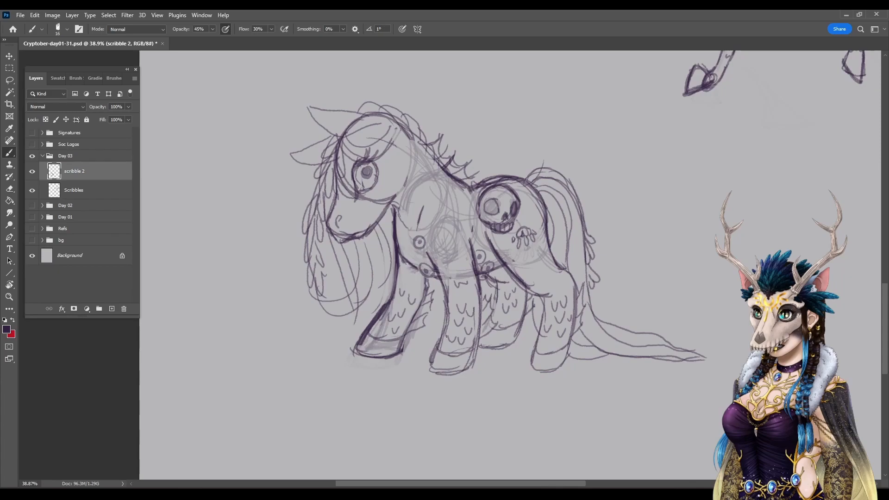
pyautogui.hotkey('ctrl', 's')
# Step: Enlarge the pony sketch on the scribble 2 layer proportionally to 116.19%
pyautogui.click(154, 16)
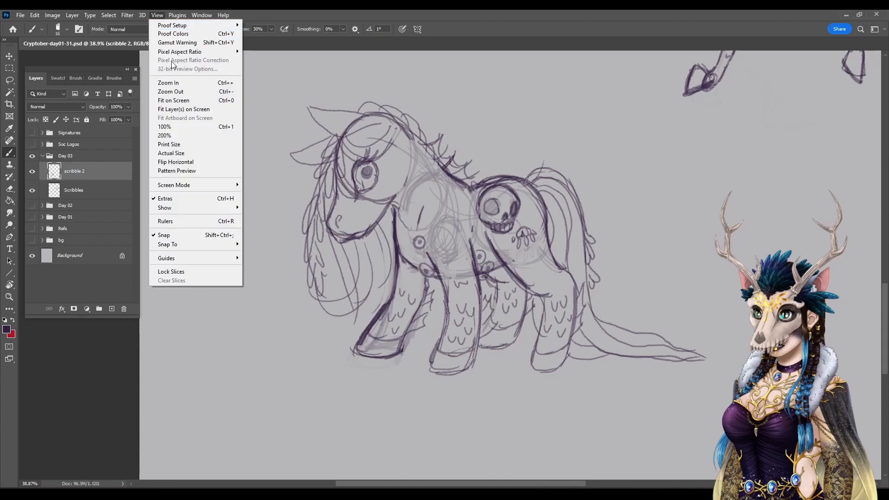
pyautogui.click(179, 91)
pyautogui.click(10, 56)
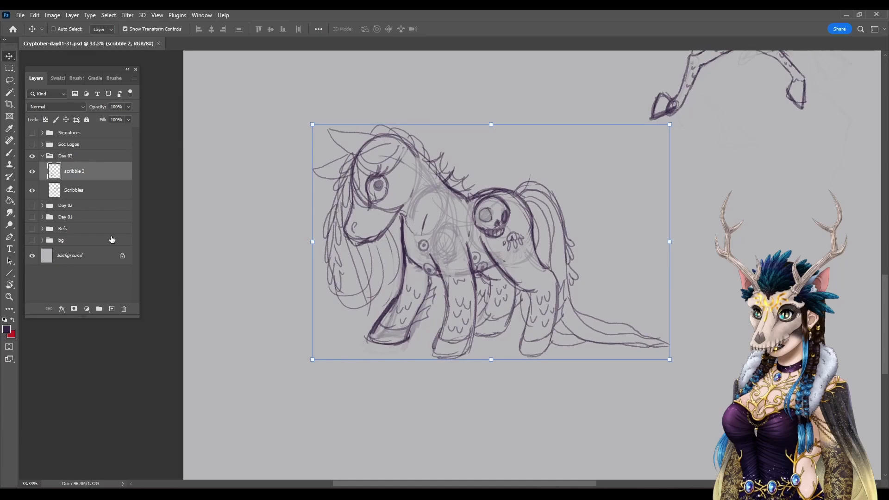
pyautogui.click(671, 243)
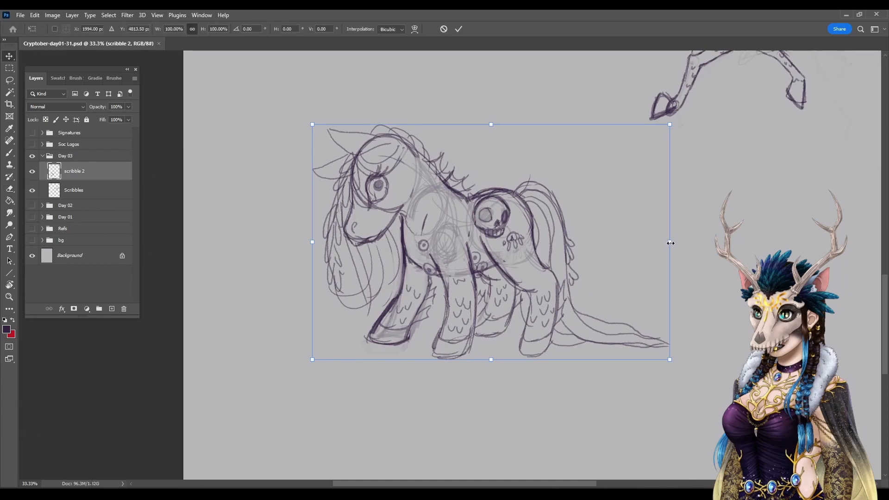
pyautogui.moveTo(722, 246)
pyautogui.mouseDown()
pyautogui.moveTo(750, 230)
pyautogui.moveTo(724, 243)
pyautogui.mouseUp()
pyautogui.click(458, 29)
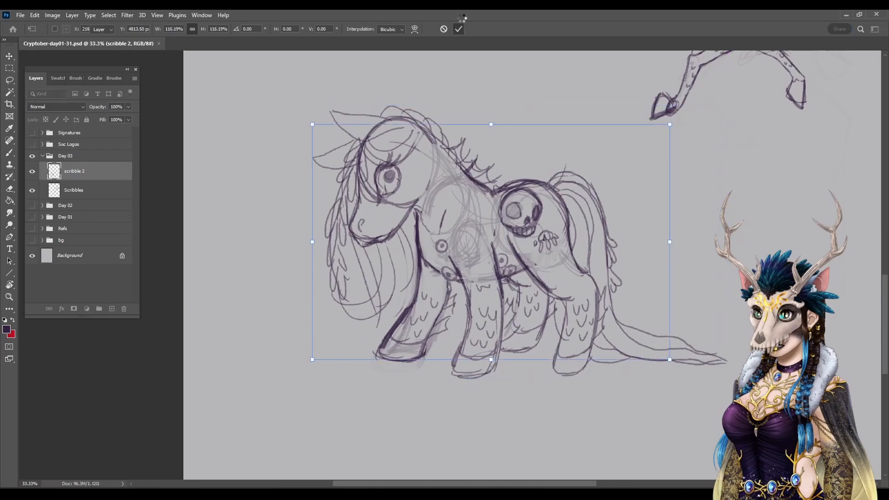
# Step: Fade the whole pony sketch with a 464 px eraser at 67% opacity
pyautogui.click(12, 187)
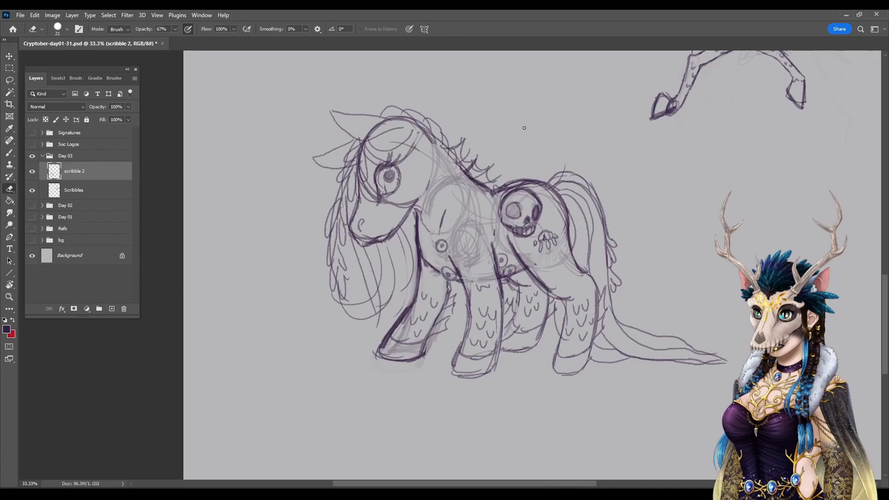
pyautogui.rightClick(623, 150)
pyautogui.click(623, 150)
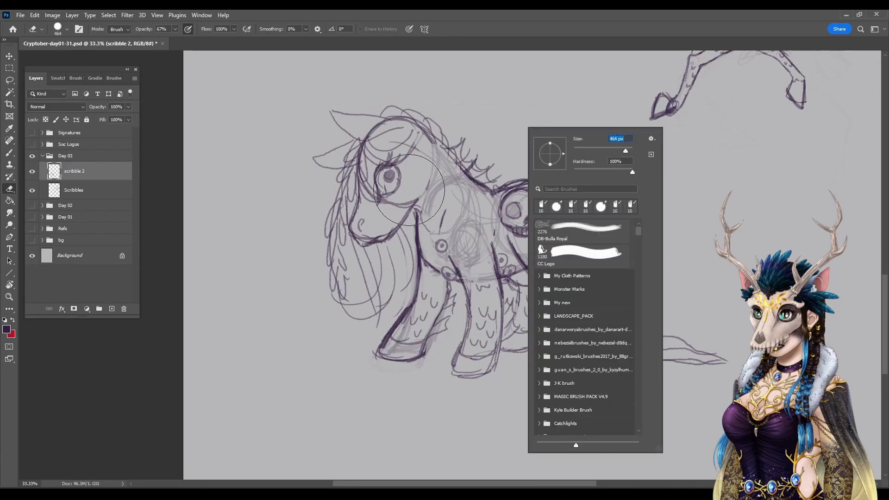
pyautogui.moveTo(425, 135)
pyautogui.mouseDown()
pyautogui.moveTo(359, 132)
pyautogui.moveTo(353, 296)
pyautogui.moveTo(445, 259)
pyautogui.moveTo(510, 306)
pyautogui.moveTo(572, 259)
pyautogui.moveTo(574, 323)
pyautogui.moveTo(701, 346)
pyautogui.mouseUp()
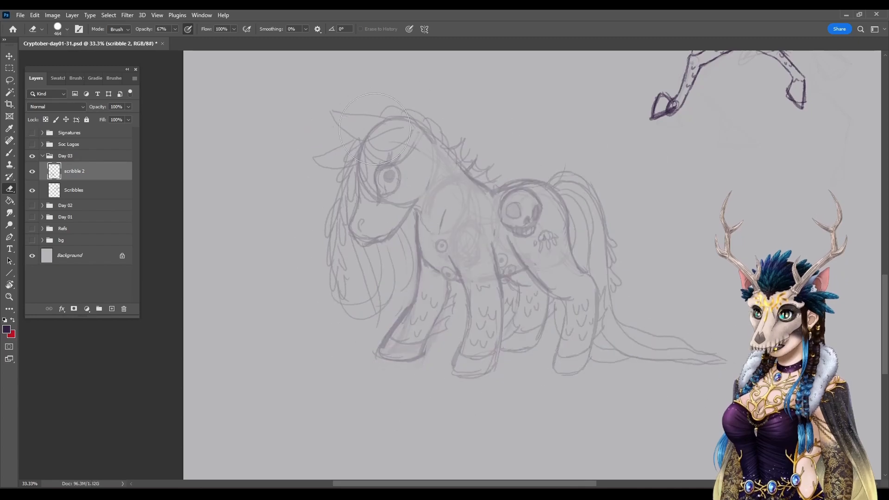
pyautogui.rightClick(295, 125)
pyautogui.click(357, 148)
pyautogui.click(14, 153)
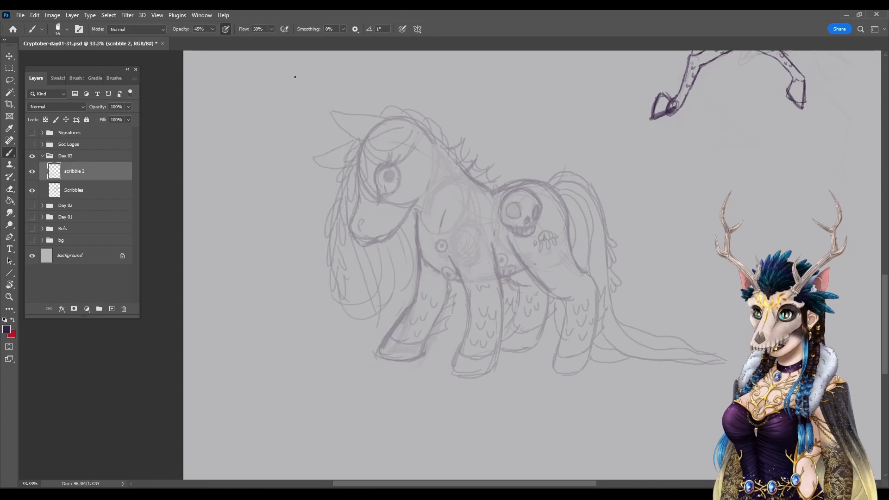
# Step: Redraw both of the pony's pointed ears with darker outlines and inner-ear lines over the faded sketch
pyautogui.press('r')
pyautogui.moveTo(229, 332); pyautogui.dragTo(212, 209)
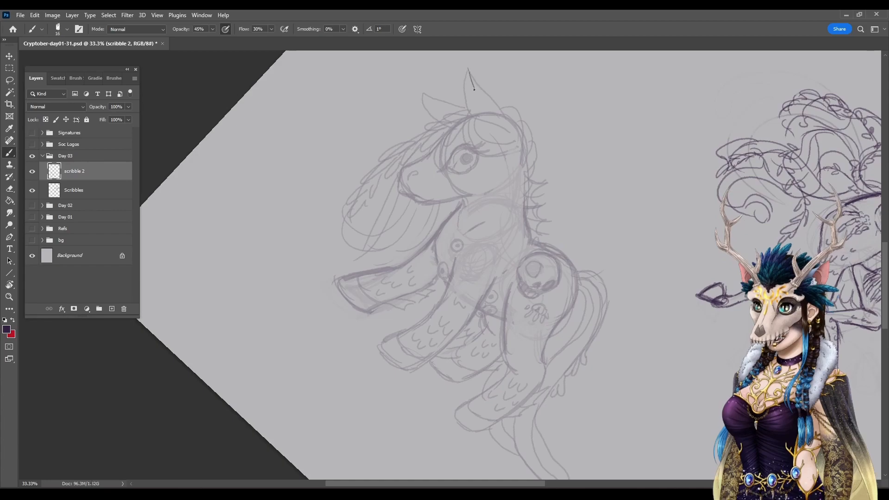
pyautogui.hotkey('ctrl', 'z')
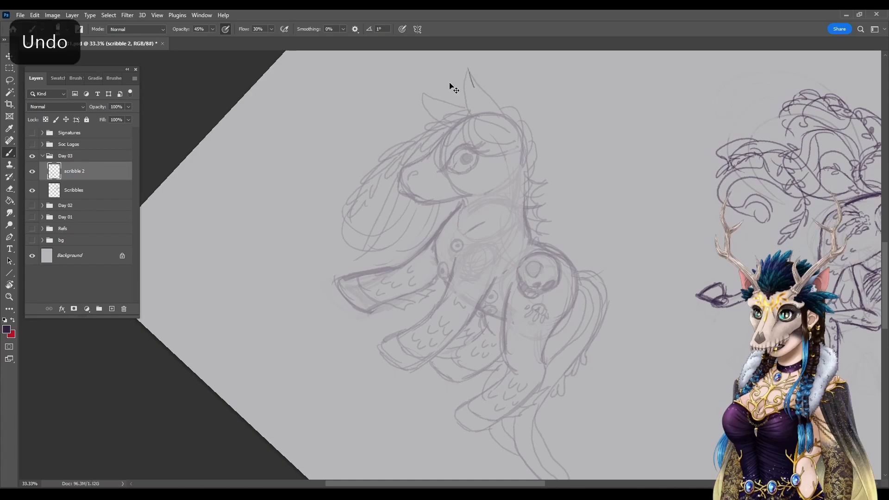
pyautogui.moveTo(468, 72); pyautogui.dragTo(502, 119)
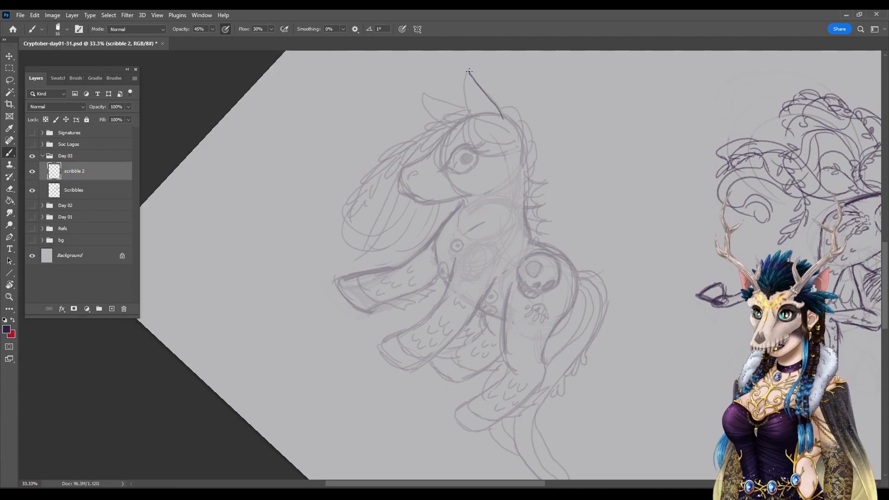
pyautogui.moveTo(468, 74); pyautogui.dragTo(495, 114)
pyautogui.moveTo(465, 97); pyautogui.dragTo(478, 101)
pyautogui.moveTo(467, 70); pyautogui.dragTo(470, 112)
pyautogui.moveTo(469, 112); pyautogui.dragTo(486, 119)
pyautogui.moveTo(423, 93); pyautogui.dragTo(466, 112)
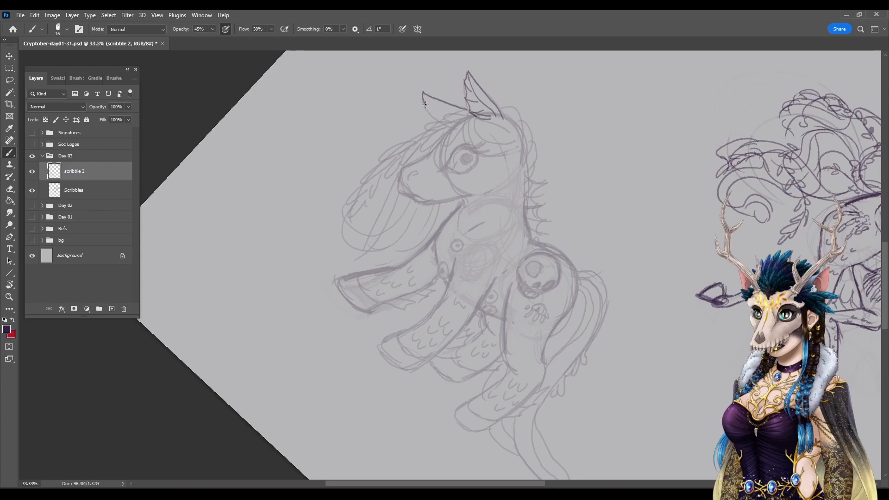
pyautogui.moveTo(431, 95); pyautogui.dragTo(450, 112)
pyautogui.moveTo(423, 98); pyautogui.dragTo(433, 114)
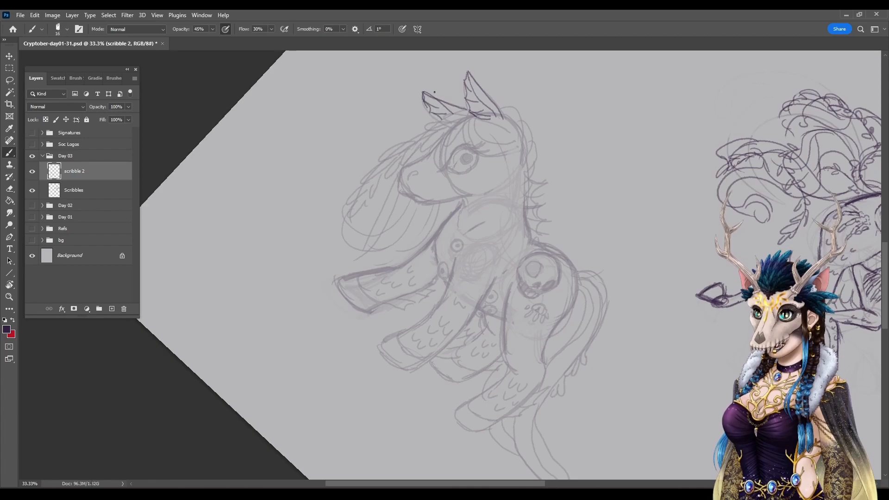
# Step: Redraw the pony's round eye with a bold outline, upper lashes and a shaded pupil
pyautogui.press('r')
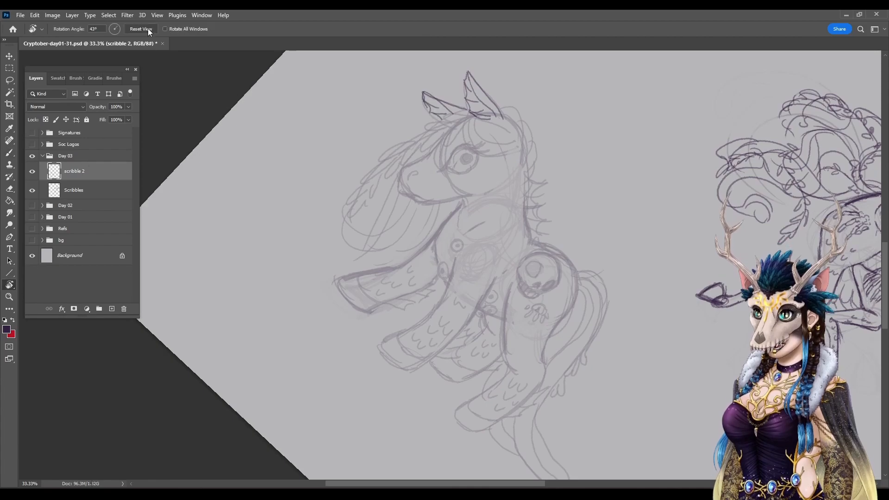
pyautogui.click(141, 29)
pyautogui.press('b')
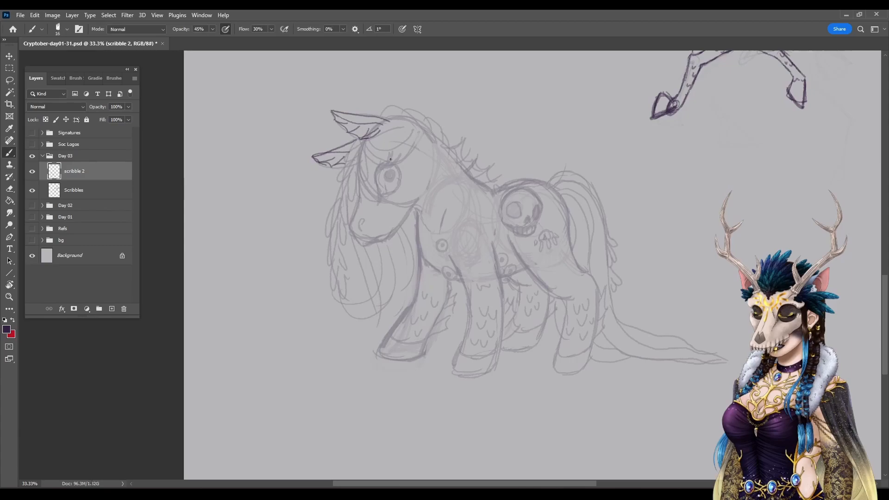
pyautogui.moveTo(385, 165)
pyautogui.mouseDown()
pyautogui.moveTo(376, 186)
pyautogui.moveTo(382, 166)
pyautogui.moveTo(394, 163)
pyautogui.moveTo(399, 173)
pyautogui.moveTo(382, 191)
pyautogui.moveTo(401, 180)
pyautogui.mouseUp()
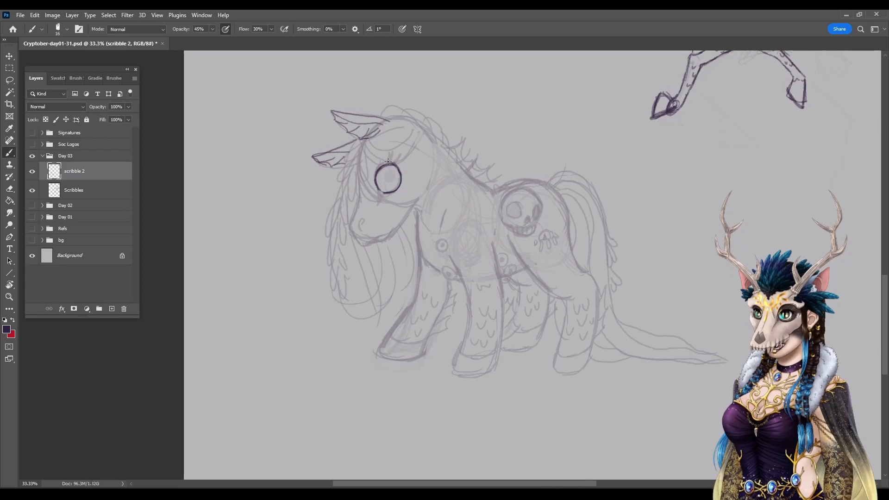
pyautogui.moveTo(391, 192); pyautogui.dragTo(399, 174)
pyautogui.moveTo(392, 148); pyautogui.dragTo(394, 160)
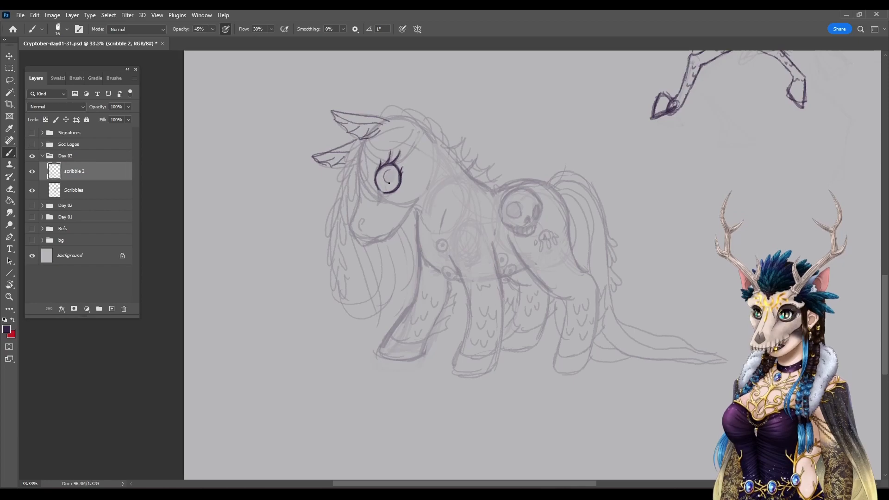
pyautogui.moveTo(390, 169); pyautogui.dragTo(388, 173)
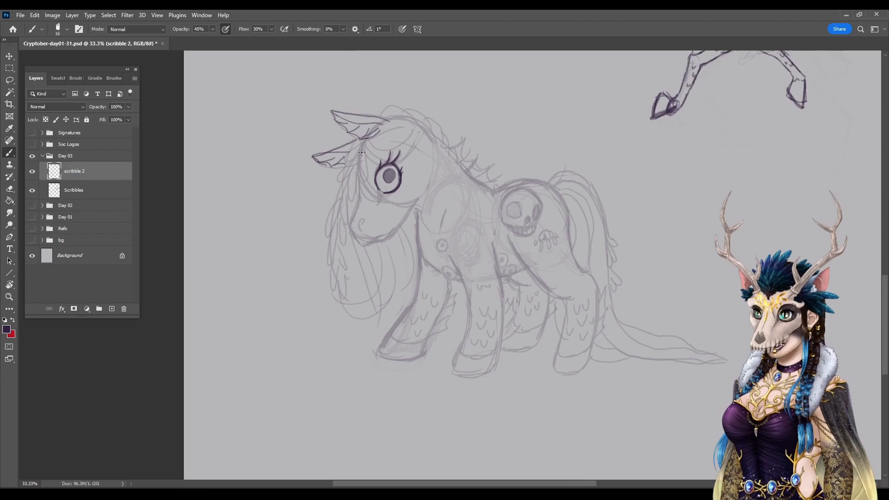
# Step: Outline the front of the pony's face with a curve that sweeps under the eye and back toward the neck
pyautogui.moveTo(362, 138); pyautogui.dragTo(356, 181)
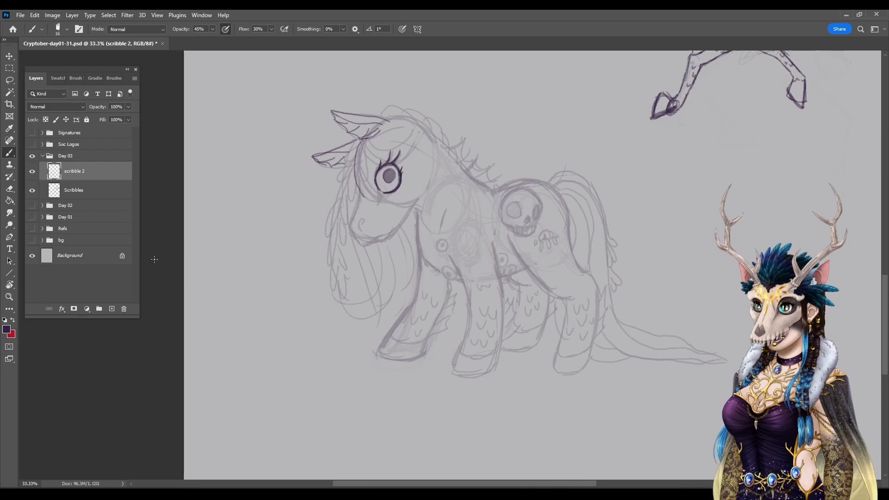
pyautogui.click(10, 285)
pyautogui.moveTo(302, 392); pyautogui.dragTo(247, 189)
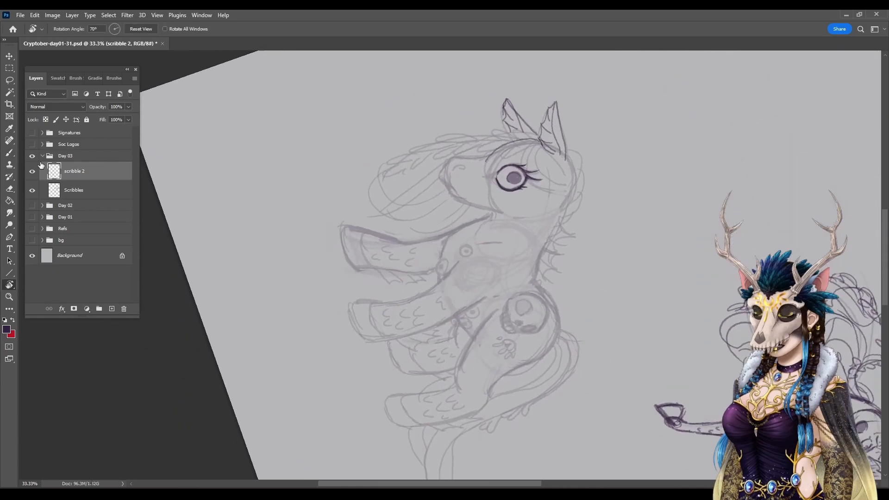
pyautogui.click(9, 152)
pyautogui.moveTo(490, 151)
pyautogui.mouseDown()
pyautogui.moveTo(482, 180)
pyautogui.moveTo(494, 198)
pyautogui.mouseUp()
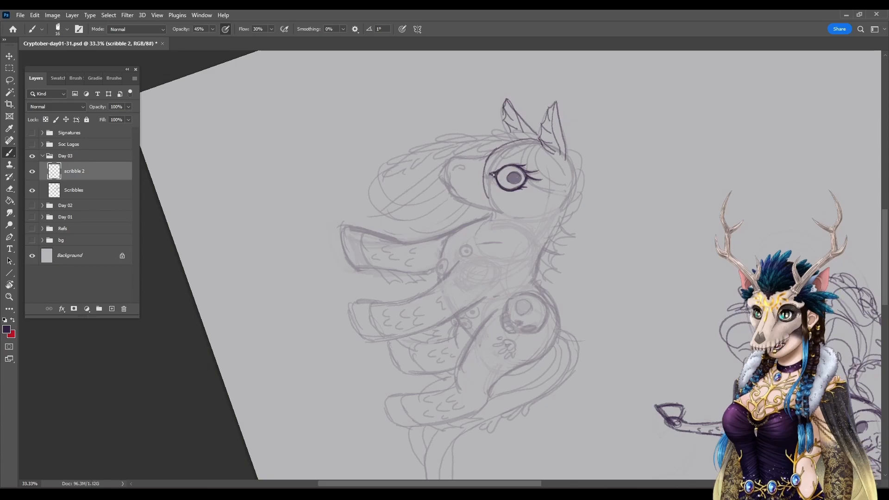
pyautogui.moveTo(493, 155); pyautogui.dragTo(505, 144)
pyautogui.moveTo(499, 154)
pyautogui.mouseDown()
pyautogui.moveTo(489, 194)
pyautogui.moveTo(505, 217)
pyautogui.mouseUp()
pyautogui.moveTo(484, 190); pyautogui.dragTo(544, 267)
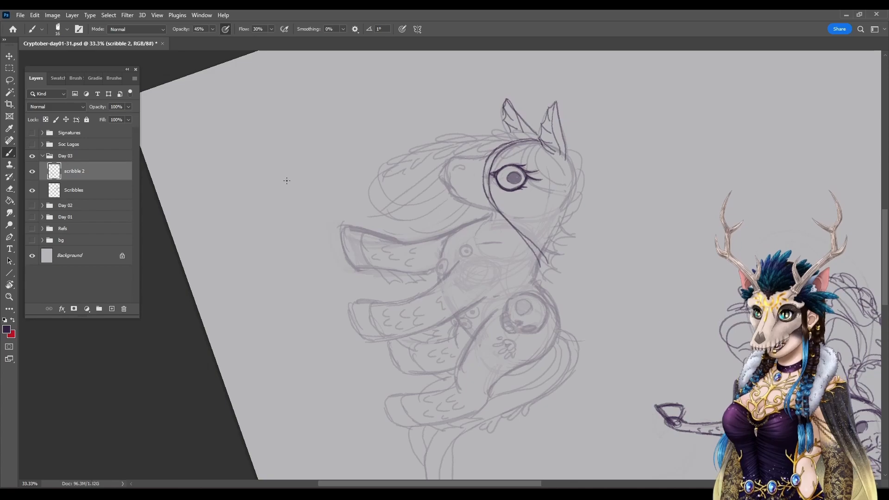
# Step: Draw a curved double line from the forehead above the eye to the back of the pony's head
pyautogui.click(10, 285)
pyautogui.moveTo(318, 106)
pyautogui.mouseDown()
pyautogui.moveTo(294, 111)
pyautogui.moveTo(277, 348)
pyautogui.mouseUp()
pyautogui.click(10, 153)
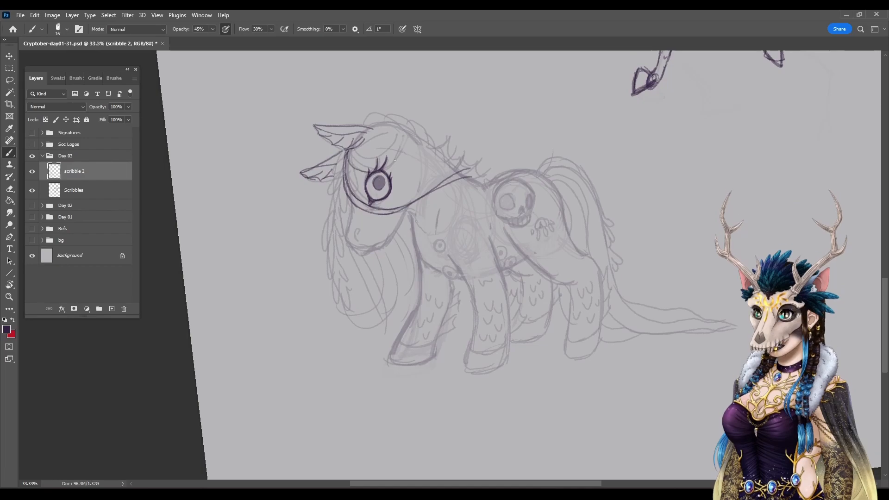
pyautogui.moveTo(399, 158); pyautogui.dragTo(411, 137)
pyautogui.hotkey('ctrl', 'z')
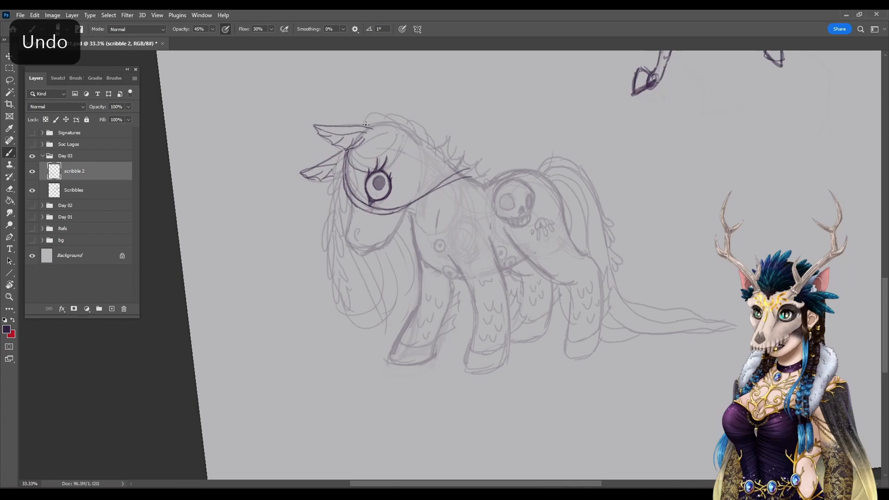
pyautogui.moveTo(388, 166); pyautogui.dragTo(438, 145)
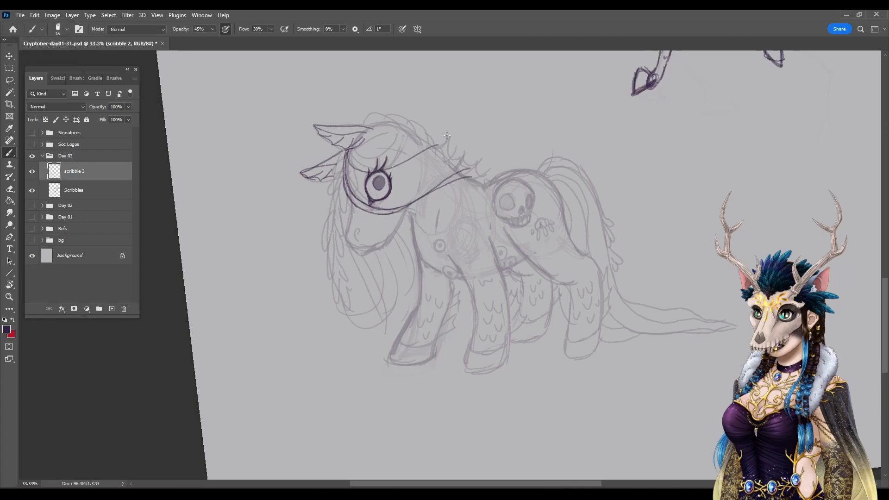
pyautogui.moveTo(356, 161)
pyautogui.mouseDown()
pyautogui.moveTo(364, 169)
pyautogui.moveTo(394, 163)
pyautogui.moveTo(361, 164)
pyautogui.moveTo(441, 142)
pyautogui.mouseUp()
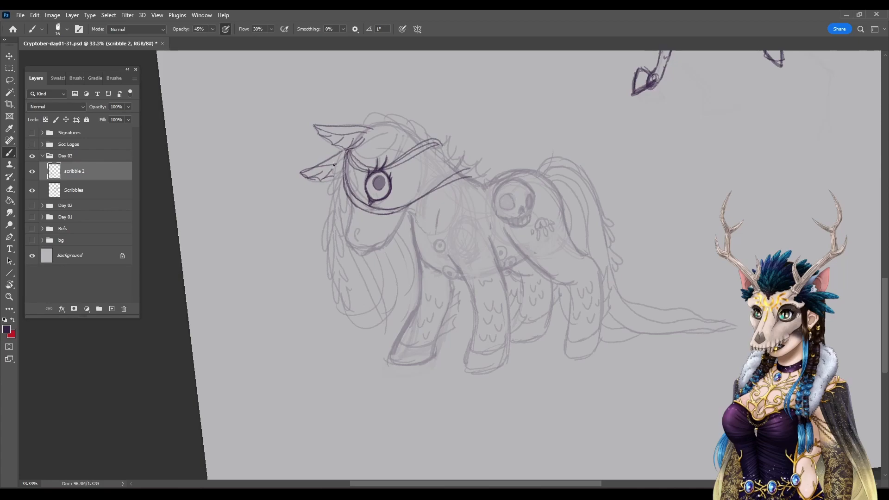
# Step: Redraw the pony's muzzle, nostril and jaw, and add a short line behind the cheek
pyautogui.moveTo(348, 161)
pyautogui.mouseDown()
pyautogui.moveTo(355, 192)
pyautogui.moveTo(345, 239)
pyautogui.moveTo(356, 251)
pyautogui.mouseUp()
pyautogui.moveTo(382, 248); pyautogui.dragTo(412, 205)
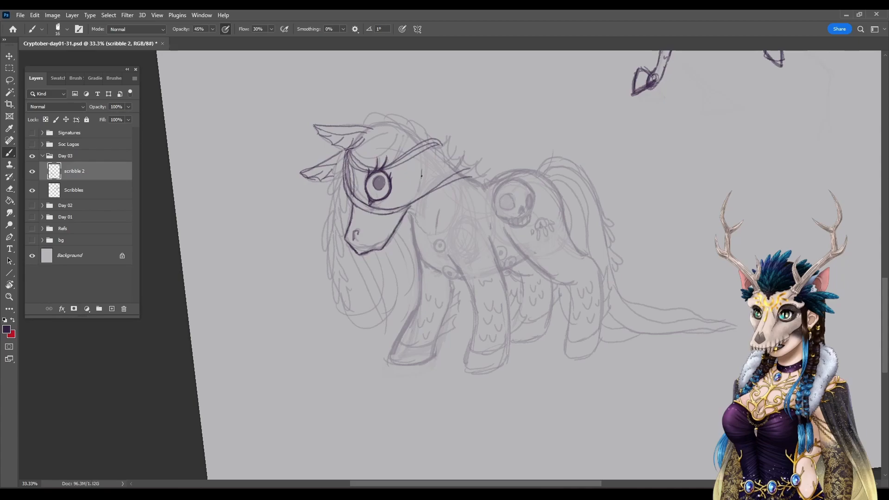
pyautogui.moveTo(421, 168)
pyautogui.mouseDown()
pyautogui.moveTo(415, 217)
pyautogui.moveTo(436, 225)
pyautogui.moveTo(413, 225)
pyautogui.moveTo(415, 250)
pyautogui.mouseUp()
# Step: Redraw the chest and the forward front leg down to the hoof, along with the ringed circles on the chest
pyautogui.moveTo(413, 233)
pyautogui.mouseDown()
pyautogui.moveTo(422, 297)
pyautogui.moveTo(391, 365)
pyautogui.mouseUp()
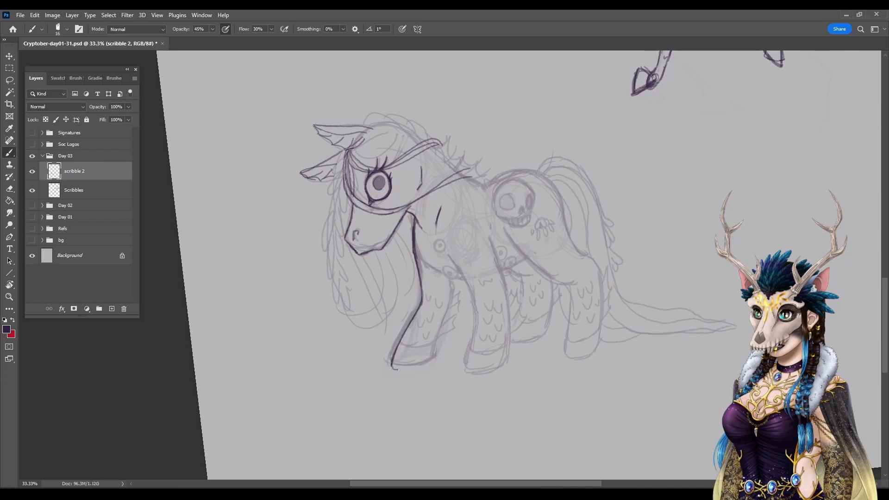
pyautogui.moveTo(409, 369); pyautogui.dragTo(428, 359)
pyautogui.moveTo(421, 252)
pyautogui.mouseDown()
pyautogui.moveTo(451, 300)
pyautogui.moveTo(431, 352)
pyautogui.mouseUp()
pyautogui.moveTo(437, 239); pyautogui.dragTo(444, 246)
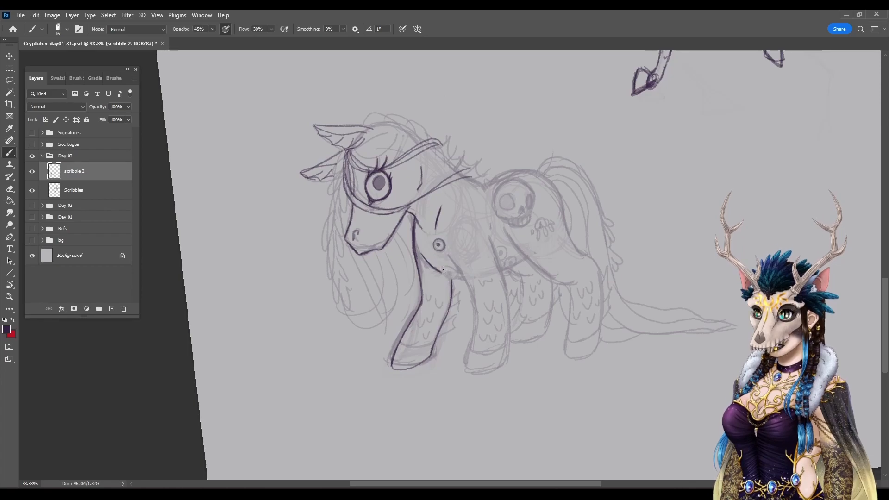
pyautogui.moveTo(443, 272)
pyautogui.mouseDown()
pyautogui.moveTo(456, 279)
pyautogui.moveTo(444, 271)
pyautogui.moveTo(450, 270)
pyautogui.mouseUp()
# Step: Redraw the nearer front leg with its hoof and the ringed circles on the belly behind it
pyautogui.moveTo(452, 238)
pyautogui.mouseDown()
pyautogui.moveTo(475, 314)
pyautogui.moveTo(464, 368)
pyautogui.moveTo(468, 358)
pyautogui.moveTo(495, 358)
pyautogui.moveTo(464, 363)
pyautogui.moveTo(476, 372)
pyautogui.moveTo(505, 361)
pyautogui.moveTo(468, 368)
pyautogui.moveTo(500, 364)
pyautogui.mouseUp()
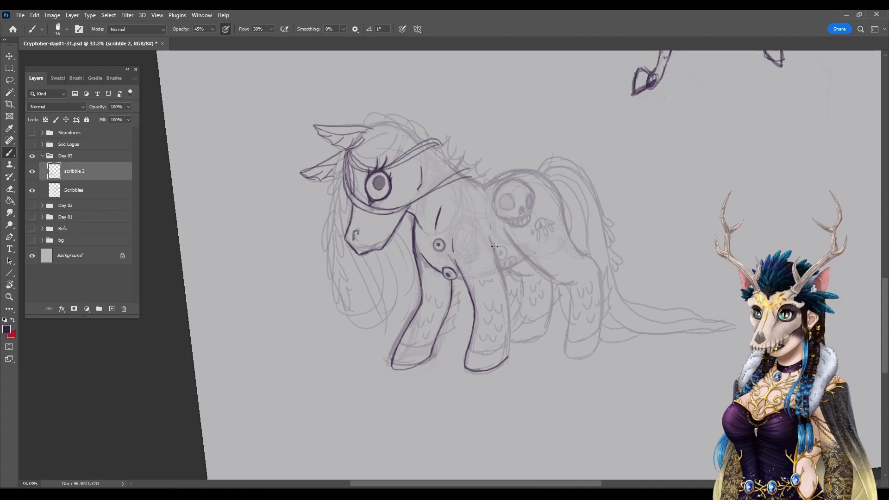
pyautogui.moveTo(494, 250)
pyautogui.mouseDown()
pyautogui.moveTo(512, 304)
pyautogui.moveTo(509, 322)
pyautogui.moveTo(506, 298)
pyautogui.moveTo(508, 356)
pyautogui.mouseUp()
pyautogui.moveTo(506, 265)
pyautogui.mouseDown()
pyautogui.moveTo(513, 270)
pyautogui.moveTo(518, 255)
pyautogui.moveTo(514, 265)
pyautogui.mouseUp()
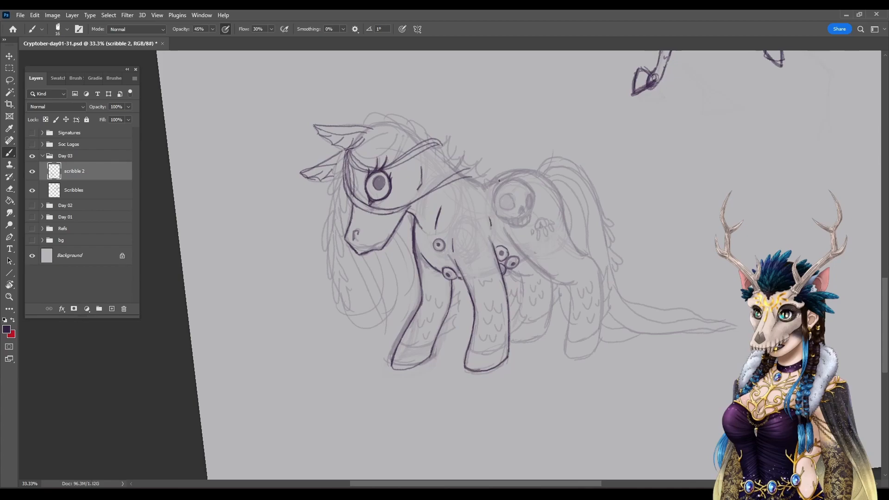
# Step: Redraw the near hind leg from the belly and thigh line down around the hoof
pyautogui.hotkey('ctrl', 'z')
pyautogui.moveTo(517, 252); pyautogui.dragTo(570, 285)
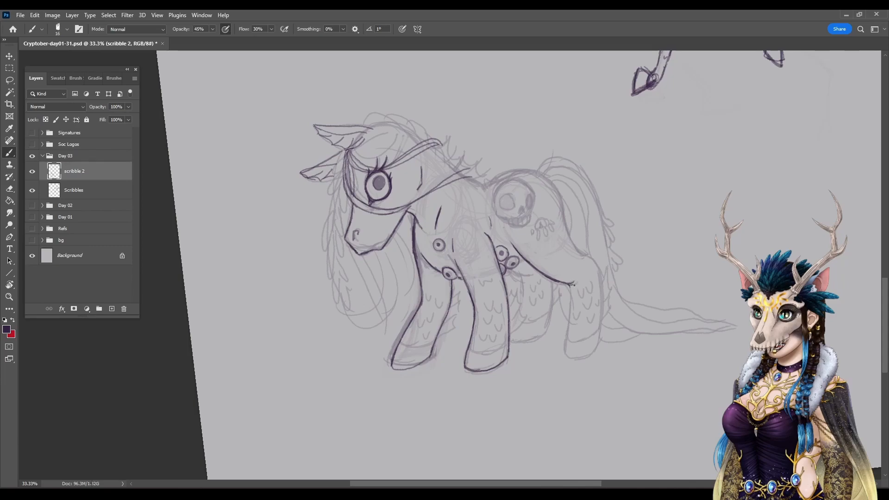
pyautogui.moveTo(569, 289); pyautogui.dragTo(564, 351)
pyautogui.moveTo(569, 326)
pyautogui.mouseDown()
pyautogui.moveTo(564, 348)
pyautogui.moveTo(577, 359)
pyautogui.moveTo(590, 353)
pyautogui.mouseUp()
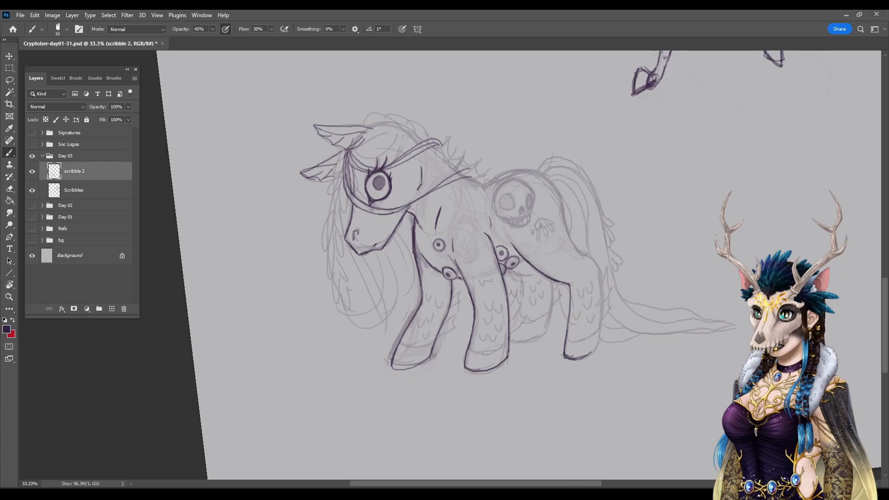
pyautogui.moveTo(582, 357); pyautogui.dragTo(597, 348)
# Step: Redraw the pony's back and rump contour from the withers down to the rear of the thigh
pyautogui.moveTo(467, 176); pyautogui.dragTo(486, 186)
pyautogui.moveTo(492, 182); pyautogui.dragTo(538, 169)
pyautogui.moveTo(537, 170)
pyautogui.mouseDown()
pyautogui.moveTo(563, 198)
pyautogui.moveTo(576, 248)
pyautogui.mouseUp()
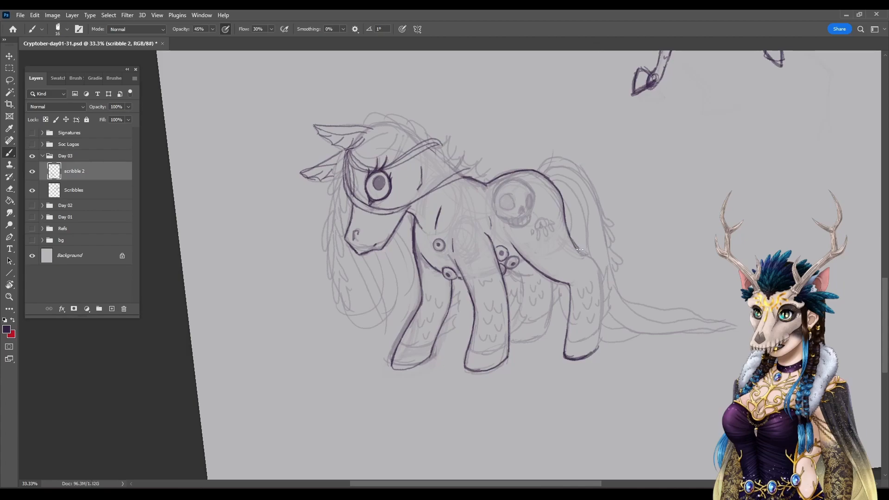
# Step: Redraw the back edge of the near hind leg and the hoof lines across that leg and both front legs
pyautogui.moveTo(574, 242)
pyautogui.mouseDown()
pyautogui.moveTo(599, 267)
pyautogui.moveTo(599, 347)
pyautogui.mouseUp()
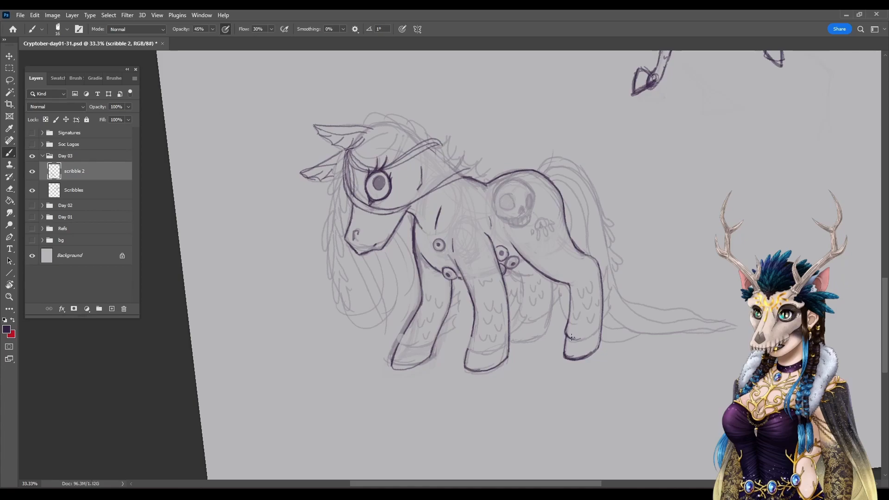
pyautogui.moveTo(583, 339); pyautogui.dragTo(597, 329)
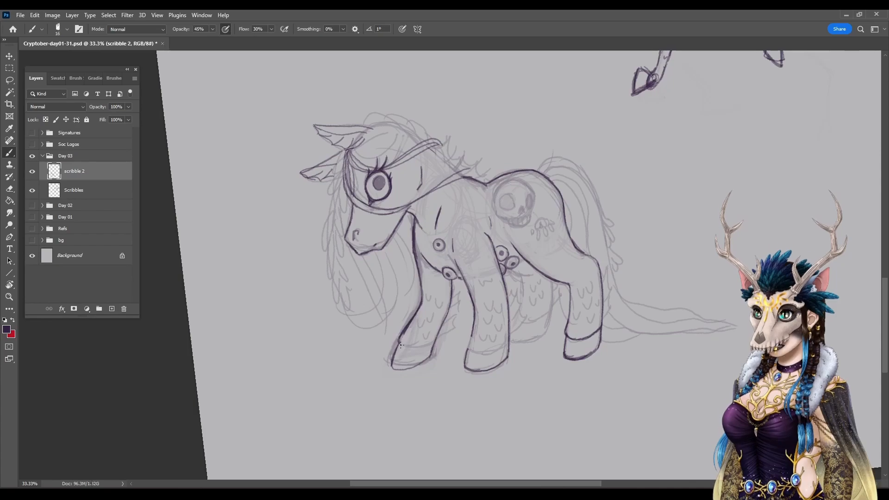
pyautogui.moveTo(402, 344); pyautogui.dragTo(430, 347)
pyautogui.moveTo(475, 314); pyautogui.dragTo(468, 348)
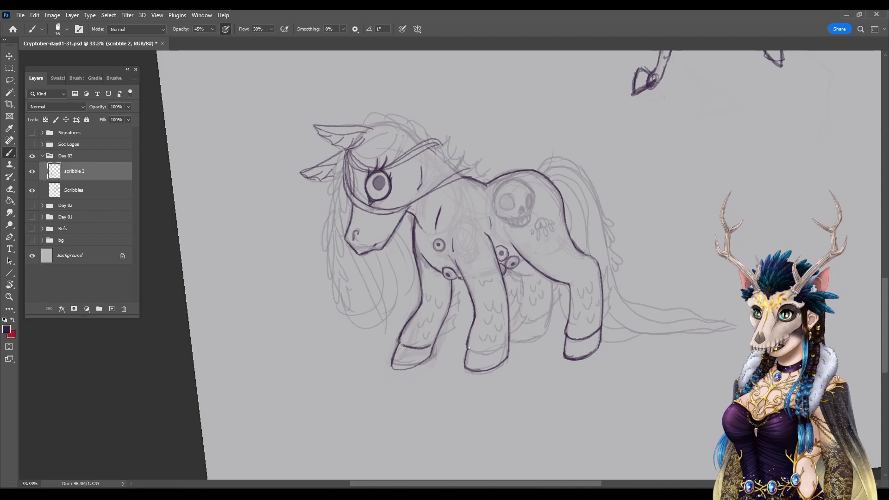
pyautogui.moveTo(468, 349)
pyautogui.mouseDown()
pyautogui.moveTo(509, 342)
pyautogui.moveTo(465, 357)
pyautogui.moveTo(465, 371)
pyautogui.moveTo(467, 357)
pyautogui.moveTo(463, 369)
pyautogui.moveTo(466, 360)
pyautogui.moveTo(464, 370)
pyautogui.moveTo(486, 369)
pyautogui.mouseUp()
# Step: Rotate the canvas and darken the front edges of both front hooves
pyautogui.press('r')
pyautogui.moveTo(347, 416); pyautogui.dragTo(90, 170)
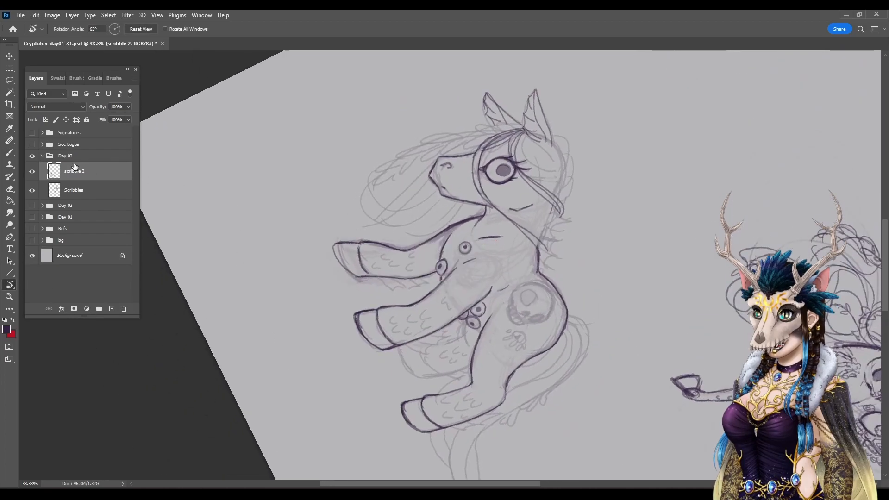
pyautogui.press('b')
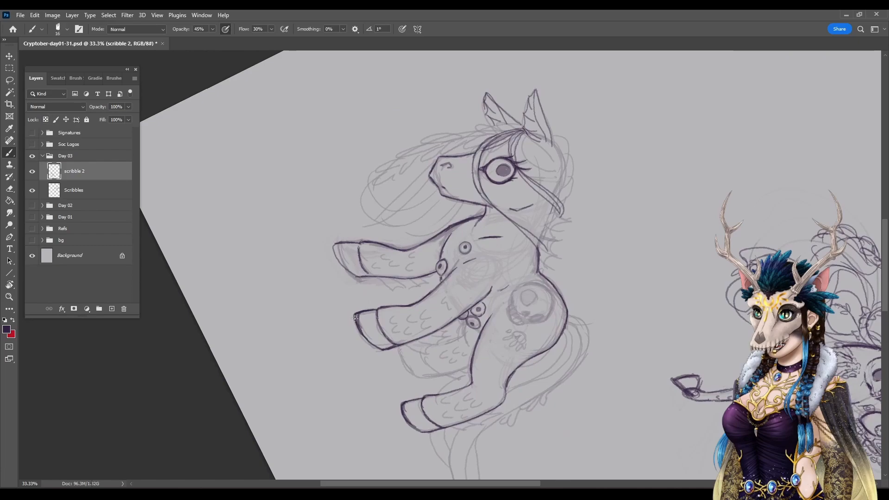
pyautogui.moveTo(355, 318); pyautogui.dragTo(371, 344)
# Step: Reset the canvas rotation and redraw the front contour of the far hind leg below the belly
pyautogui.press('r')
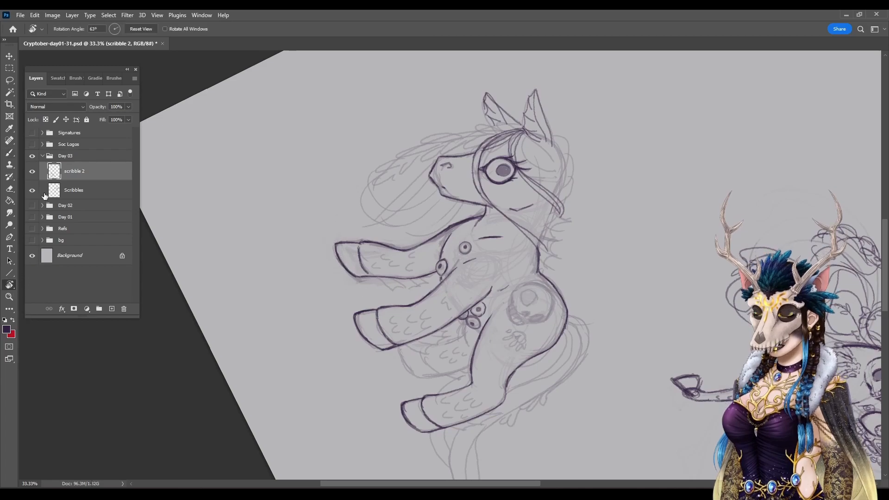
pyautogui.click(139, 29)
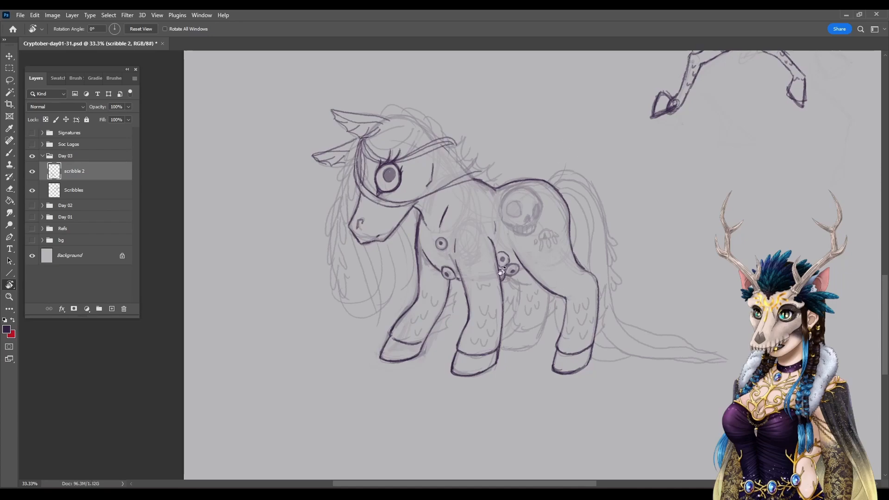
pyautogui.click(9, 153)
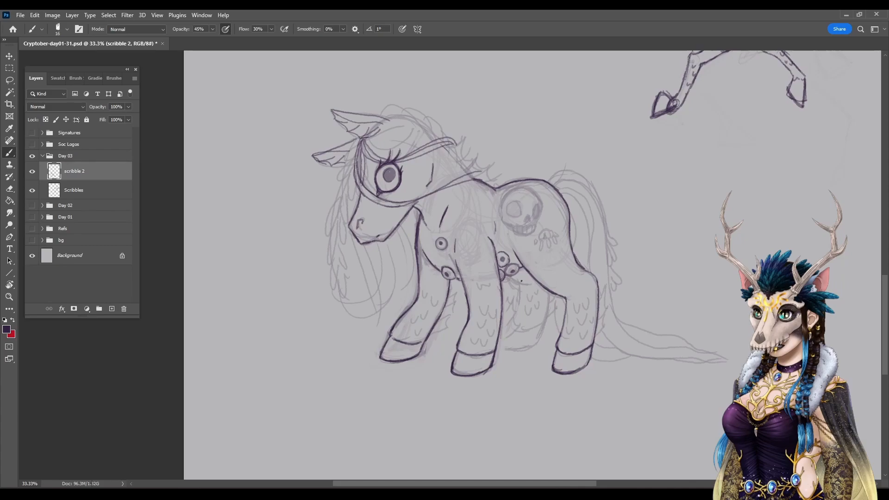
pyautogui.moveTo(523, 285)
pyautogui.mouseDown()
pyautogui.moveTo(509, 278)
pyautogui.moveTo(528, 286)
pyautogui.moveTo(513, 319)
pyautogui.mouseUp()
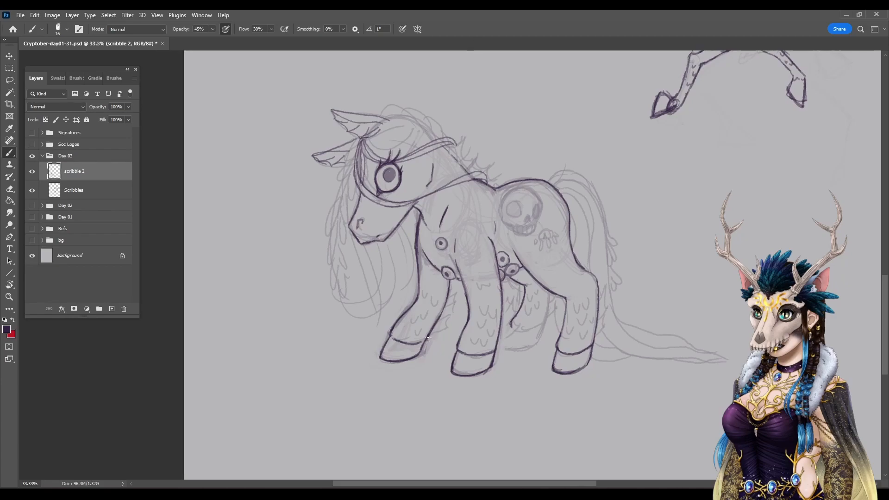
# Step: Redraw the spiky fins along the backs of both front legs
pyautogui.moveTo(434, 327); pyautogui.dragTo(446, 313)
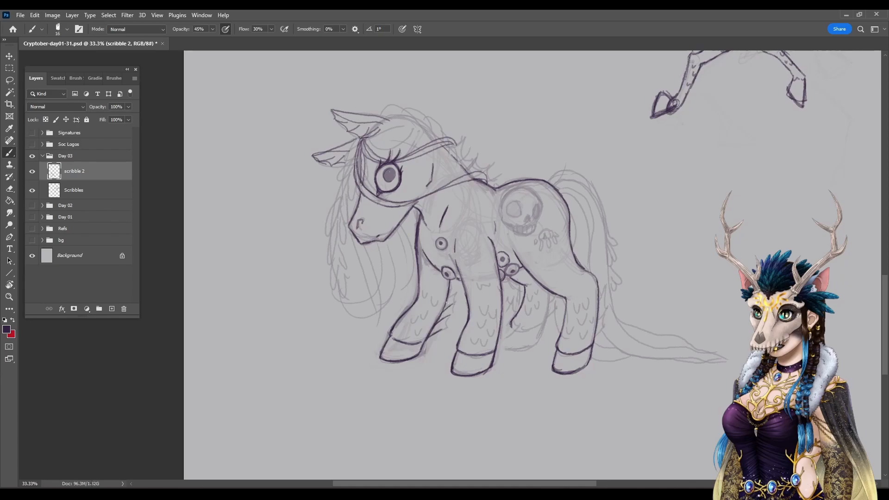
pyautogui.moveTo(450, 305); pyautogui.dragTo(456, 295)
pyautogui.moveTo(498, 344)
pyautogui.mouseDown()
pyautogui.moveTo(511, 331)
pyautogui.moveTo(513, 296)
pyautogui.mouseUp()
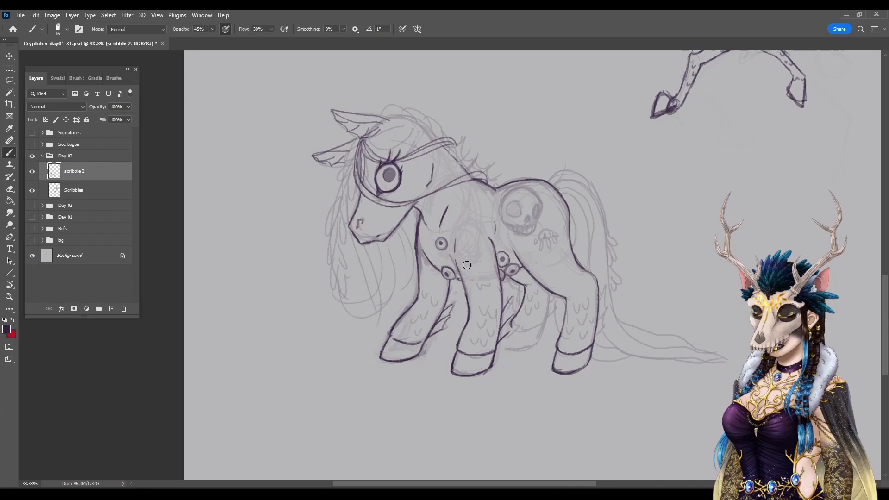
# Step: Redraw the far hind leg's back edge and hoof, plus the spiky fin behind the near hind leg
pyautogui.moveTo(512, 299); pyautogui.dragTo(509, 331)
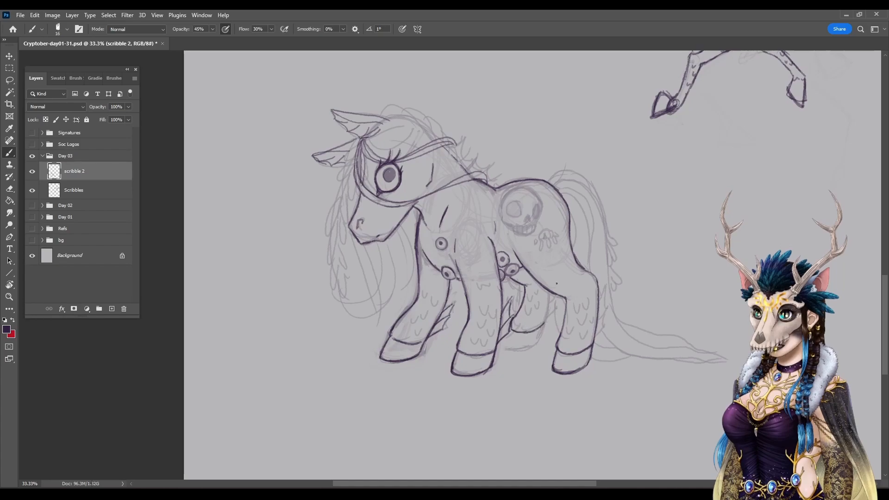
pyautogui.moveTo(552, 293); pyautogui.dragTo(543, 327)
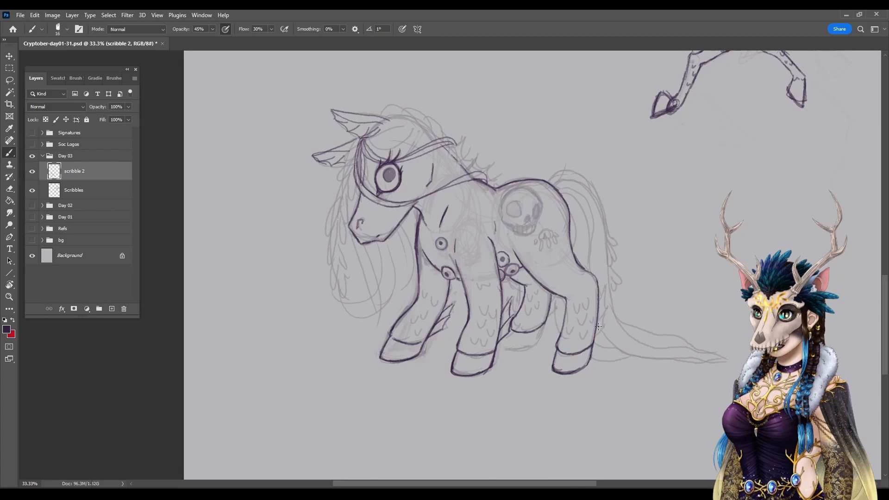
pyautogui.moveTo(596, 337)
pyautogui.mouseDown()
pyautogui.moveTo(605, 324)
pyautogui.moveTo(599, 313)
pyautogui.mouseUp()
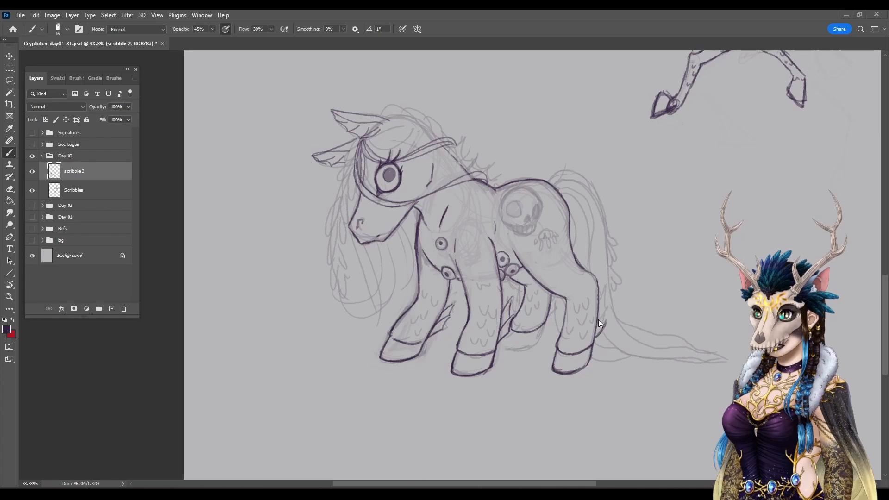
pyautogui.moveTo(607, 307)
pyautogui.mouseDown()
pyautogui.moveTo(599, 322)
pyautogui.moveTo(601, 315)
pyautogui.mouseUp()
pyautogui.moveTo(606, 281); pyautogui.dragTo(602, 303)
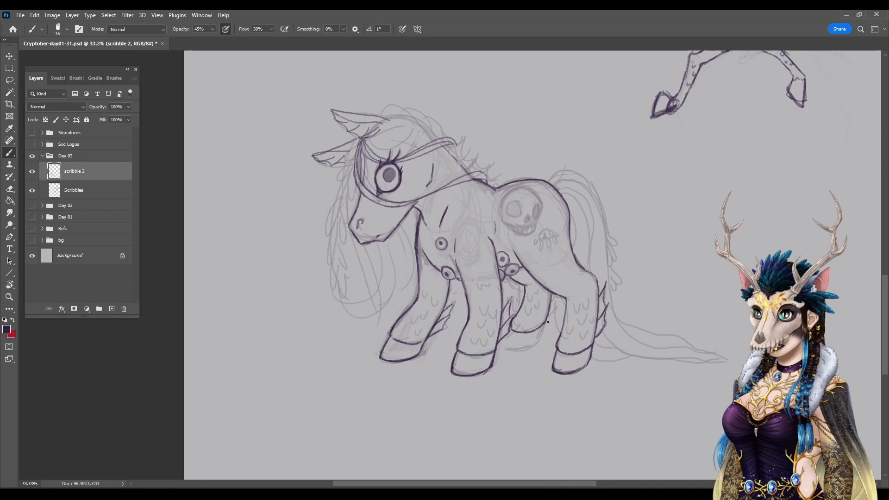
pyautogui.moveTo(498, 342)
pyautogui.mouseDown()
pyautogui.moveTo(535, 346)
pyautogui.moveTo(557, 305)
pyautogui.mouseUp()
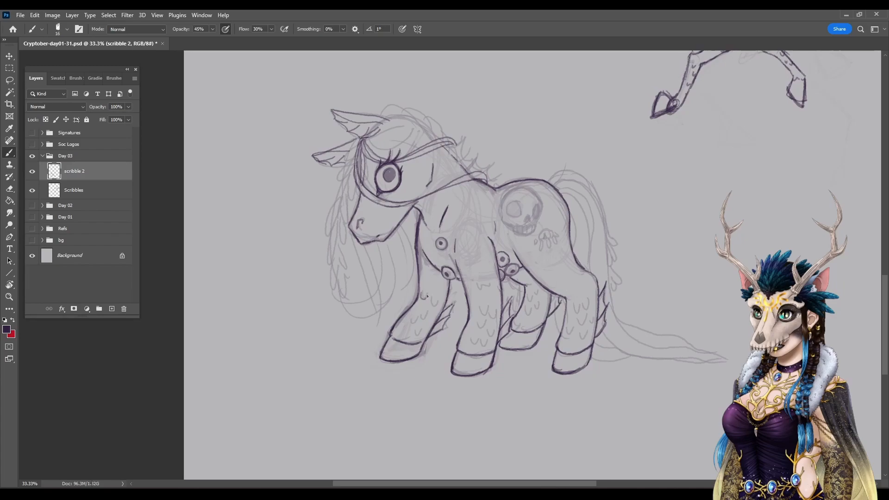
# Step: Redraw the curved scale marks on the lower part of all four legs
pyautogui.moveTo(421, 293); pyautogui.dragTo(436, 300)
pyautogui.moveTo(407, 317); pyautogui.dragTo(416, 317)
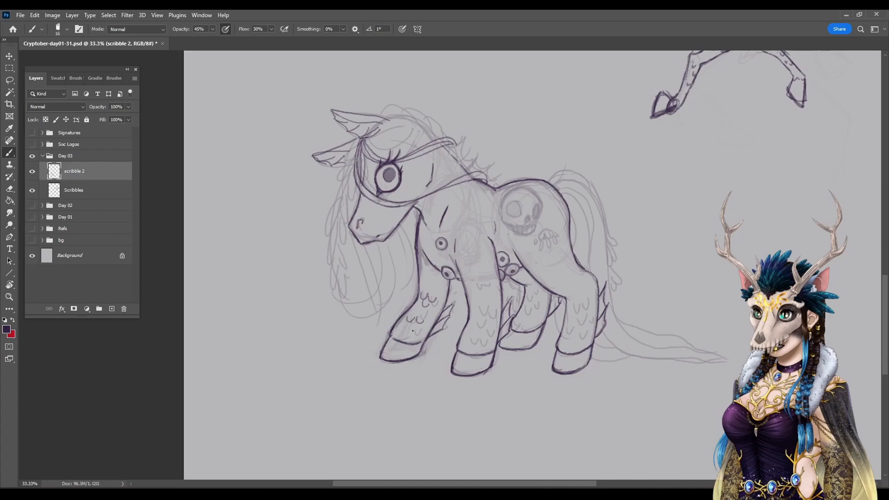
pyautogui.moveTo(409, 325); pyautogui.dragTo(416, 327)
pyautogui.moveTo(534, 298); pyautogui.dragTo(542, 300)
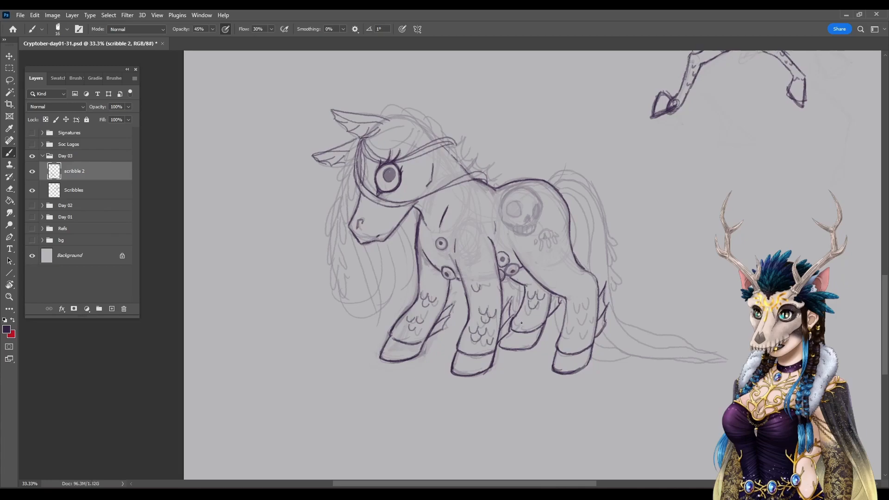
pyautogui.moveTo(526, 317); pyautogui.dragTo(533, 318)
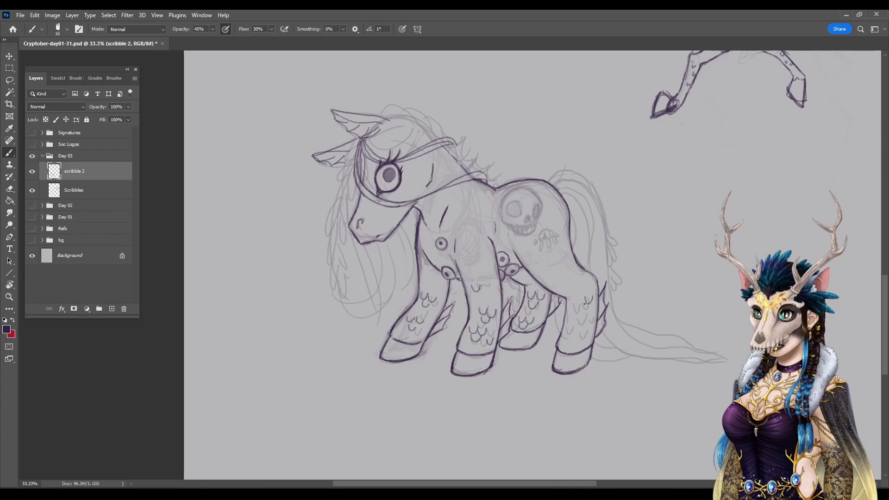
pyautogui.moveTo(577, 304)
pyautogui.mouseDown()
pyautogui.moveTo(592, 310)
pyautogui.moveTo(573, 323)
pyautogui.moveTo(590, 335)
pyautogui.mouseUp()
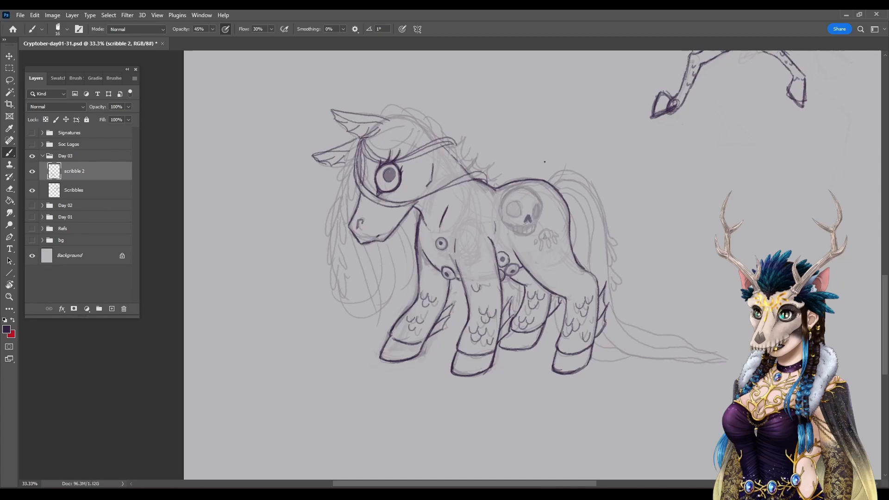
# Step: Redraw the skull on the pony's flank with its eye sockets and teeth, and the small mark beside it
pyautogui.moveTo(540, 206); pyautogui.dragTo(534, 211)
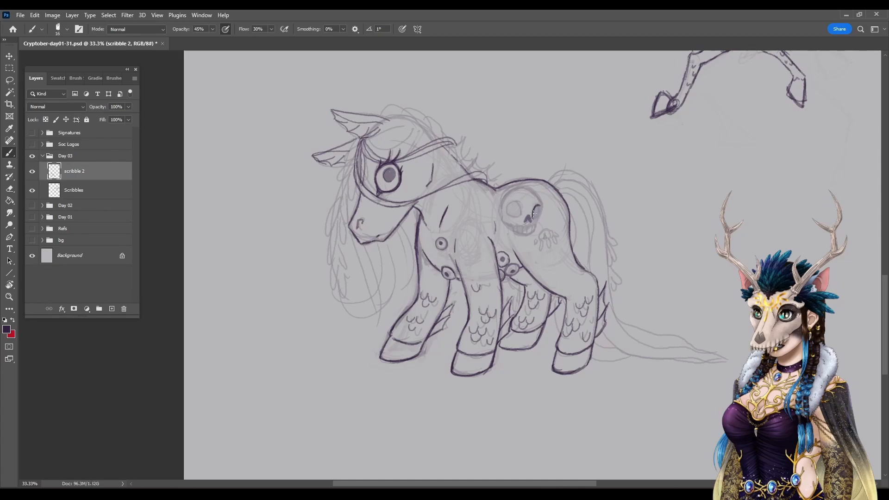
pyautogui.moveTo(535, 212); pyautogui.dragTo(540, 210)
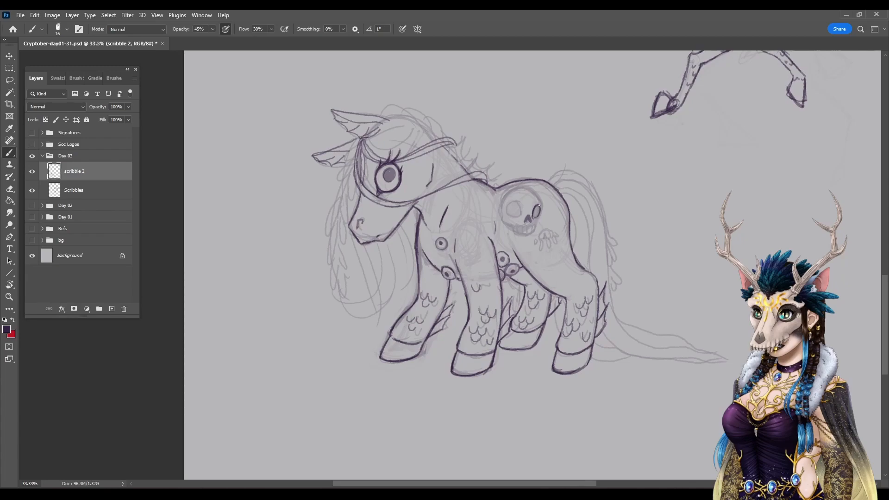
pyautogui.moveTo(517, 203); pyautogui.dragTo(518, 205)
pyautogui.moveTo(521, 206); pyautogui.dragTo(516, 216)
pyautogui.moveTo(544, 232)
pyautogui.mouseDown()
pyautogui.moveTo(542, 240)
pyautogui.moveTo(556, 237)
pyautogui.moveTo(542, 244)
pyautogui.moveTo(559, 242)
pyautogui.mouseUp()
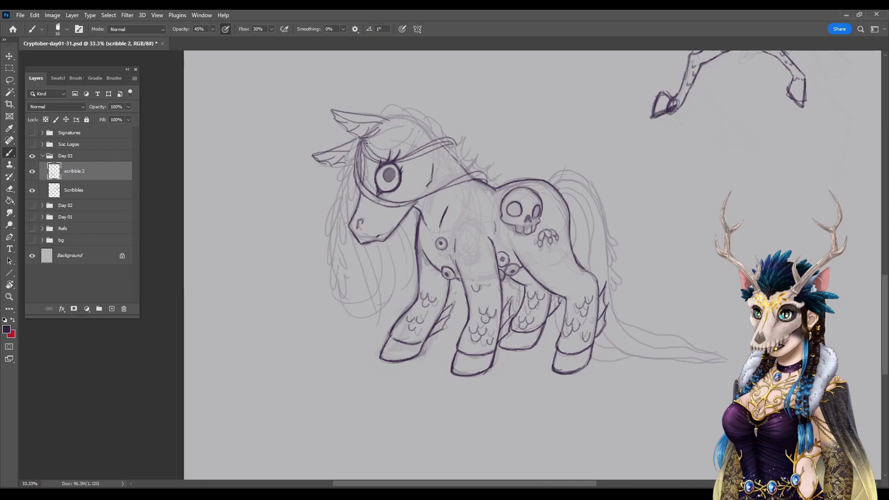
# Step: Redraw the hair over the top of the head and the spiky webbed crest down the neck to the withers
pyautogui.moveTo(404, 140); pyautogui.dragTo(426, 122)
pyautogui.moveTo(365, 144)
pyautogui.mouseDown()
pyautogui.moveTo(387, 153)
pyautogui.moveTo(419, 123)
pyautogui.moveTo(400, 145)
pyautogui.moveTo(433, 127)
pyautogui.mouseUp()
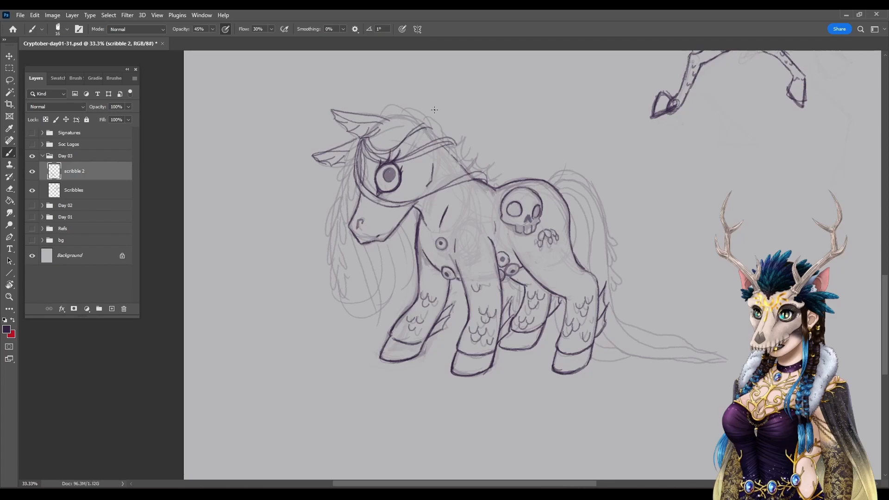
pyautogui.moveTo(377, 115)
pyautogui.mouseDown()
pyautogui.moveTo(384, 113)
pyautogui.moveTo(413, 120)
pyautogui.moveTo(400, 110)
pyautogui.moveTo(419, 113)
pyautogui.moveTo(420, 121)
pyautogui.moveTo(385, 120)
pyautogui.moveTo(434, 119)
pyautogui.moveTo(426, 116)
pyautogui.moveTo(441, 137)
pyautogui.moveTo(427, 130)
pyautogui.moveTo(440, 141)
pyautogui.moveTo(445, 133)
pyautogui.moveTo(451, 152)
pyautogui.moveTo(471, 145)
pyautogui.moveTo(460, 156)
pyautogui.moveTo(478, 141)
pyautogui.moveTo(451, 145)
pyautogui.moveTo(466, 137)
pyautogui.moveTo(477, 165)
pyautogui.moveTo(465, 169)
pyautogui.moveTo(489, 160)
pyautogui.moveTo(480, 172)
pyautogui.moveTo(493, 164)
pyautogui.moveTo(505, 171)
pyautogui.mouseUp()
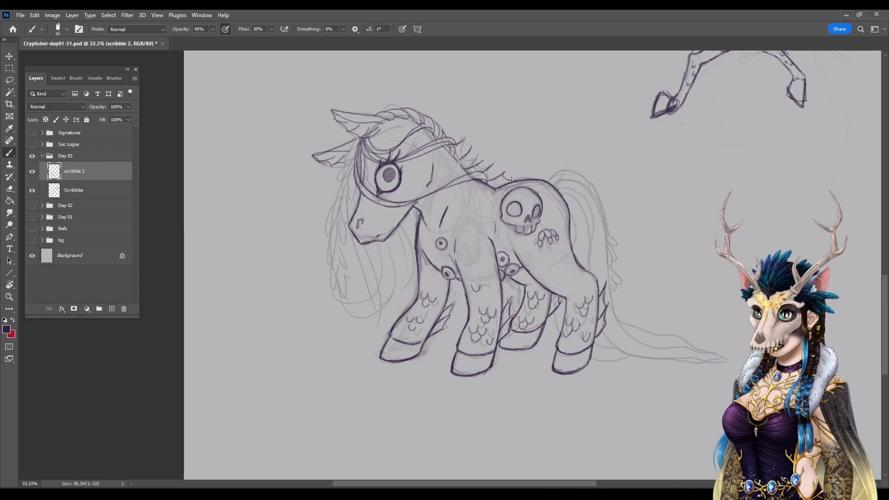
pyautogui.moveTo(493, 163)
pyautogui.mouseDown()
pyautogui.moveTo(513, 151)
pyautogui.moveTo(485, 159)
pyautogui.moveTo(489, 168)
pyautogui.moveTo(472, 152)
pyautogui.mouseUp()
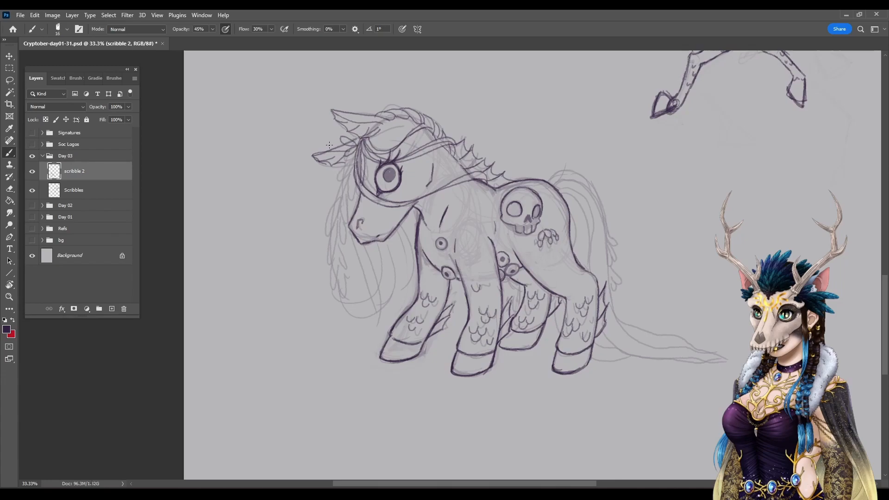
# Step: Draw leafy strands curling out past the ears and hanging down in front of the pony's face
pyautogui.moveTo(319, 132)
pyautogui.mouseDown()
pyautogui.moveTo(326, 122)
pyautogui.moveTo(322, 137)
pyautogui.moveTo(309, 131)
pyautogui.moveTo(320, 135)
pyautogui.moveTo(316, 145)
pyautogui.moveTo(340, 135)
pyautogui.moveTo(326, 139)
pyautogui.moveTo(350, 149)
pyautogui.mouseUp()
pyautogui.moveTo(310, 125)
pyautogui.mouseDown()
pyautogui.moveTo(345, 171)
pyautogui.moveTo(355, 154)
pyautogui.moveTo(320, 227)
pyautogui.moveTo(319, 251)
pyautogui.moveTo(355, 279)
pyautogui.mouseUp()
pyautogui.moveTo(355, 154)
pyautogui.mouseDown()
pyautogui.moveTo(352, 173)
pyautogui.moveTo(334, 172)
pyautogui.moveTo(347, 173)
pyautogui.moveTo(347, 188)
pyautogui.moveTo(347, 170)
pyautogui.moveTo(327, 188)
pyautogui.moveTo(340, 184)
pyautogui.moveTo(340, 201)
pyautogui.moveTo(341, 182)
pyautogui.moveTo(311, 227)
pyautogui.moveTo(315, 251)
pyautogui.moveTo(323, 239)
pyautogui.moveTo(320, 271)
pyautogui.moveTo(320, 255)
pyautogui.moveTo(334, 263)
pyautogui.moveTo(326, 260)
pyautogui.moveTo(324, 270)
pyautogui.moveTo(337, 288)
pyautogui.moveTo(332, 272)
pyautogui.moveTo(346, 271)
pyautogui.moveTo(340, 275)
pyautogui.moveTo(357, 290)
pyautogui.moveTo(356, 266)
pyautogui.moveTo(347, 279)
pyautogui.moveTo(370, 270)
pyautogui.mouseUp()
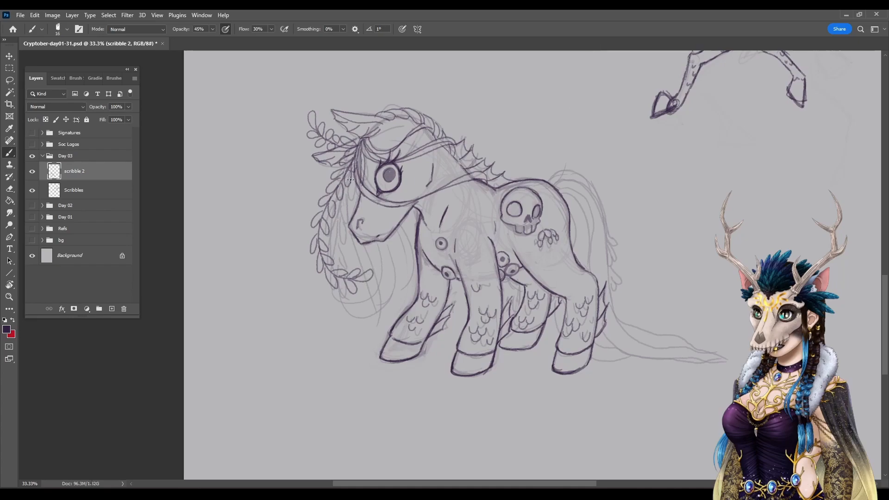
pyautogui.moveTo(347, 190)
pyautogui.mouseDown()
pyautogui.moveTo(342, 232)
pyautogui.moveTo(363, 261)
pyautogui.mouseUp()
pyautogui.moveTo(356, 181)
pyautogui.mouseDown()
pyautogui.moveTo(344, 211)
pyautogui.moveTo(359, 249)
pyautogui.moveTo(345, 241)
pyautogui.moveTo(381, 284)
pyautogui.moveTo(386, 314)
pyautogui.mouseUp()
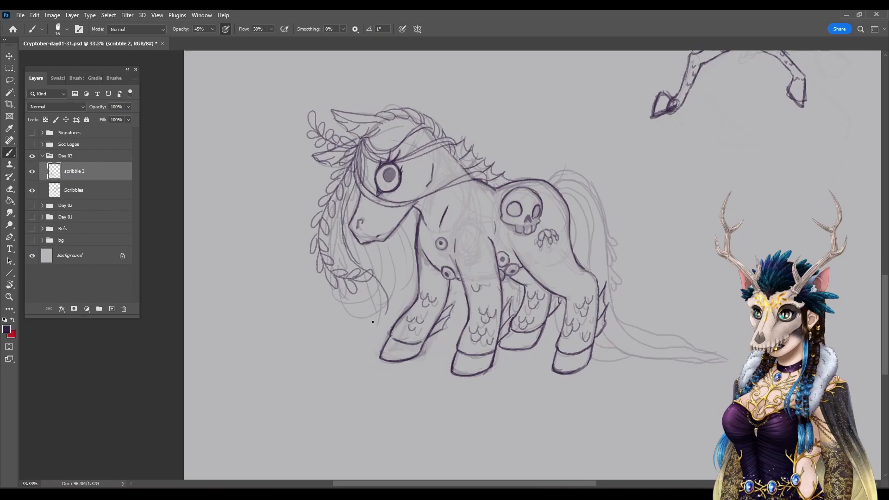
pyautogui.moveTo(349, 250)
pyautogui.mouseDown()
pyautogui.moveTo(391, 296)
pyautogui.moveTo(371, 330)
pyautogui.mouseUp()
pyautogui.moveTo(342, 199)
pyautogui.mouseDown()
pyautogui.moveTo(335, 241)
pyautogui.moveTo(354, 261)
pyautogui.mouseUp()
pyautogui.moveTo(330, 213)
pyautogui.mouseDown()
pyautogui.moveTo(331, 255)
pyautogui.moveTo(366, 267)
pyautogui.mouseUp()
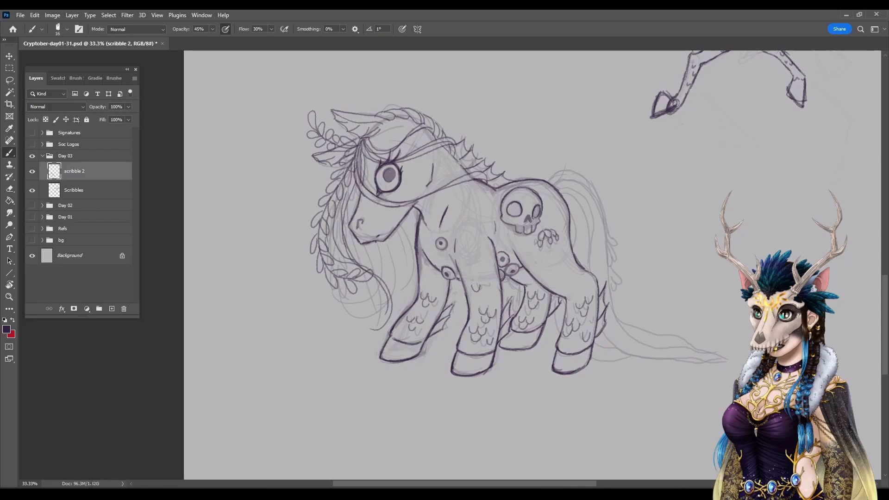
pyautogui.hotkey('ctrl', 'z')
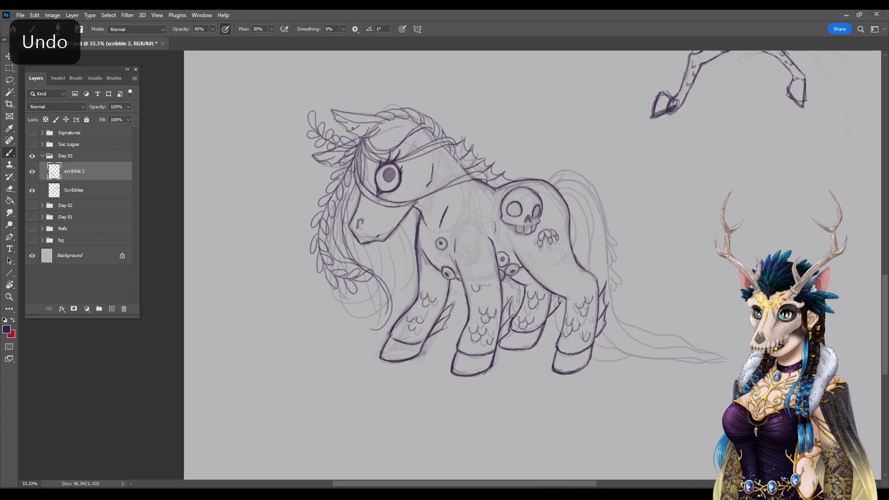
pyautogui.hotkey('ctrl', 'z')
pyautogui.hotkey('ctrl', 'z')
pyautogui.hotkey('ctrl', 'z')
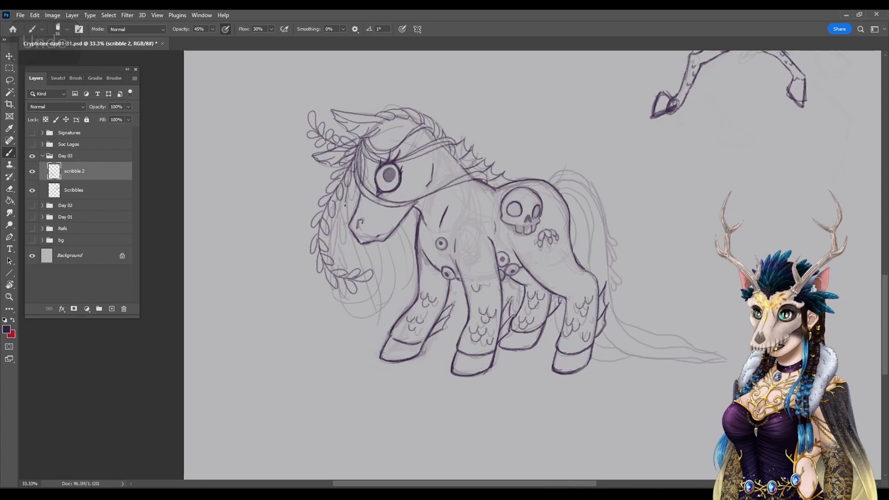
# Step: Redraw the long forelock hanging below the muzzle as rounded strands that gather into a pointed tip
pyautogui.moveTo(325, 277)
pyautogui.mouseDown()
pyautogui.moveTo(327, 305)
pyautogui.moveTo(362, 317)
pyautogui.mouseUp()
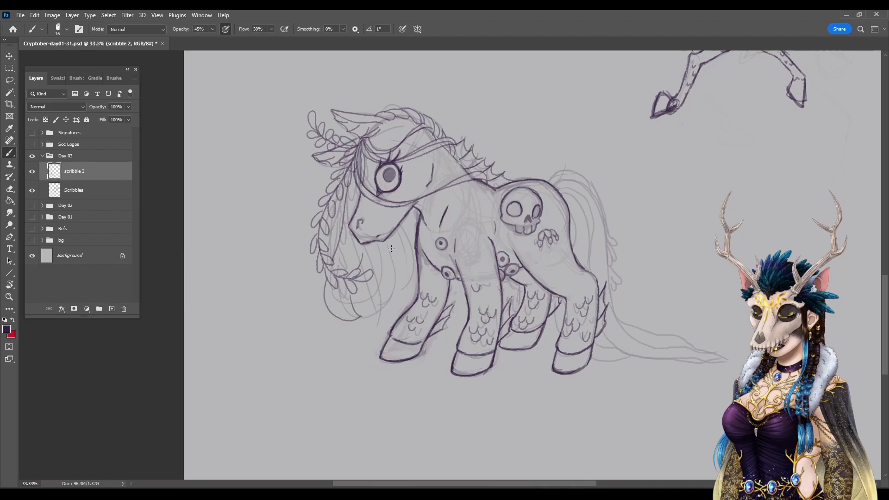
pyautogui.moveTo(398, 236)
pyautogui.mouseDown()
pyautogui.moveTo(407, 263)
pyautogui.moveTo(391, 296)
pyautogui.moveTo(418, 281)
pyautogui.mouseUp()
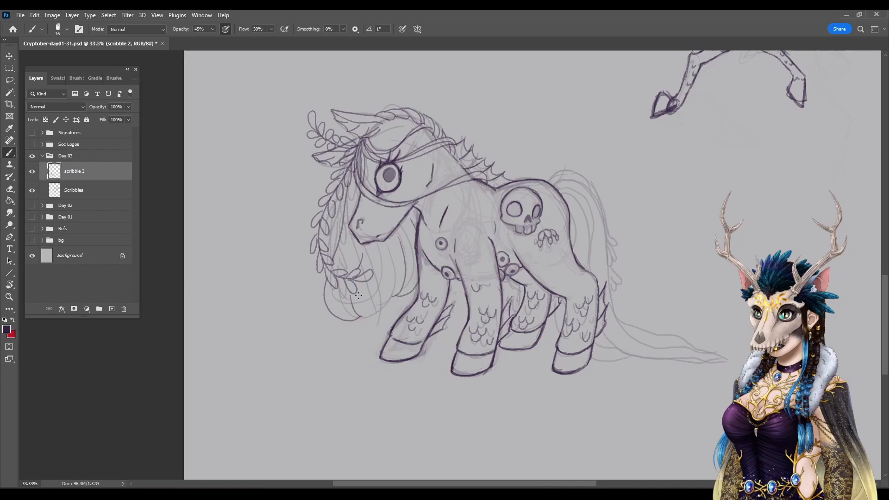
pyautogui.moveTo(359, 297); pyautogui.dragTo(378, 330)
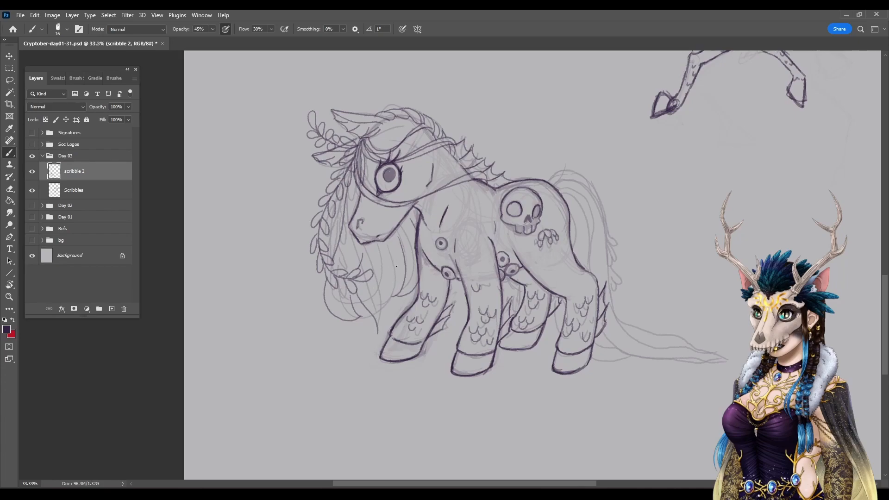
pyautogui.moveTo(376, 332); pyautogui.dragTo(402, 292)
pyautogui.moveTo(400, 239)
pyautogui.mouseDown()
pyautogui.moveTo(399, 300)
pyautogui.moveTo(362, 301)
pyautogui.moveTo(374, 332)
pyautogui.mouseUp()
# Step: Redraw the arched base and upper strands of the pony's tail, and add loose curling strands at the front of the forelock
pyautogui.moveTo(658, 217); pyautogui.dragTo(538, 215)
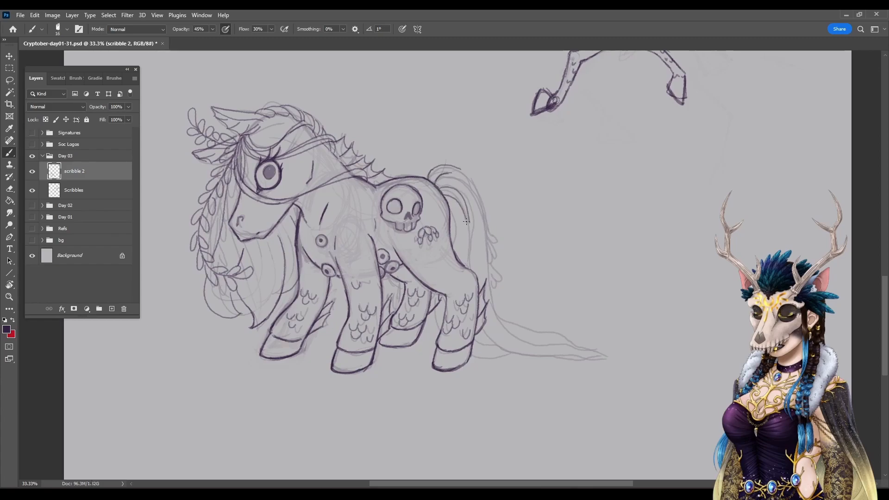
pyautogui.moveTo(469, 216); pyautogui.dragTo(465, 267)
pyautogui.moveTo(456, 224); pyautogui.dragTo(451, 242)
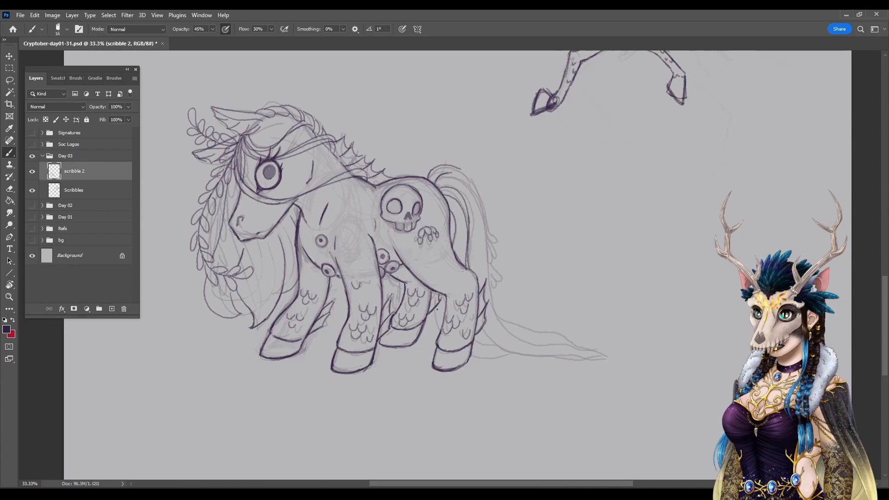
pyautogui.moveTo(434, 312); pyautogui.dragTo(440, 330)
pyautogui.moveTo(187, 259)
pyautogui.mouseDown()
pyautogui.moveTo(180, 280)
pyautogui.moveTo(192, 295)
pyautogui.mouseUp()
pyautogui.moveTo(205, 252); pyautogui.dragTo(222, 221)
pyautogui.moveTo(457, 178)
pyautogui.mouseDown()
pyautogui.moveTo(483, 213)
pyautogui.moveTo(492, 295)
pyautogui.moveTo(489, 279)
pyautogui.moveTo(510, 332)
pyautogui.mouseUp()
pyautogui.moveTo(431, 172)
pyautogui.mouseDown()
pyautogui.moveTo(456, 166)
pyautogui.moveTo(472, 182)
pyautogui.mouseUp()
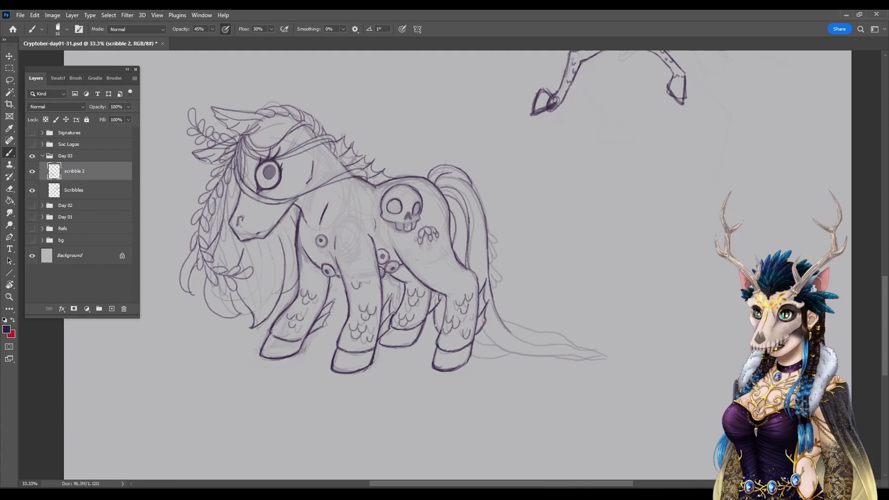
# Step: Redraw the lower tail trailing along the ground to its pointed tip, with the canvas rotated for the strokes and reset at the end
pyautogui.moveTo(484, 355); pyautogui.dragTo(505, 350)
pyautogui.press('r')
pyautogui.moveTo(249, 347)
pyautogui.mouseDown()
pyautogui.moveTo(242, 329)
pyautogui.moveTo(350, 107)
pyautogui.mouseUp()
pyautogui.click(8, 155)
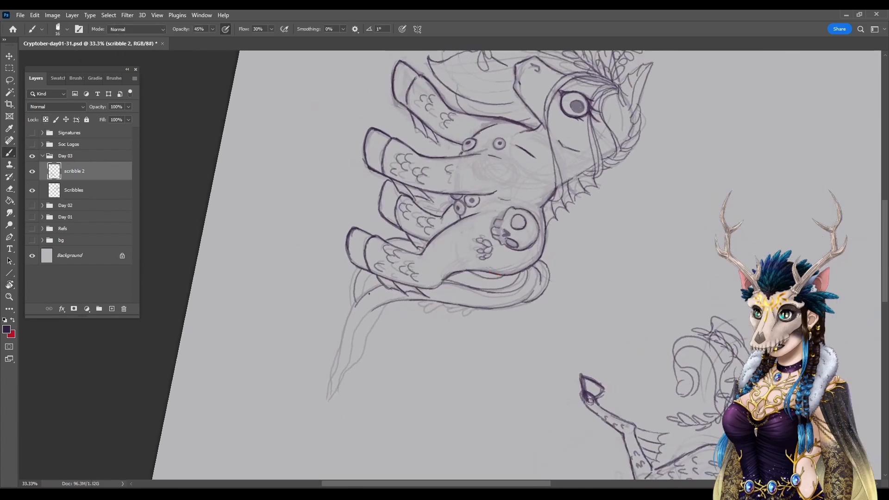
pyautogui.moveTo(355, 308); pyautogui.dragTo(330, 397)
pyautogui.moveTo(376, 309)
pyautogui.mouseDown()
pyautogui.moveTo(356, 330)
pyautogui.moveTo(365, 317)
pyautogui.moveTo(334, 391)
pyautogui.moveTo(384, 308)
pyautogui.mouseUp()
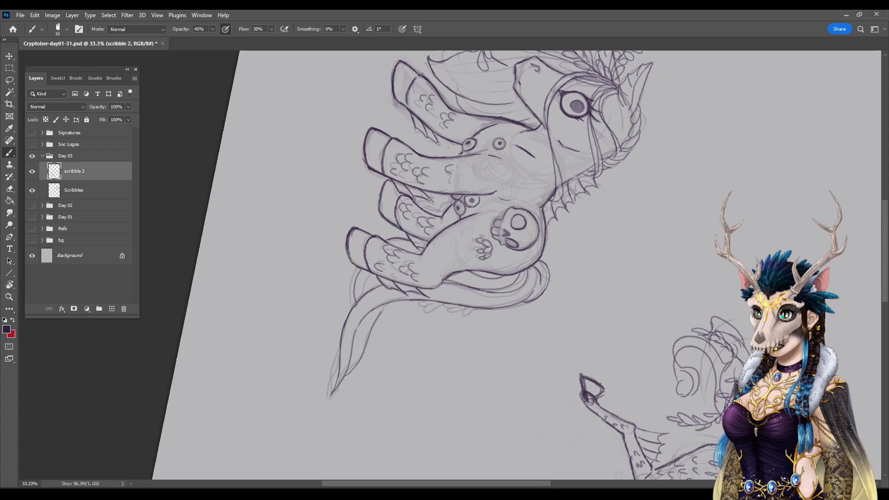
pyautogui.click(9, 285)
pyautogui.click(142, 29)
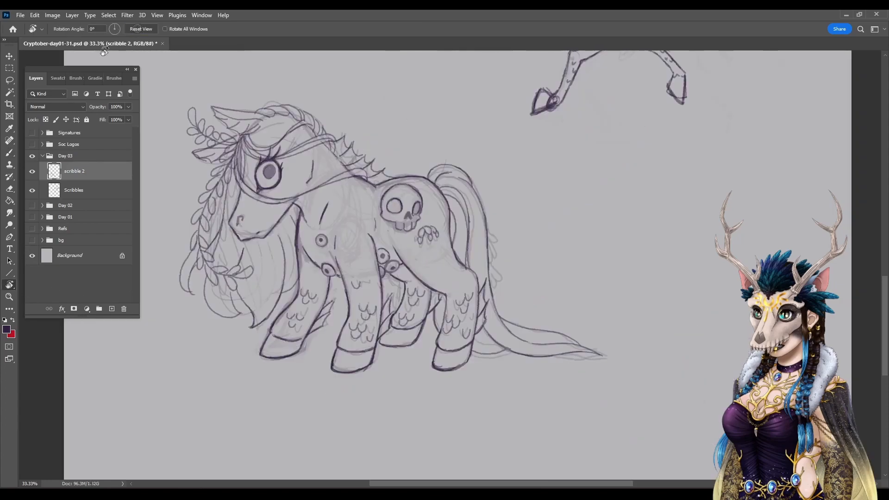
# Step: Draw a leafy strand with paired leaves hanging down behind the outer edge of the tail
pyautogui.click(9, 153)
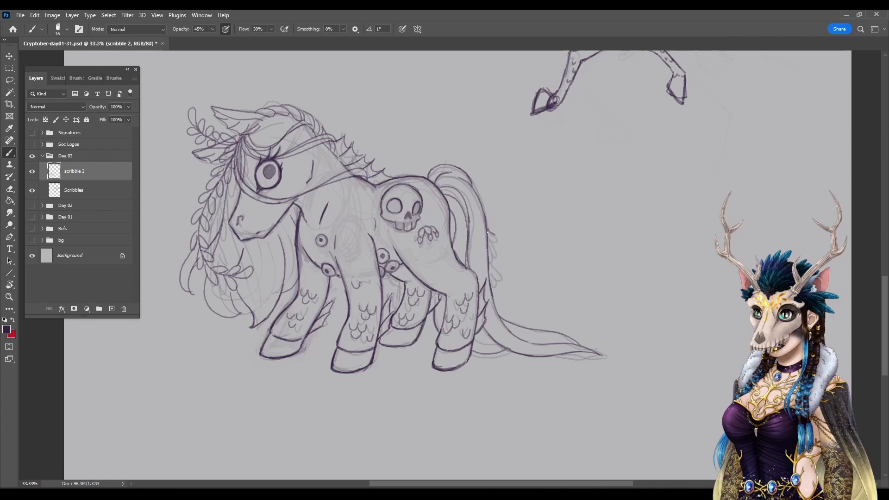
pyautogui.moveTo(492, 265); pyautogui.dragTo(521, 312)
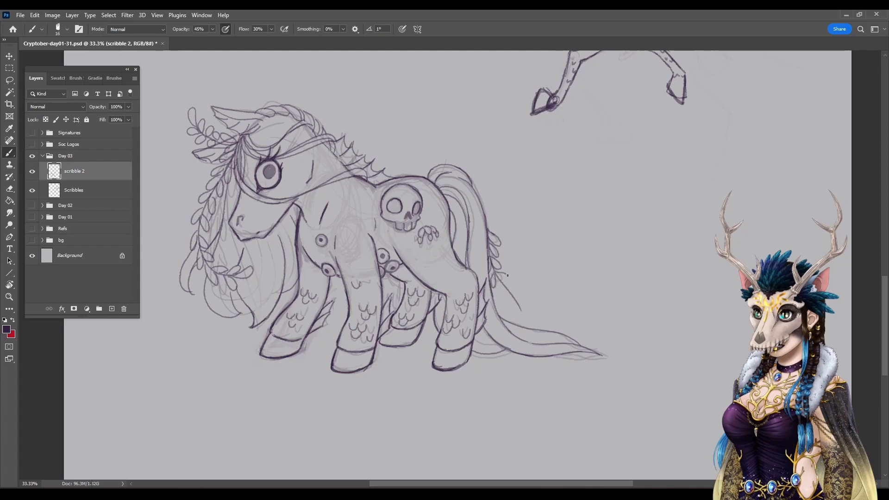
pyautogui.moveTo(500, 281)
pyautogui.mouseDown()
pyautogui.moveTo(517, 291)
pyautogui.moveTo(506, 288)
pyautogui.moveTo(511, 309)
pyautogui.moveTo(510, 295)
pyautogui.moveTo(525, 303)
pyautogui.moveTo(514, 295)
pyautogui.moveTo(521, 321)
pyautogui.moveTo(517, 301)
pyautogui.mouseUp()
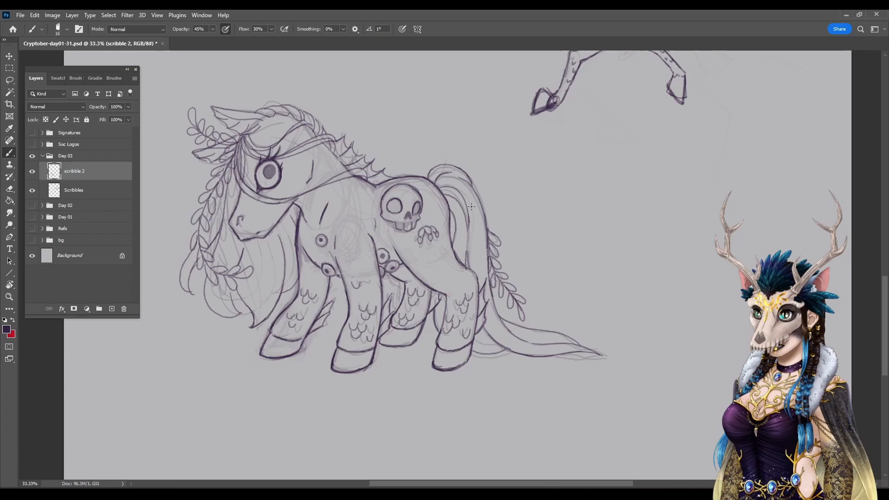
# Step: Add leafy strands along the inner tail hair and the upper outer edge of the tail
pyautogui.moveTo(473, 217); pyautogui.dragTo(464, 236)
pyautogui.hotkey('ctrl', 'z')
pyautogui.moveTo(477, 190)
pyautogui.mouseDown()
pyautogui.moveTo(489, 190)
pyautogui.moveTo(475, 191)
pyautogui.mouseUp()
pyautogui.hotkey('ctrl', 'z')
pyautogui.hotkey('ctrl', 'z')
pyautogui.moveTo(482, 193); pyautogui.dragTo(490, 218)
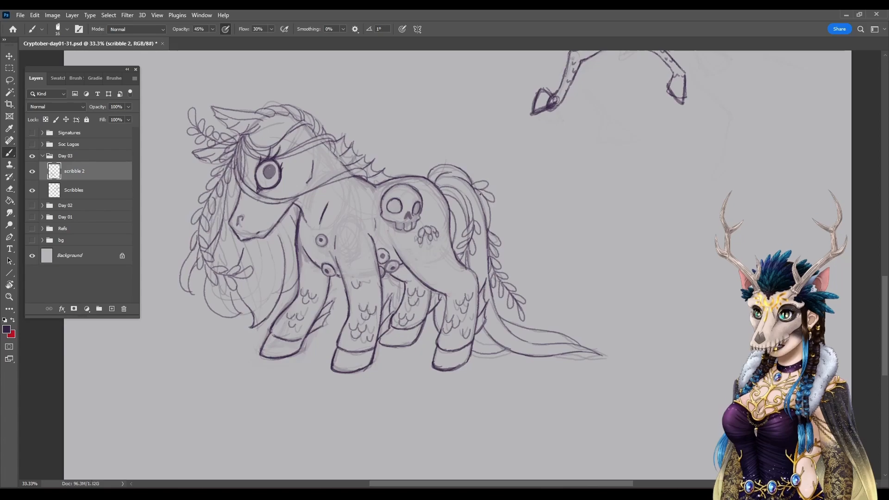
pyautogui.moveTo(481, 197); pyautogui.dragTo(487, 207)
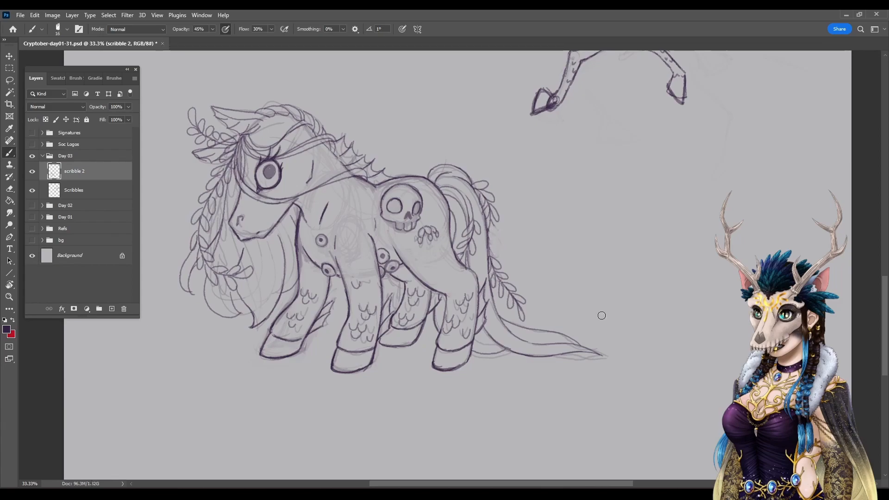
pyautogui.moveTo(475, 193); pyautogui.dragTo(490, 262)
pyautogui.moveTo(490, 225)
pyautogui.mouseDown()
pyautogui.moveTo(497, 239)
pyautogui.moveTo(491, 219)
pyautogui.mouseUp()
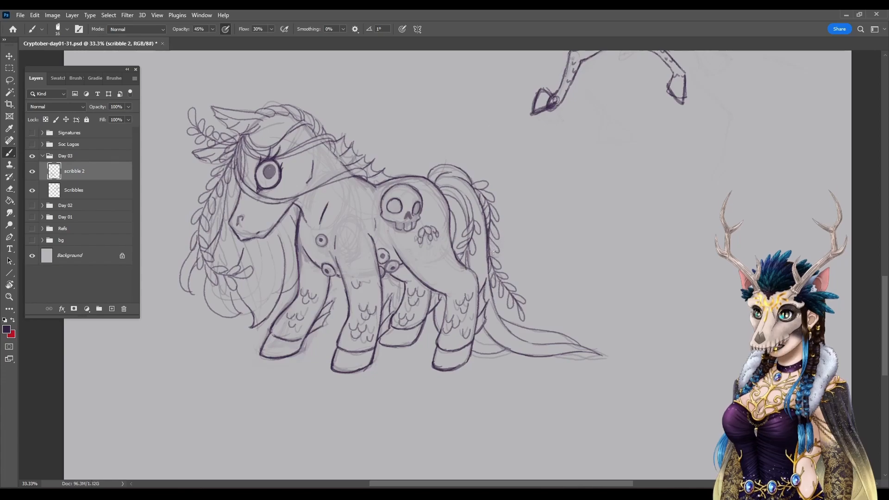
pyautogui.moveTo(489, 247); pyautogui.dragTo(492, 265)
pyautogui.moveTo(487, 264); pyautogui.dragTo(511, 333)
# Step: Create a new layer named Lines above scribble 2
pyautogui.click(135, 78)
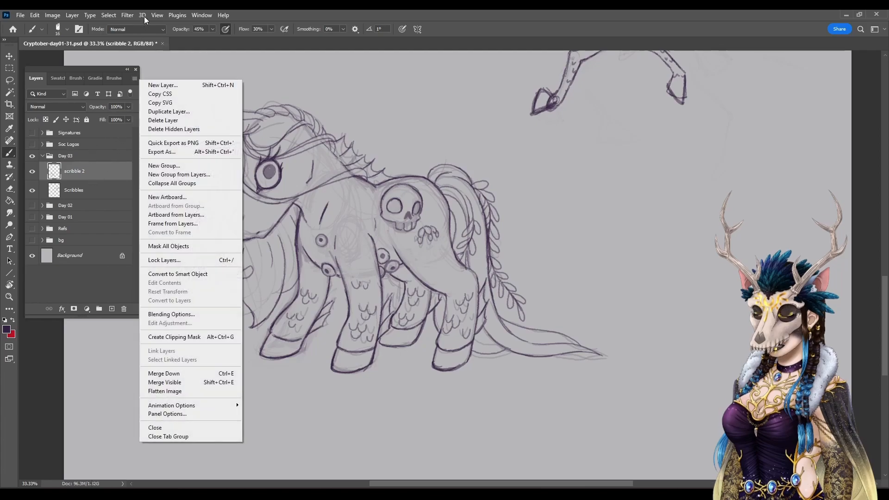
pyautogui.click(201, 85)
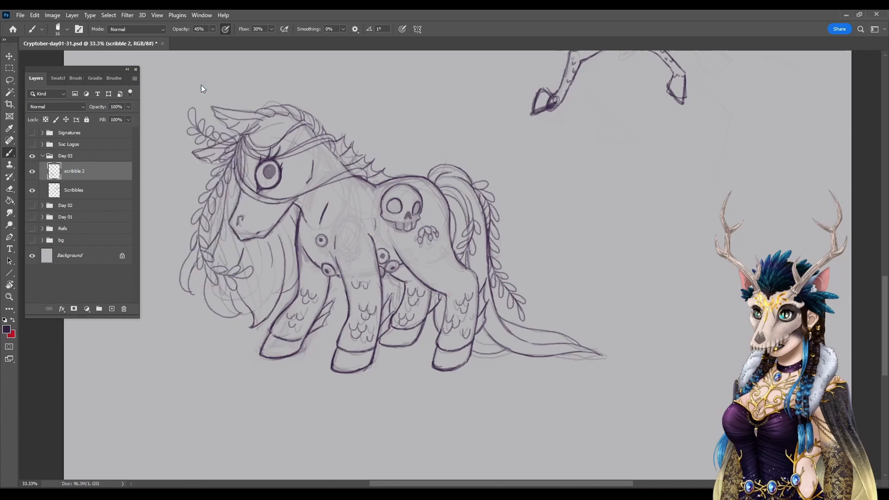
pyautogui.write('Lines')
pyautogui.press('Return')
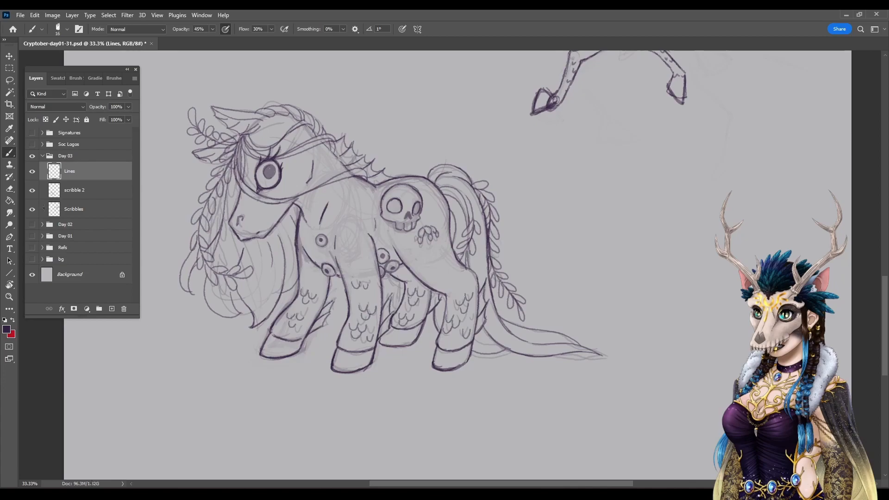
# Step: Hide the Scribbles layer, fit the whole canvas on screen and save the document
pyautogui.click(32, 209)
pyautogui.click(158, 15)
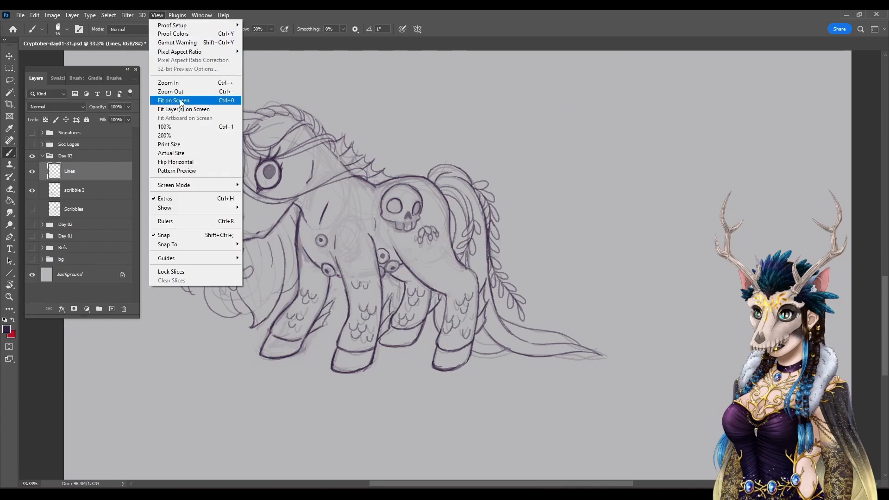
pyautogui.click(180, 101)
pyautogui.hotkey('ctrl', 's')
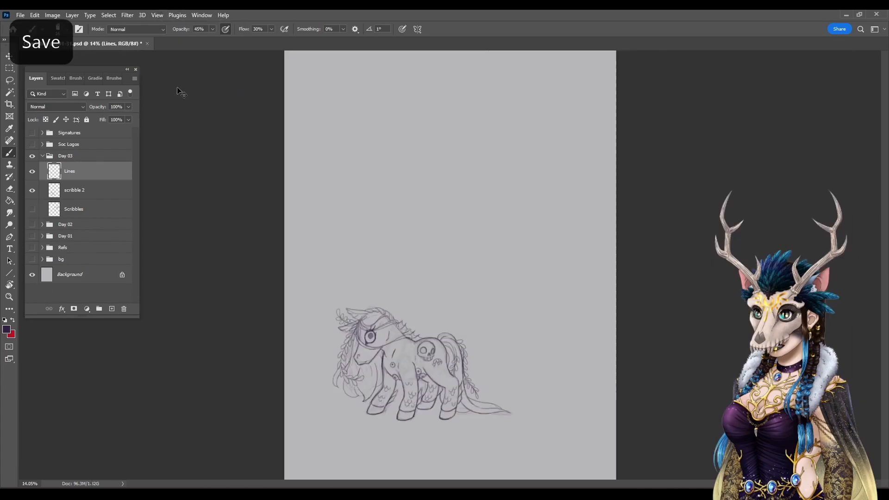
# Step: Scale up the scribble 2 pony sketch to nearly the full canvas width and position it at the bottom of the page
pyautogui.click(96, 197)
pyautogui.click(10, 57)
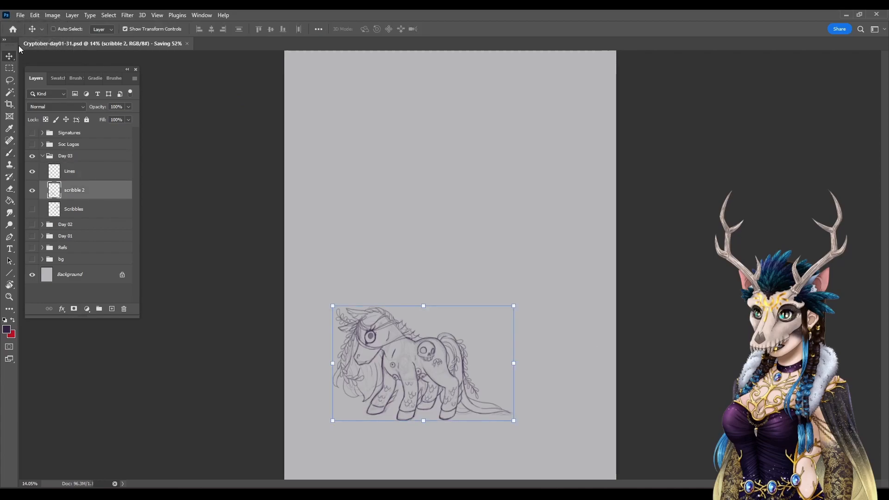
pyautogui.click(32, 237)
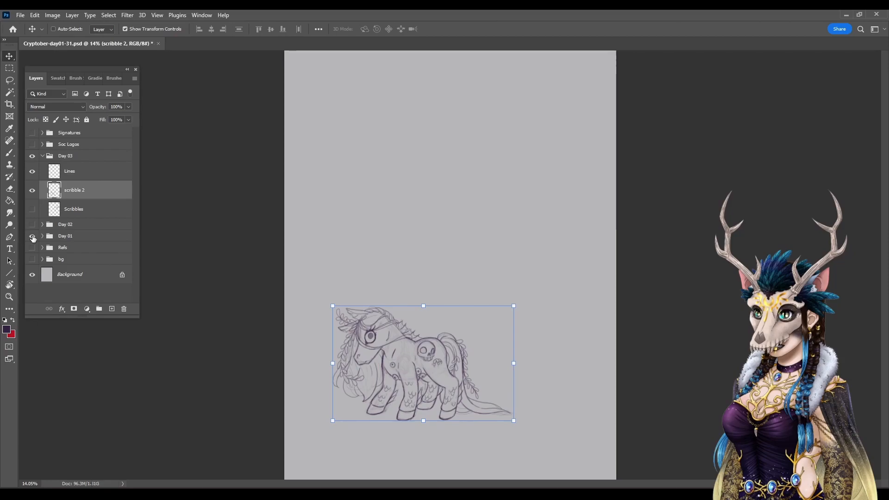
pyautogui.click(32, 236)
pyautogui.click(514, 364)
pyautogui.moveTo(602, 344); pyautogui.dragTo(606, 343)
pyautogui.moveTo(333, 363); pyautogui.dragTo(293, 357)
pyautogui.moveTo(451, 267); pyautogui.dragTo(451, 257)
pyautogui.click(458, 29)
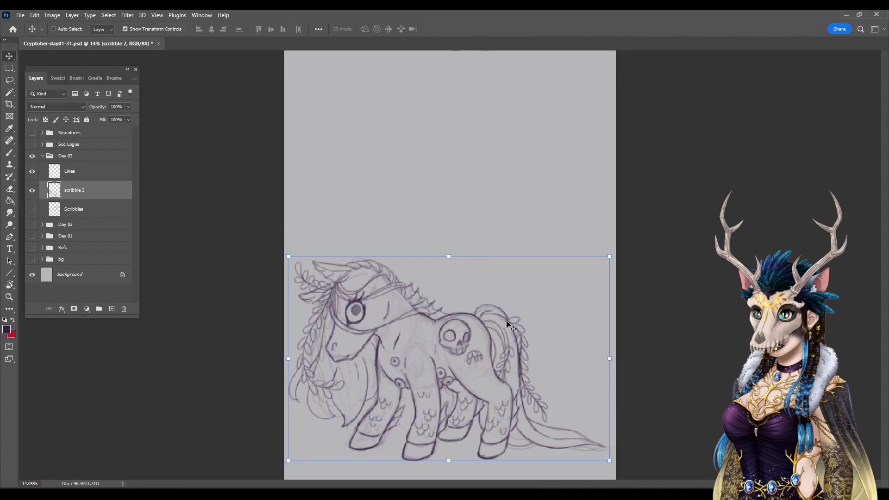
pyautogui.moveTo(529, 293); pyautogui.dragTo(534, 297)
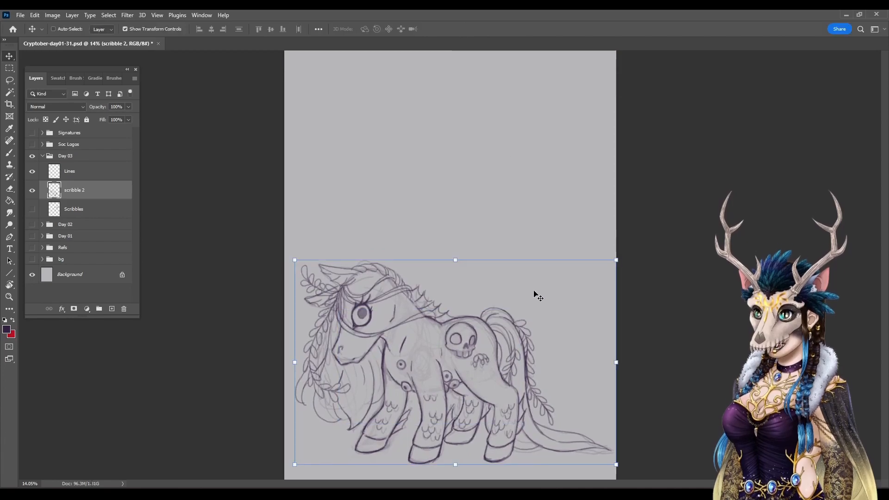
# Step: Show and hide the Day 01 group to compare it with the enlarged pony sketch
pyautogui.click(32, 238)
pyautogui.click(33, 240)
pyautogui.click(33, 238)
pyautogui.click(33, 238)
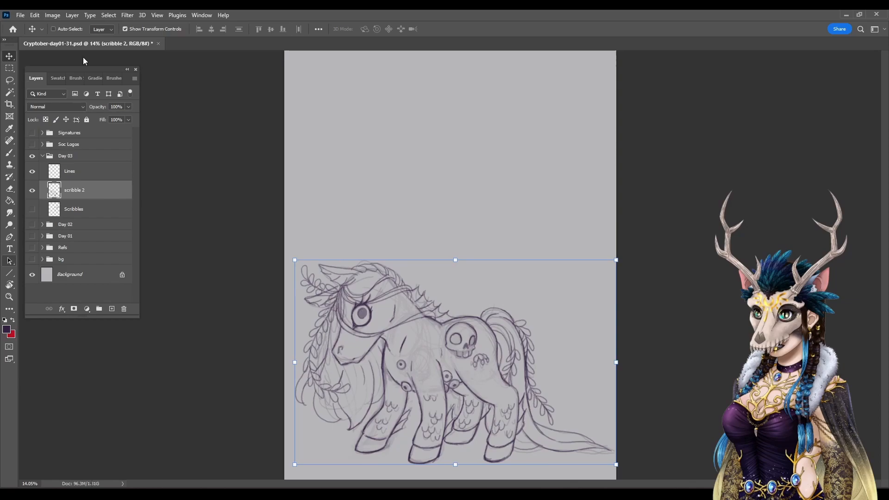
# Step: Lasso the trailing tip of the tail, move it closer to the pony and deselect
pyautogui.press('l')
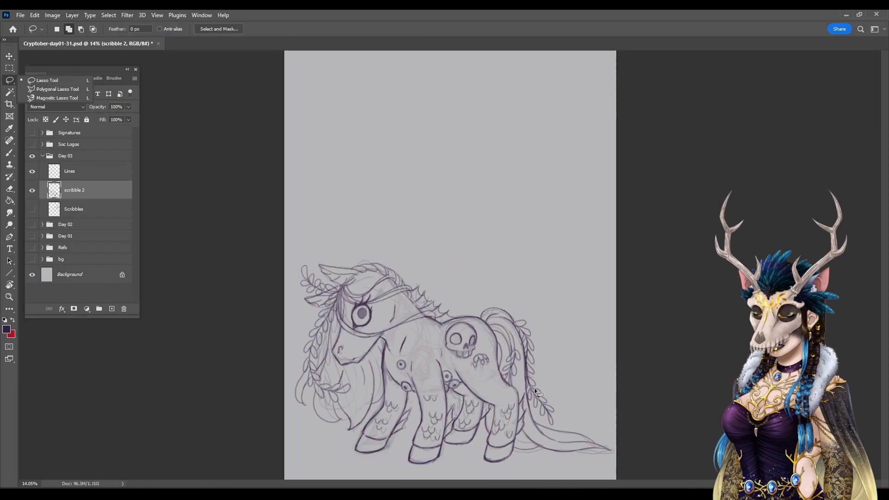
pyautogui.moveTo(557, 424); pyautogui.dragTo(549, 450)
pyautogui.moveTo(607, 462)
pyautogui.mouseDown()
pyautogui.moveTo(594, 421)
pyautogui.moveTo(560, 422)
pyautogui.mouseUp()
pyautogui.press('v')
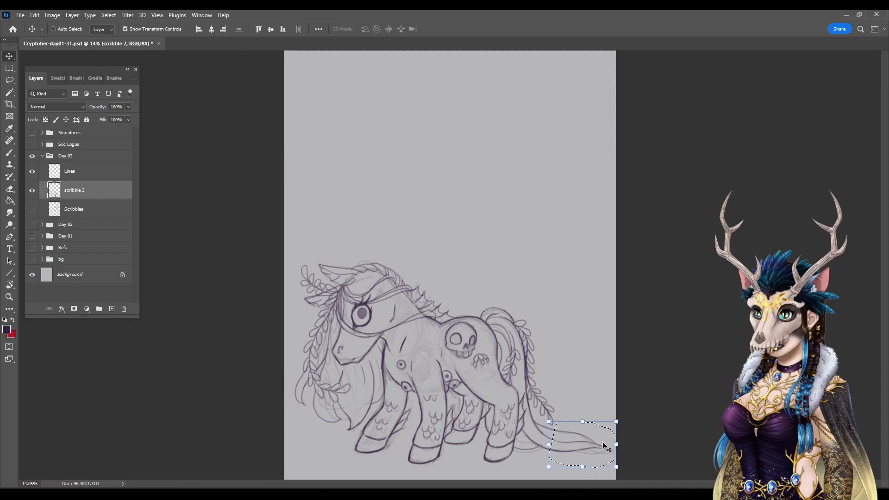
pyautogui.moveTo(603, 446)
pyautogui.mouseDown()
pyautogui.moveTo(574, 443)
pyautogui.moveTo(583, 440)
pyautogui.mouseUp()
pyautogui.press('m')
pyautogui.hotkey('ctrl', 'd')
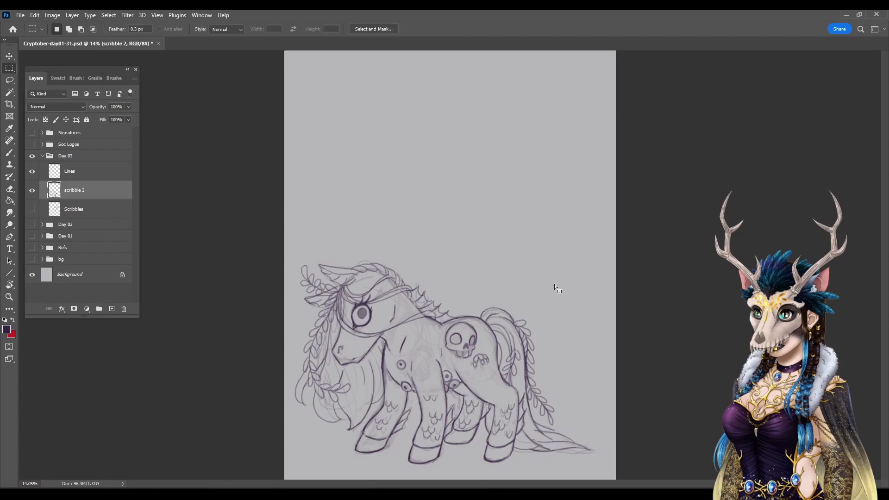
# Step: Clean up the tail lines where the moved tip joins the rest of the tail
pyautogui.click(7, 186)
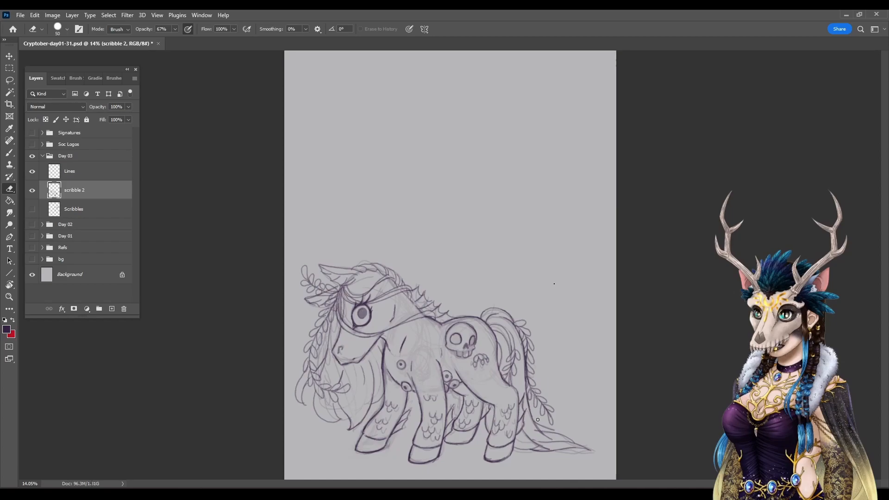
pyautogui.press('m')
pyautogui.moveTo(505, 207); pyautogui.dragTo(517, 222)
pyautogui.click(10, 188)
pyautogui.press('b')
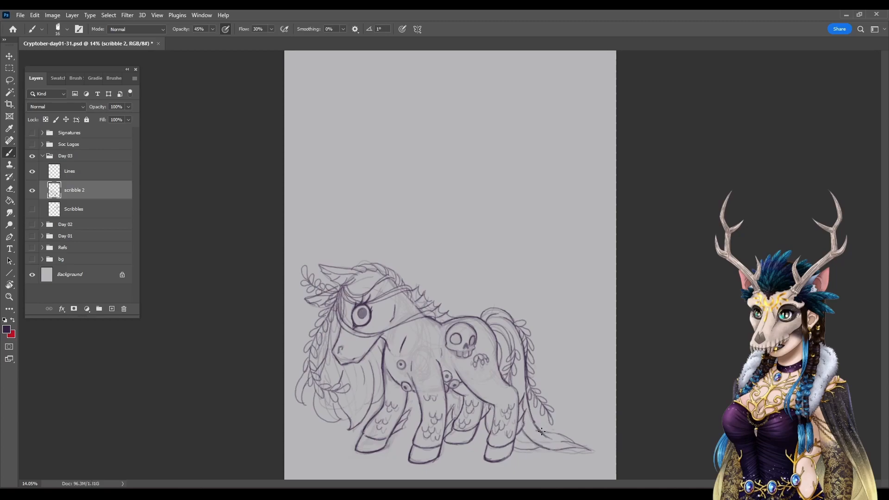
# Step: Enlarge the pony sketch again to fill the canvas width and nudge it slightly to the left
pyautogui.click(10, 57)
pyautogui.moveTo(600, 364); pyautogui.dragTo(618, 363)
pyautogui.click(457, 29)
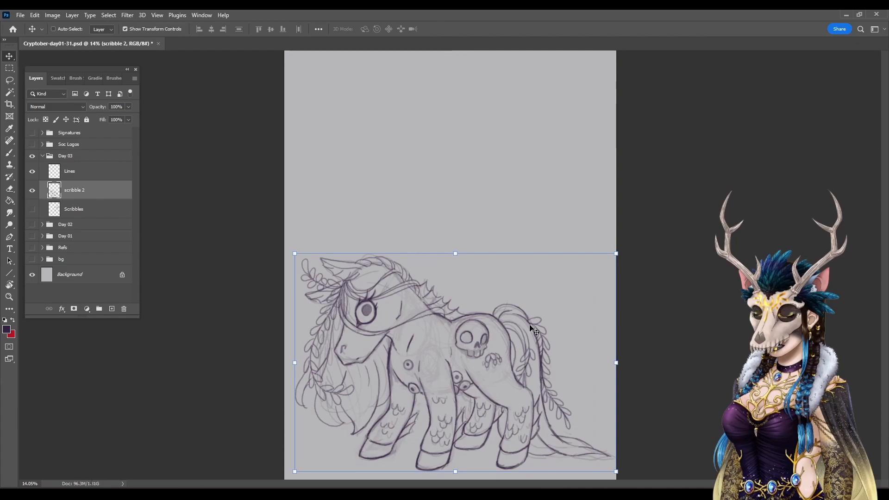
pyautogui.hotkey('shift', 'Left')
pyautogui.hotkey('shift', 'Left')
pyautogui.hotkey('shift', 'Left')
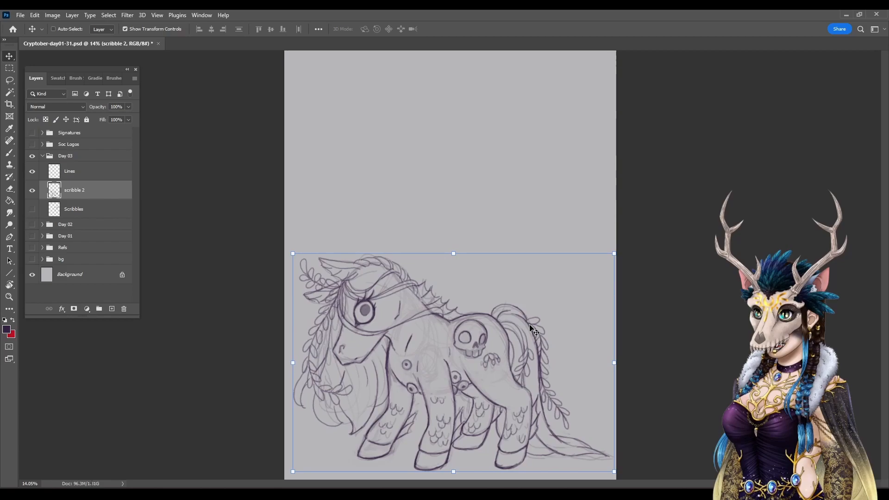
# Step: Lock the transparency of scribble 2 and recolour the whole pony sketch blue with a 464 px Pencil
pyautogui.click(97, 170)
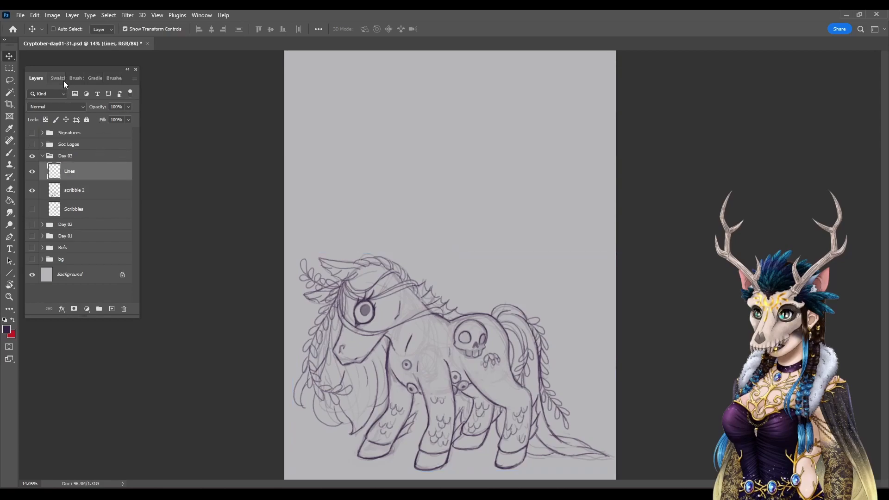
pyautogui.click(59, 77)
pyautogui.click(36, 78)
pyautogui.click(72, 193)
pyautogui.click(60, 78)
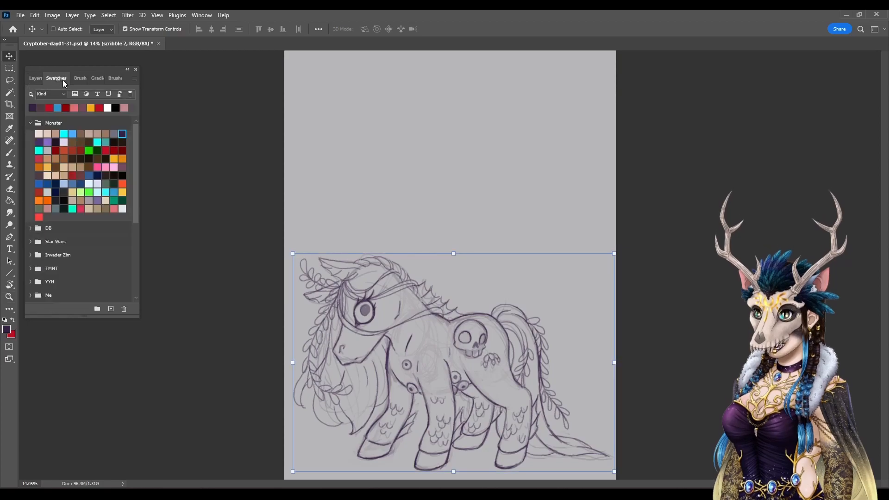
pyautogui.click(58, 107)
pyautogui.click(14, 154)
pyautogui.click(27, 164)
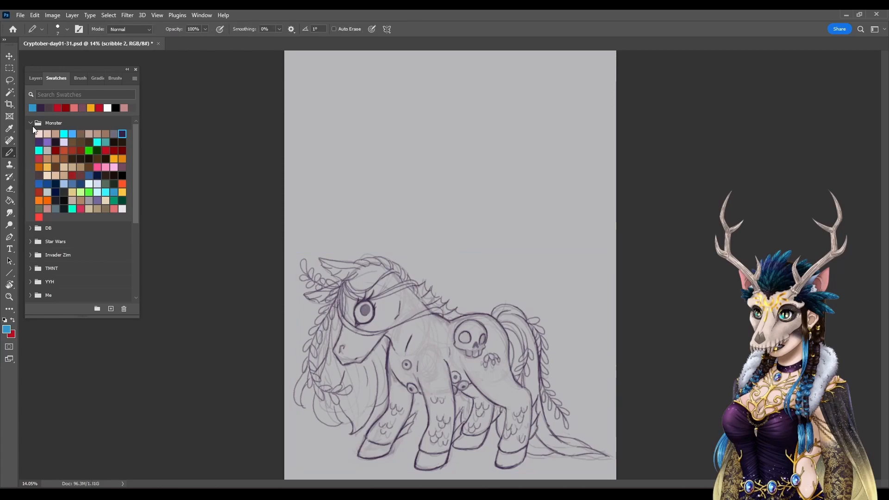
pyautogui.click(41, 183)
pyautogui.rightClick(390, 213)
pyautogui.click(490, 185)
pyautogui.click(325, 254)
pyautogui.moveTo(326, 254)
pyautogui.mouseDown()
pyautogui.moveTo(314, 362)
pyautogui.moveTo(309, 249)
pyautogui.moveTo(301, 392)
pyautogui.moveTo(330, 442)
pyautogui.moveTo(358, 416)
pyautogui.moveTo(336, 238)
pyautogui.moveTo(381, 281)
pyautogui.moveTo(388, 239)
pyautogui.moveTo(381, 263)
pyautogui.moveTo(419, 265)
pyautogui.moveTo(418, 325)
pyautogui.moveTo(457, 356)
pyautogui.moveTo(455, 425)
pyautogui.moveTo(524, 428)
pyautogui.moveTo(559, 458)
pyautogui.moveTo(599, 440)
pyautogui.moveTo(609, 456)
pyautogui.moveTo(553, 461)
pyautogui.moveTo(441, 377)
pyautogui.moveTo(419, 385)
pyautogui.moveTo(416, 442)
pyautogui.moveTo(395, 435)
pyautogui.moveTo(368, 405)
pyautogui.moveTo(389, 460)
pyautogui.moveTo(412, 463)
pyautogui.mouseUp()
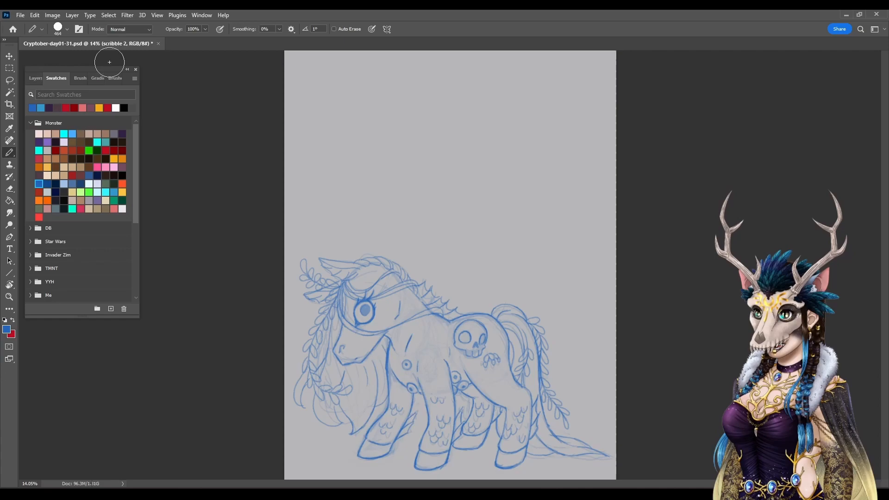
# Step: Pick the orange-red swatch from the Monster set, select the Lines layer and switch to the Brush tool
pyautogui.click(122, 184)
pyautogui.click(36, 79)
pyautogui.click(74, 172)
pyautogui.rightClick(17, 152)
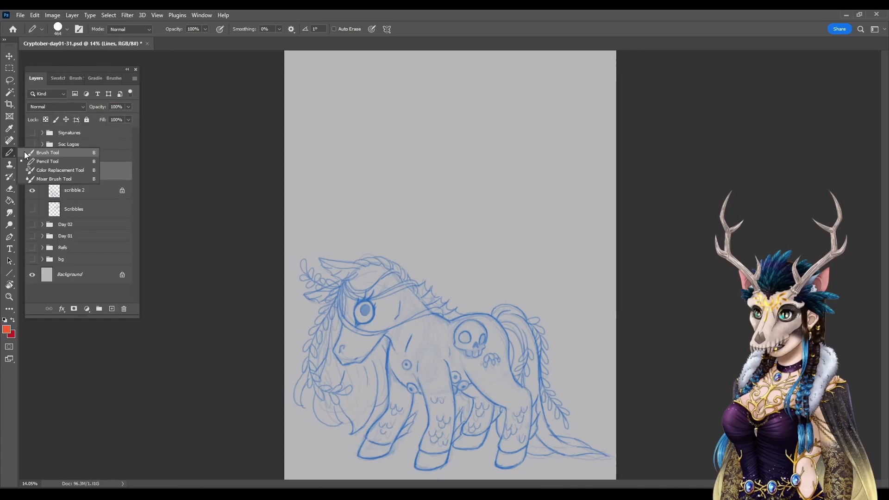
pyautogui.click(51, 153)
# Step: Choose the round brush with 20% hardness, set its size to 12 px and its smoothing to 52%
pyautogui.rightClick(329, 68)
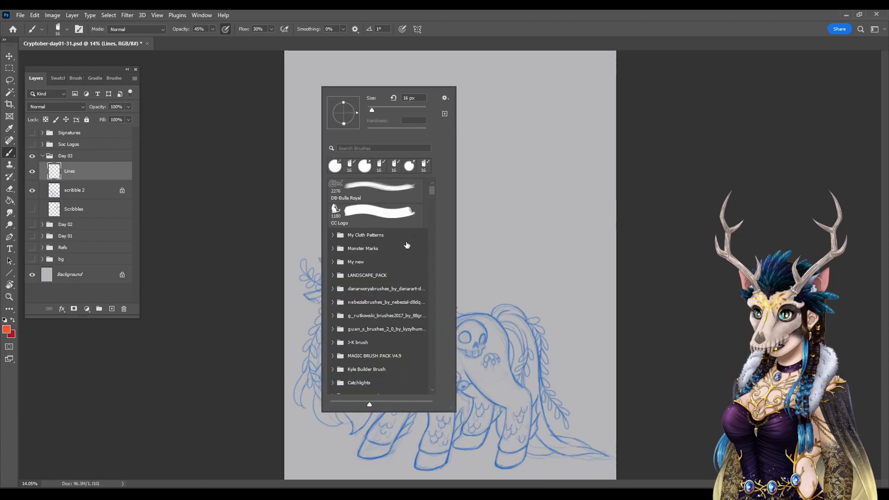
pyautogui.moveTo(433, 194); pyautogui.dragTo(433, 198)
pyautogui.click(385, 236)
pyautogui.click(333, 224)
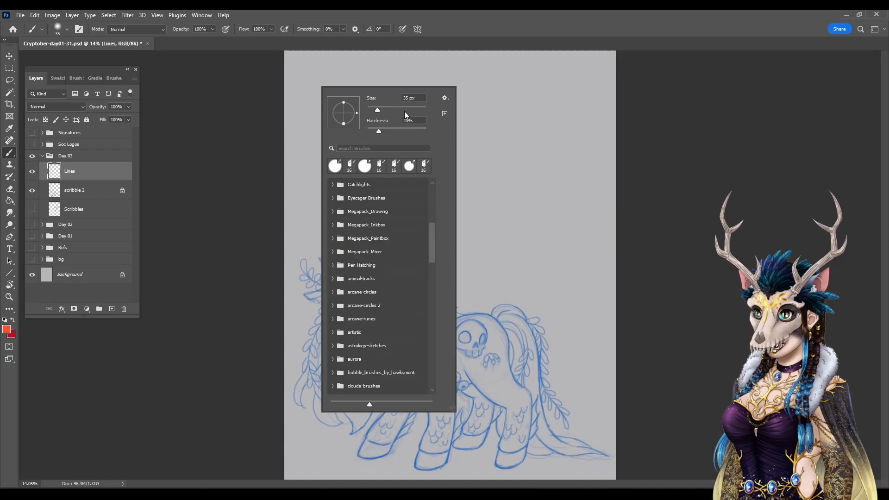
pyautogui.click(409, 98)
pyautogui.write('12')
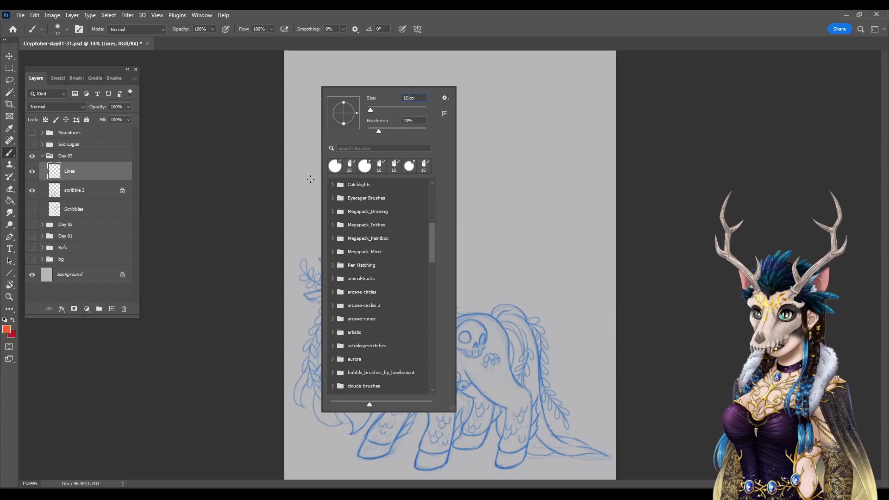
pyautogui.click(343, 29)
pyautogui.moveTo(344, 40); pyautogui.dragTo(369, 41)
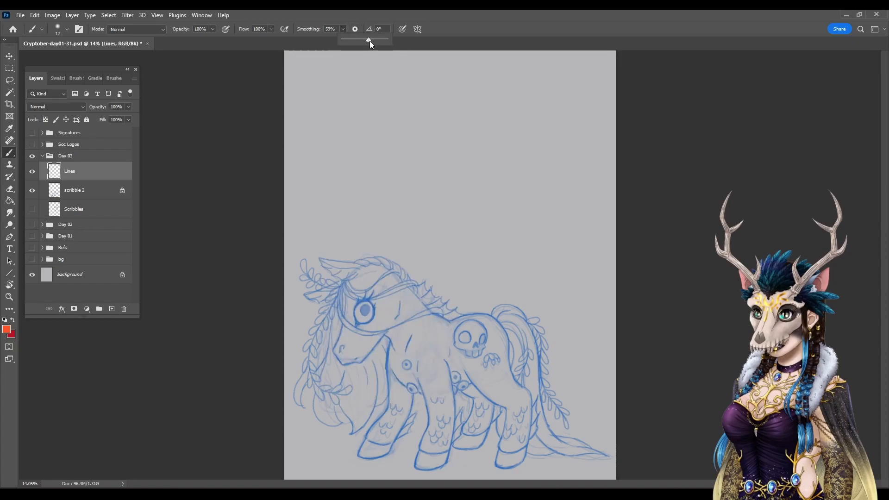
# Step: Set the brush size to 32 px for inking the pony's eye
pyautogui.click(9, 297)
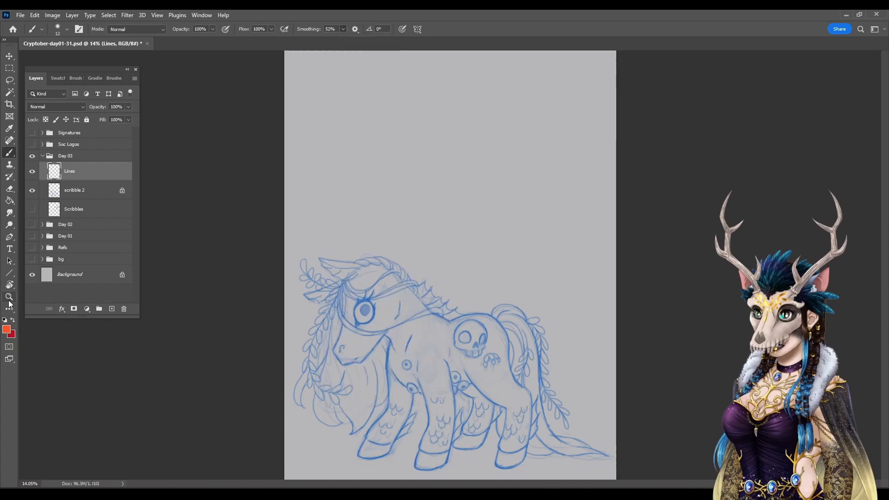
pyautogui.click(408, 339)
pyautogui.click(408, 339)
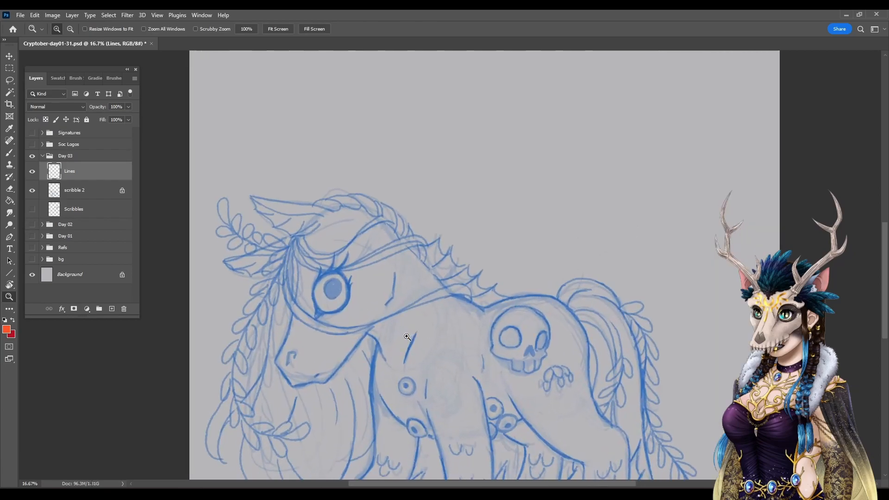
pyautogui.click(407, 330)
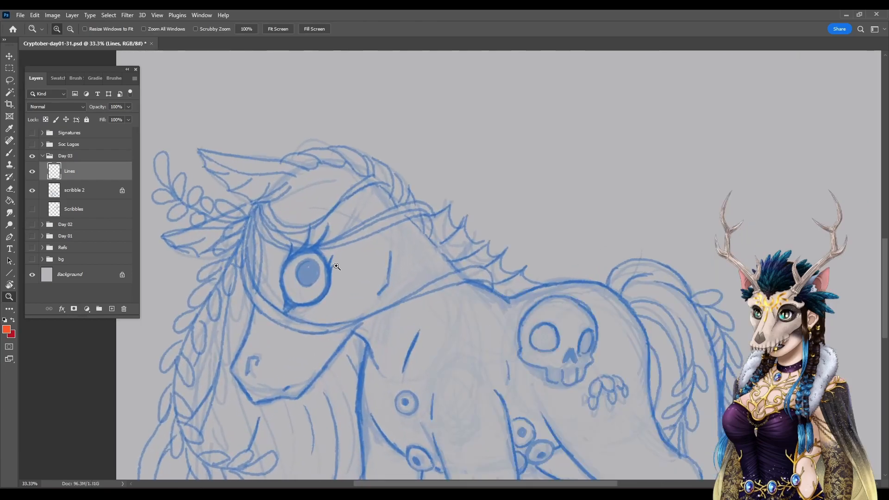
pyautogui.click(9, 284)
pyautogui.moveTo(256, 437); pyautogui.dragTo(463, 125)
pyautogui.moveTo(573, 224); pyautogui.dragTo(343, 323)
pyautogui.moveTo(250, 373); pyautogui.dragTo(292, 224)
pyautogui.moveTo(318, 275); pyautogui.dragTo(281, 354)
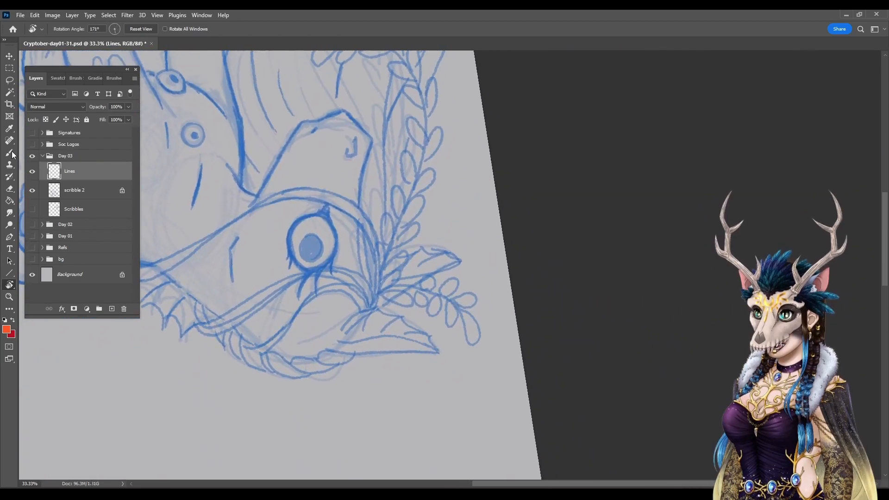
pyautogui.press('b')
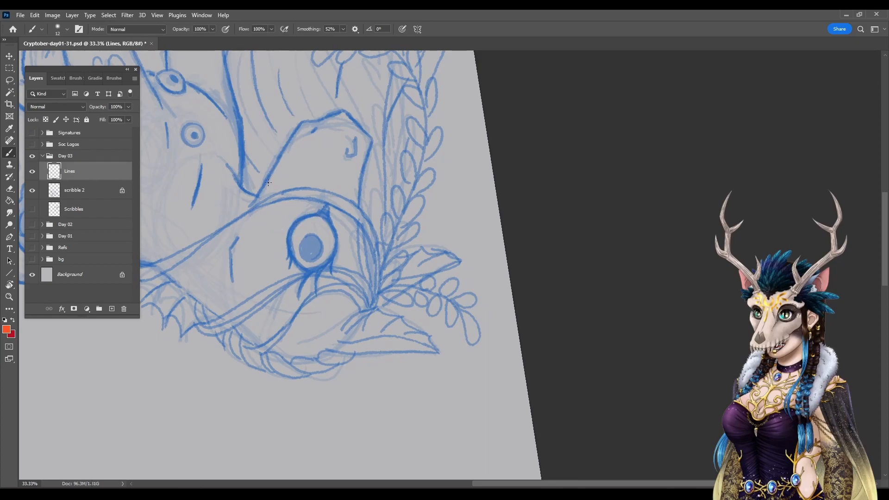
pyautogui.click(9, 296)
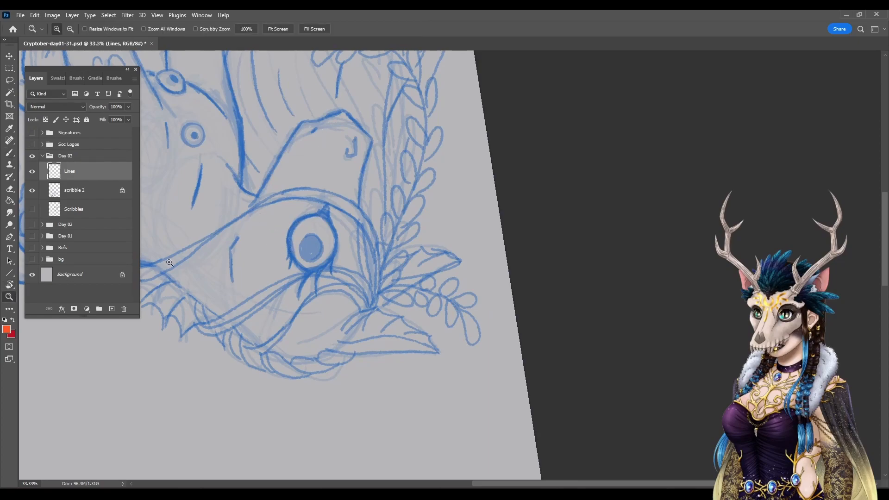
pyautogui.click(371, 325)
pyautogui.press('b')
pyautogui.rightClick(214, 250)
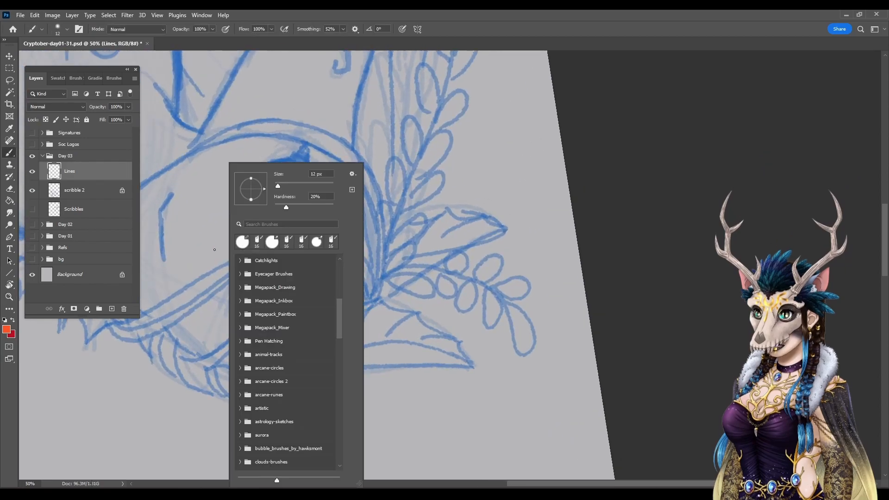
pyautogui.moveTo(278, 186); pyautogui.dragTo(285, 186)
pyautogui.press('Down')
pyautogui.press('Down')
pyautogui.press('Down')
pyautogui.press('Return')
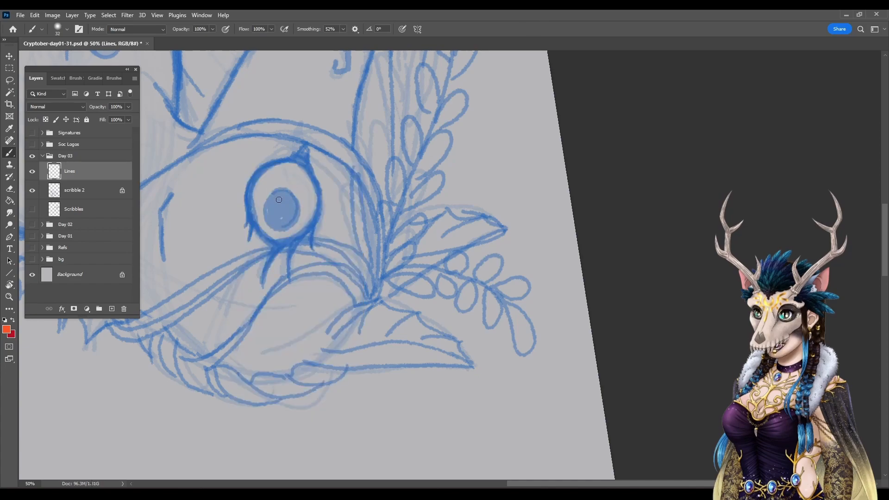
# Step: Ink the complete oval outline of the pony's eye in orange-red on the Lines layer
pyautogui.click(302, 161)
pyautogui.moveTo(315, 182); pyautogui.dragTo(313, 224)
pyautogui.moveTo(248, 190)
pyautogui.mouseDown()
pyautogui.moveTo(247, 217)
pyautogui.moveTo(264, 239)
pyautogui.mouseUp()
pyautogui.moveTo(254, 181); pyautogui.dragTo(302, 159)
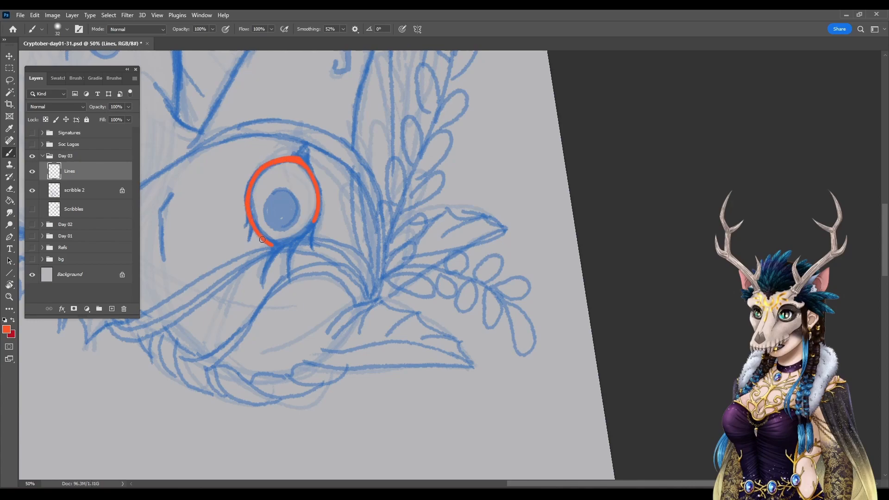
pyautogui.moveTo(266, 239)
pyautogui.mouseDown()
pyautogui.moveTo(304, 231)
pyautogui.moveTo(317, 216)
pyautogui.mouseUp()
# Step: Ink a small outer eyelash with a 12 px brush and trim its tip with the Eraser at 100% opacity
pyautogui.rightClick(293, 200)
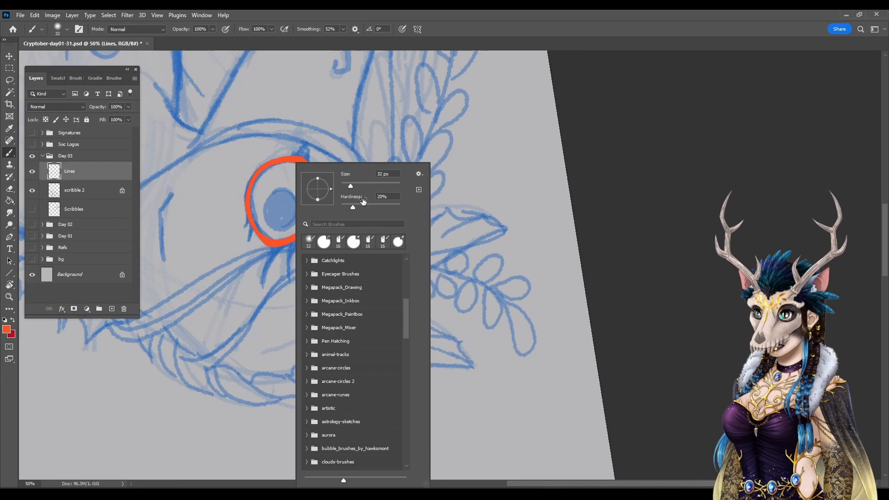
pyautogui.doubleClick(380, 173)
pyautogui.write('12')
pyautogui.press('Return')
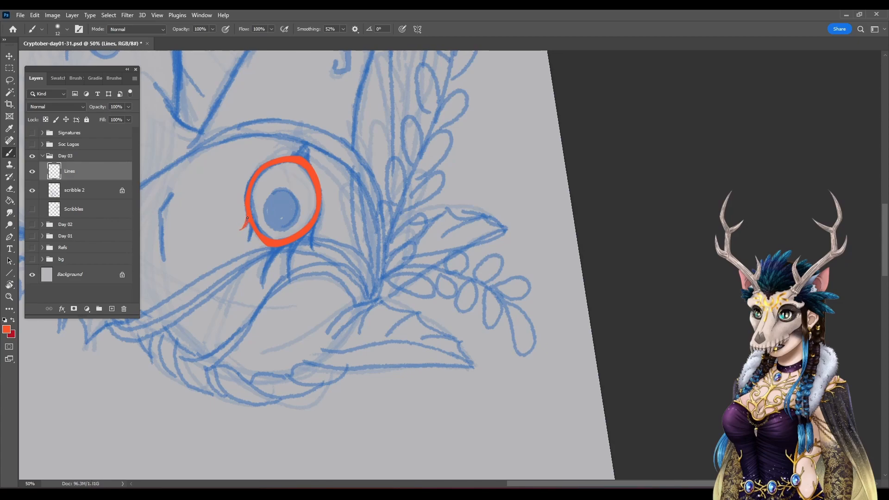
pyautogui.press('e')
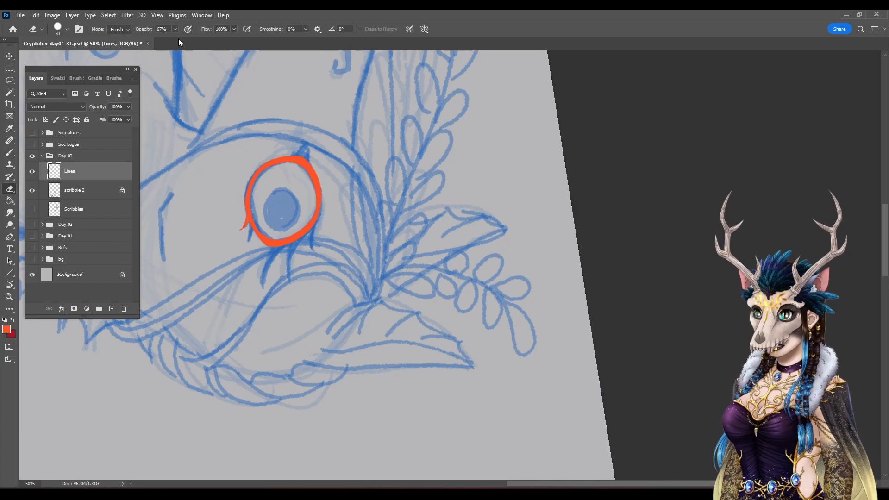
pyautogui.moveTo(175, 34)
pyautogui.mouseDown()
pyautogui.moveTo(247, 49)
pyautogui.moveTo(290, 109)
pyautogui.moveTo(234, 235)
pyautogui.moveTo(239, 220)
pyautogui.mouseUp()
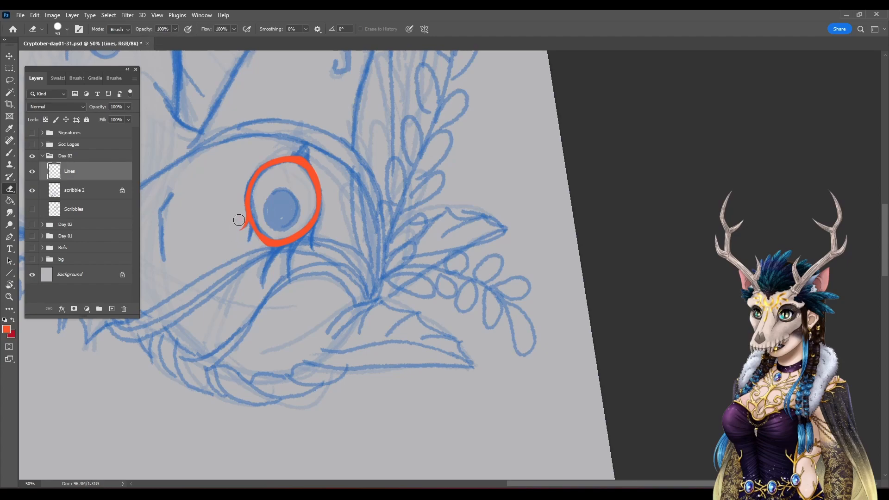
pyautogui.click(10, 153)
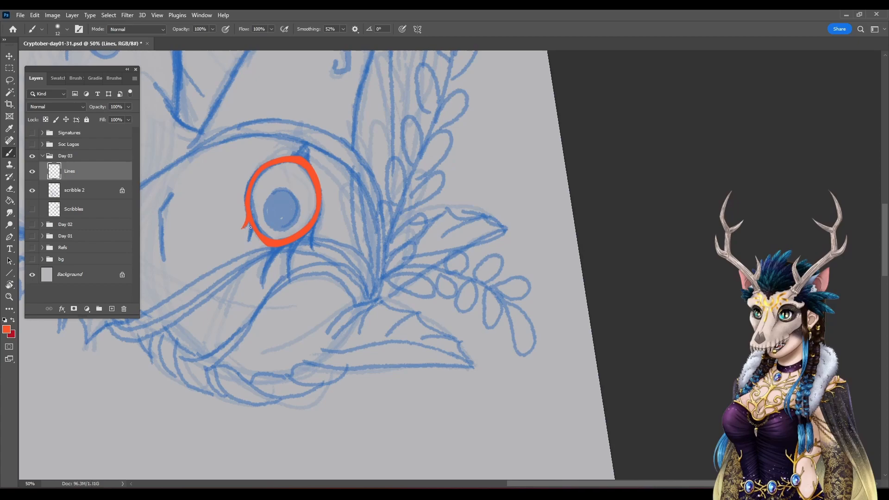
# Step: Ink the contours of the remaining eyelashes along the upper lid over the blue sketch
pyautogui.moveTo(250, 226); pyautogui.dragTo(244, 247)
pyautogui.moveTo(266, 249); pyautogui.dragTo(256, 290)
pyautogui.moveTo(252, 293); pyautogui.dragTo(254, 298)
pyautogui.moveTo(305, 236); pyautogui.dragTo(307, 260)
pyautogui.moveTo(293, 245); pyautogui.dragTo(288, 284)
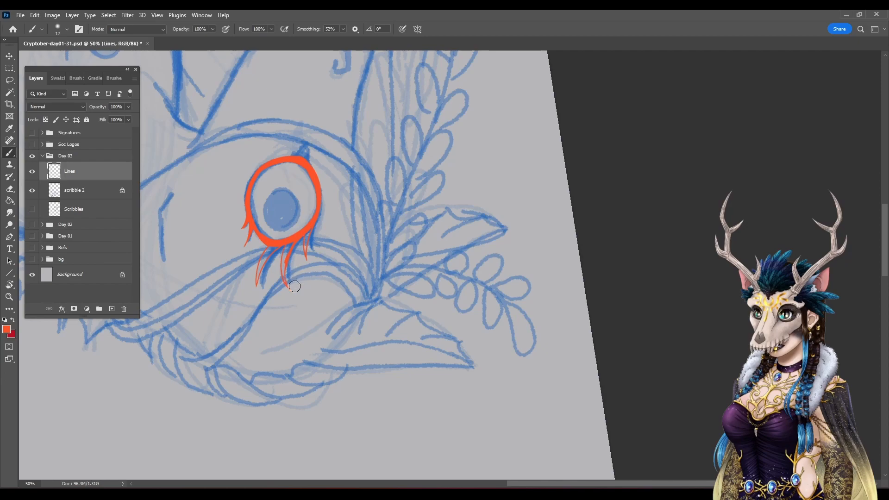
# Step: Reset the canvas rotation and fill in the large upper eyelashes with the 32 px brush
pyautogui.click(9, 284)
pyautogui.click(135, 29)
pyautogui.click(9, 152)
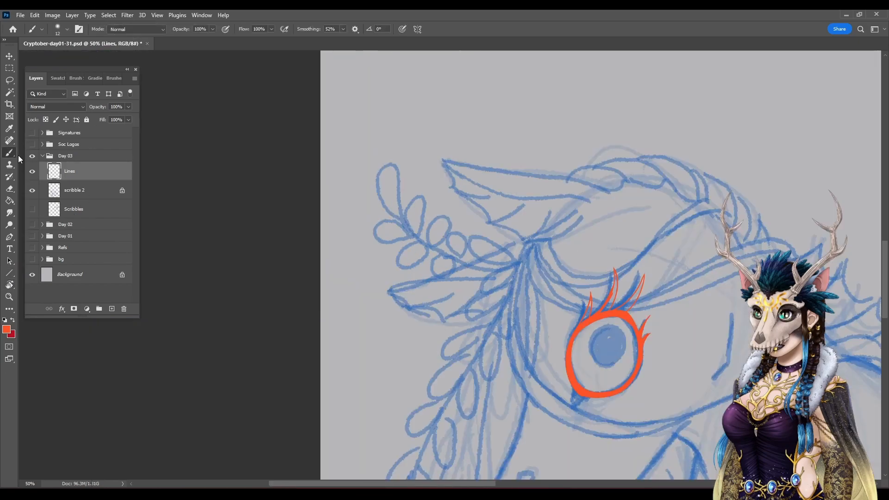
pyautogui.moveTo(648, 350)
pyautogui.mouseDown()
pyautogui.moveTo(478, 331)
pyautogui.moveTo(310, 285)
pyautogui.moveTo(304, 270)
pyautogui.mouseUp()
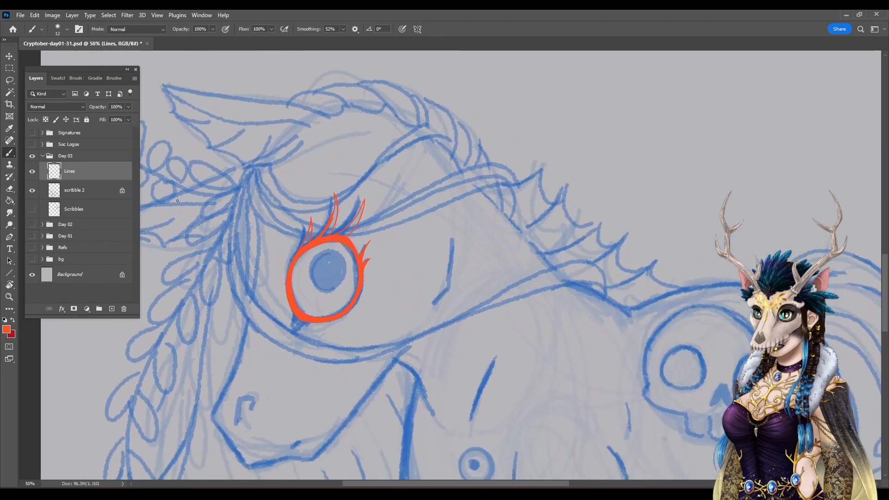
pyautogui.rightClick(315, 165)
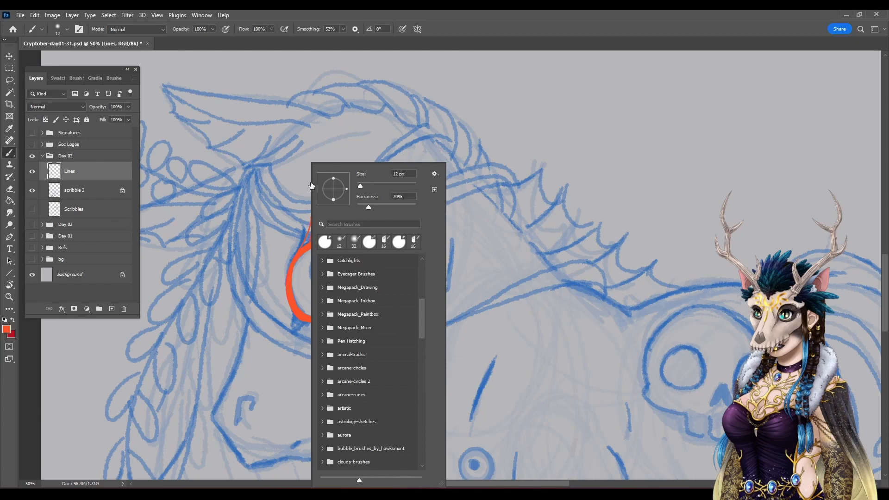
pyautogui.doubleClick(354, 241)
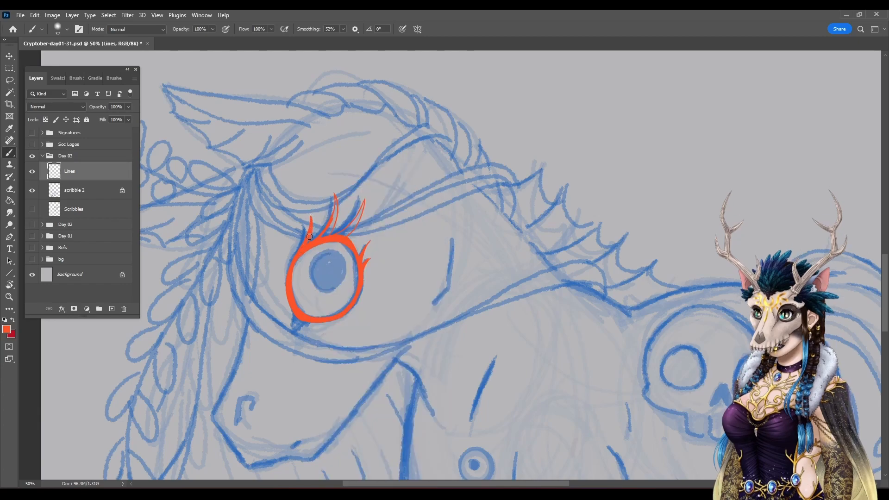
pyautogui.moveTo(333, 192); pyautogui.dragTo(324, 236)
pyautogui.moveTo(364, 203); pyautogui.dragTo(348, 228)
# Step: Adjust the Eraser size and trim the upper eyelash tips to clean points
pyautogui.press('e')
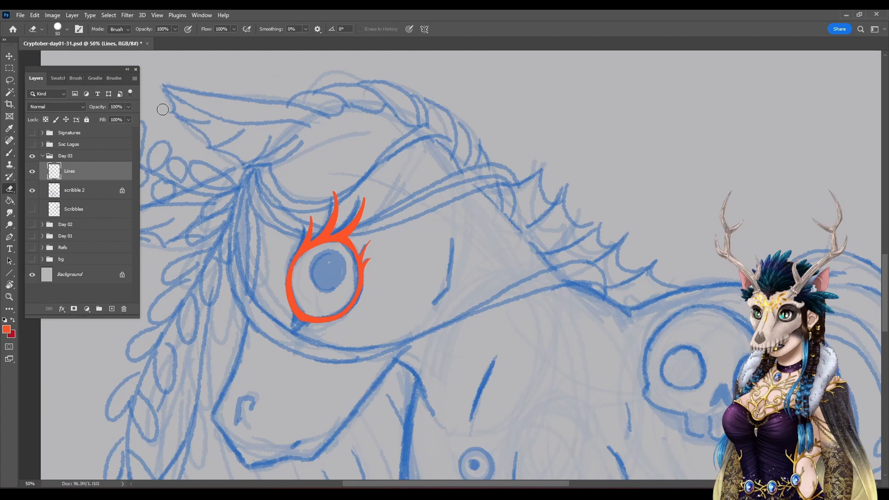
pyautogui.rightClick(356, 192)
pyautogui.moveTo(422, 186); pyautogui.dragTo(420, 186)
pyautogui.click(344, 163)
pyautogui.press('b')
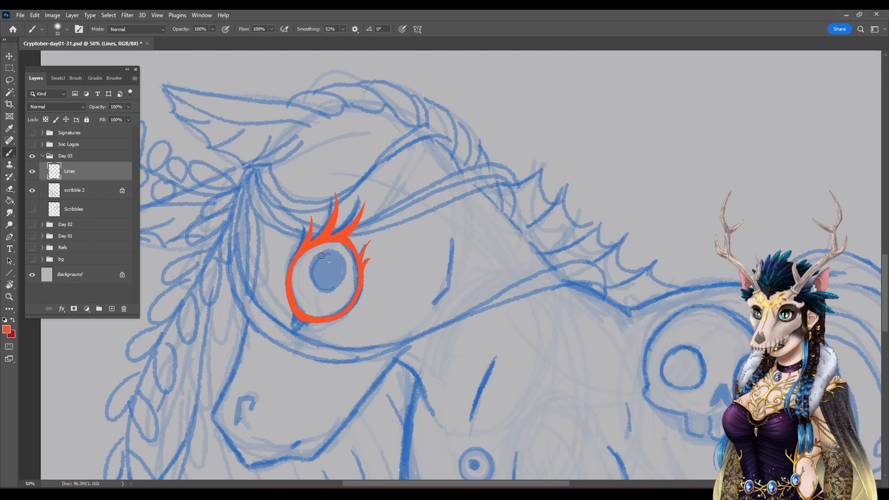
# Step: Ink the pointed lower corner of the eye with the 32 px brush
pyautogui.rightClick(326, 255)
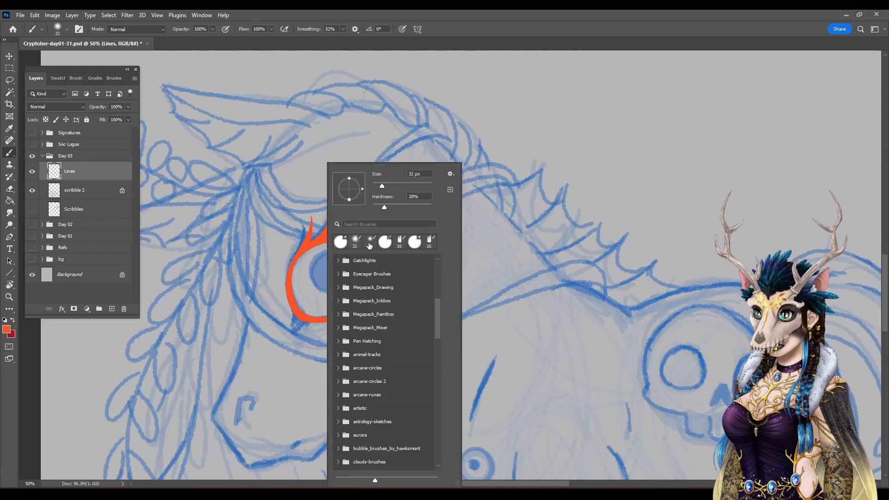
pyautogui.click(293, 311)
pyautogui.moveTo(293, 311)
pyautogui.mouseDown()
pyautogui.moveTo(289, 337)
pyautogui.moveTo(306, 319)
pyautogui.mouseUp()
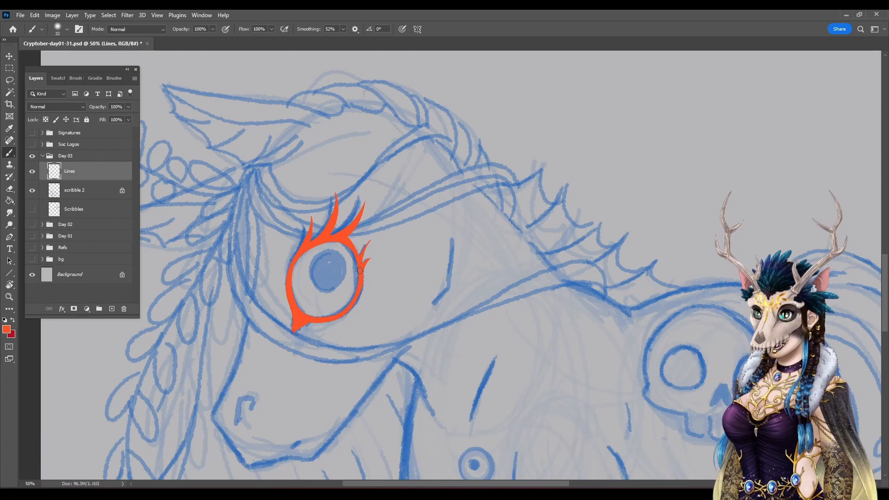
# Step: Outline the round iris inside the eye with the 12 px brush, undoing and redrawing the stray strokes
pyautogui.rightClick(333, 254)
pyautogui.click(380, 241)
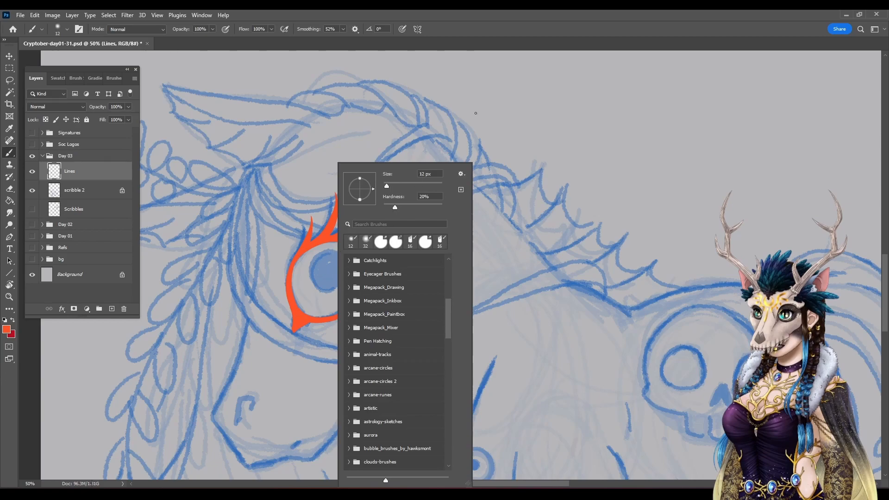
pyautogui.click(331, 251)
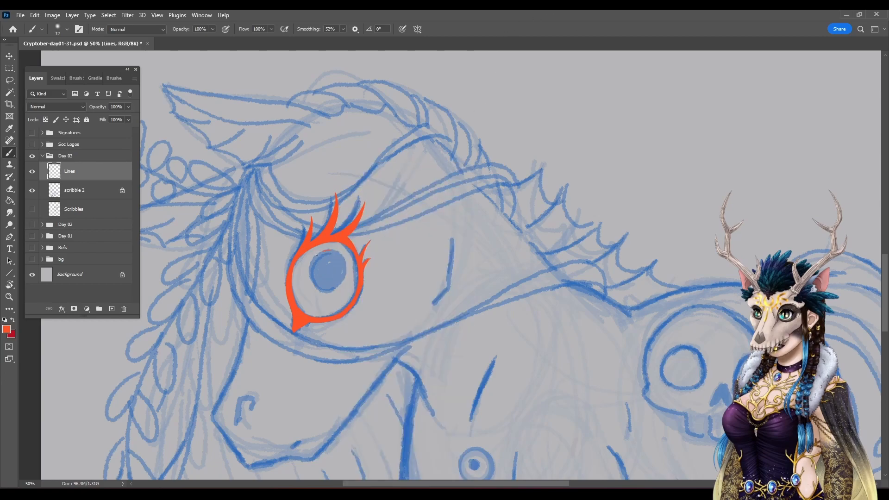
pyautogui.moveTo(342, 285); pyautogui.dragTo(346, 265)
pyautogui.hotkey('ctrl', 'z')
pyautogui.moveTo(334, 250)
pyautogui.mouseDown()
pyautogui.moveTo(309, 265)
pyautogui.moveTo(340, 286)
pyautogui.moveTo(345, 255)
pyautogui.mouseUp()
pyautogui.hotkey('ctrl', 'z')
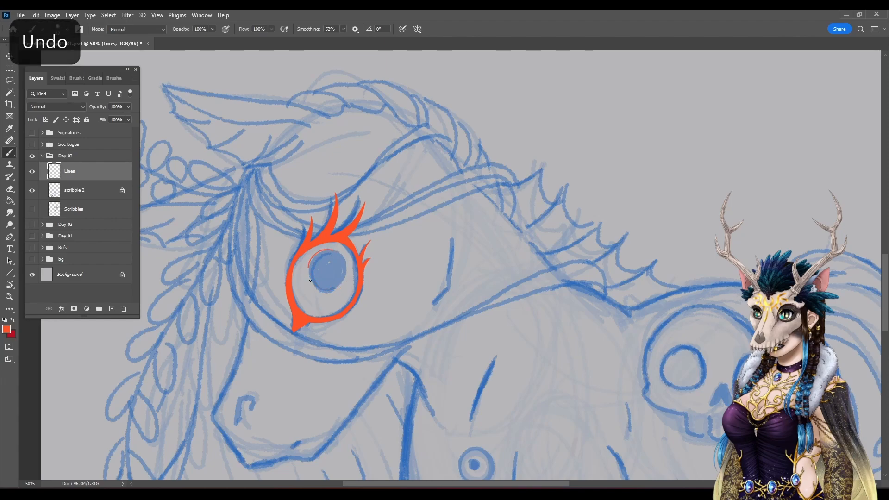
pyautogui.moveTo(320, 288)
pyautogui.mouseDown()
pyautogui.moveTo(348, 278)
pyautogui.moveTo(342, 251)
pyautogui.mouseUp()
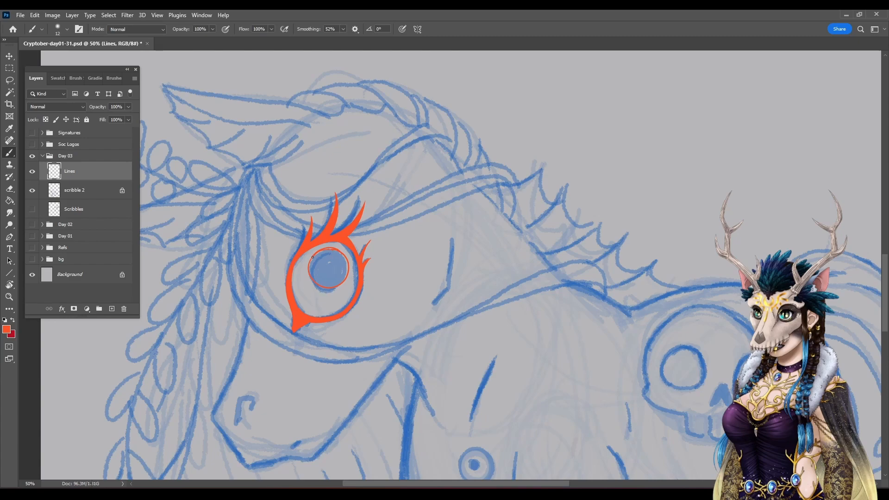
pyautogui.hotkey('ctrl', 'z')
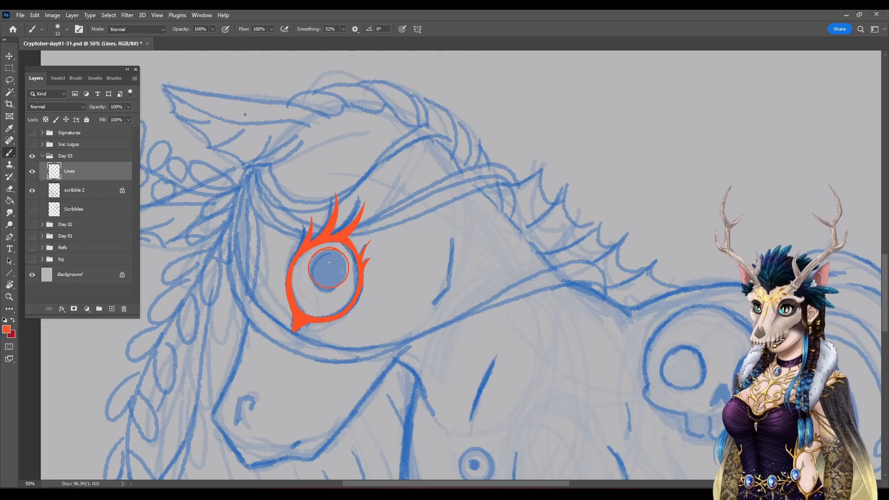
# Step: Rotate the canvas and ink the first thin strand lines from the ear base to the eye and from the lashes to the mane crest
pyautogui.click(9, 285)
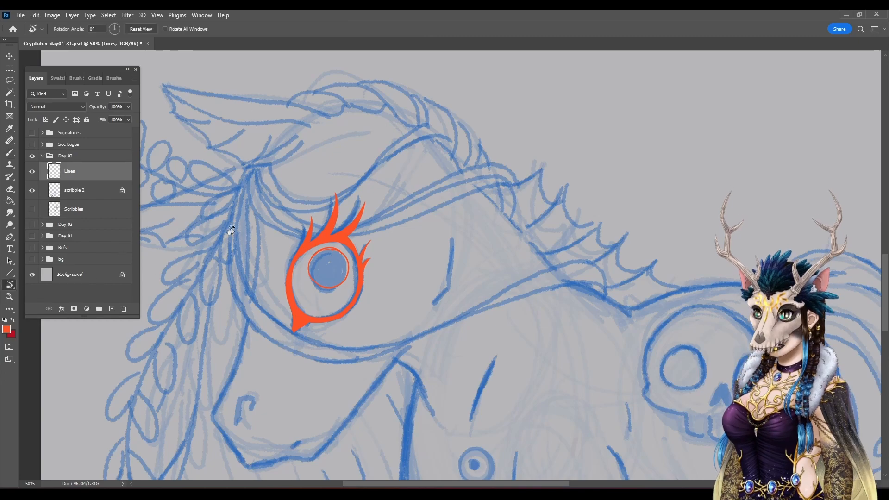
pyautogui.moveTo(230, 217); pyautogui.dragTo(245, 387)
pyautogui.moveTo(432, 307); pyautogui.dragTo(411, 189)
pyautogui.press('b')
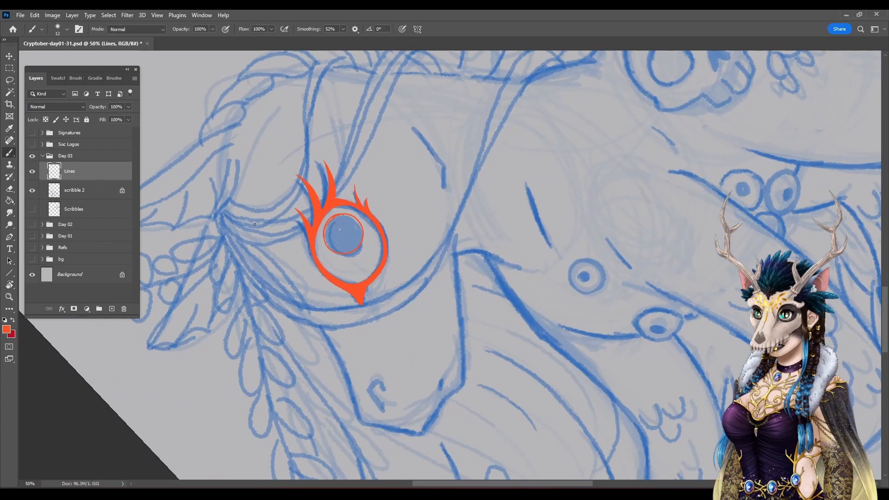
pyautogui.moveTo(229, 235); pyautogui.dragTo(265, 246)
pyautogui.moveTo(377, 178)
pyautogui.mouseDown()
pyautogui.moveTo(282, 279)
pyautogui.moveTo(258, 266)
pyautogui.moveTo(314, 147)
pyautogui.mouseUp()
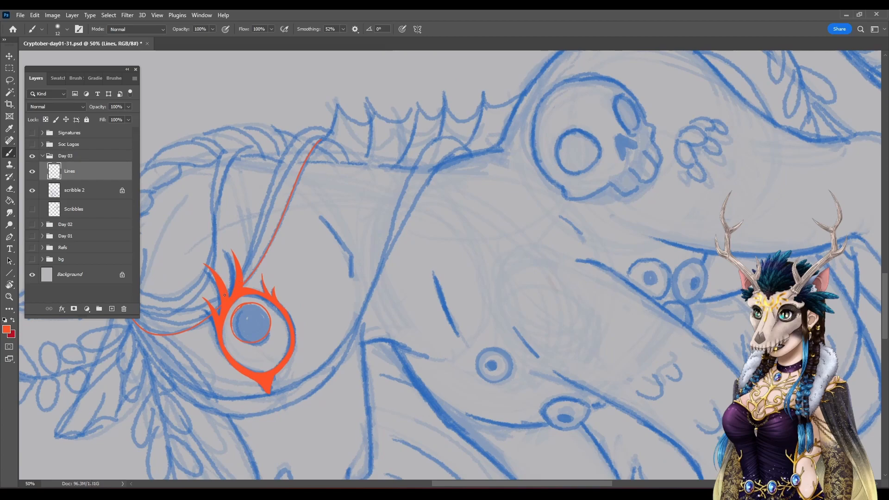
pyautogui.moveTo(240, 280)
pyautogui.mouseDown()
pyautogui.moveTo(286, 169)
pyautogui.moveTo(324, 134)
pyautogui.mouseUp()
pyautogui.moveTo(237, 282)
pyautogui.mouseDown()
pyautogui.moveTo(273, 174)
pyautogui.moveTo(316, 126)
pyautogui.mouseUp()
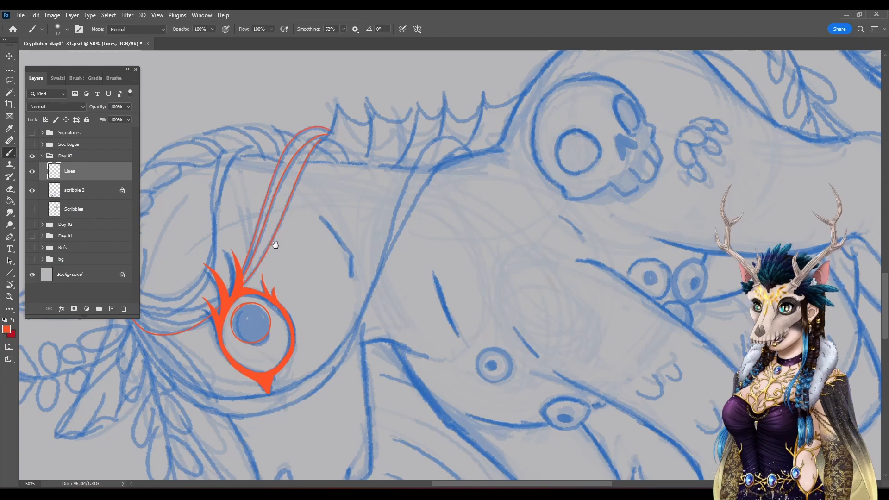
# Step: Ink the remaining strands between the ear base and eye and the one rising over the forehead, redrawing its upper end
pyautogui.moveTo(274, 244); pyautogui.dragTo(387, 248)
pyautogui.moveTo(239, 301)
pyautogui.mouseDown()
pyautogui.moveTo(276, 328)
pyautogui.moveTo(296, 325)
pyautogui.moveTo(343, 296)
pyautogui.moveTo(256, 314)
pyautogui.moveTo(287, 315)
pyautogui.mouseUp()
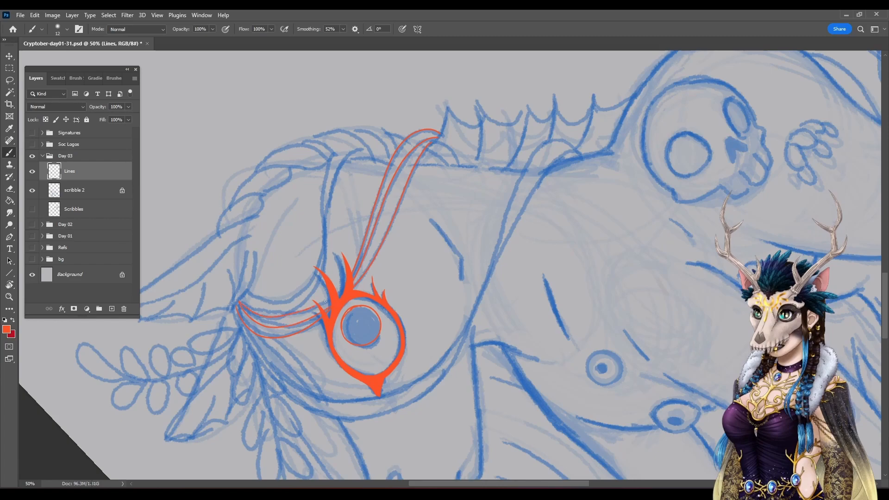
pyautogui.hotkey('ctrl', 'z')
pyautogui.moveTo(325, 170); pyautogui.dragTo(353, 146)
pyautogui.moveTo(246, 293); pyautogui.dragTo(316, 274)
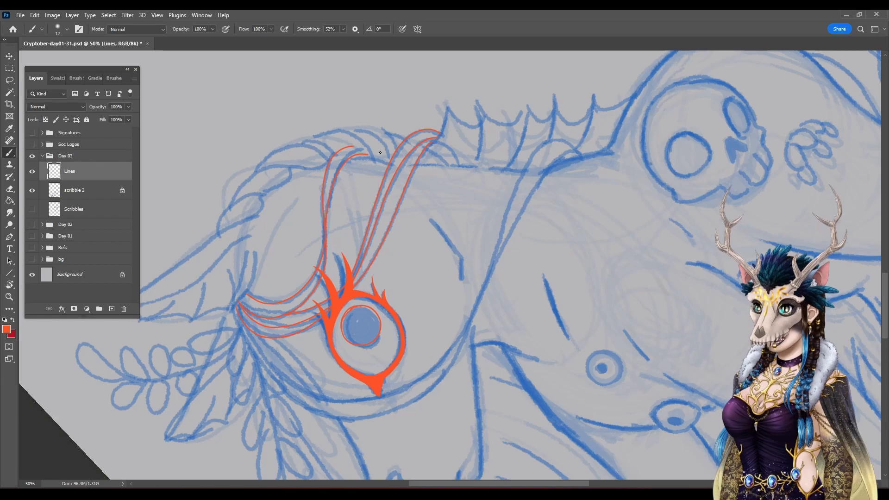
pyautogui.moveTo(353, 146)
pyautogui.mouseDown()
pyautogui.moveTo(360, 146)
pyautogui.moveTo(341, 175)
pyautogui.moveTo(369, 151)
pyautogui.mouseUp()
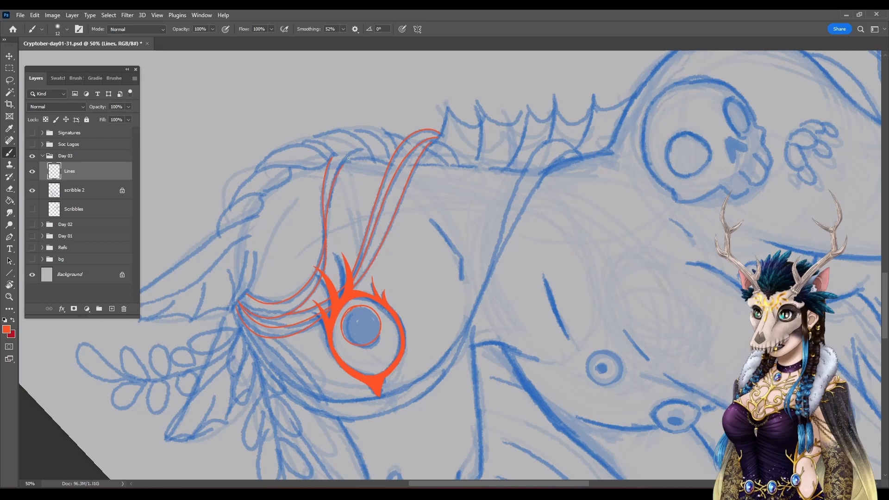
pyautogui.moveTo(331, 159)
pyautogui.mouseDown()
pyautogui.moveTo(365, 130)
pyautogui.moveTo(396, 130)
pyautogui.mouseUp()
# Step: Ink the pointed ear with its ribbed, scalloped lower edge and inner fold, redrawing the inner edge near its base
pyautogui.moveTo(394, 150); pyautogui.dragTo(496, 39)
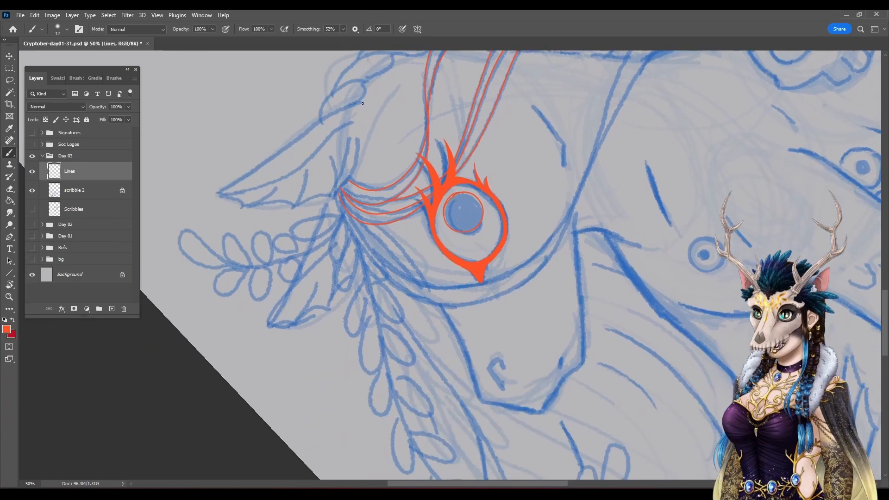
pyautogui.moveTo(362, 103)
pyautogui.mouseDown()
pyautogui.moveTo(203, 193)
pyautogui.moveTo(290, 173)
pyautogui.moveTo(355, 120)
pyautogui.mouseUp()
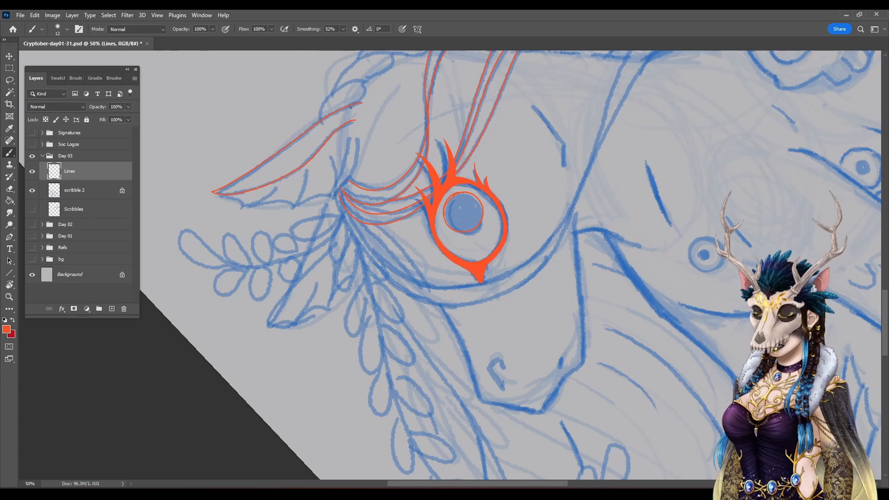
pyautogui.hotkey('ctrl', 'z')
pyautogui.moveTo(328, 139)
pyautogui.mouseDown()
pyautogui.moveTo(374, 113)
pyautogui.moveTo(366, 123)
pyautogui.mouseUp()
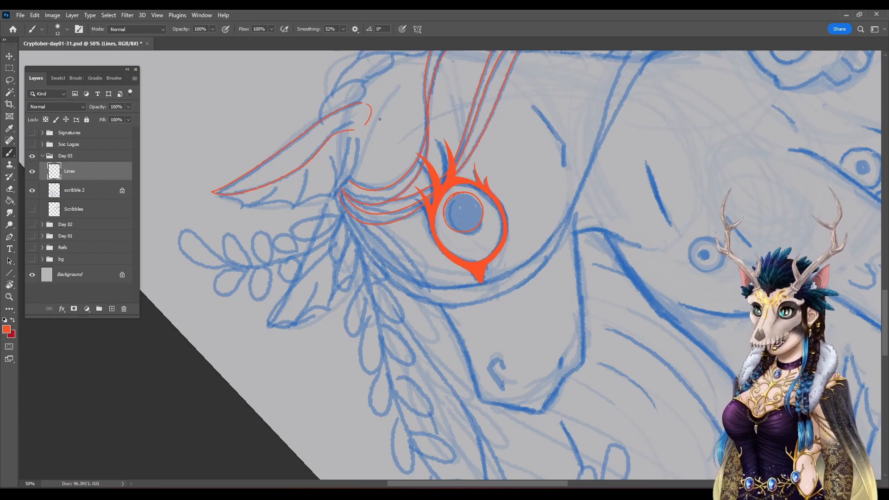
pyautogui.moveTo(239, 211); pyautogui.dragTo(263, 202)
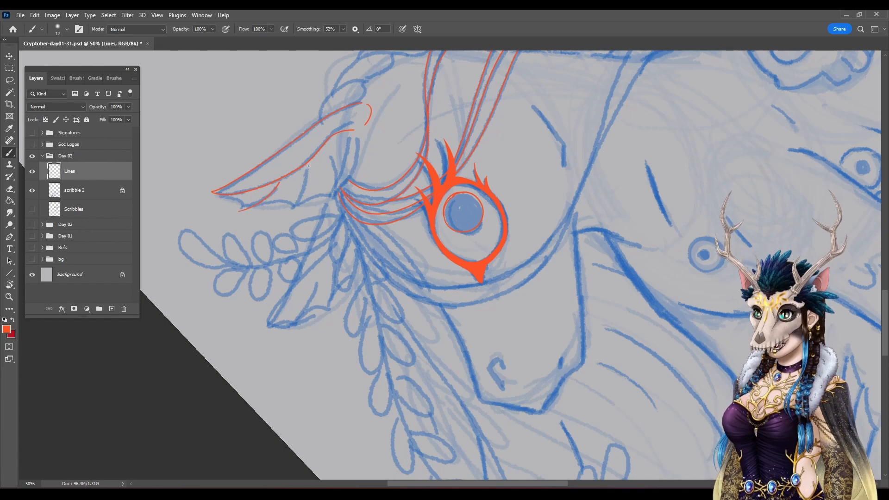
pyautogui.moveTo(307, 182); pyautogui.dragTo(288, 214)
pyautogui.moveTo(327, 147); pyautogui.dragTo(334, 165)
pyautogui.moveTo(290, 213); pyautogui.dragTo(332, 194)
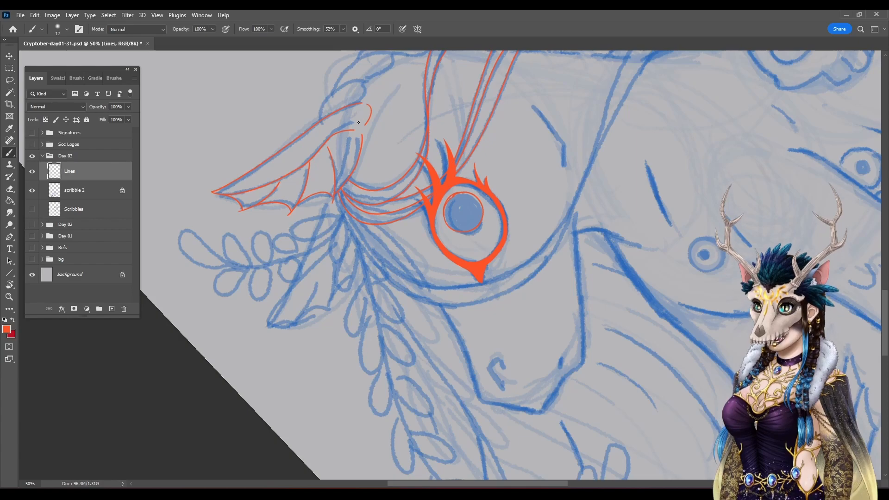
# Step: Turn the canvas so the ear points down and ink the first overlapping braid segments beside the ear
pyautogui.press('r')
pyautogui.click(141, 28)
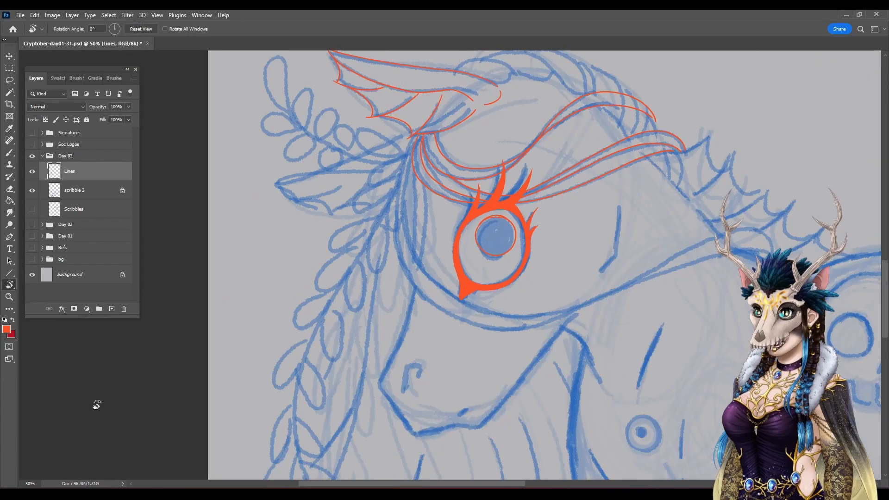
pyautogui.press('b')
pyautogui.moveTo(386, 233); pyautogui.dragTo(370, 318)
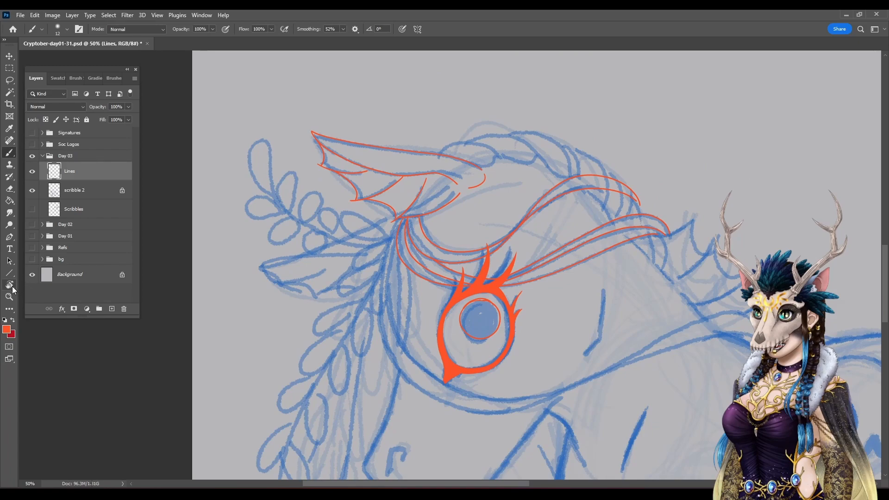
pyautogui.press('r')
pyautogui.moveTo(328, 114); pyautogui.dragTo(243, 341)
pyautogui.press('b')
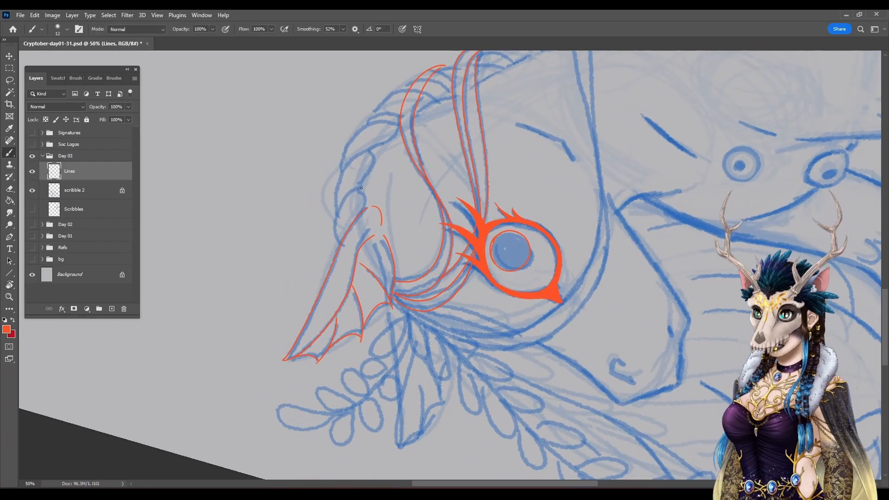
pyautogui.moveTo(348, 191)
pyautogui.mouseDown()
pyautogui.moveTo(337, 215)
pyautogui.moveTo(341, 250)
pyautogui.mouseUp()
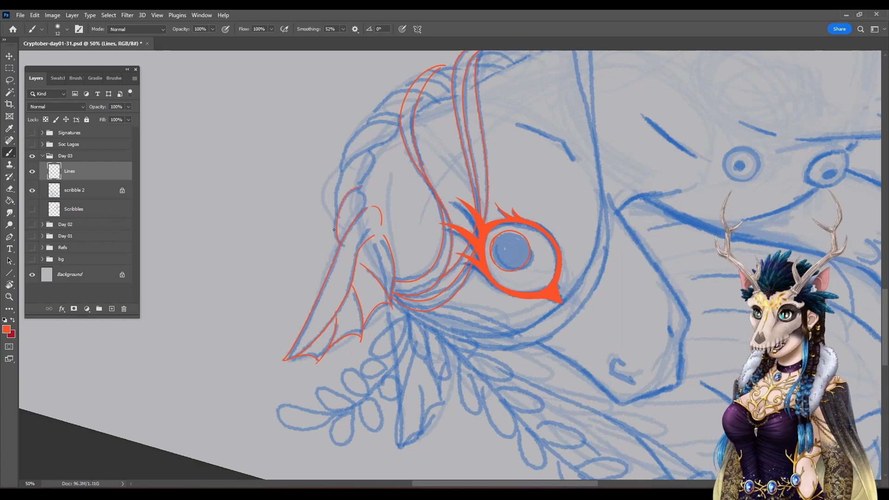
pyautogui.moveTo(349, 183); pyautogui.dragTo(367, 183)
pyautogui.moveTo(333, 199); pyautogui.dragTo(354, 156)
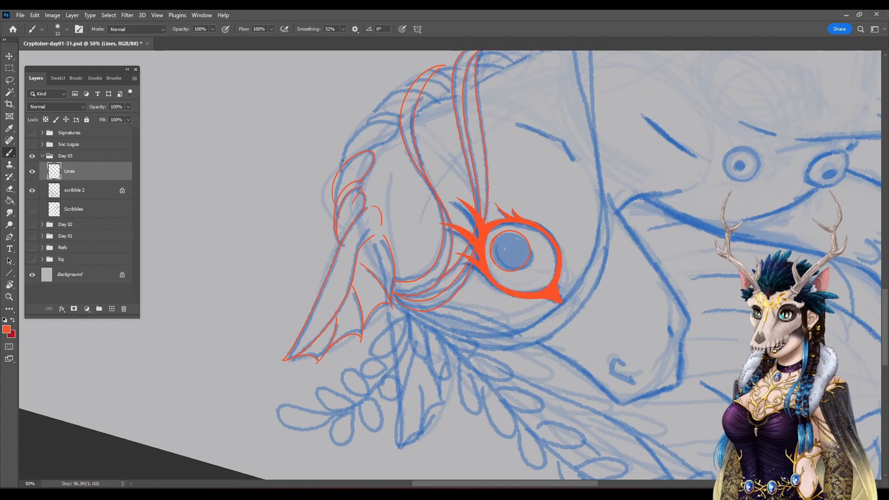
# Step: Ink the remaining braid segments along the crest of the neck, continuing just past the two long strands
pyautogui.moveTo(370, 186); pyautogui.dragTo(340, 249)
pyautogui.moveTo(342, 212); pyautogui.dragTo(366, 198)
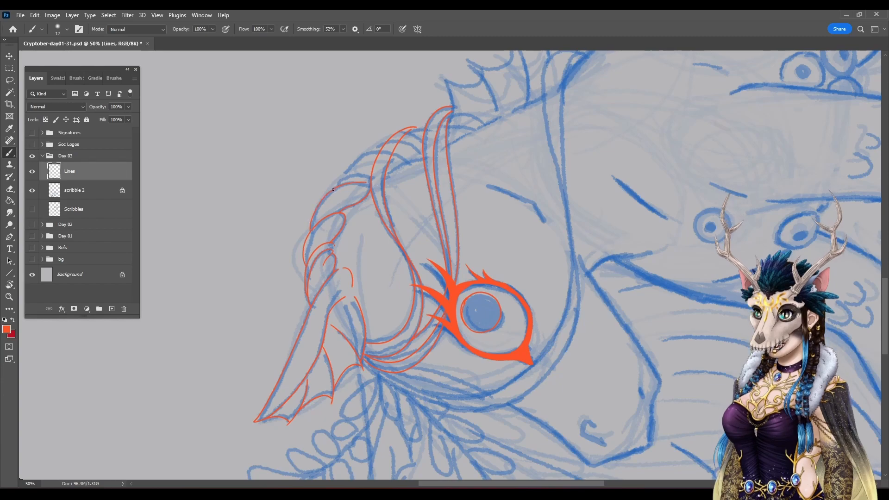
pyautogui.moveTo(347, 176); pyautogui.dragTo(366, 174)
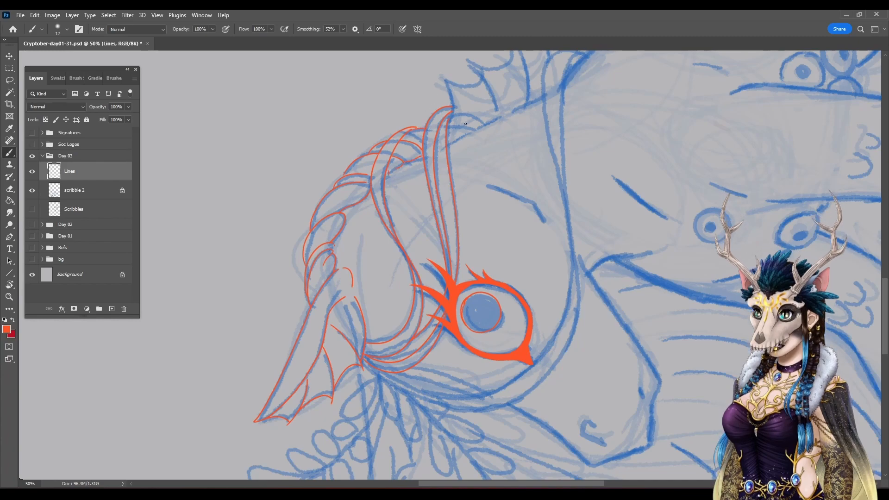
pyautogui.moveTo(460, 140)
pyautogui.mouseDown()
pyautogui.moveTo(449, 124)
pyautogui.moveTo(475, 129)
pyautogui.mouseUp()
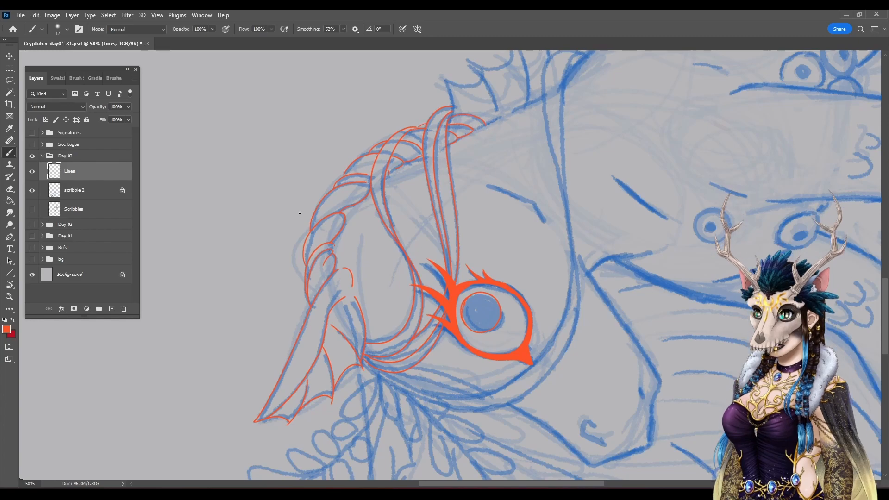
pyautogui.hotkey('ctrl', 'z')
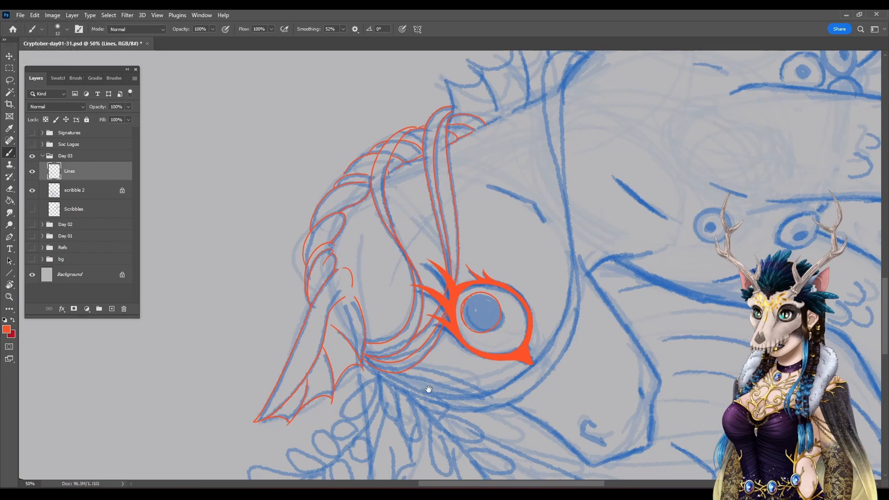
# Step: Rotate the canvas to 110° and ink both edges of the long strand curving from the ear base around below the eye
pyautogui.moveTo(425, 389); pyautogui.dragTo(423, 228)
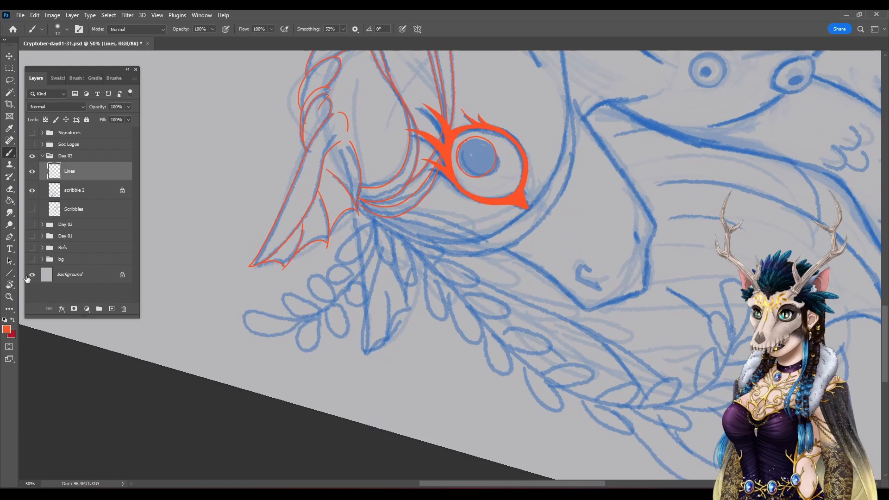
pyautogui.click(9, 285)
pyautogui.click(139, 29)
pyautogui.click(9, 153)
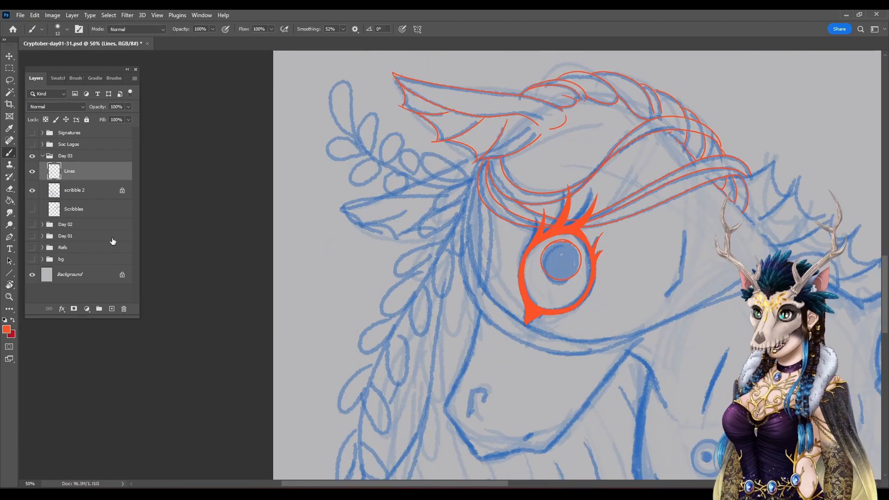
pyautogui.moveTo(705, 354); pyautogui.dragTo(579, 277)
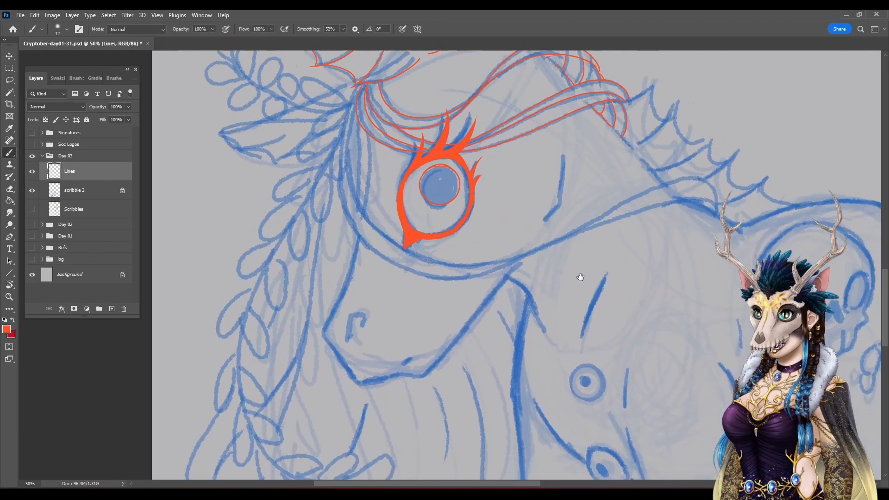
pyautogui.click(11, 286)
pyautogui.moveTo(353, 373); pyautogui.dragTo(570, 233)
pyautogui.moveTo(516, 388)
pyautogui.mouseDown()
pyautogui.moveTo(371, 311)
pyautogui.moveTo(256, 287)
pyautogui.mouseUp()
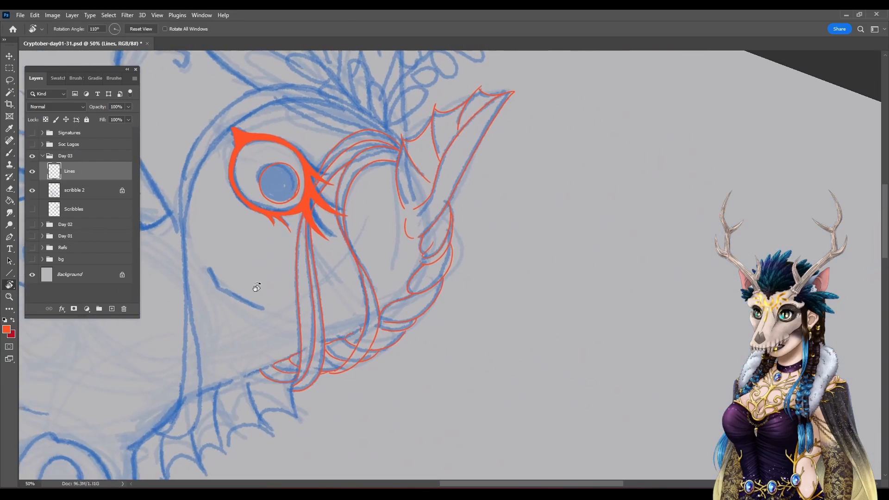
pyautogui.click(9, 153)
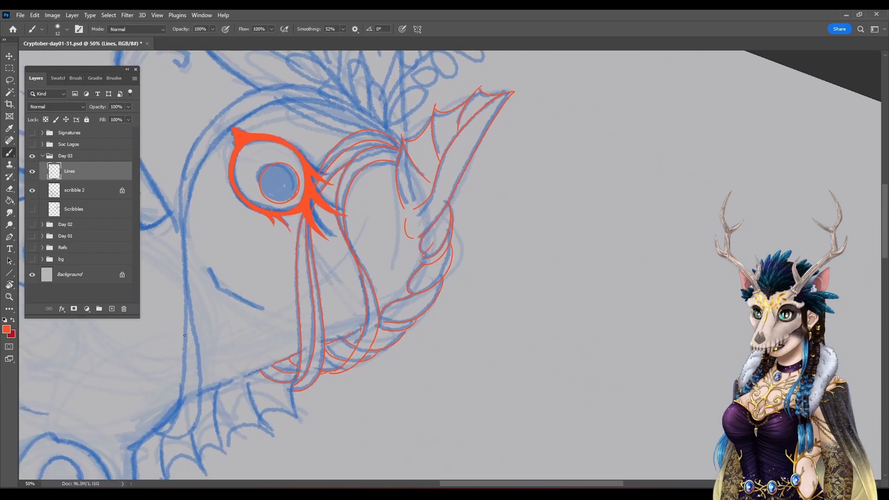
pyautogui.moveTo(183, 278)
pyautogui.mouseDown()
pyautogui.moveTo(192, 193)
pyautogui.moveTo(224, 138)
pyautogui.mouseUp()
pyautogui.moveTo(263, 112); pyautogui.dragTo(335, 104)
pyautogui.moveTo(398, 135); pyautogui.dragTo(402, 138)
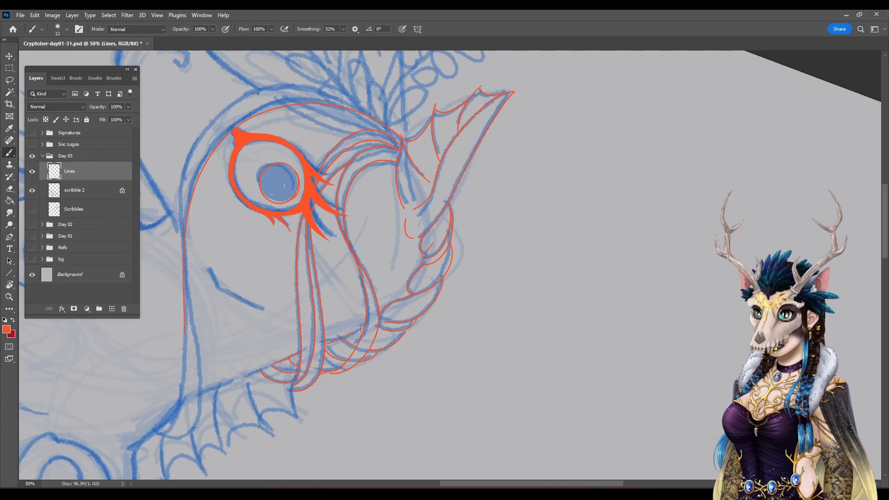
pyautogui.moveTo(182, 275)
pyautogui.mouseDown()
pyautogui.moveTo(182, 176)
pyautogui.moveTo(210, 123)
pyautogui.moveTo(264, 91)
pyautogui.moveTo(312, 86)
pyautogui.mouseUp()
pyautogui.moveTo(370, 112); pyautogui.dragTo(390, 129)
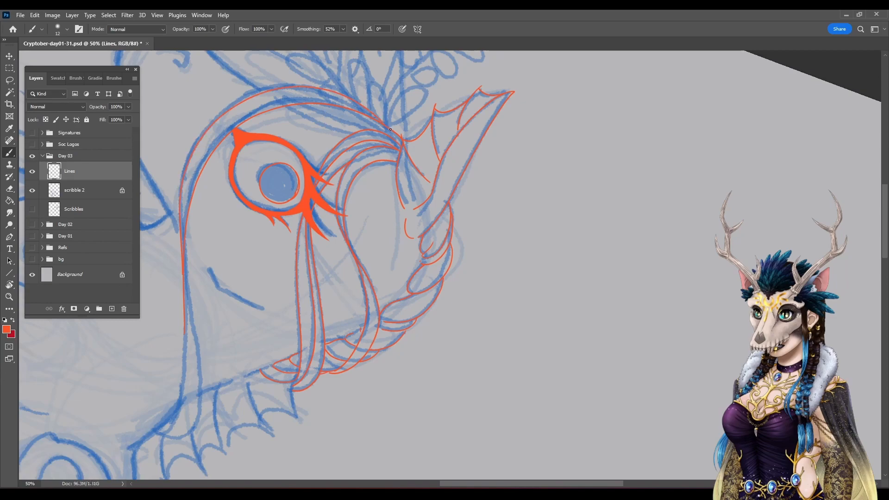
# Step: Extend the long strand's edges across the neck to the base of the mane, redrawing its tapered end
pyautogui.moveTo(220, 377); pyautogui.dragTo(274, 233)
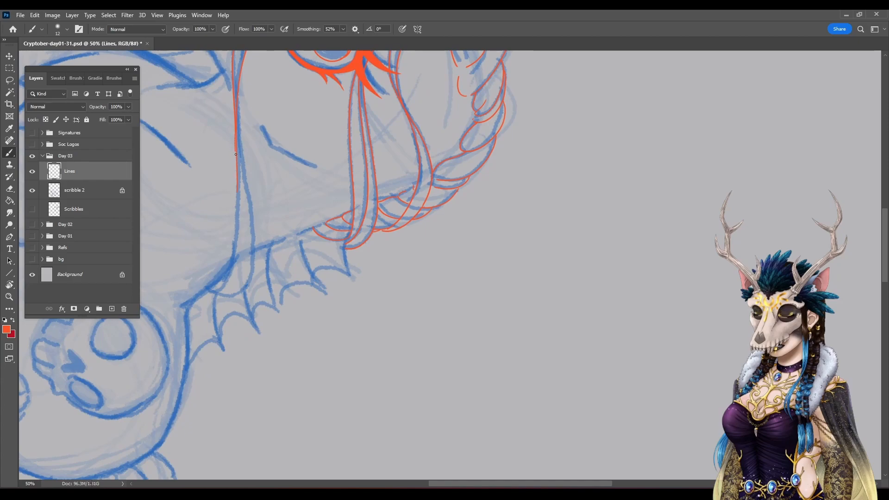
pyautogui.hotkey('ctrl', 'z')
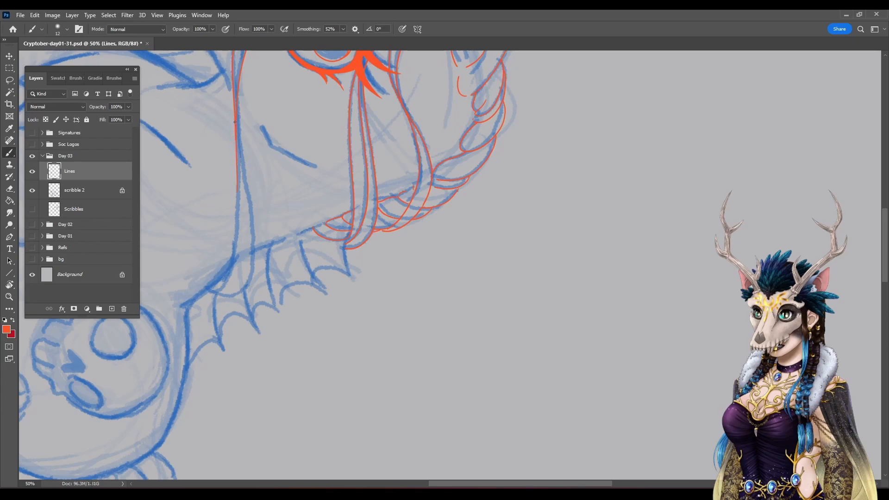
pyautogui.moveTo(244, 172)
pyautogui.mouseDown()
pyautogui.moveTo(255, 270)
pyautogui.moveTo(243, 295)
pyautogui.moveTo(187, 309)
pyautogui.mouseUp()
pyautogui.moveTo(238, 191); pyautogui.dragTo(230, 267)
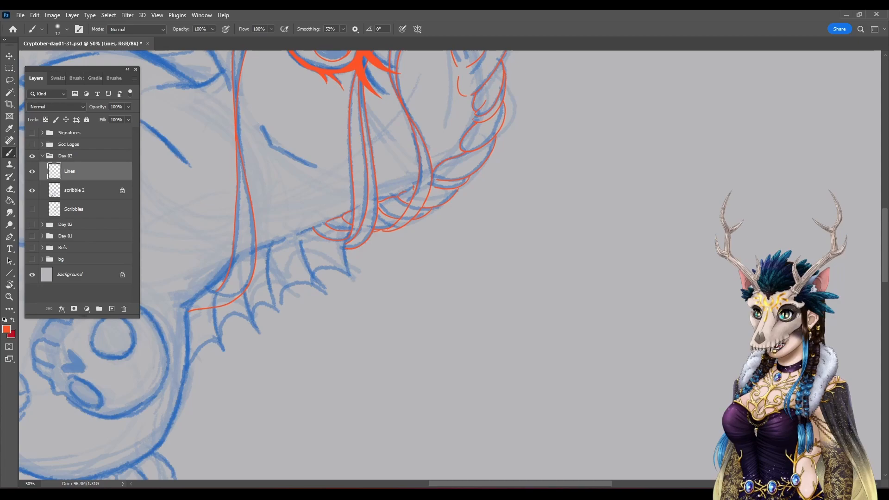
pyautogui.hotkey('ctrl', 'z')
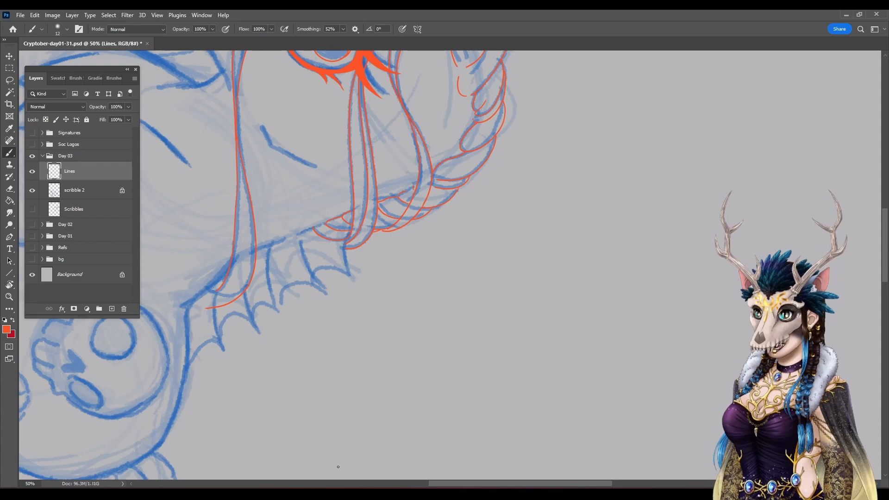
pyautogui.moveTo(189, 309); pyautogui.dragTo(208, 308)
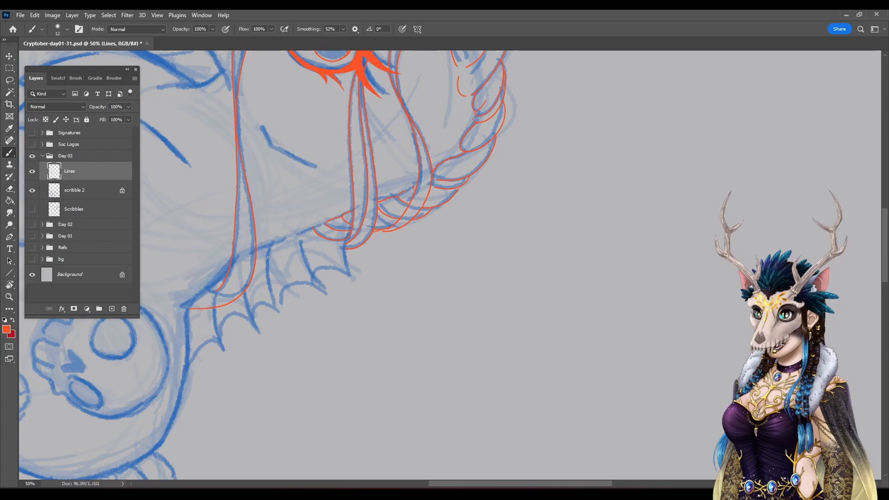
# Step: Turn the canvas along the neck and ink the crest line from the braid's end to the long strand
pyautogui.click(11, 285)
pyautogui.click(140, 29)
pyautogui.click(10, 153)
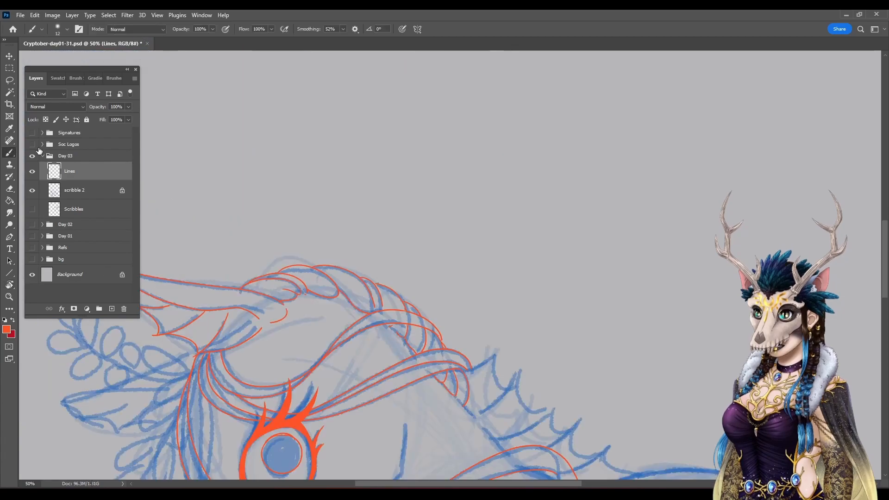
pyautogui.moveTo(420, 336); pyautogui.dragTo(201, 113)
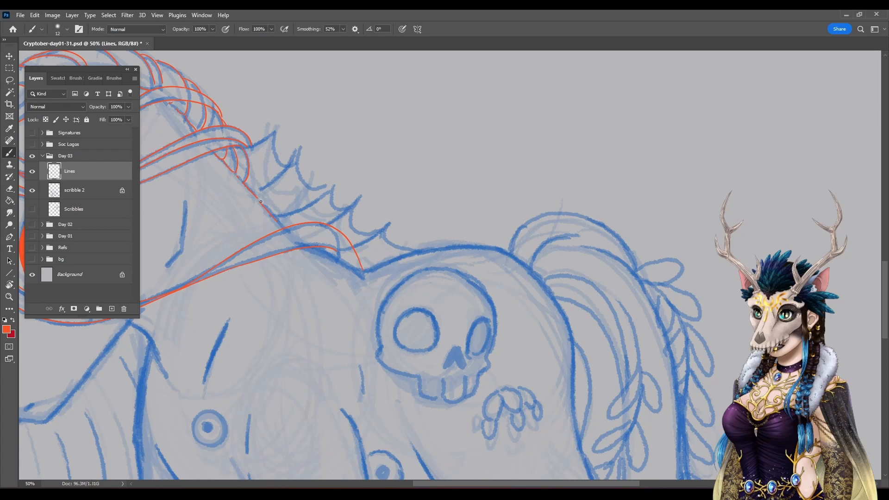
pyautogui.hotkey('ctrl', 'z')
pyautogui.hotkey('ctrl', 'z')
pyautogui.press('r')
pyautogui.moveTo(283, 222)
pyautogui.mouseDown()
pyautogui.moveTo(210, 312)
pyautogui.moveTo(273, 433)
pyautogui.mouseUp()
pyautogui.click(7, 155)
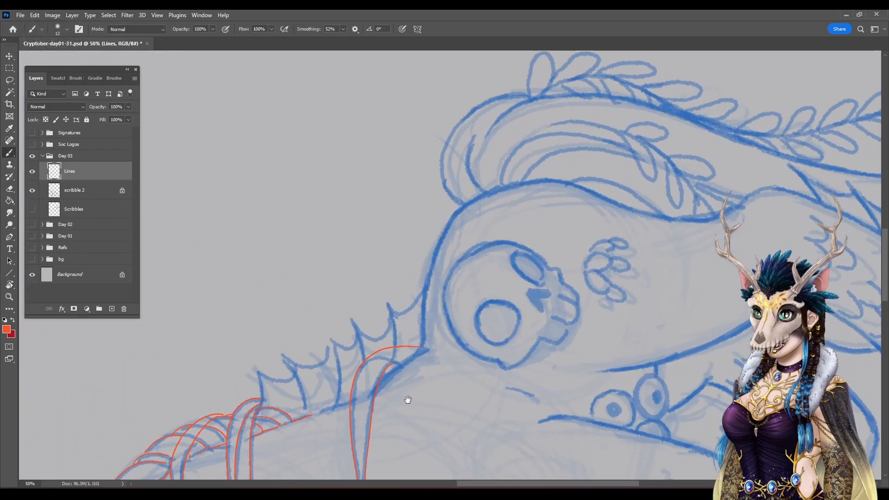
pyautogui.moveTo(404, 398); pyautogui.dragTo(289, 281)
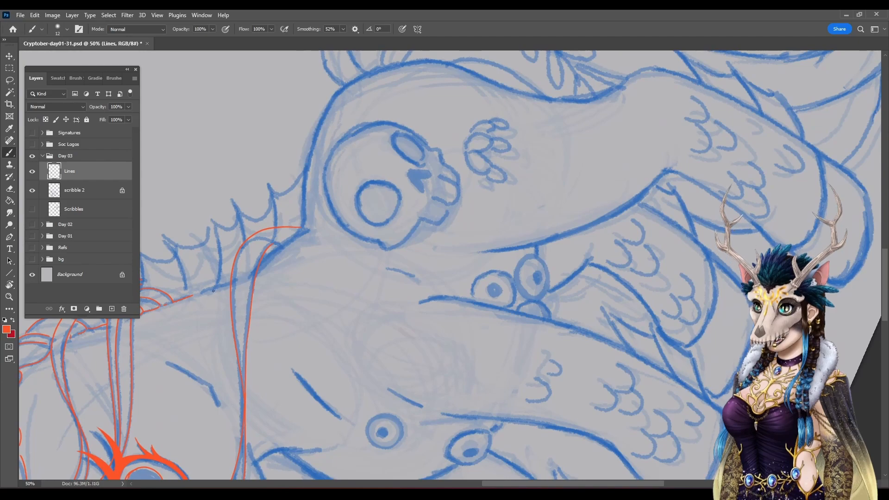
pyautogui.moveTo(200, 292); pyautogui.dragTo(233, 280)
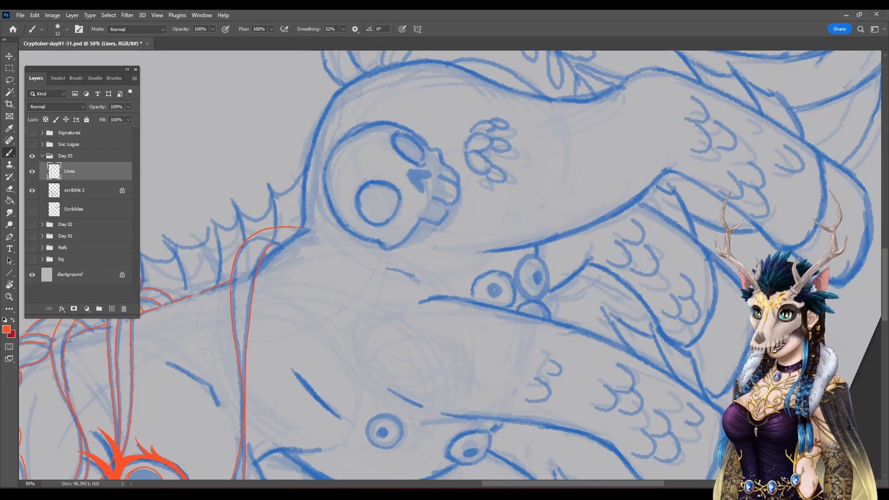
# Step: Ink the back line from the base of the neck up over the curve of the rump toward the tail
pyautogui.moveTo(365, 252); pyautogui.dragTo(340, 331)
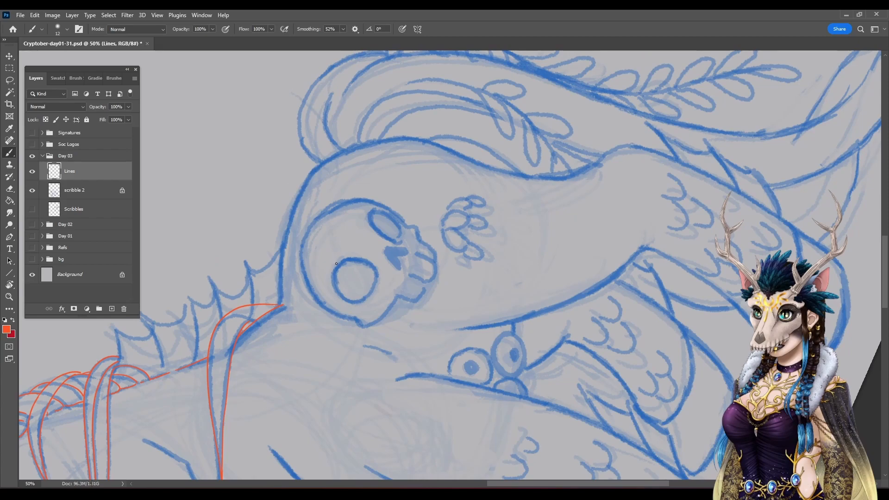
pyautogui.moveTo(360, 144)
pyautogui.mouseDown()
pyautogui.moveTo(330, 156)
pyautogui.moveTo(304, 185)
pyautogui.moveTo(285, 239)
pyautogui.moveTo(276, 305)
pyautogui.mouseUp()
pyautogui.moveTo(263, 315); pyautogui.dragTo(347, 276)
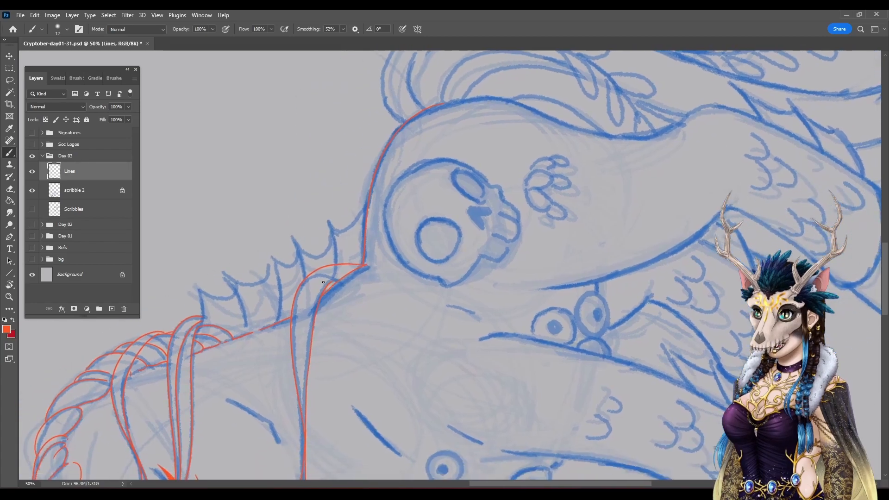
pyautogui.moveTo(197, 280); pyautogui.dragTo(201, 296)
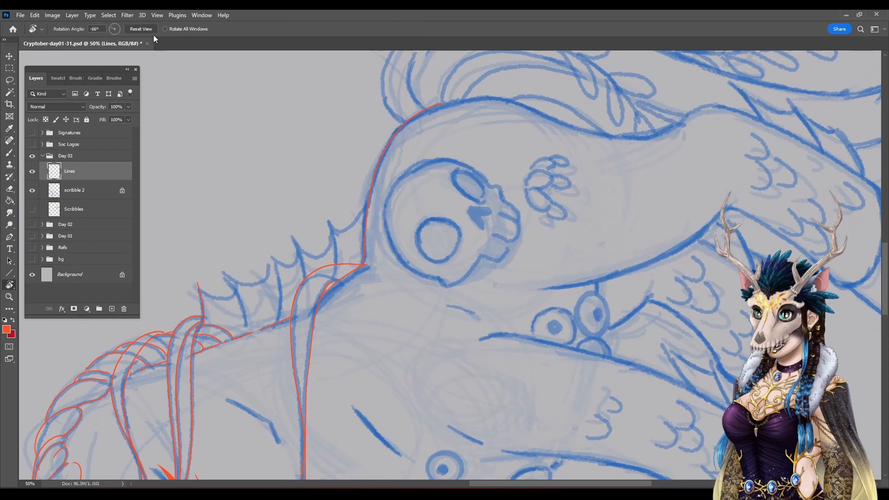
pyautogui.moveTo(203, 331); pyautogui.dragTo(284, 72)
pyautogui.moveTo(318, 119); pyautogui.dragTo(276, 261)
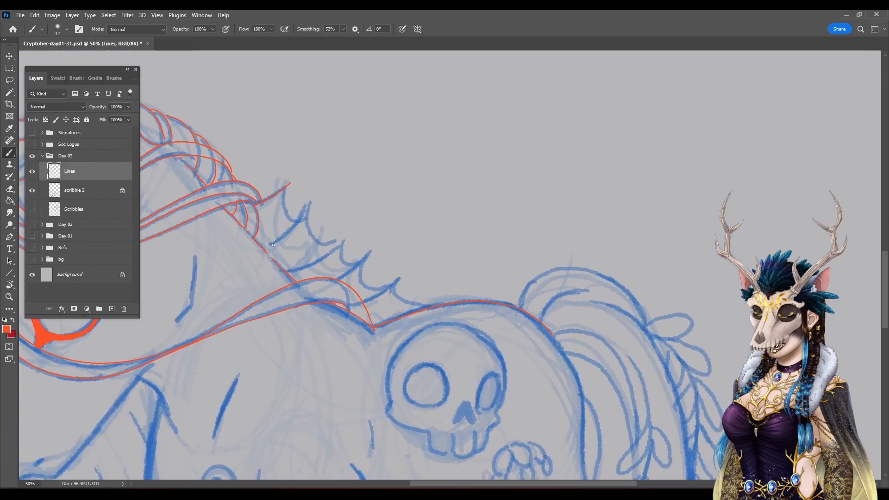
pyautogui.moveTo(265, 250); pyautogui.dragTo(321, 205)
pyautogui.moveTo(287, 273); pyautogui.dragTo(360, 235)
pyautogui.moveTo(345, 284); pyautogui.dragTo(360, 284)
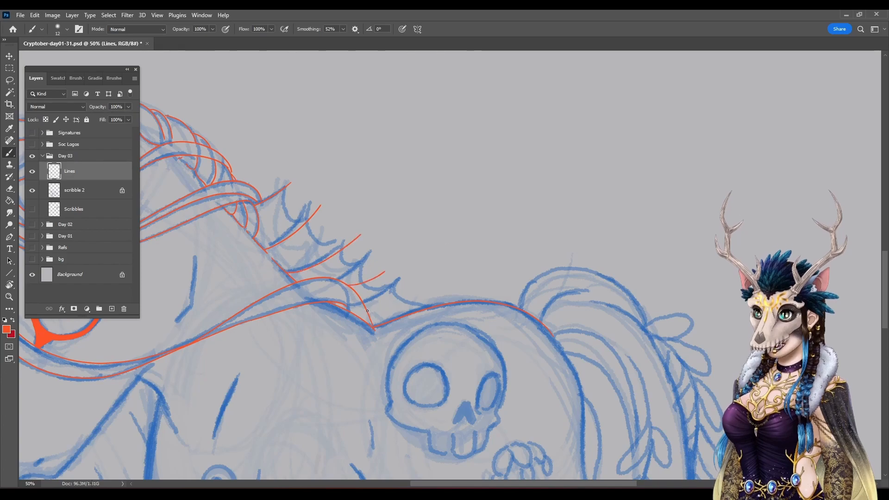
pyautogui.moveTo(373, 311); pyautogui.dragTo(410, 292)
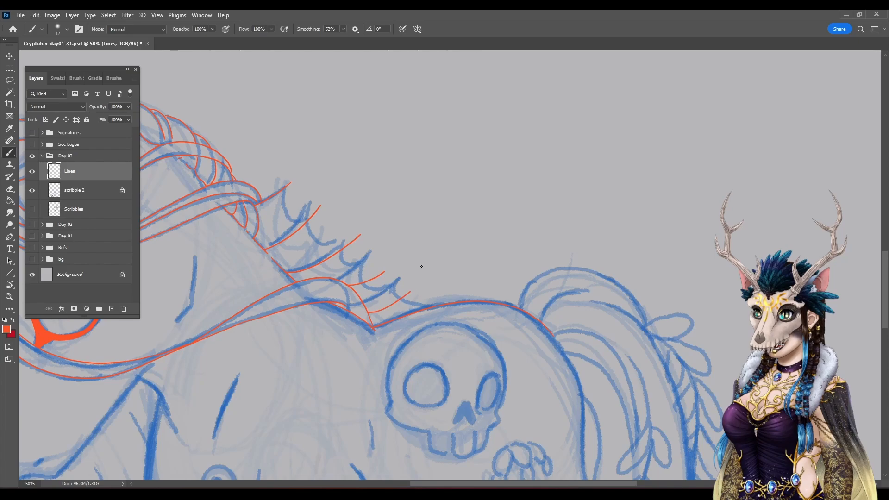
pyautogui.hotkey('ctrl', 'z')
pyautogui.hotkey('ctrl', 'z')
pyautogui.hotkey('ctrl', 'z')
pyautogui.hotkey('ctrl', 'z')
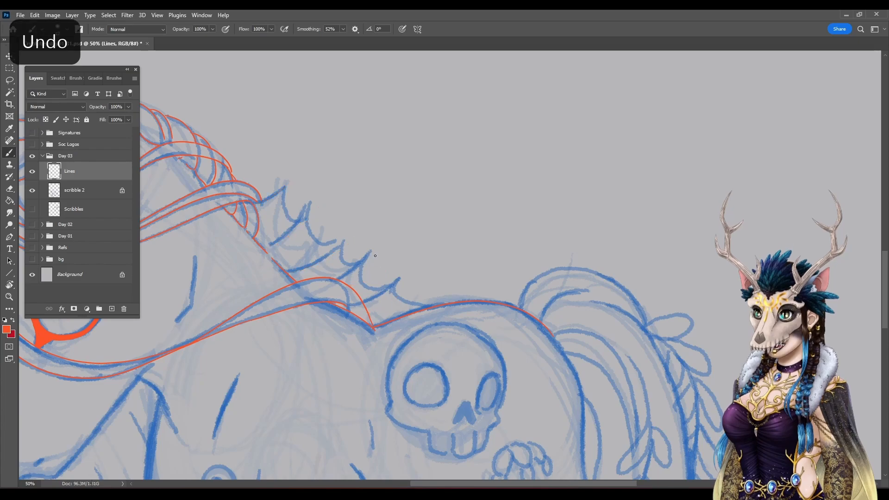
# Step: Ink the five curved spines of the neck fin with the scalloped webbing between them, and tidy the spine tips
pyautogui.moveTo(261, 200); pyautogui.dragTo(290, 179)
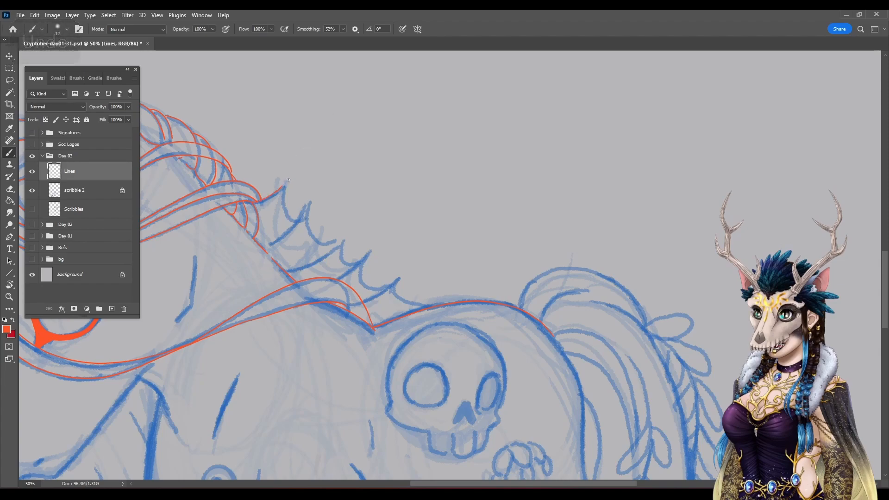
pyautogui.moveTo(304, 223)
pyautogui.mouseDown()
pyautogui.moveTo(324, 190)
pyautogui.moveTo(286, 215)
pyautogui.moveTo(309, 210)
pyautogui.mouseUp()
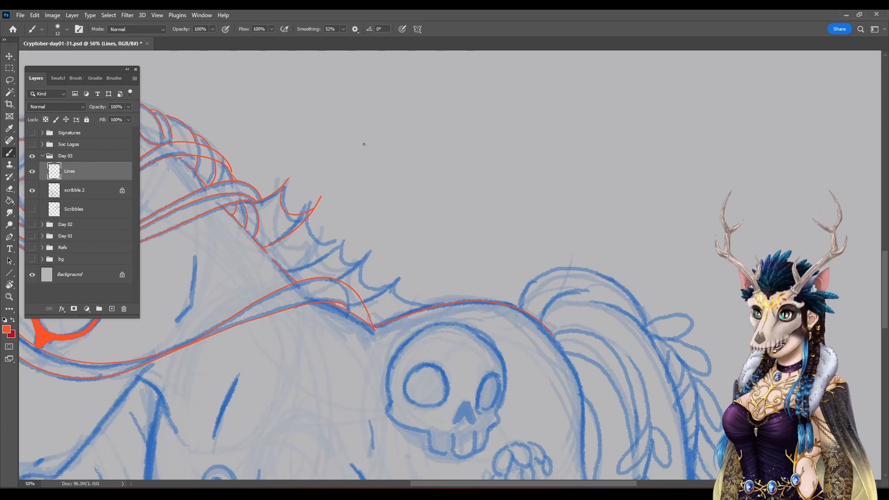
pyautogui.moveTo(336, 251)
pyautogui.mouseDown()
pyautogui.moveTo(359, 219)
pyautogui.moveTo(318, 241)
pyautogui.moveTo(354, 232)
pyautogui.mouseUp()
pyautogui.moveTo(346, 284)
pyautogui.mouseDown()
pyautogui.moveTo(387, 248)
pyautogui.moveTo(359, 265)
pyautogui.moveTo(384, 258)
pyautogui.moveTo(363, 284)
pyautogui.moveTo(412, 277)
pyautogui.moveTo(384, 299)
pyautogui.mouseUp()
pyautogui.moveTo(413, 274); pyautogui.dragTo(396, 292)
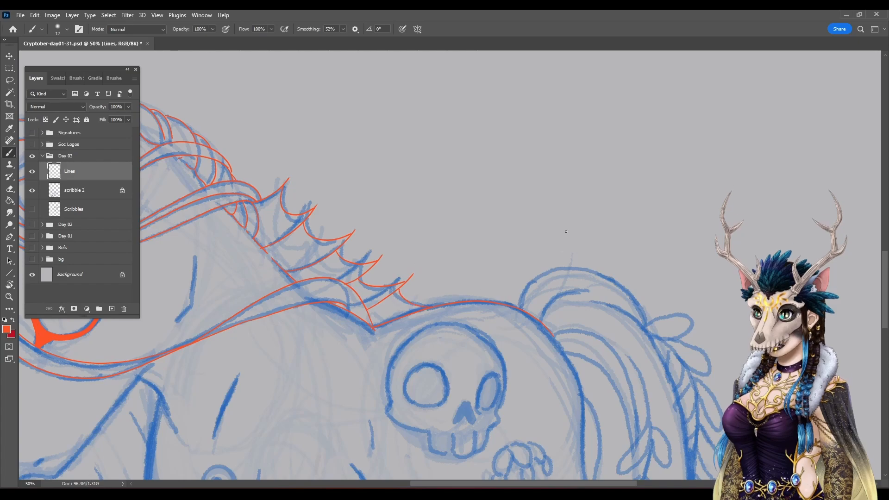
pyautogui.moveTo(413, 270); pyautogui.dragTo(383, 254)
# Step: Enlarge the brush to 26 px and thicken the five spines of the neck fin with tapered strokes
pyautogui.rightClick(455, 217)
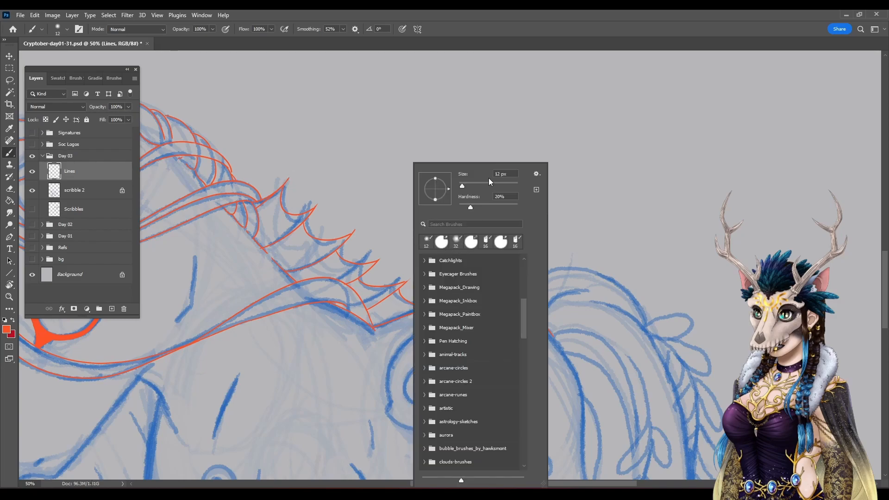
pyautogui.click(467, 185)
pyautogui.moveTo(287, 180); pyautogui.dragTo(254, 211)
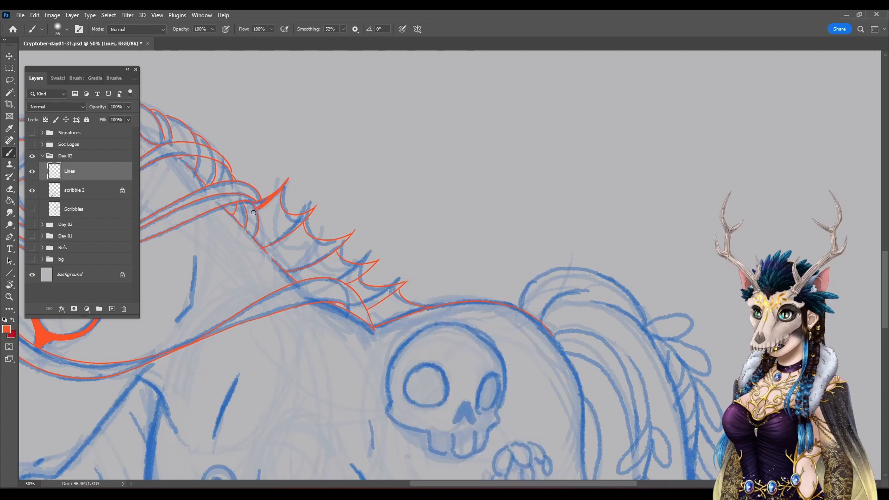
pyautogui.moveTo(317, 204); pyautogui.dragTo(262, 249)
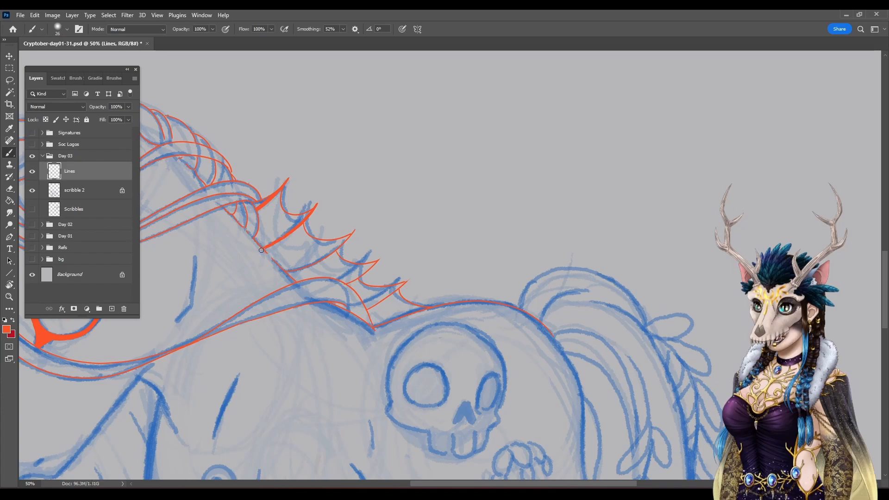
pyautogui.moveTo(355, 227)
pyautogui.mouseDown()
pyautogui.moveTo(324, 259)
pyautogui.moveTo(289, 272)
pyautogui.mouseUp()
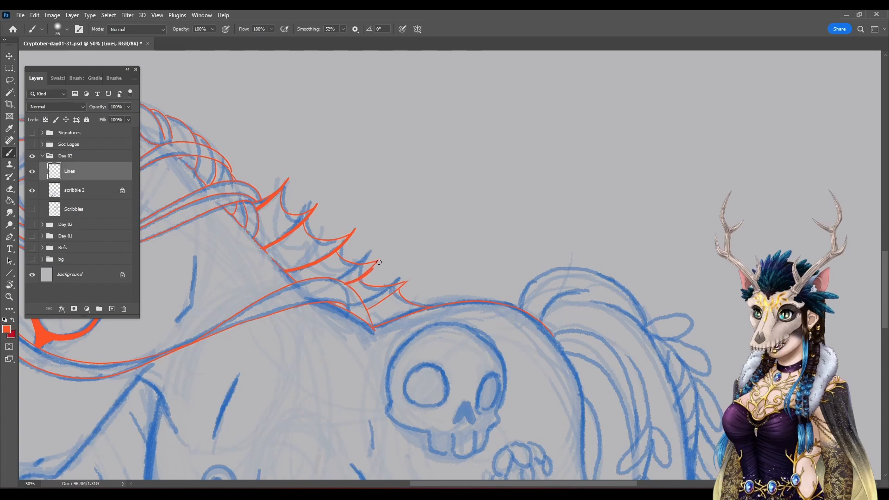
pyautogui.hotkey('ctrl', 'z')
pyautogui.moveTo(409, 278); pyautogui.dragTo(363, 312)
# Step: Thicken the ribs of the ear's webbed frill with tapered strokes of the 26 px brush
pyautogui.moveTo(278, 349)
pyautogui.mouseDown()
pyautogui.moveTo(574, 341)
pyautogui.moveTo(582, 402)
pyautogui.mouseUp()
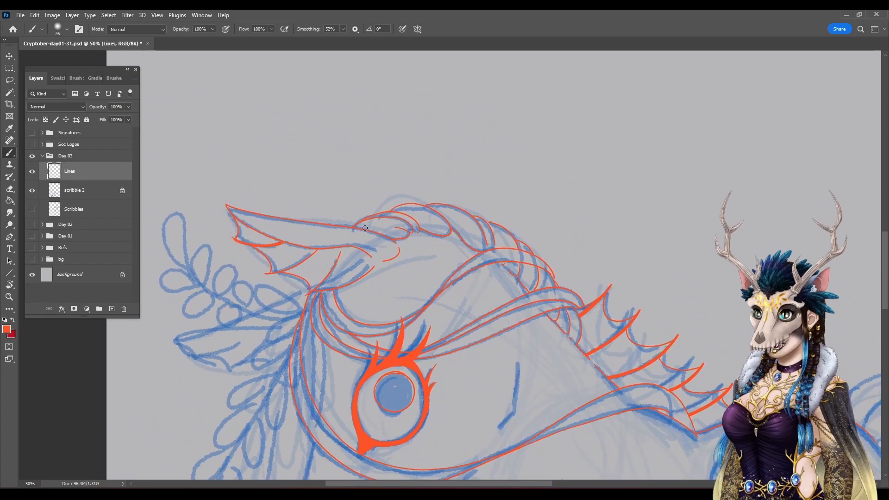
pyautogui.moveTo(266, 274); pyautogui.dragTo(318, 250)
pyautogui.moveTo(308, 293); pyautogui.dragTo(342, 247)
pyautogui.moveTo(259, 341); pyautogui.dragTo(323, 280)
# Step: Switch to the 12 px brush, rotate the canvas to 98°, and ink the small sprig's end leaf and curved stem beside the ear
pyautogui.rightClick(299, 285)
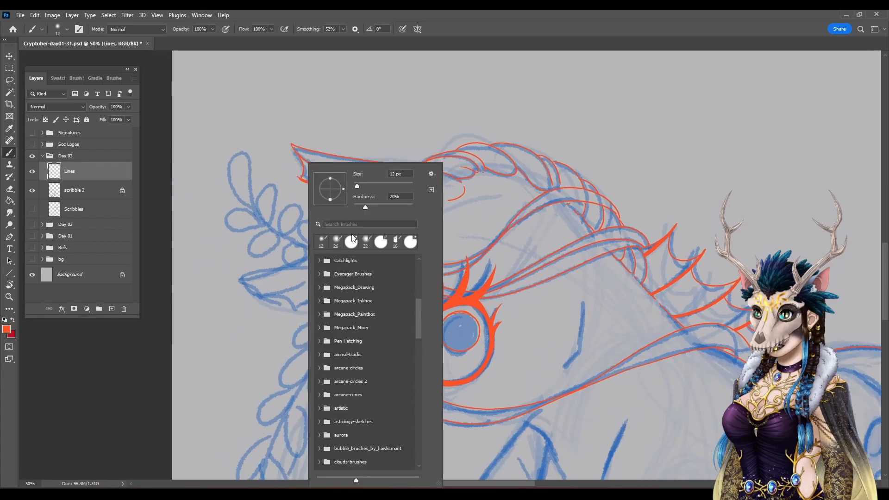
pyautogui.press('r')
pyautogui.moveTo(290, 402); pyautogui.dragTo(335, 86)
pyautogui.moveTo(536, 258); pyautogui.dragTo(378, 343)
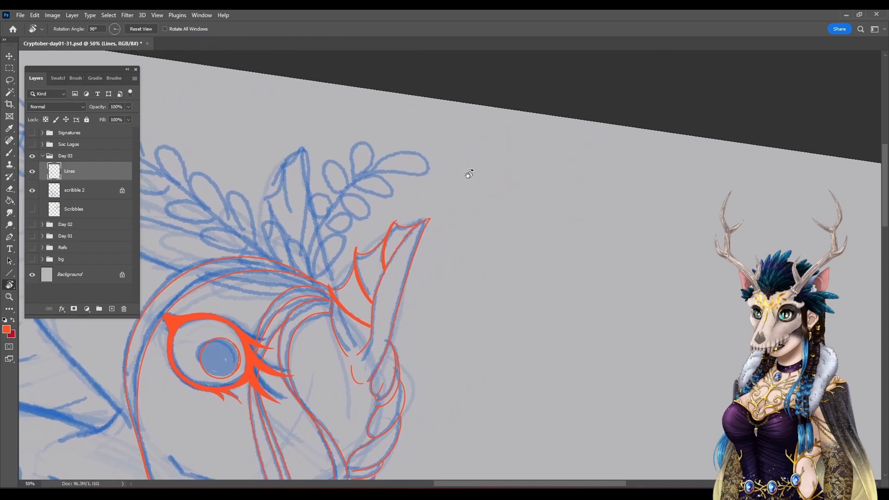
pyautogui.press('b')
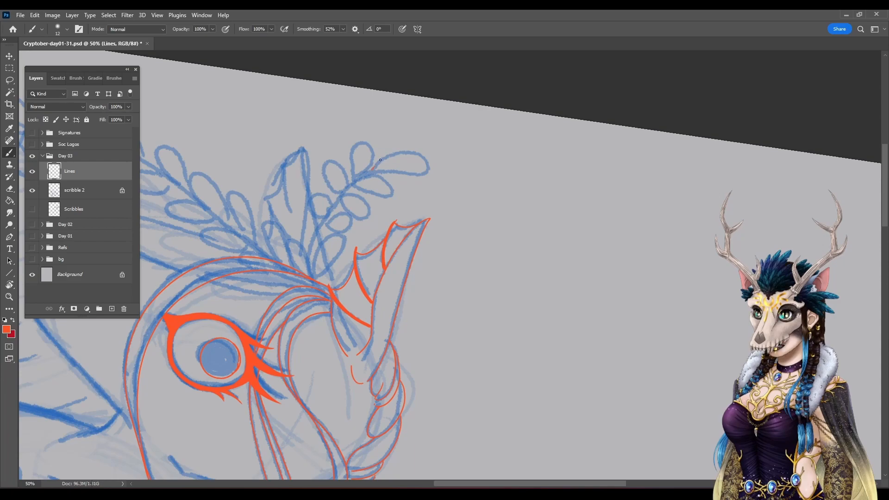
pyautogui.moveTo(418, 151)
pyautogui.mouseDown()
pyautogui.moveTo(432, 165)
pyautogui.moveTo(404, 176)
pyautogui.mouseUp()
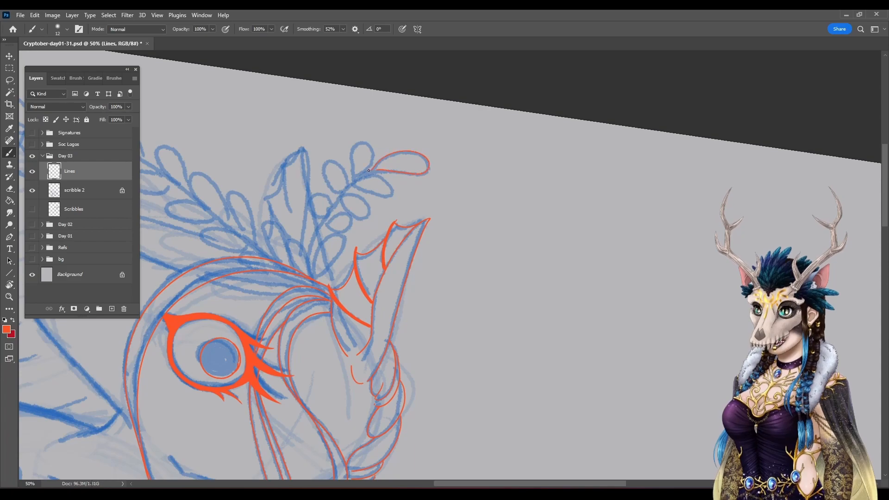
pyautogui.moveTo(352, 182)
pyautogui.mouseDown()
pyautogui.moveTo(332, 202)
pyautogui.moveTo(306, 261)
pyautogui.mouseUp()
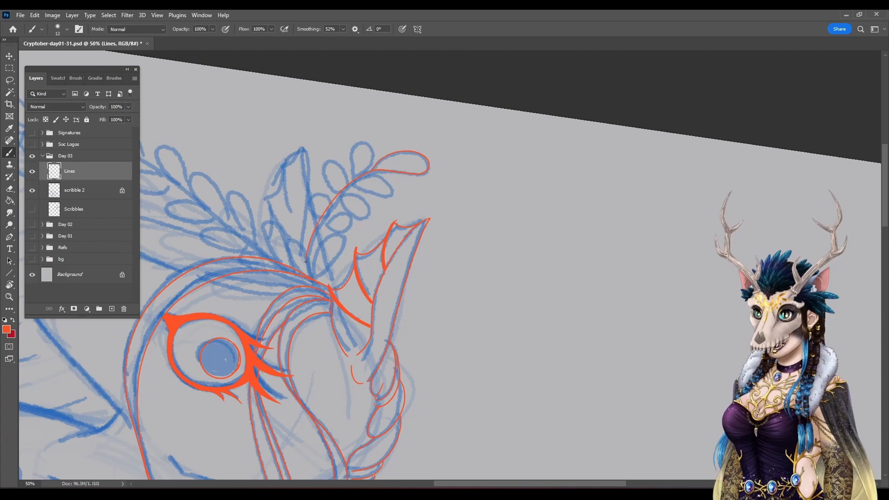
# Step: Ink the rounded leaves on both sides of the small sprig's stem, redrawing the ones near its base
pyautogui.moveTo(354, 152)
pyautogui.mouseDown()
pyautogui.moveTo(375, 142)
pyautogui.moveTo(351, 184)
pyautogui.moveTo(395, 182)
pyautogui.mouseUp()
pyautogui.moveTo(324, 177)
pyautogui.mouseDown()
pyautogui.moveTo(343, 168)
pyautogui.moveTo(337, 191)
pyautogui.moveTo(353, 201)
pyautogui.moveTo(335, 199)
pyautogui.moveTo(354, 215)
pyautogui.moveTo(373, 216)
pyautogui.moveTo(380, 205)
pyautogui.moveTo(333, 187)
pyautogui.mouseUp()
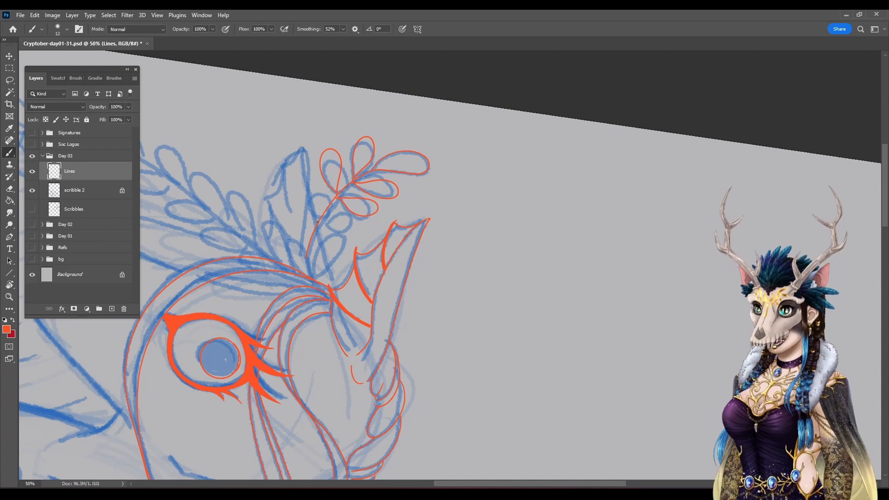
pyautogui.moveTo(309, 177)
pyautogui.mouseDown()
pyautogui.moveTo(324, 191)
pyautogui.moveTo(312, 241)
pyautogui.moveTo(355, 233)
pyautogui.moveTo(359, 220)
pyautogui.moveTo(344, 213)
pyautogui.moveTo(319, 228)
pyautogui.mouseUp()
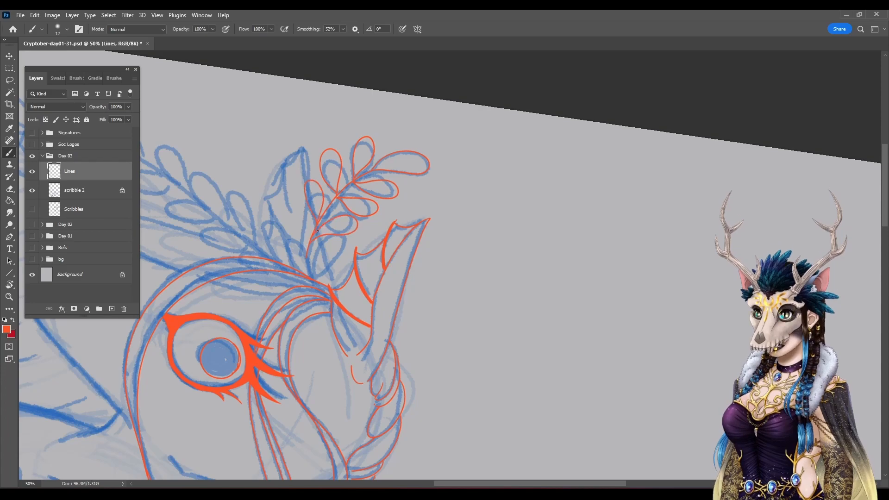
pyautogui.hotkey('ctrl', 'z')
pyautogui.hotkey('ctrl', 'z')
pyautogui.moveTo(287, 214)
pyautogui.mouseDown()
pyautogui.moveTo(304, 220)
pyautogui.moveTo(306, 263)
pyautogui.mouseUp()
pyautogui.hotkey('ctrl', 'z')
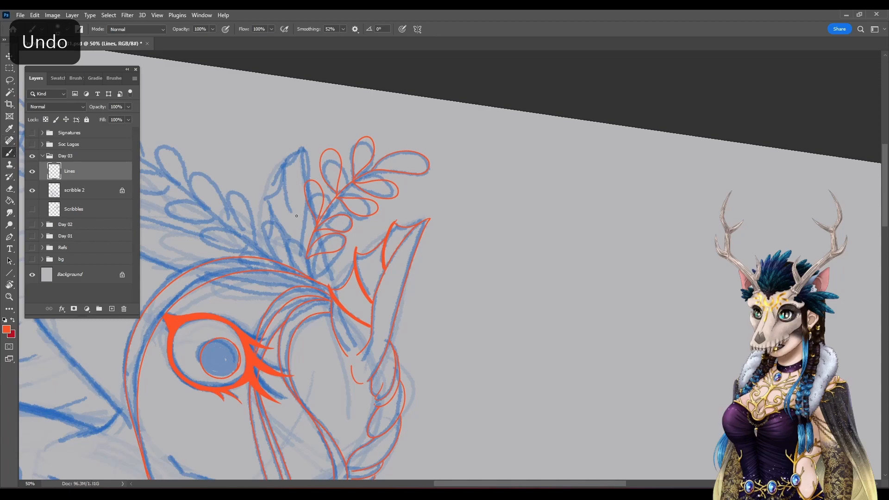
pyautogui.moveTo(308, 250)
pyautogui.mouseDown()
pyautogui.moveTo(288, 230)
pyautogui.moveTo(308, 253)
pyautogui.mouseUp()
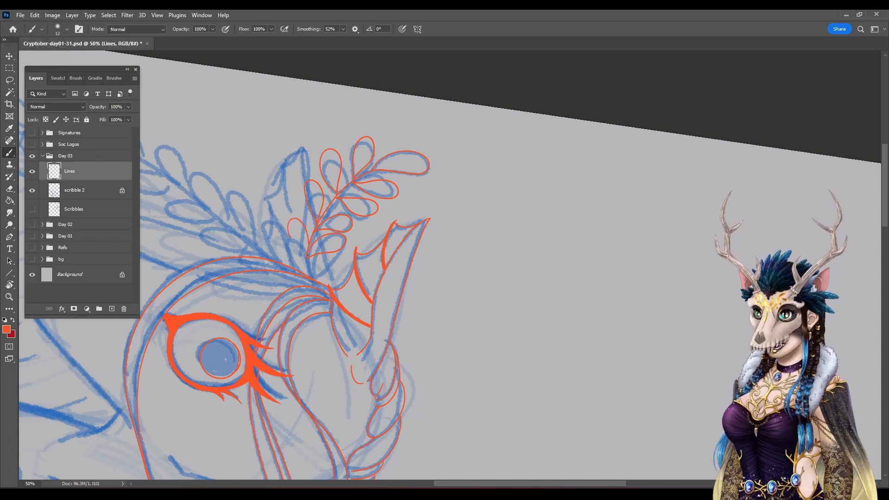
# Step: Reset the canvas rotation and ink the remaining small overlapping leaves where the sprig meets the forehead
pyautogui.moveTo(459, 357); pyautogui.dragTo(621, 357)
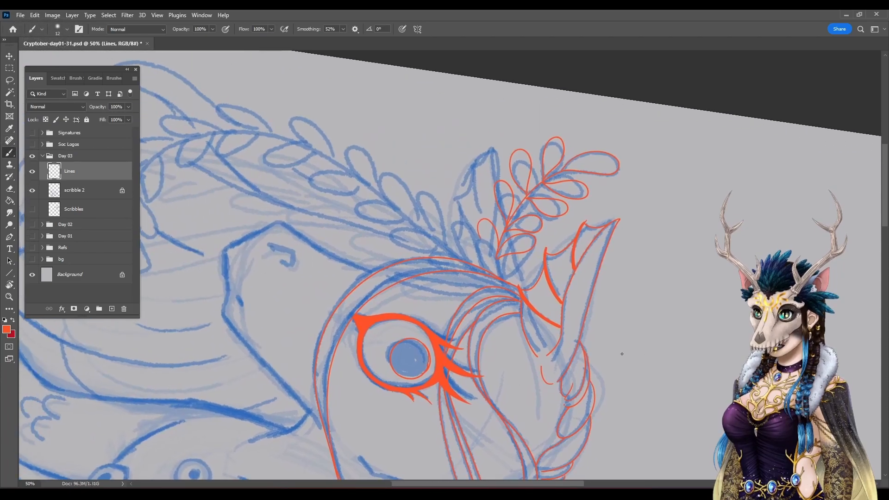
pyautogui.click(9, 285)
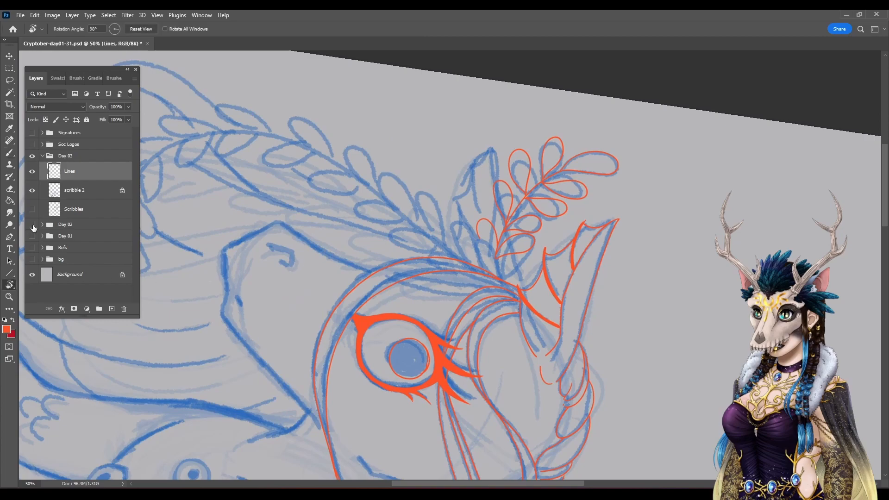
pyautogui.click(147, 29)
pyautogui.click(10, 154)
pyautogui.moveTo(555, 380); pyautogui.dragTo(616, 330)
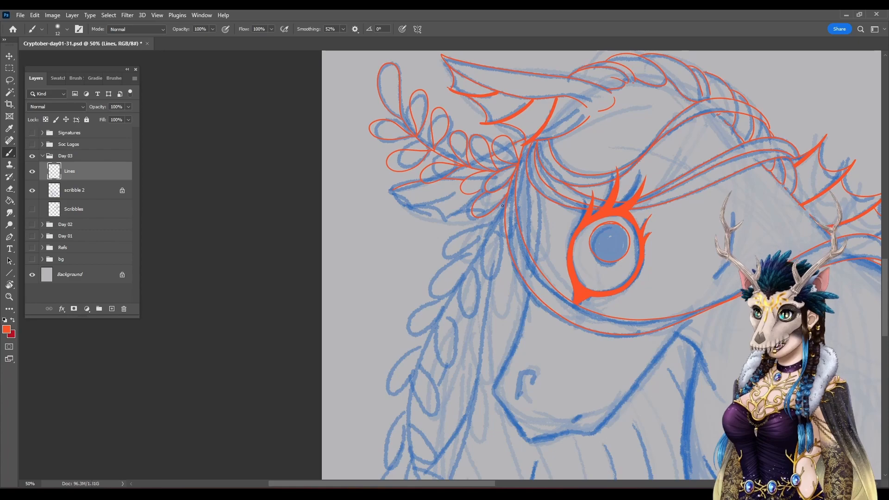
# Step: Undo the thin rib in the pointed ear shape below the sprig and re-ink it thicker with the 26 px brush
pyautogui.scroll(-2, 448, 327)
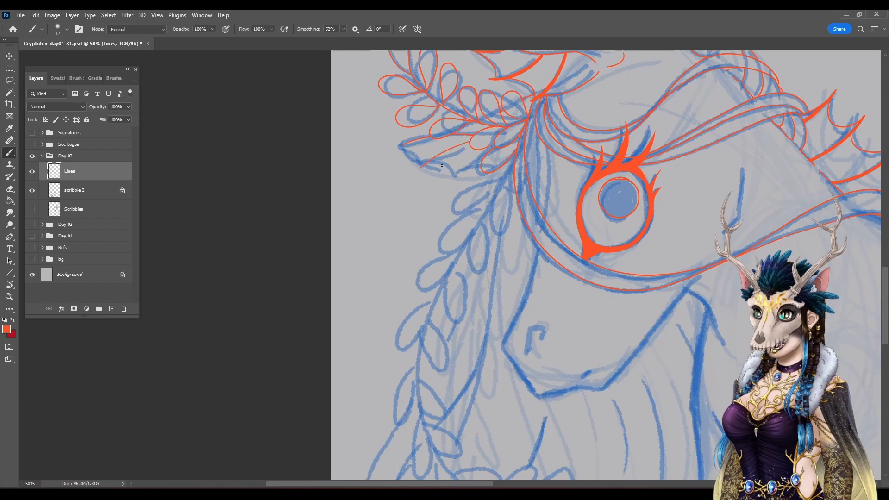
pyautogui.hotkey('ctrl', 'z')
pyautogui.rightClick(527, 164)
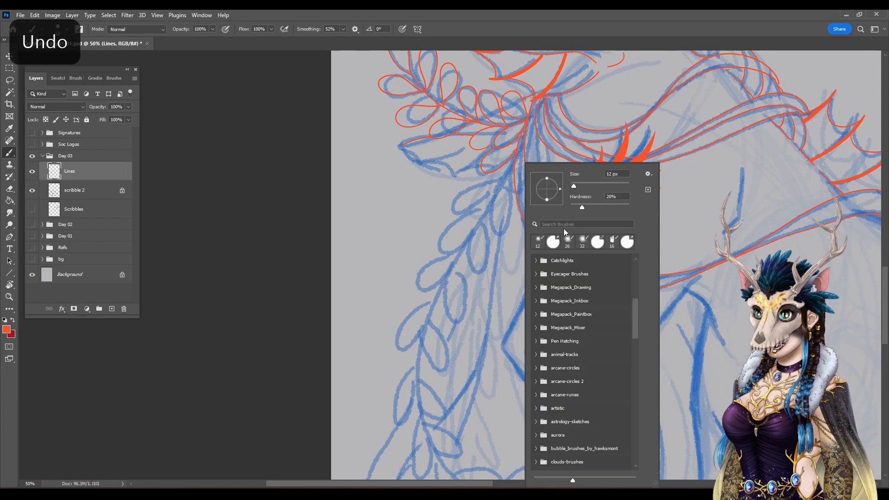
pyautogui.click(426, 163)
pyautogui.moveTo(426, 164); pyautogui.dragTo(471, 143)
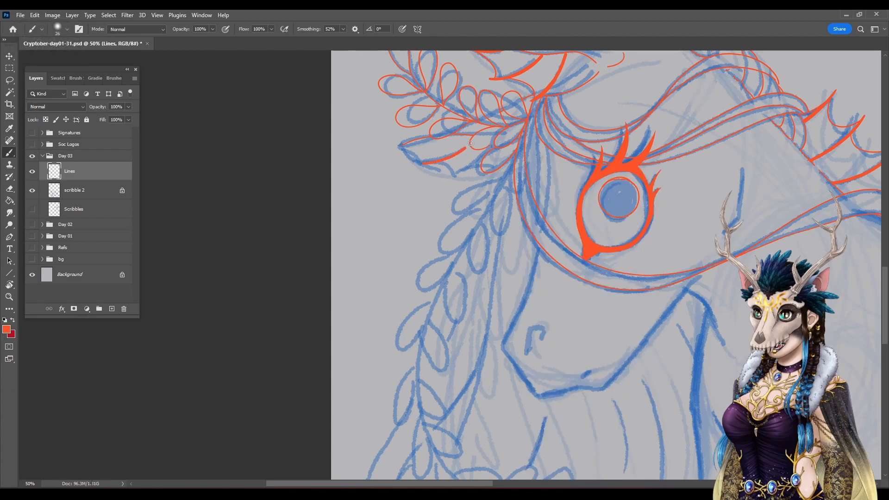
# Step: Ink the second rib of the pointed ear below the sprig, then switch to the 12 px brush and outline its scalloped lower edge
pyautogui.moveTo(453, 178); pyautogui.dragTo(493, 144)
pyautogui.rightClick(521, 118)
pyautogui.click(508, 228)
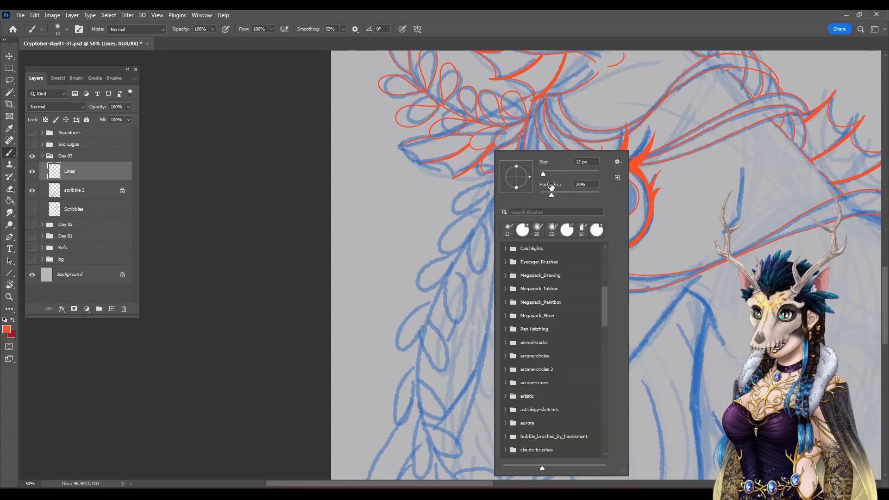
pyautogui.click(402, 147)
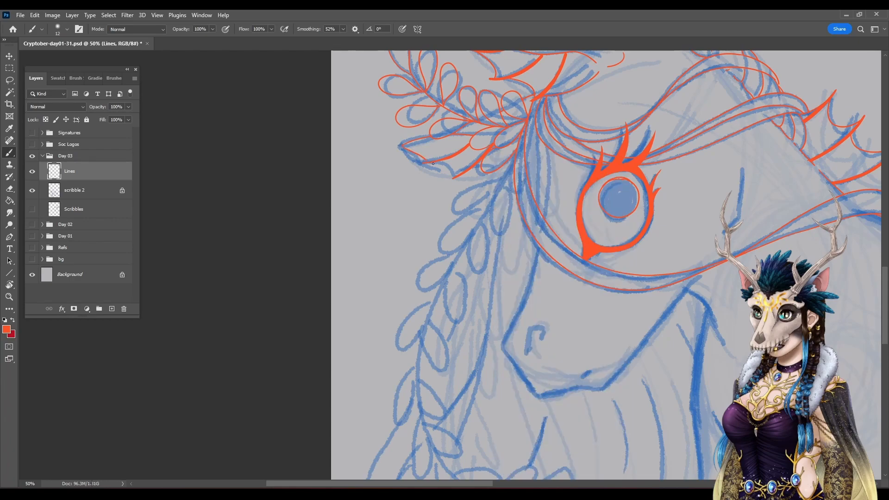
pyautogui.moveTo(434, 164); pyautogui.dragTo(454, 176)
pyautogui.hotkey('ctrl', 'z')
pyautogui.moveTo(596, 246); pyautogui.dragTo(575, 344)
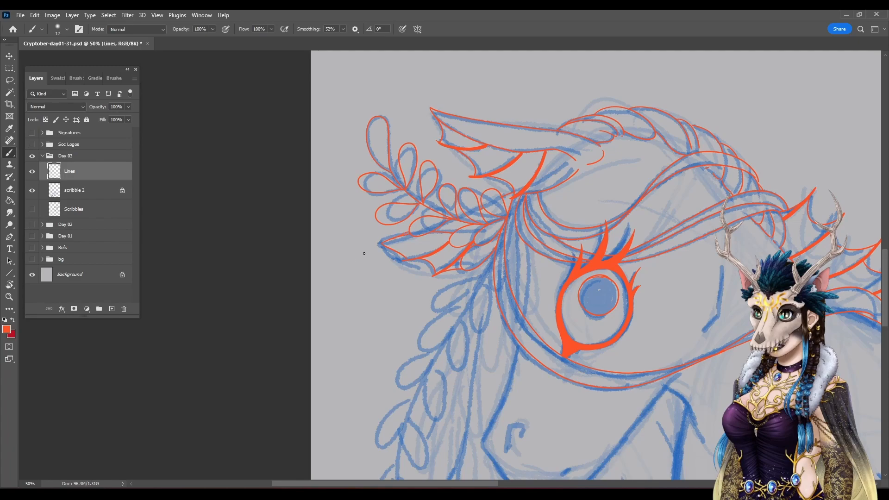
# Step: Zoom out to 33.3% and ink the long curved stem of the vine hanging beside the face, with its first upper leaves
pyautogui.moveTo(582, 407); pyautogui.dragTo(466, 246)
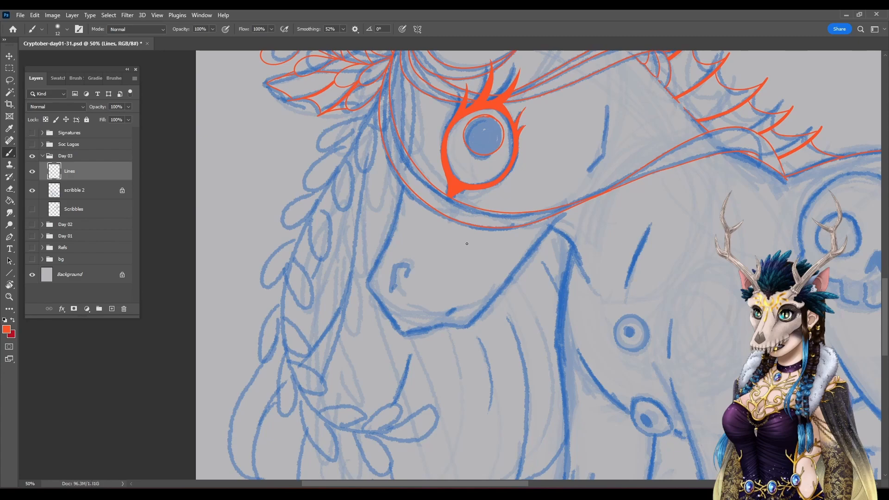
pyautogui.moveTo(377, 226); pyautogui.dragTo(388, 235)
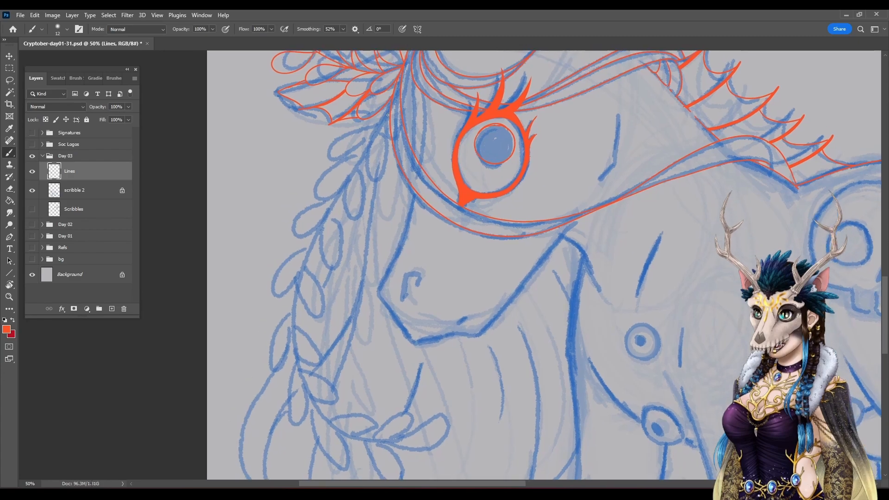
pyautogui.moveTo(381, 124); pyautogui.dragTo(392, 140)
pyautogui.click(157, 15)
pyautogui.click(170, 93)
pyautogui.moveTo(383, 312); pyautogui.dragTo(357, 252)
pyautogui.moveTo(378, 107)
pyautogui.mouseDown()
pyautogui.moveTo(318, 227)
pyautogui.moveTo(318, 273)
pyautogui.moveTo(331, 299)
pyautogui.moveTo(379, 327)
pyautogui.mouseUp()
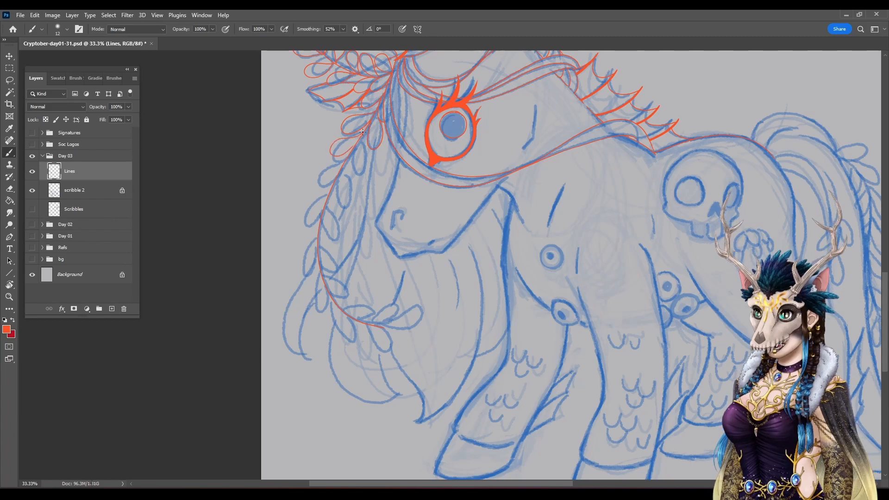
# Step: Undo the last upper vine leaf, re-ink it, and outline the leaves on both sides of the stem down to its middle
pyautogui.hotkey('ctrl', 'z')
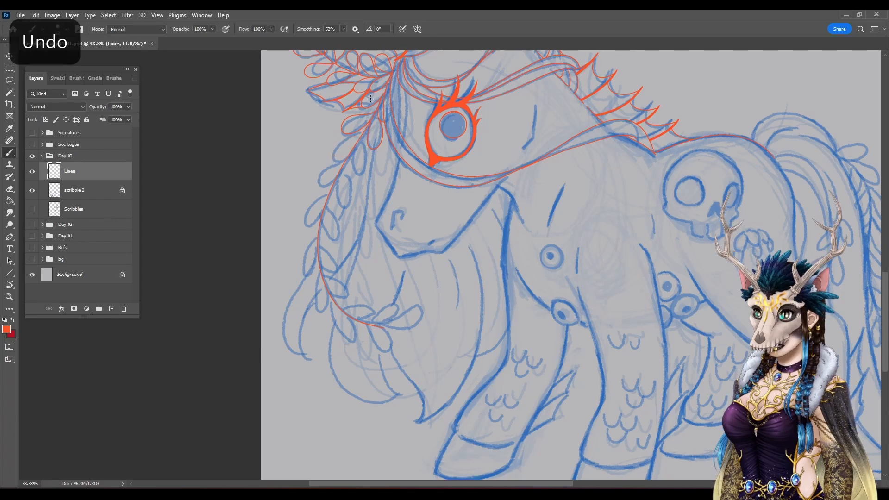
pyautogui.moveTo(351, 138)
pyautogui.mouseDown()
pyautogui.moveTo(330, 144)
pyautogui.moveTo(342, 155)
pyautogui.moveTo(359, 140)
pyautogui.mouseUp()
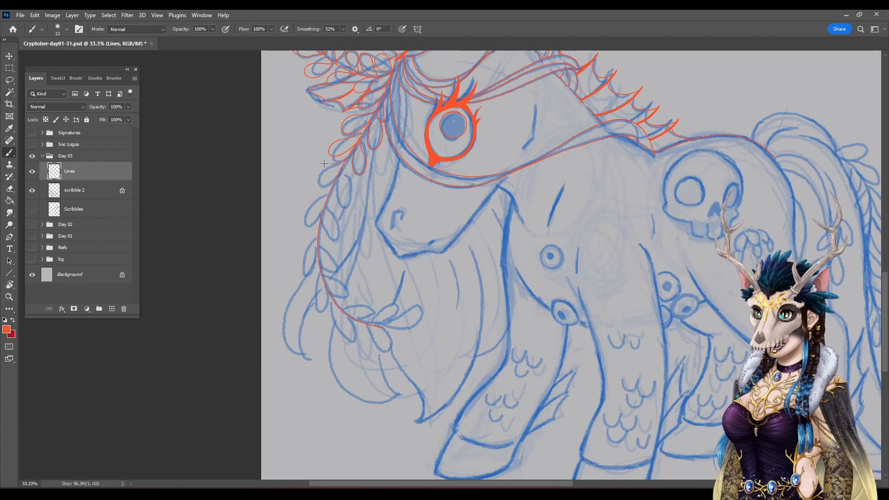
pyautogui.moveTo(312, 179); pyautogui.dragTo(337, 173)
pyautogui.moveTo(349, 173); pyautogui.dragTo(351, 203)
pyautogui.moveTo(333, 185)
pyautogui.mouseDown()
pyautogui.moveTo(304, 203)
pyautogui.moveTo(300, 220)
pyautogui.moveTo(327, 198)
pyautogui.mouseUp()
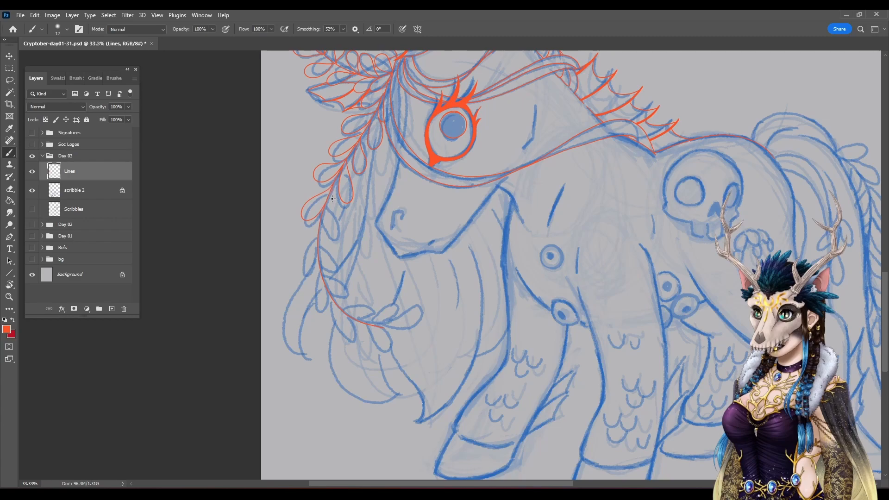
pyautogui.moveTo(339, 228)
pyautogui.mouseDown()
pyautogui.moveTo(328, 229)
pyautogui.moveTo(325, 200)
pyautogui.mouseUp()
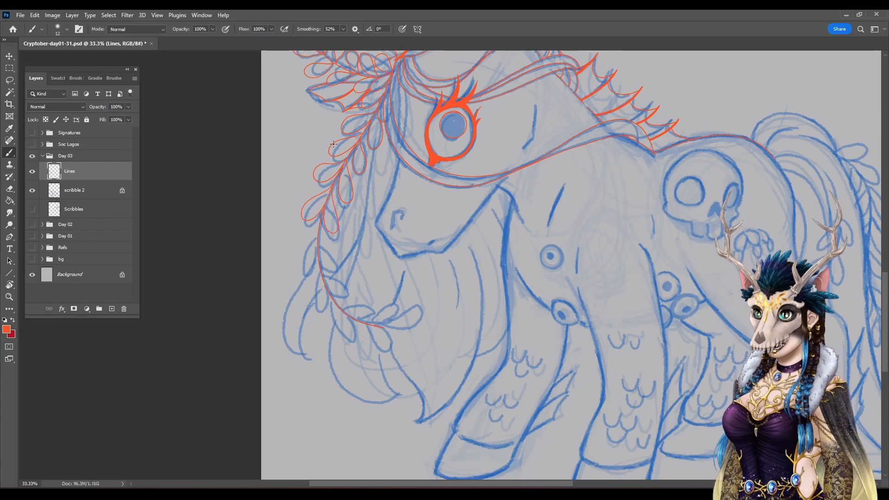
# Step: Ink the leaves along the lower half of the hanging vine to its curled tip, redrawing the end leaf
pyautogui.scroll(-2, 328, 240)
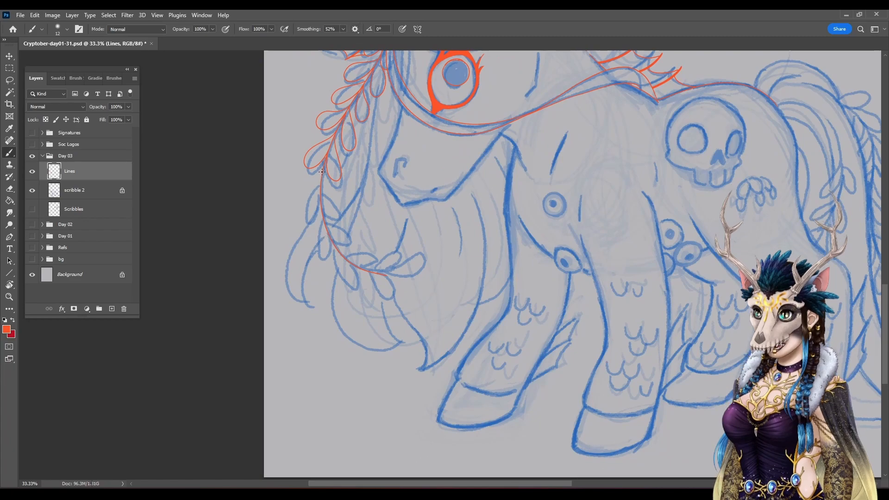
pyautogui.moveTo(312, 184)
pyautogui.mouseDown()
pyautogui.moveTo(301, 200)
pyautogui.moveTo(318, 206)
pyautogui.mouseUp()
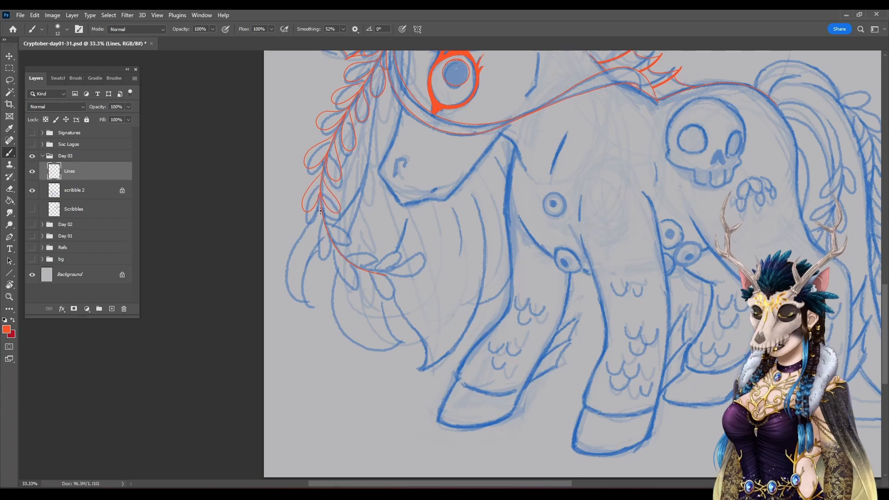
pyautogui.moveTo(319, 217)
pyautogui.mouseDown()
pyautogui.moveTo(312, 253)
pyautogui.moveTo(322, 259)
pyautogui.moveTo(324, 220)
pyautogui.moveTo(353, 241)
pyautogui.moveTo(347, 247)
pyautogui.moveTo(327, 232)
pyautogui.mouseUp()
pyautogui.moveTo(351, 337); pyautogui.dragTo(277, 298)
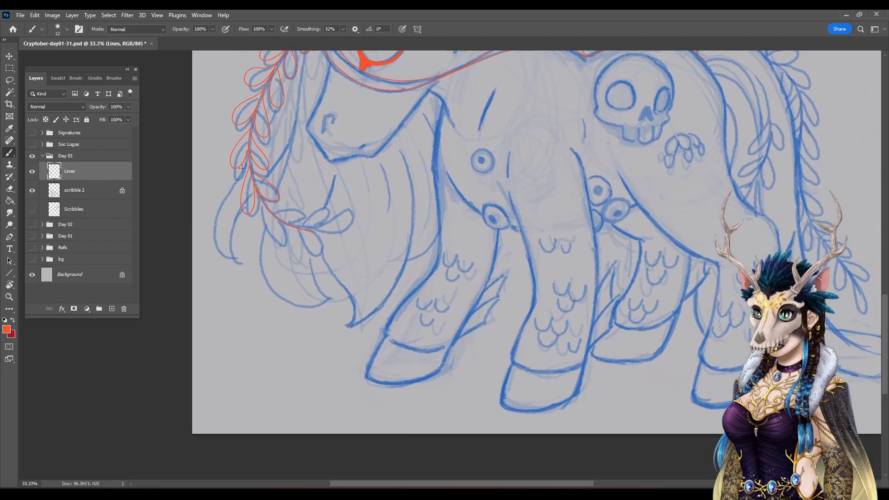
pyautogui.moveTo(262, 203)
pyautogui.mouseDown()
pyautogui.moveTo(269, 239)
pyautogui.moveTo(281, 235)
pyautogui.moveTo(265, 199)
pyautogui.moveTo(308, 215)
pyautogui.moveTo(278, 219)
pyautogui.moveTo(323, 254)
pyautogui.moveTo(305, 230)
pyautogui.moveTo(333, 199)
pyautogui.moveTo(314, 231)
pyautogui.mouseUp()
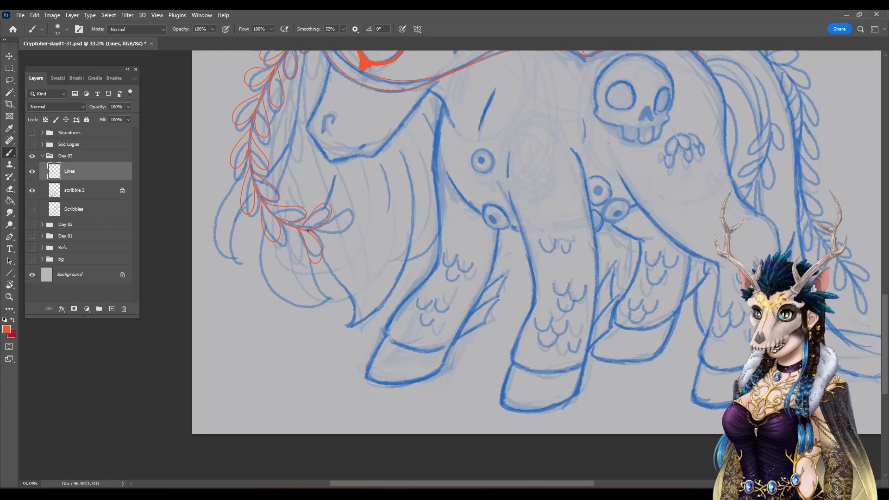
pyautogui.hotkey('ctrl', 'z')
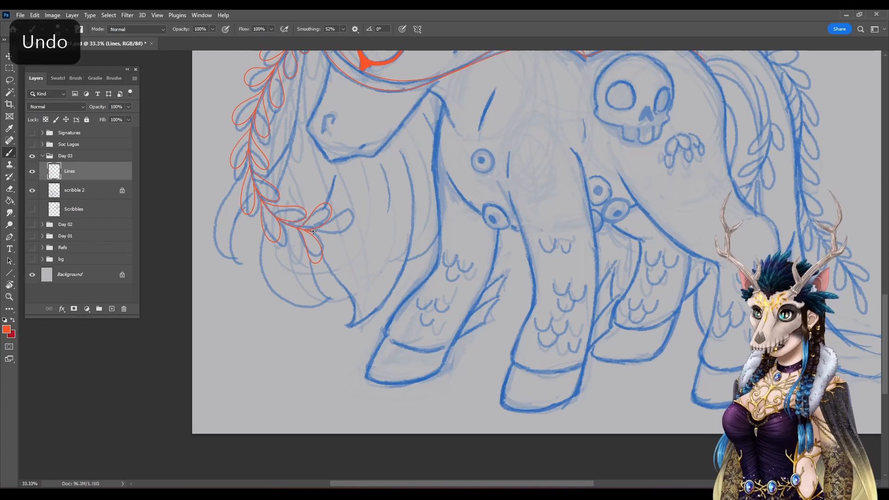
pyautogui.moveTo(314, 231); pyautogui.dragTo(312, 231)
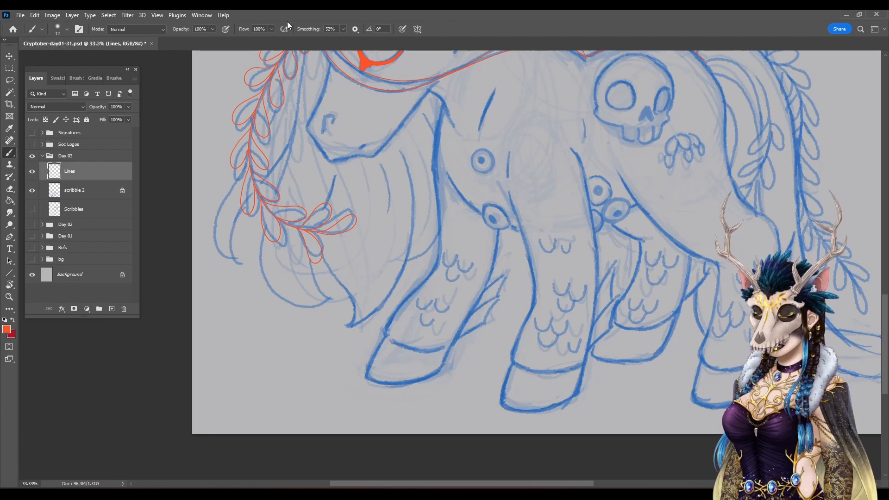
# Step: Ink the pony's muzzle outline from nose bridge over the chin to the jaw, redrawing the chin stroke, and add the cheek line
pyautogui.moveTo(305, 161); pyautogui.dragTo(283, 241)
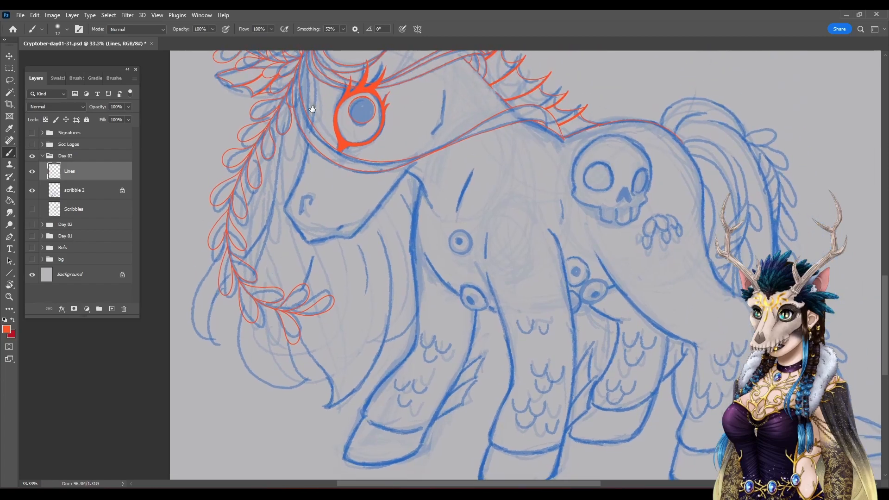
pyautogui.moveTo(312, 109); pyautogui.dragTo(298, 156)
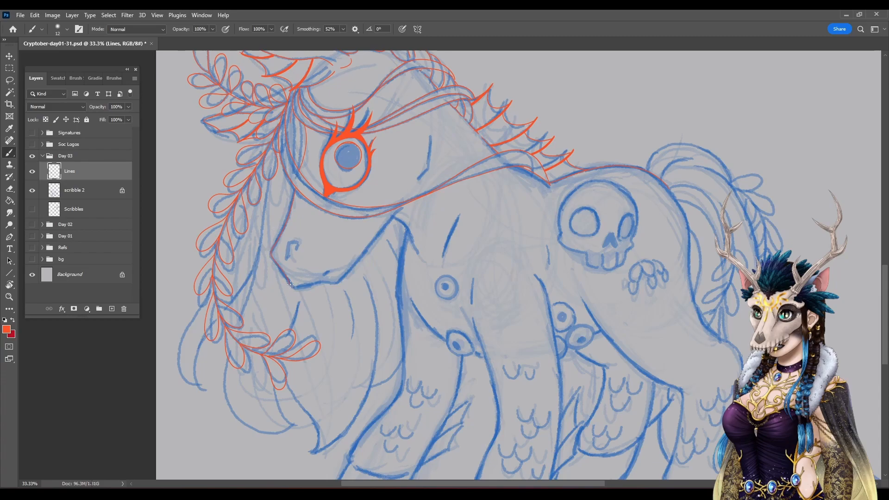
pyautogui.moveTo(319, 281); pyautogui.dragTo(328, 282)
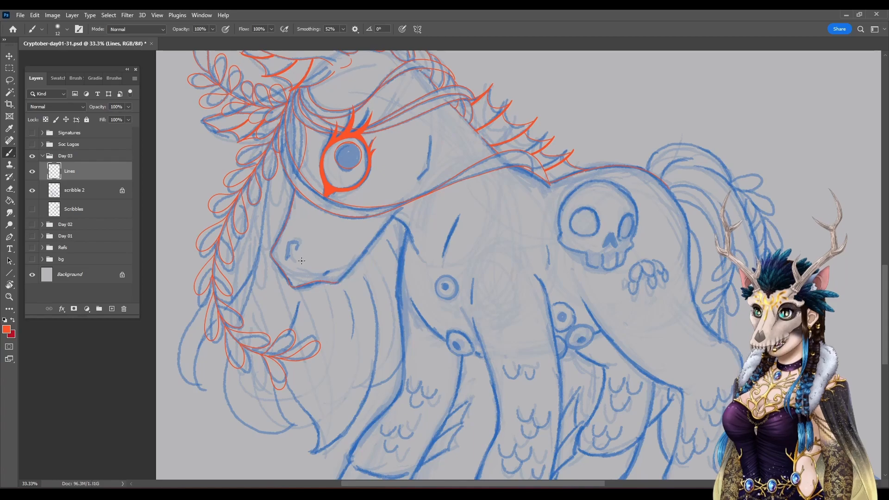
pyautogui.hotkey('ctrl', 'z')
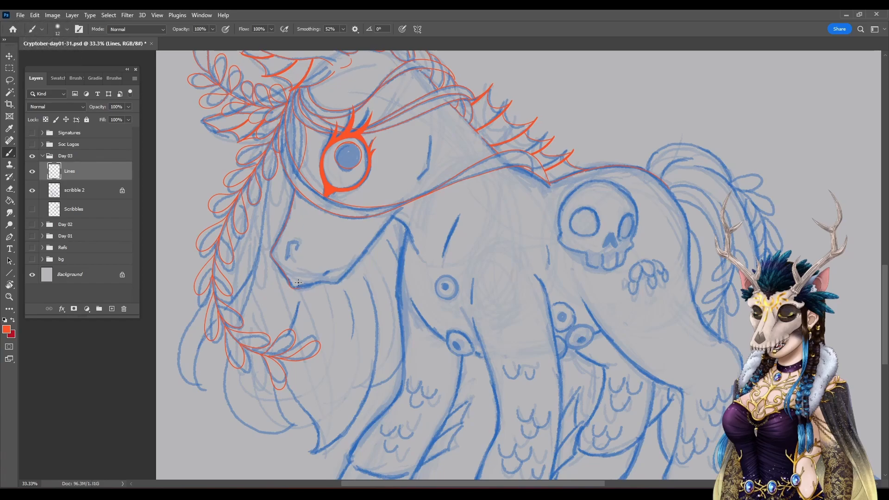
pyautogui.hotkey('ctrl', 'z')
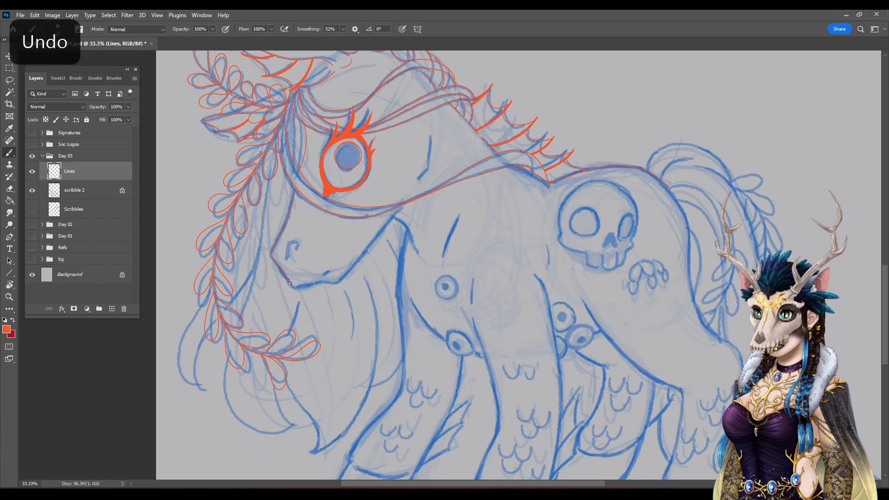
pyautogui.moveTo(290, 285)
pyautogui.mouseDown()
pyautogui.moveTo(335, 286)
pyautogui.moveTo(348, 273)
pyautogui.mouseUp()
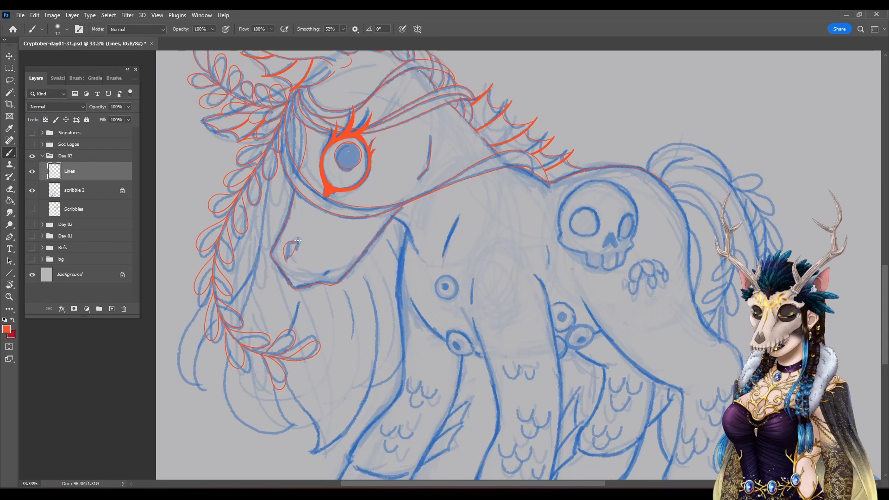
# Step: Undo the nostril strokes, re-ink the nostril, and add the short mouth mark above the chin
pyautogui.hotkey('ctrl', 'z')
pyautogui.hotkey('ctrl', 'z')
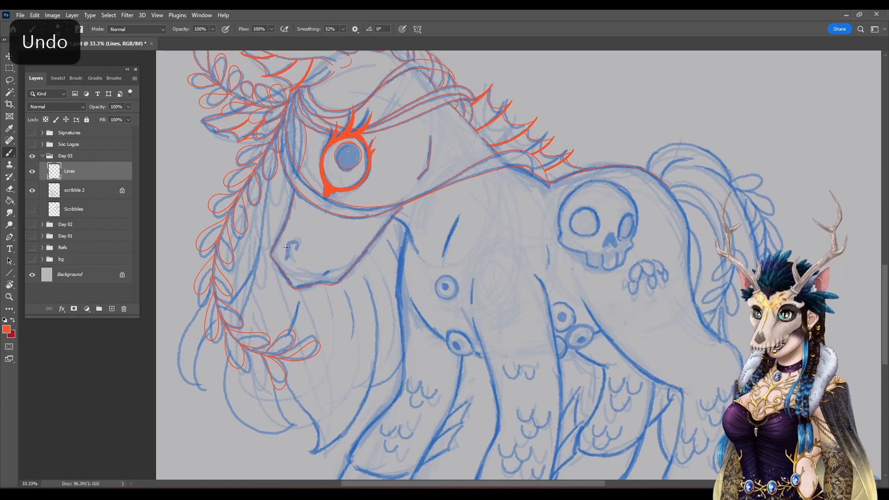
pyautogui.moveTo(299, 244)
pyautogui.mouseDown()
pyautogui.moveTo(282, 253)
pyautogui.moveTo(287, 268)
pyautogui.moveTo(288, 254)
pyautogui.mouseUp()
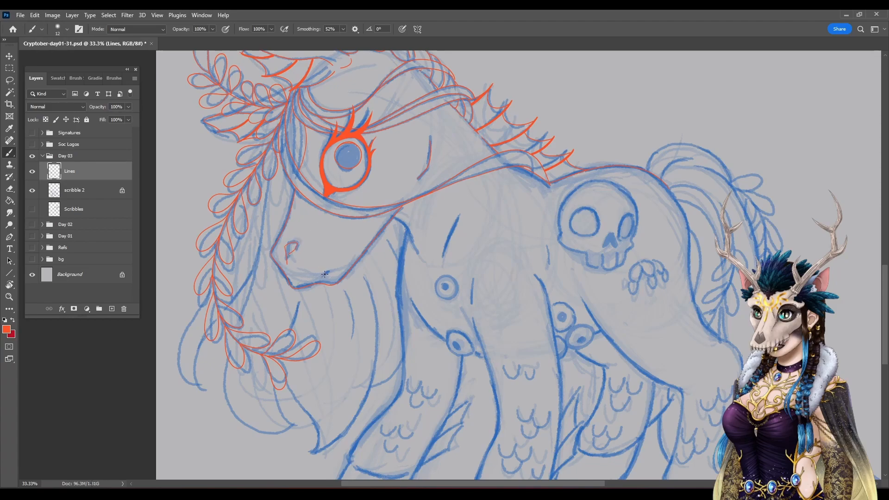
pyautogui.moveTo(323, 277); pyautogui.dragTo(326, 273)
# Step: Ink the shoulder and throat lines and the chest's front edge, redrawing the long chest stroke, plus the inner line toward the knee eye
pyautogui.moveTo(461, 317); pyautogui.dragTo(412, 214)
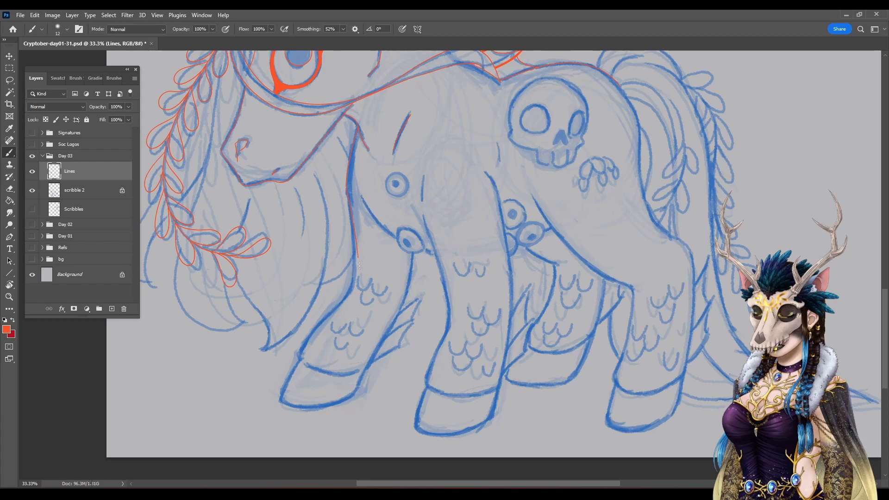
pyautogui.hotkey('ctrl', 'z')
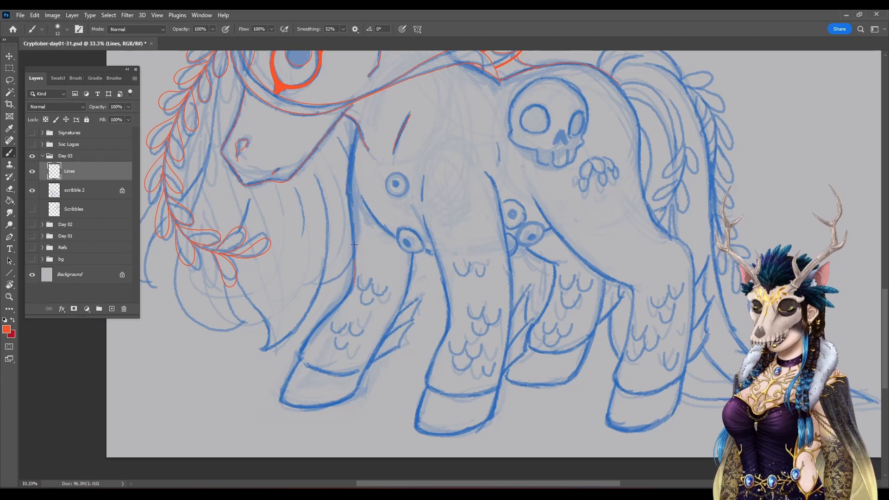
pyautogui.moveTo(354, 281)
pyautogui.mouseDown()
pyautogui.moveTo(344, 182)
pyautogui.moveTo(358, 130)
pyautogui.mouseUp()
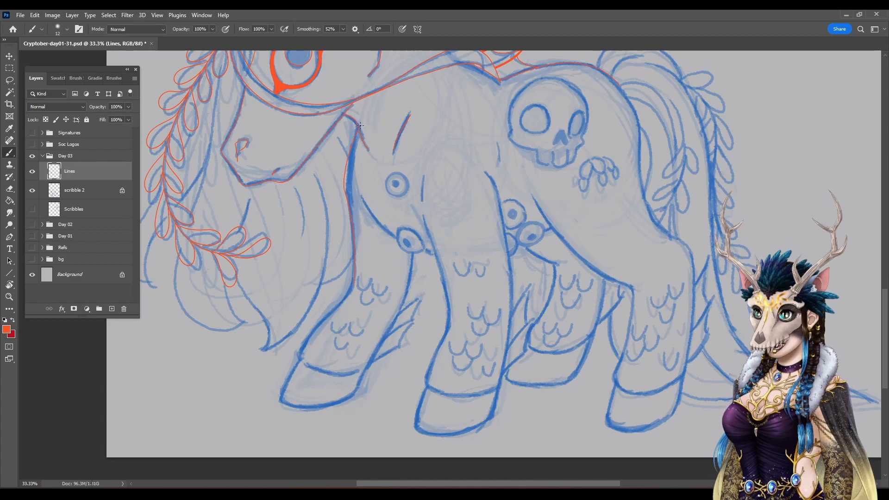
pyautogui.moveTo(355, 187); pyautogui.dragTo(400, 240)
# Step: Ink the forward front leg's outline with its hoof, scales and spiny fin
pyautogui.scroll(-4, 236, 245)
pyautogui.hscroll(2, 236, 245)
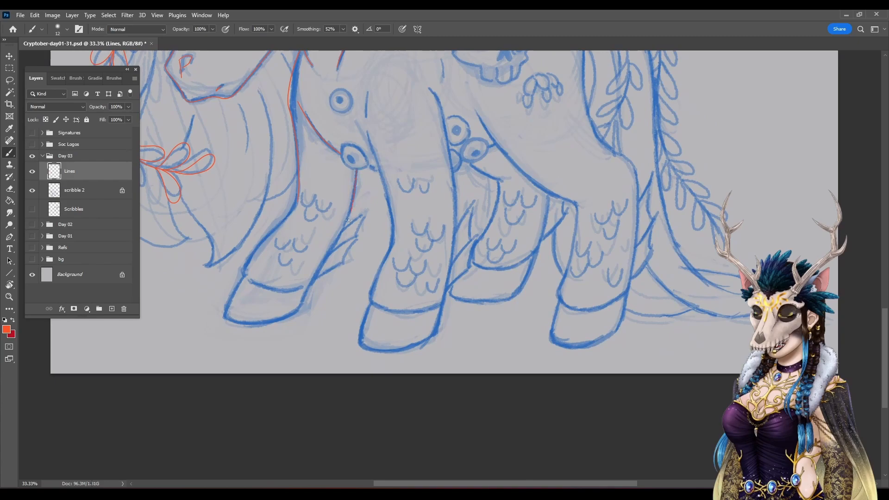
pyautogui.moveTo(300, 196); pyautogui.dragTo(295, 204)
pyautogui.moveTo(243, 273); pyautogui.dragTo(244, 276)
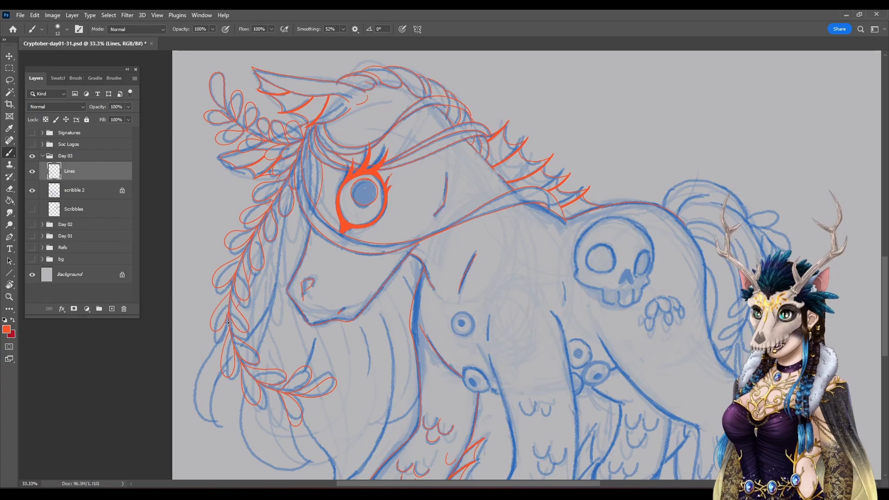
# Step: Ink the outer mane strands behind the hanging vine, redrawing the wide curved lock beneath its tip
pyautogui.moveTo(209, 349)
pyautogui.mouseDown()
pyautogui.moveTo(197, 404)
pyautogui.moveTo(225, 423)
pyautogui.mouseUp()
pyautogui.moveTo(276, 277); pyautogui.dragTo(257, 354)
pyautogui.moveTo(339, 401); pyautogui.dragTo(257, 123)
pyautogui.moveTo(187, 236); pyautogui.dragTo(227, 303)
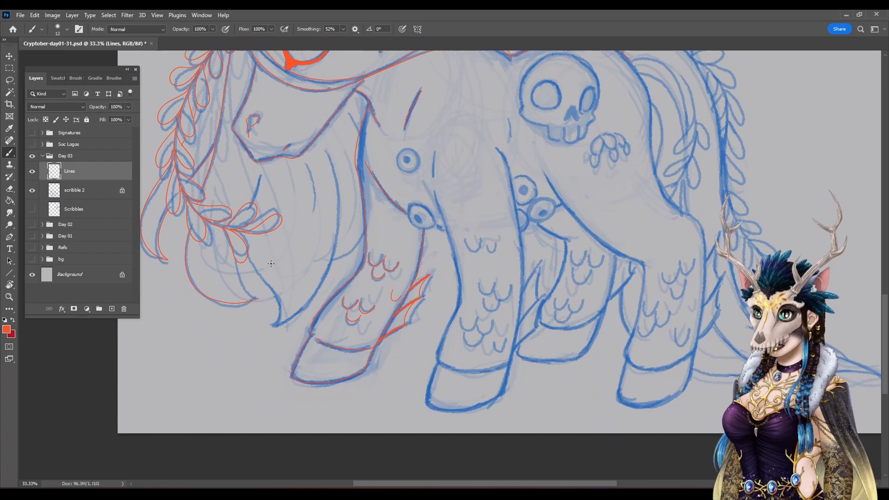
pyautogui.hotkey('ctrl', 'z')
pyautogui.moveTo(188, 239)
pyautogui.mouseDown()
pyautogui.moveTo(201, 293)
pyautogui.moveTo(223, 309)
pyautogui.moveTo(261, 299)
pyautogui.mouseUp()
# Step: Ink the pointed mane lock below the muzzle, redrawing its inner edge, and add the loose hair strands between jaw and chest
pyautogui.moveTo(247, 205)
pyautogui.mouseDown()
pyautogui.moveTo(254, 197)
pyautogui.moveTo(248, 212)
pyautogui.mouseUp()
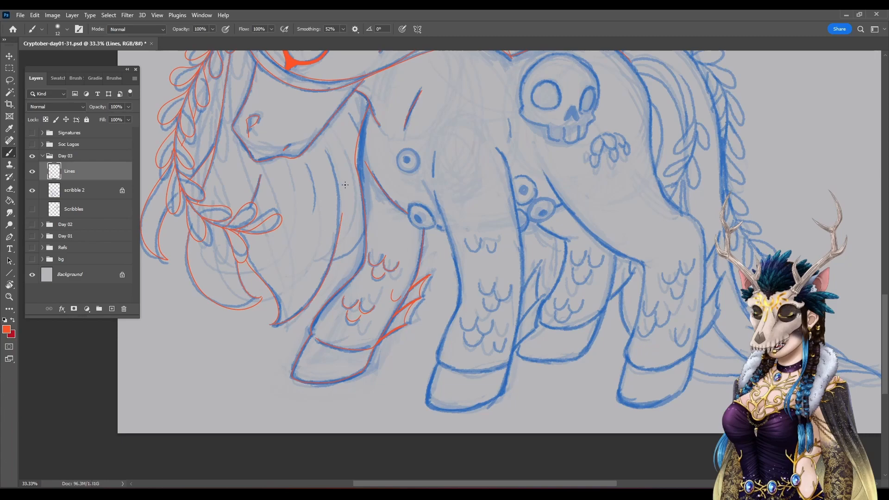
pyautogui.hotkey('ctrl', 'z')
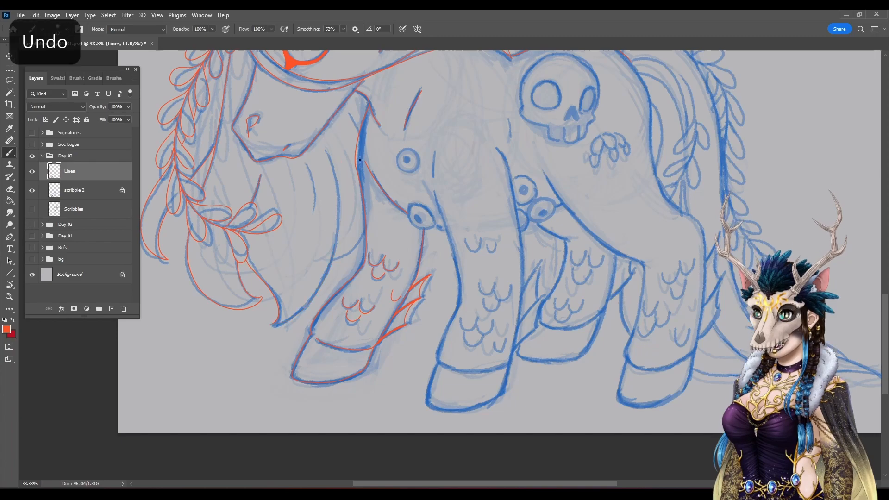
pyautogui.moveTo(324, 148)
pyautogui.mouseDown()
pyautogui.moveTo(335, 243)
pyautogui.moveTo(313, 296)
pyautogui.mouseUp()
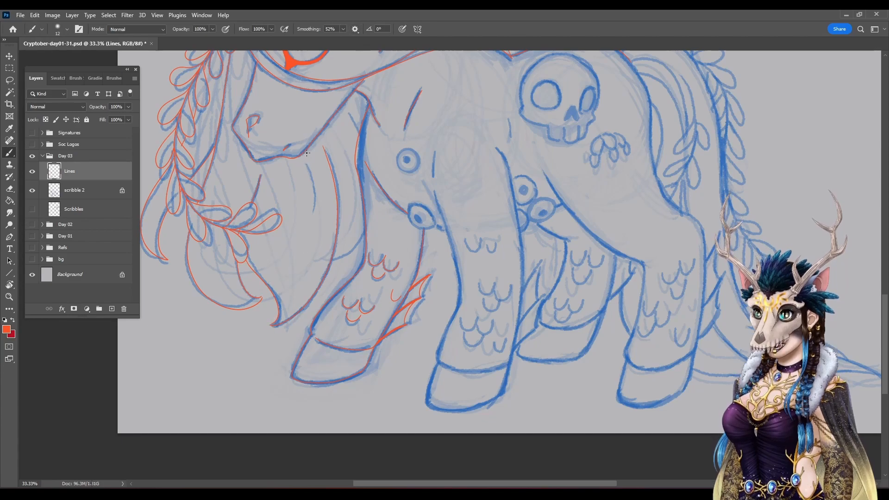
pyautogui.moveTo(307, 153); pyautogui.dragTo(316, 178)
pyautogui.moveTo(348, 108); pyautogui.dragTo(358, 118)
pyautogui.moveTo(368, 238); pyautogui.dragTo(361, 384)
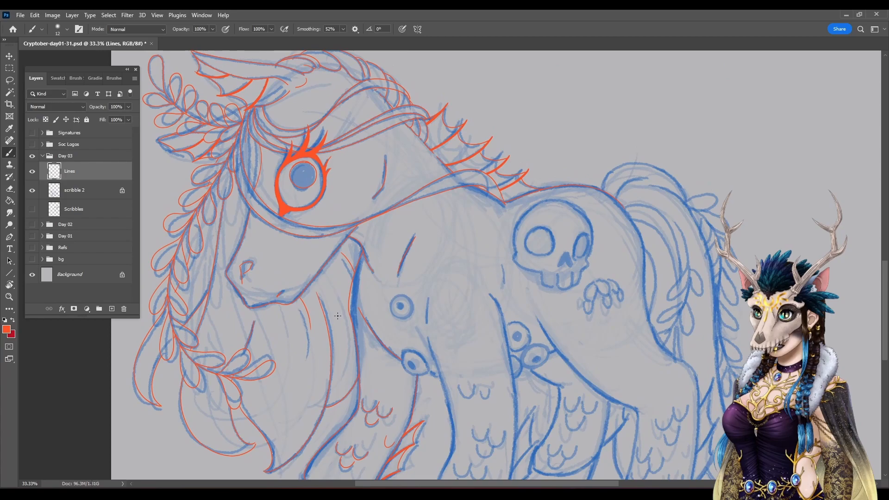
pyautogui.moveTo(609, 379); pyautogui.dragTo(436, 246)
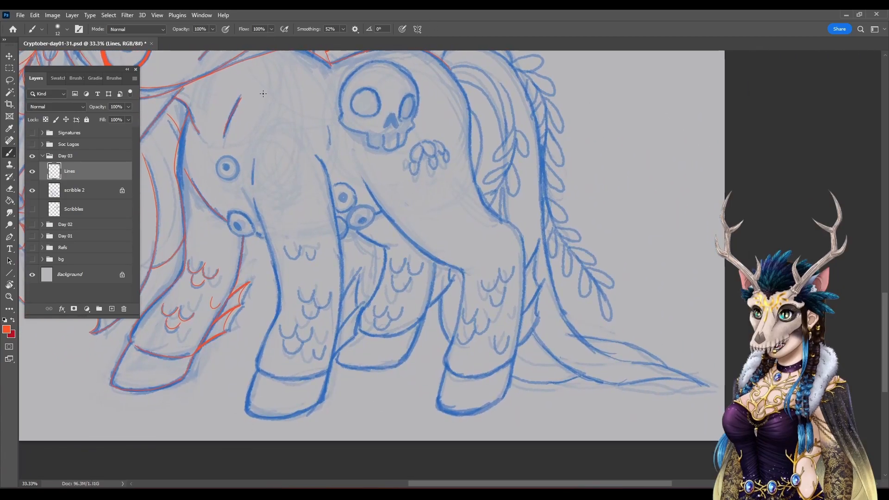
# Step: Ink the near front leg's outline down to its hoof, plus the shoulder and knee eyes, redrawing one knee-eye stroke
pyautogui.moveTo(256, 149); pyautogui.dragTo(263, 227)
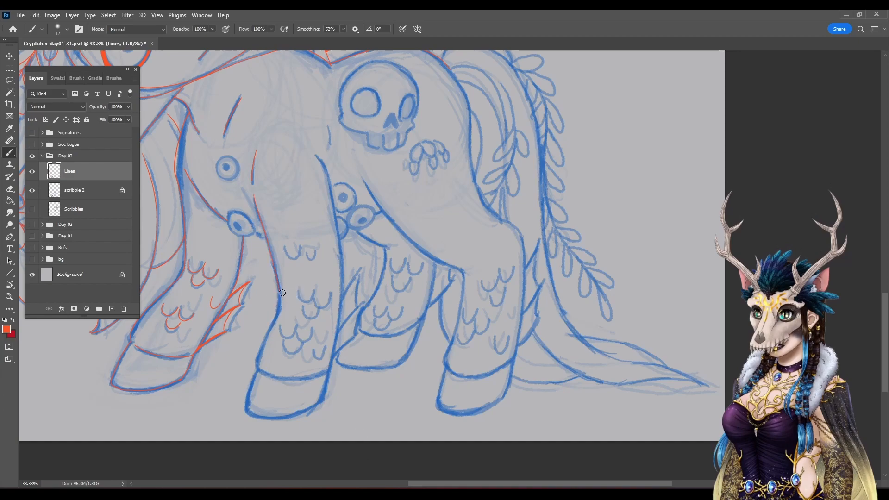
pyautogui.moveTo(264, 232); pyautogui.dragTo(279, 300)
pyautogui.moveTo(228, 216)
pyautogui.mouseDown()
pyautogui.moveTo(245, 238)
pyautogui.moveTo(257, 231)
pyautogui.mouseUp()
pyautogui.hotkey('ctrl', 'z')
pyautogui.moveTo(235, 225); pyautogui.dragTo(234, 228)
pyautogui.moveTo(226, 155)
pyautogui.mouseDown()
pyautogui.moveTo(216, 178)
pyautogui.moveTo(229, 182)
pyautogui.moveTo(240, 166)
pyautogui.moveTo(217, 156)
pyautogui.mouseUp()
pyautogui.moveTo(312, 149); pyautogui.dragTo(326, 174)
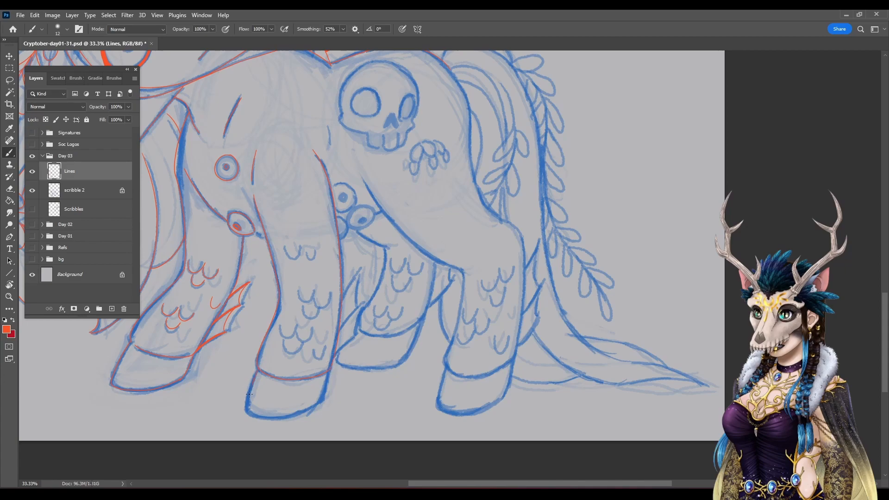
pyautogui.moveTo(246, 414)
pyautogui.mouseDown()
pyautogui.moveTo(295, 419)
pyautogui.moveTo(326, 396)
pyautogui.mouseUp()
# Step: Ink the rows of scales on the near front leg from below the knee to the hoof, redrawing one scale
pyautogui.moveTo(524, 258); pyautogui.dragTo(437, 381)
pyautogui.press('r')
pyautogui.moveTo(368, 125); pyautogui.dragTo(427, 390)
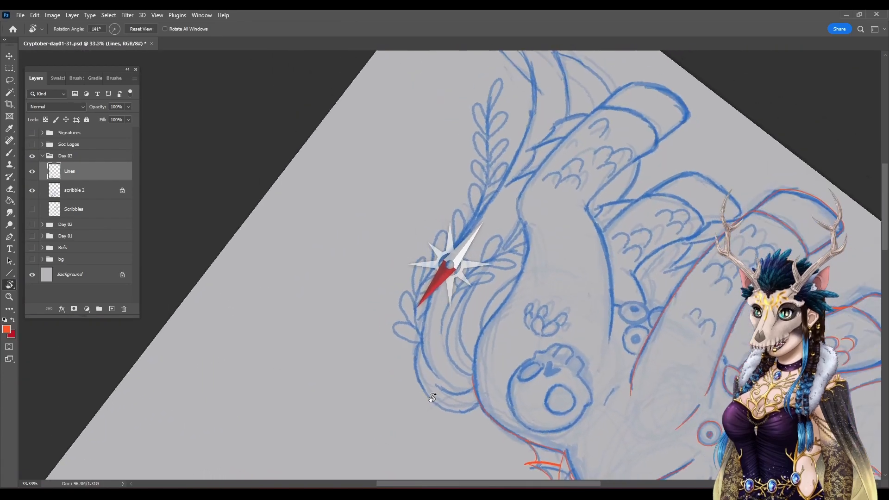
pyautogui.moveTo(711, 306)
pyautogui.mouseDown()
pyautogui.moveTo(625, 379)
pyautogui.moveTo(532, 407)
pyautogui.mouseUp()
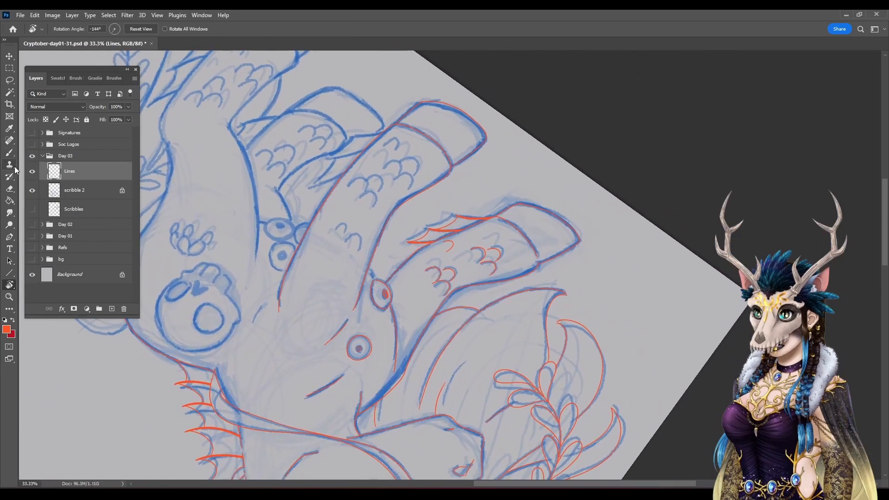
pyautogui.click(9, 153)
pyautogui.moveTo(349, 228); pyautogui.dragTo(365, 245)
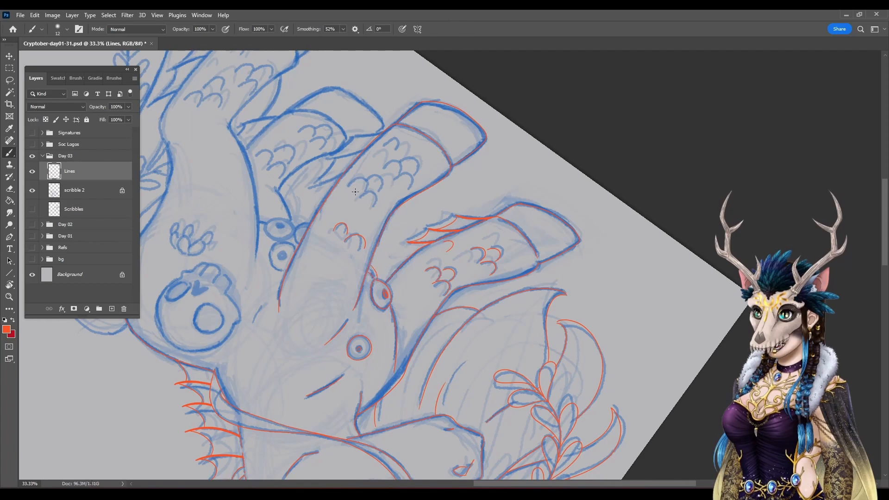
pyautogui.moveTo(361, 197)
pyautogui.mouseDown()
pyautogui.moveTo(367, 206)
pyautogui.moveTo(364, 191)
pyautogui.moveTo(377, 198)
pyautogui.mouseUp()
pyautogui.hotkey('ctrl', 'z')
pyautogui.moveTo(387, 162)
pyautogui.mouseDown()
pyautogui.moveTo(404, 165)
pyautogui.moveTo(397, 188)
pyautogui.moveTo(413, 175)
pyautogui.moveTo(407, 189)
pyautogui.mouseUp()
pyautogui.moveTo(378, 146); pyautogui.dragTo(399, 147)
# Step: Ink the short flank crease and the cluster of eyes under the belly, redrawing the crease
pyautogui.moveTo(268, 300); pyautogui.dragTo(251, 322)
pyautogui.hotkey('ctrl', 'z')
pyautogui.moveTo(308, 294)
pyautogui.mouseDown()
pyautogui.moveTo(373, 377)
pyautogui.moveTo(388, 364)
pyautogui.moveTo(378, 301)
pyautogui.mouseUp()
# Step: Ink the front edge of the near hind leg's thigh and the rump's rear curve down toward the hock
pyautogui.press('r')
pyautogui.moveTo(198, 412); pyautogui.dragTo(552, 240)
pyautogui.moveTo(513, 338); pyautogui.dragTo(241, 206)
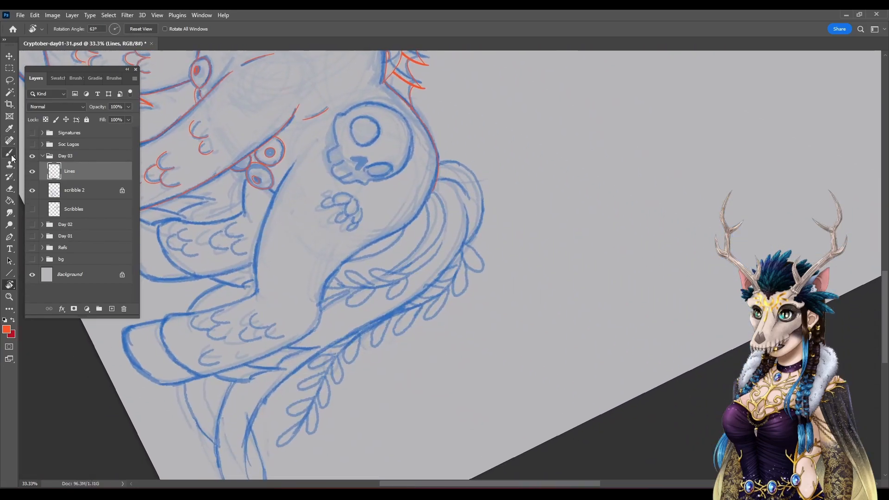
pyautogui.press('b')
pyautogui.moveTo(284, 175); pyautogui.dragTo(253, 259)
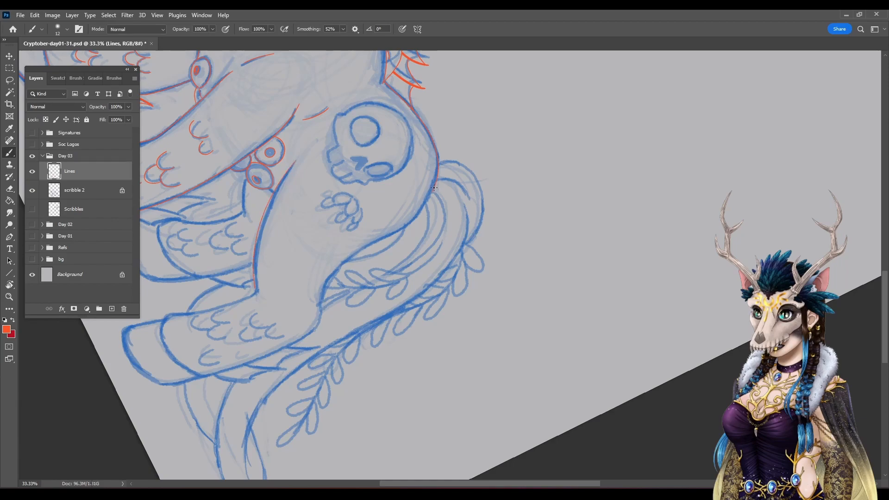
pyautogui.moveTo(385, 239); pyautogui.dragTo(330, 278)
pyautogui.moveTo(323, 316); pyautogui.dragTo(317, 326)
# Step: Ink the near hind leg's lower back and front edges from the hock toward the hoof
pyautogui.click(9, 285)
pyautogui.moveTo(266, 214)
pyautogui.mouseDown()
pyautogui.moveTo(211, 263)
pyautogui.moveTo(547, 361)
pyautogui.moveTo(555, 185)
pyautogui.moveTo(278, 208)
pyautogui.moveTo(251, 239)
pyautogui.mouseUp()
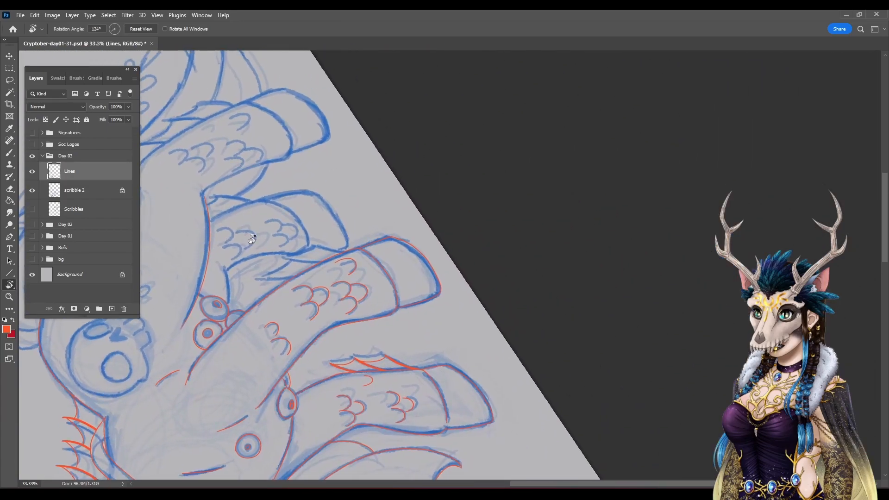
pyautogui.click(9, 152)
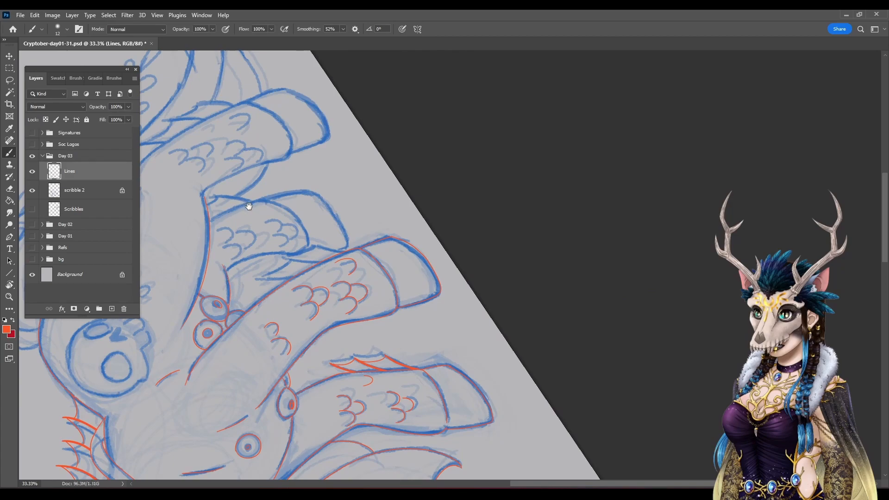
pyautogui.moveTo(249, 206); pyautogui.dragTo(371, 264)
pyautogui.moveTo(373, 162); pyautogui.dragTo(353, 165)
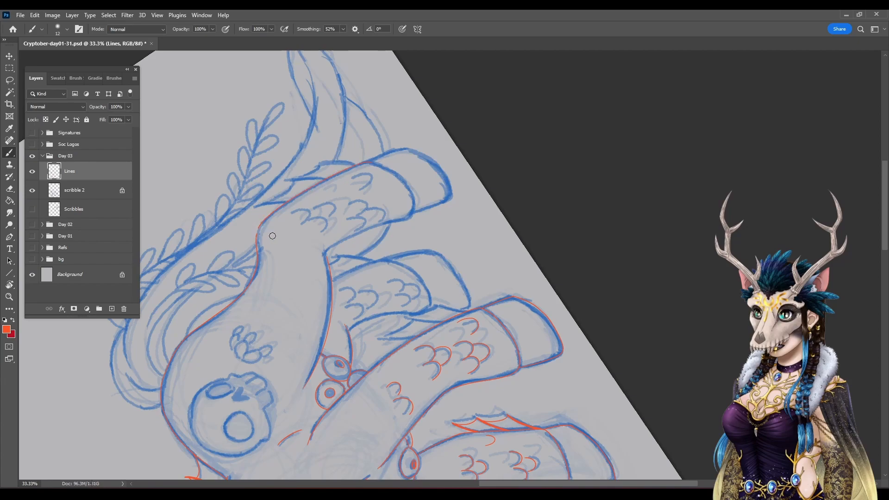
pyautogui.moveTo(328, 258); pyautogui.dragTo(371, 229)
# Step: Ink the near hind leg's hoof and its upper band, redrawing the hoof's front edge
pyautogui.press('r')
pyautogui.moveTo(438, 119)
pyautogui.mouseDown()
pyautogui.moveTo(556, 259)
pyautogui.moveTo(462, 344)
pyautogui.moveTo(315, 252)
pyautogui.moveTo(277, 239)
pyautogui.mouseUp()
pyautogui.press('b')
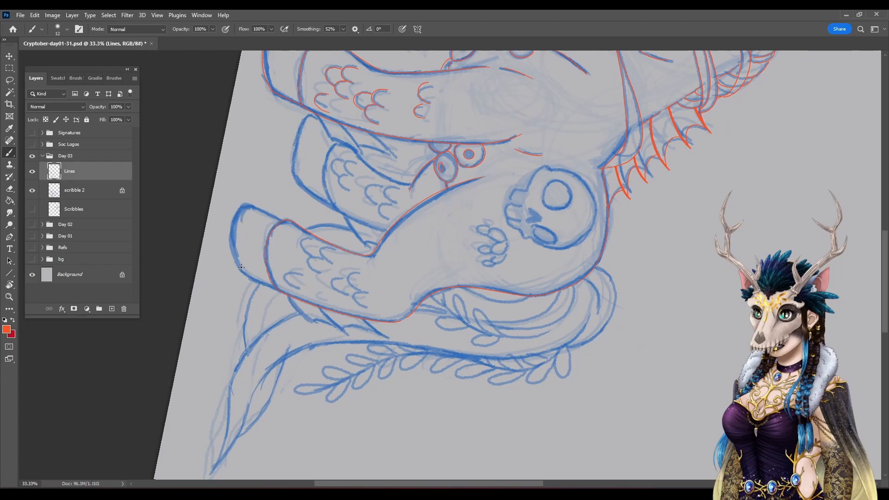
pyautogui.moveTo(244, 276)
pyautogui.mouseDown()
pyautogui.moveTo(231, 226)
pyautogui.moveTo(239, 208)
pyautogui.moveTo(256, 201)
pyautogui.moveTo(279, 219)
pyautogui.mouseUp()
pyautogui.hotkey('ctrl', 'z')
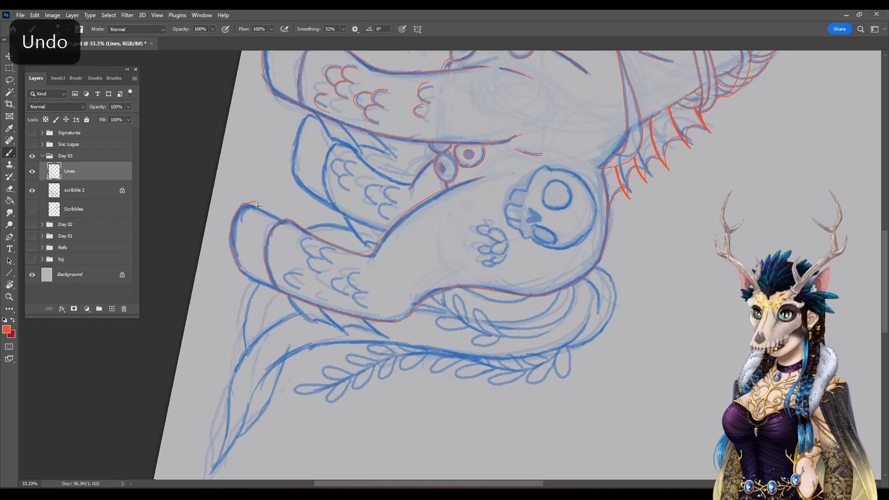
pyautogui.moveTo(271, 211); pyautogui.dragTo(282, 221)
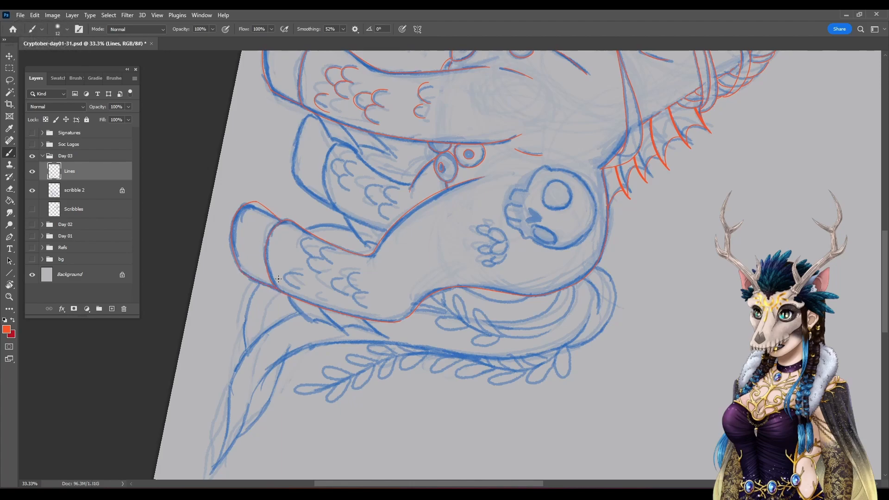
# Step: Reset the canvas rotation and ink the far hind leg's outline and hoof
pyautogui.click(10, 287)
pyautogui.click(143, 29)
pyautogui.click(9, 151)
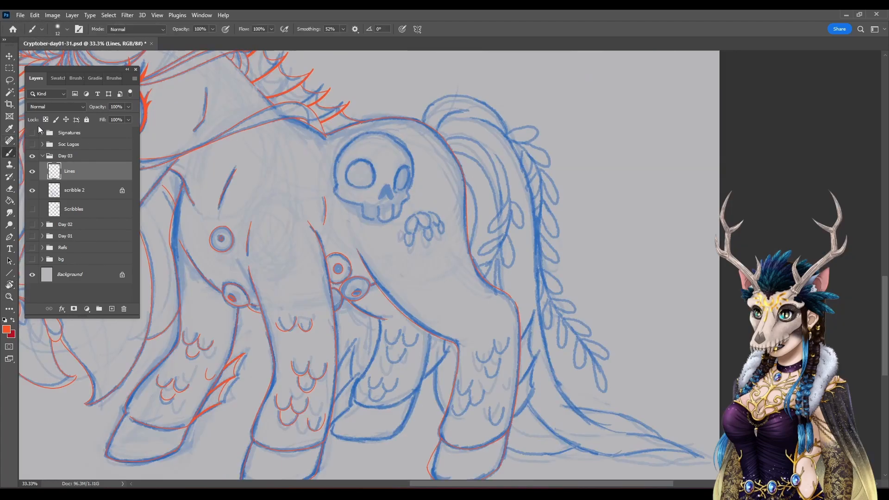
pyautogui.moveTo(447, 320); pyautogui.dragTo(364, 231)
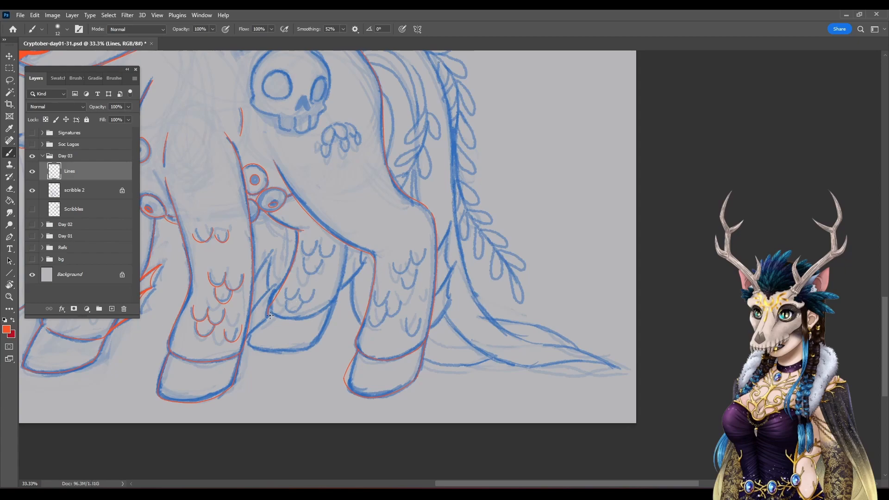
pyautogui.moveTo(305, 320); pyautogui.dragTo(328, 314)
pyautogui.moveTo(350, 251); pyautogui.dragTo(334, 313)
pyautogui.moveTo(278, 355); pyautogui.dragTo(299, 355)
# Step: Switch to the 26 px brush and ink the thick fin spines behind the near front leg
pyautogui.rightClick(349, 269)
pyautogui.click(392, 242)
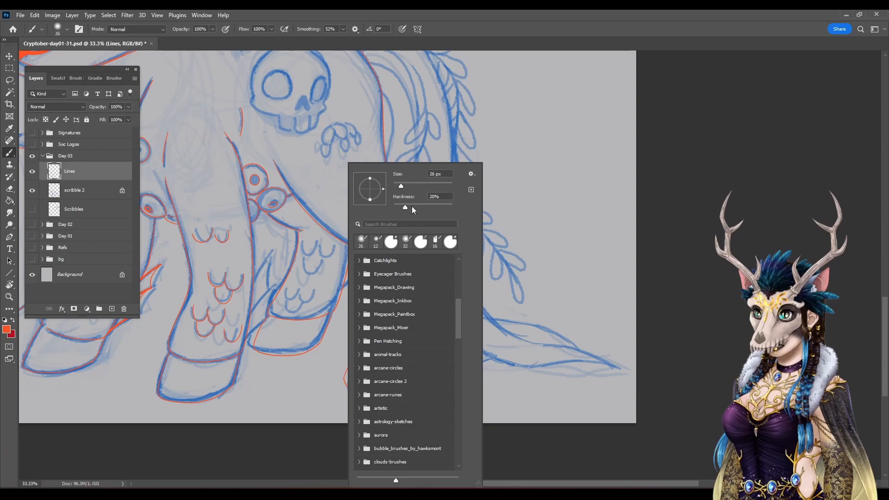
pyautogui.moveTo(271, 315); pyautogui.dragTo(245, 338)
pyautogui.moveTo(277, 281); pyautogui.dragTo(250, 310)
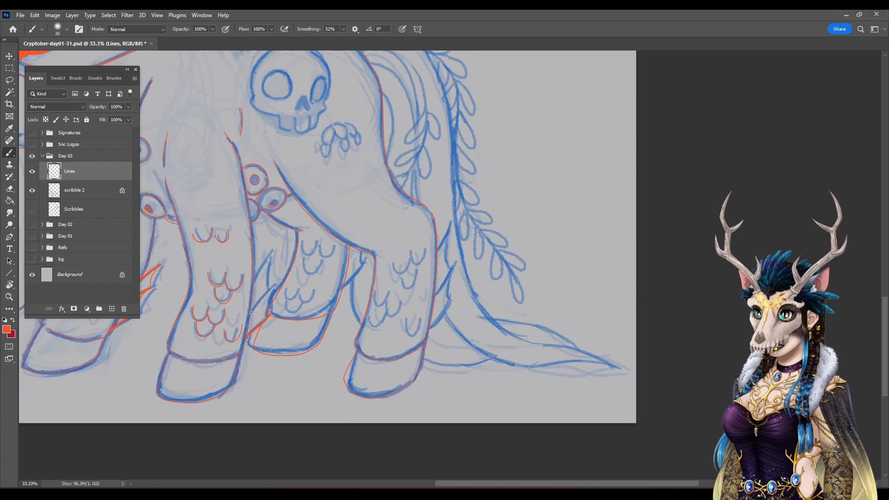
pyautogui.moveTo(274, 250); pyautogui.dragTo(253, 281)
# Step: Clean up the near front leg's fin with the Eraser and ink the webbing between its spines with the 12 px brush
pyautogui.rightClick(270, 287)
pyautogui.moveTo(323, 186); pyautogui.dragTo(320, 187)
pyautogui.click(11, 191)
pyautogui.click(11, 191)
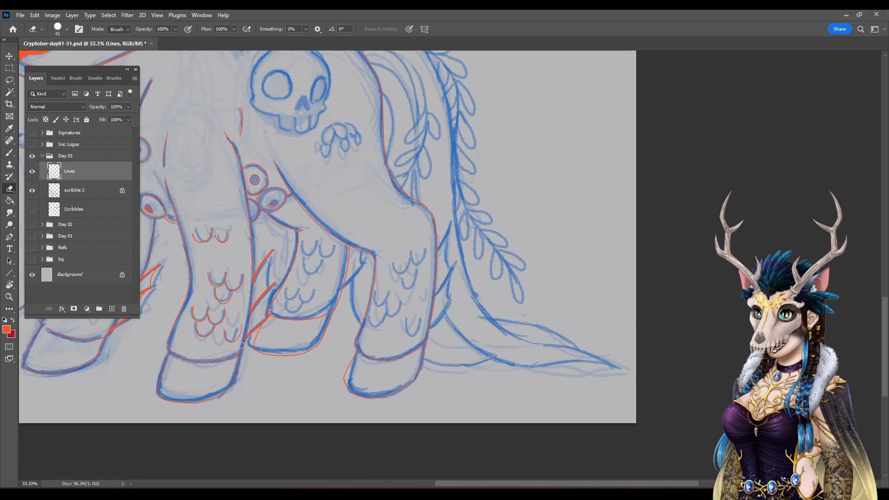
pyautogui.click(9, 152)
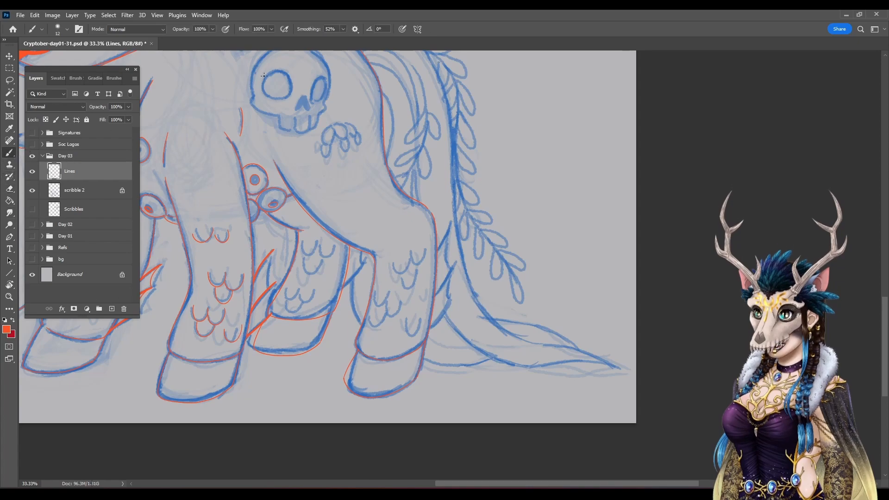
pyautogui.moveTo(271, 254); pyautogui.dragTo(269, 307)
pyautogui.hotkey('ctrl', 'z')
# Step: Ink the thick fin spines behind the far and near hind legs with the 26 px brush
pyautogui.moveTo(455, 313); pyautogui.dragTo(390, 337)
pyautogui.rightClick(293, 288)
pyautogui.click(335, 241)
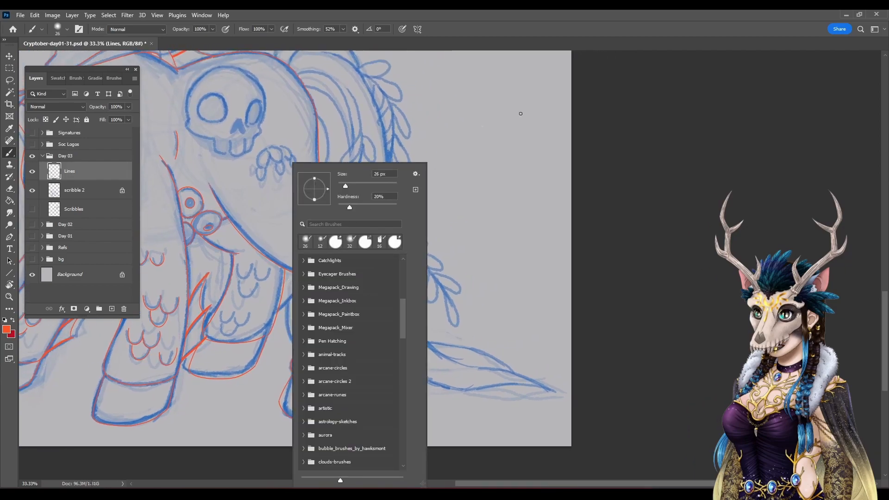
pyautogui.click(564, 38)
pyautogui.moveTo(302, 280); pyautogui.dragTo(284, 305)
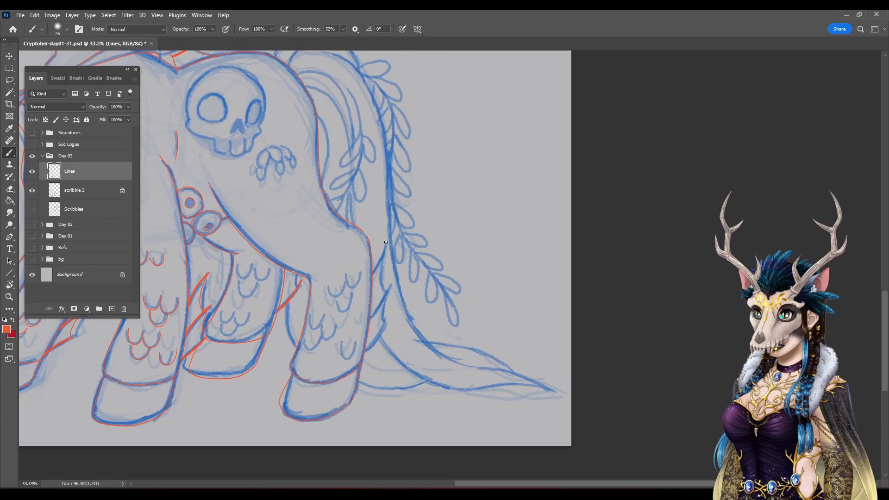
pyautogui.moveTo(393, 282); pyautogui.dragTo(369, 317)
# Step: Switch to the 12 px brush and ink the fin webbing and the scales on both hind legs
pyautogui.rightClick(370, 304)
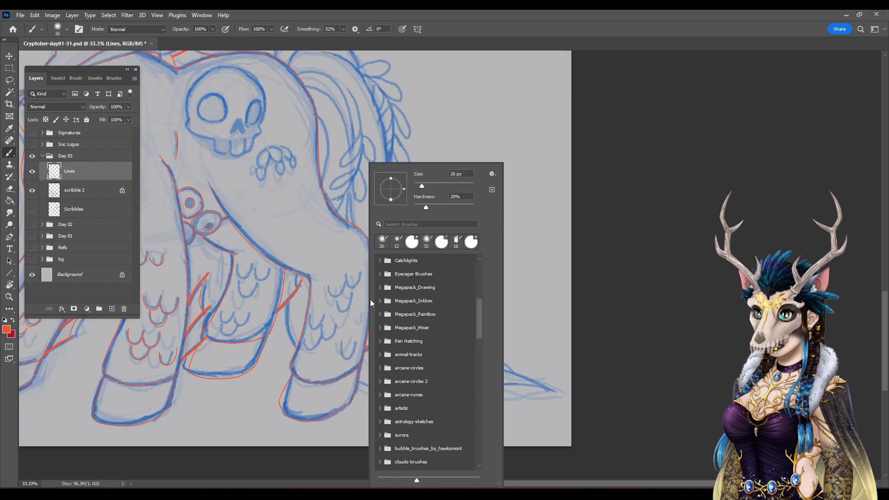
pyautogui.click(397, 241)
pyautogui.click(554, 27)
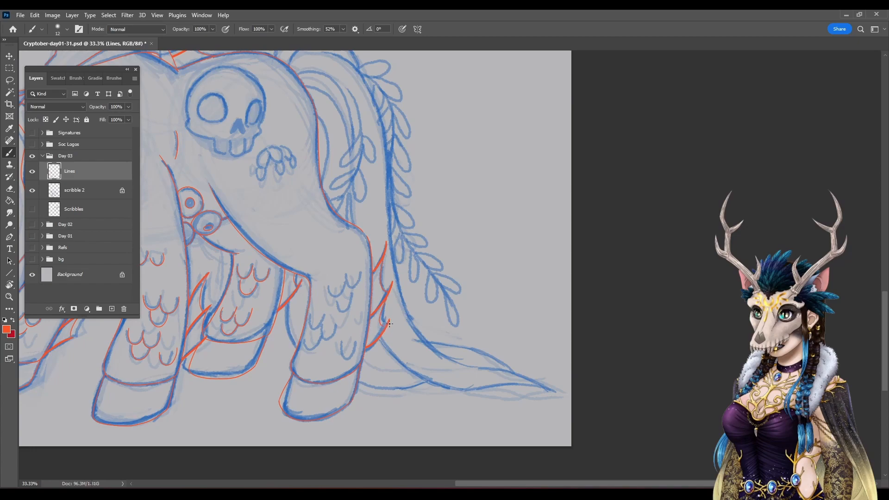
pyautogui.moveTo(329, 287); pyautogui.dragTo(361, 275)
pyautogui.moveTo(305, 334)
pyautogui.mouseDown()
pyautogui.moveTo(322, 333)
pyautogui.moveTo(345, 356)
pyautogui.moveTo(356, 333)
pyautogui.mouseUp()
# Step: Ink the inner tail strand and the leafy vine hanging behind the rump, redrawing one leaf stroke
pyautogui.moveTo(327, 253); pyautogui.dragTo(437, 352)
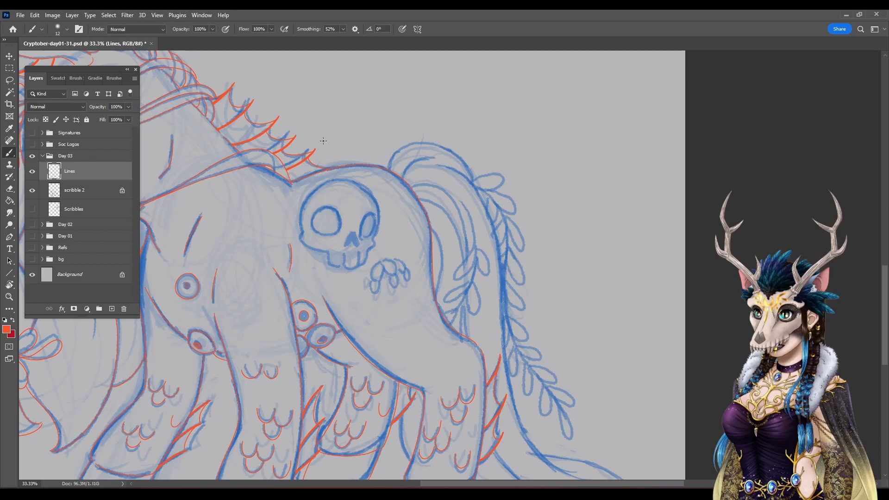
pyautogui.press('r')
pyautogui.moveTo(397, 109); pyautogui.dragTo(297, 361)
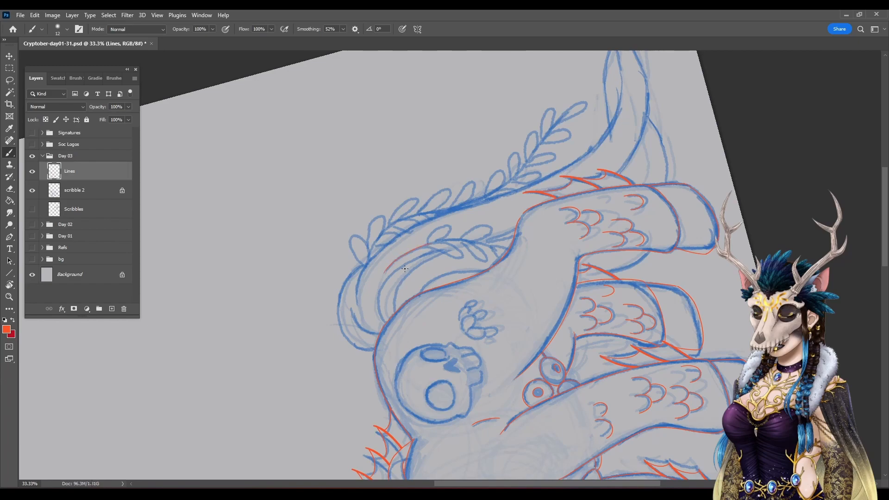
pyautogui.moveTo(450, 222)
pyautogui.mouseDown()
pyautogui.moveTo(425, 245)
pyautogui.moveTo(462, 260)
pyautogui.mouseUp()
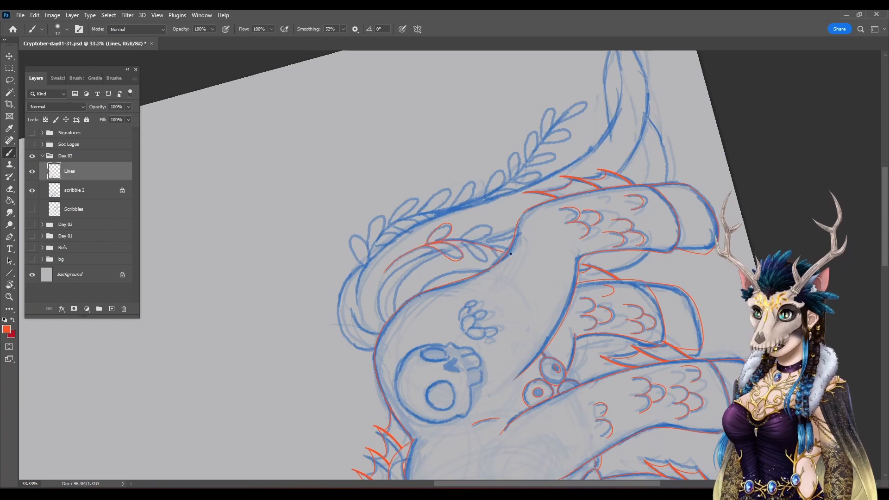
pyautogui.moveTo(461, 240)
pyautogui.mouseDown()
pyautogui.moveTo(480, 220)
pyautogui.moveTo(491, 228)
pyautogui.moveTo(471, 239)
pyautogui.mouseUp()
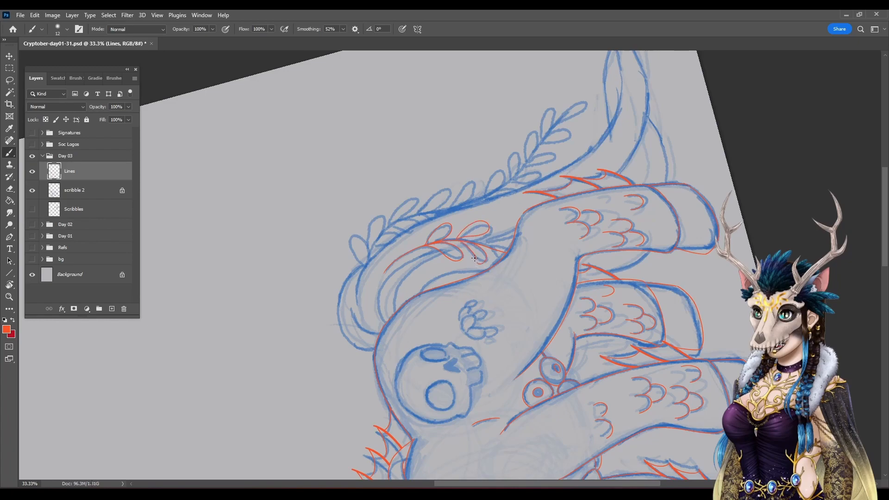
pyautogui.hotkey('ctrl', 'z')
# Step: Rotate the canvas to about -47° and ink the curved strand where the tail rises from the rump
pyautogui.click(10, 285)
pyautogui.click(140, 28)
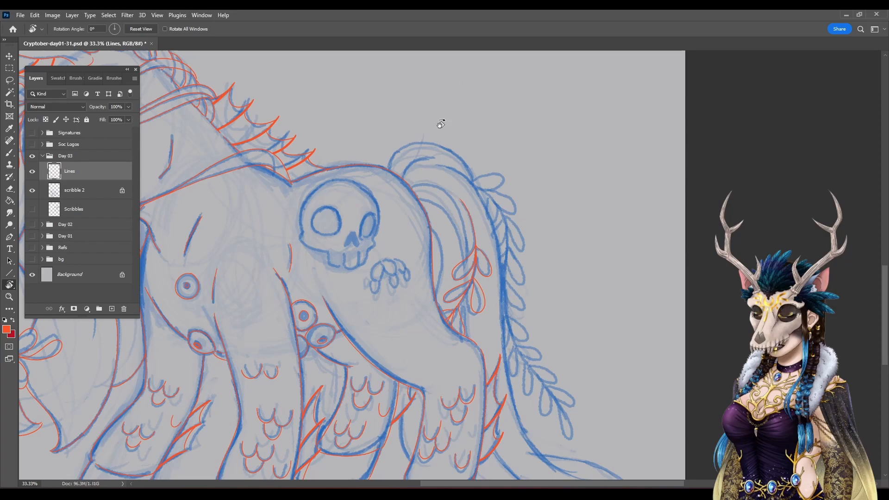
pyautogui.moveTo(227, 180); pyautogui.dragTo(206, 301)
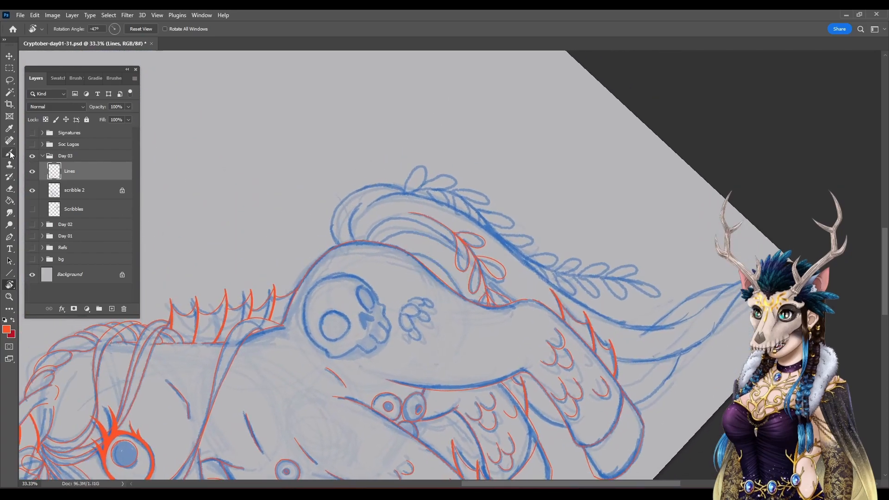
pyautogui.press('b')
pyautogui.moveTo(353, 210); pyautogui.dragTo(351, 239)
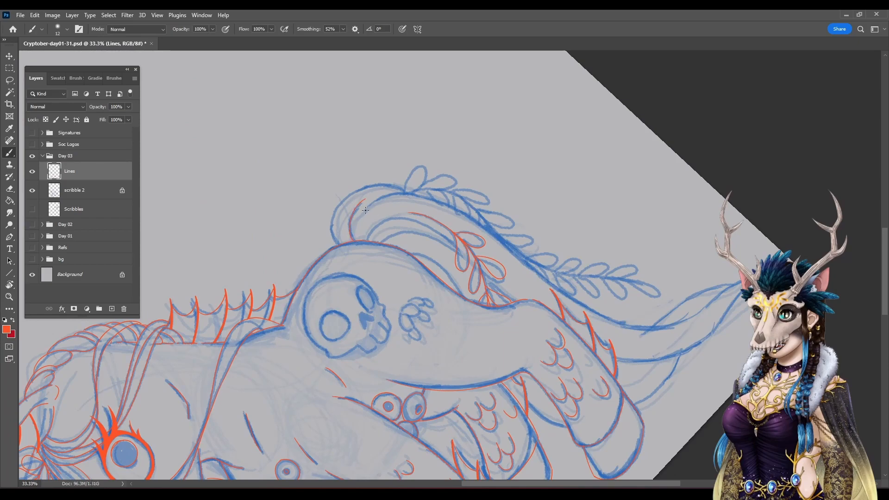
# Step: Ink the skull mark on the rump with its nose, eye sockets, cranium and teeth, plus the small scale cluster beside it
pyautogui.moveTo(389, 316); pyautogui.dragTo(371, 165)
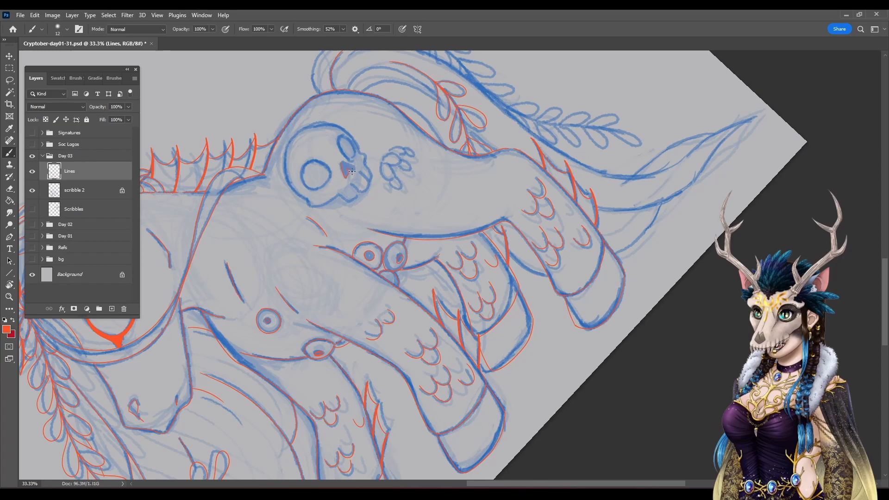
pyautogui.moveTo(345, 157)
pyautogui.mouseDown()
pyautogui.moveTo(342, 165)
pyautogui.moveTo(356, 172)
pyautogui.mouseUp()
pyautogui.hotkey('ctrl', 'z')
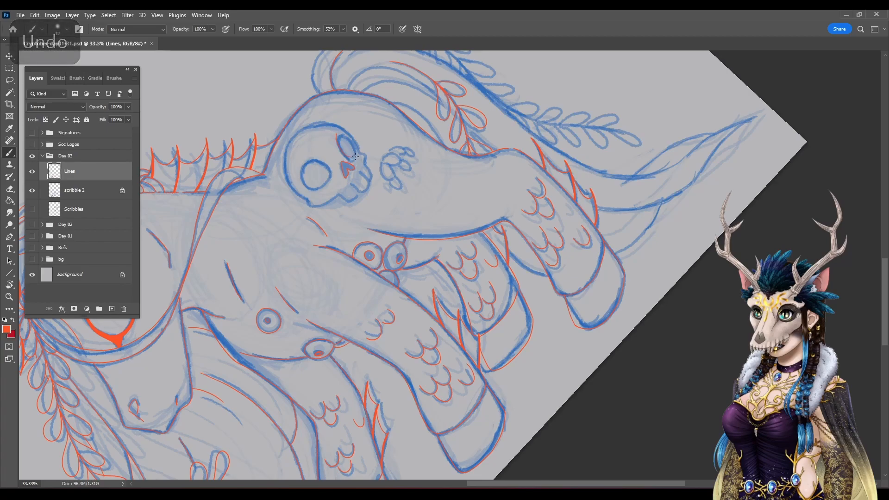
pyautogui.moveTo(338, 131)
pyautogui.mouseDown()
pyautogui.moveTo(299, 165)
pyautogui.moveTo(308, 187)
pyautogui.moveTo(326, 188)
pyautogui.moveTo(334, 165)
pyautogui.moveTo(305, 158)
pyautogui.mouseUp()
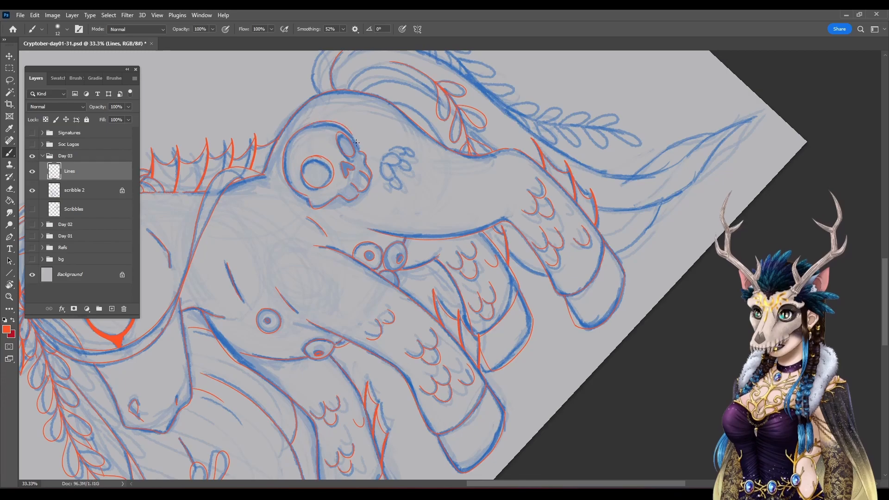
pyautogui.hotkey('ctrl', 'z')
# Step: Rotate the canvas to about -111° and ink the tail's outer curves beside the rump and the stem of the long outer vine
pyautogui.moveTo(505, 165); pyautogui.dragTo(431, 317)
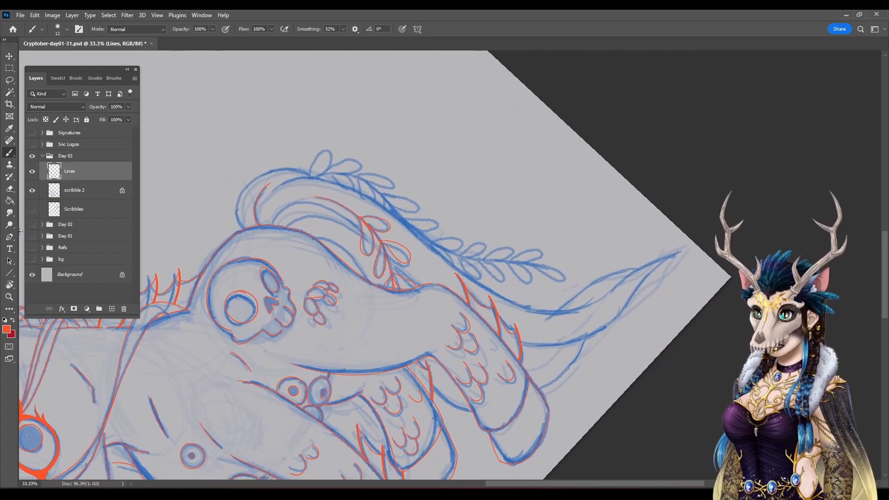
pyautogui.press('r')
pyautogui.moveTo(321, 90)
pyautogui.mouseDown()
pyautogui.moveTo(254, 308)
pyautogui.moveTo(259, 331)
pyautogui.mouseUp()
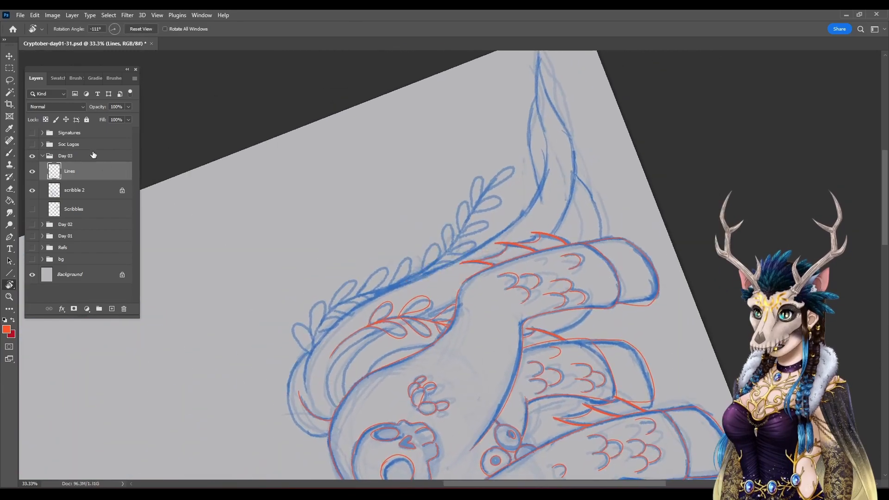
pyautogui.click(9, 153)
pyautogui.moveTo(310, 370)
pyautogui.mouseDown()
pyautogui.moveTo(354, 262)
pyautogui.moveTo(372, 290)
pyautogui.mouseUp()
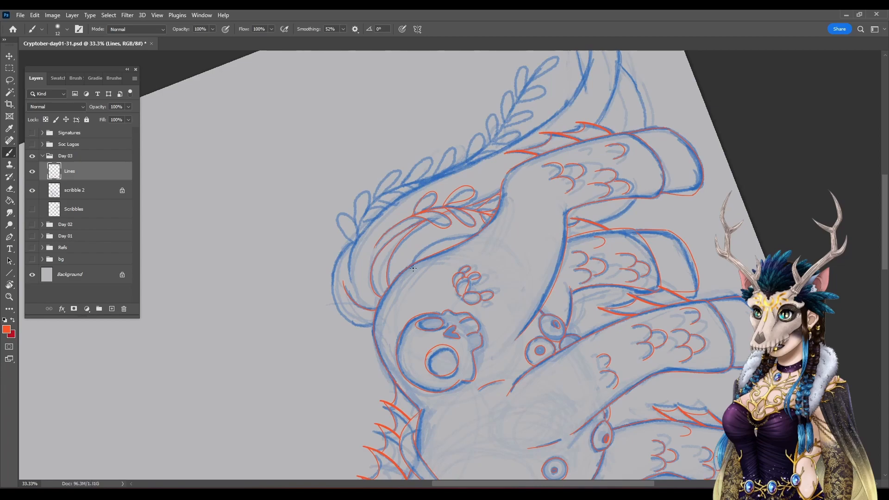
pyautogui.moveTo(412, 264)
pyautogui.mouseDown()
pyautogui.moveTo(451, 234)
pyautogui.moveTo(490, 228)
pyautogui.mouseUp()
pyautogui.moveTo(337, 310); pyautogui.dragTo(369, 323)
pyautogui.moveTo(352, 243)
pyautogui.mouseDown()
pyautogui.moveTo(343, 208)
pyautogui.moveTo(355, 240)
pyautogui.mouseUp()
pyautogui.moveTo(515, 109); pyautogui.dragTo(534, 62)
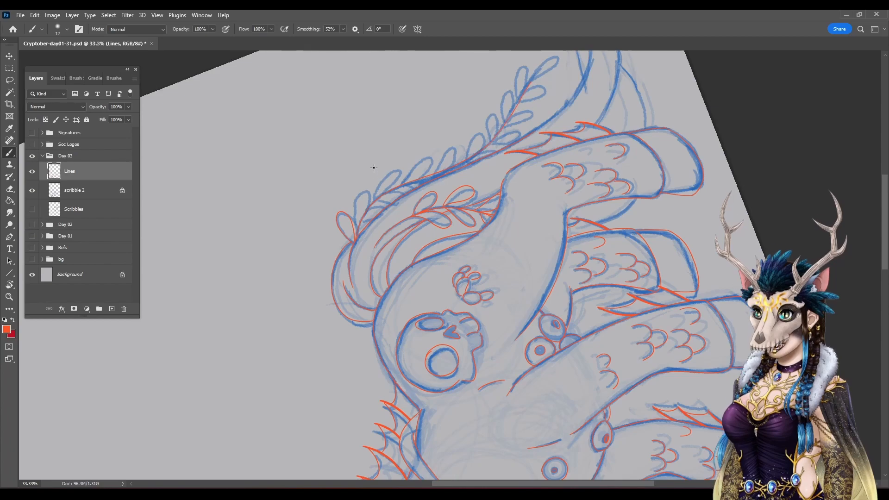
# Step: Ink the pairs of leaves along the long outer tail vine, from its base to its tip
pyautogui.moveTo(355, 222)
pyautogui.mouseDown()
pyautogui.moveTo(367, 191)
pyautogui.moveTo(360, 224)
pyautogui.mouseUp()
pyautogui.moveTo(427, 200); pyautogui.dragTo(360, 287)
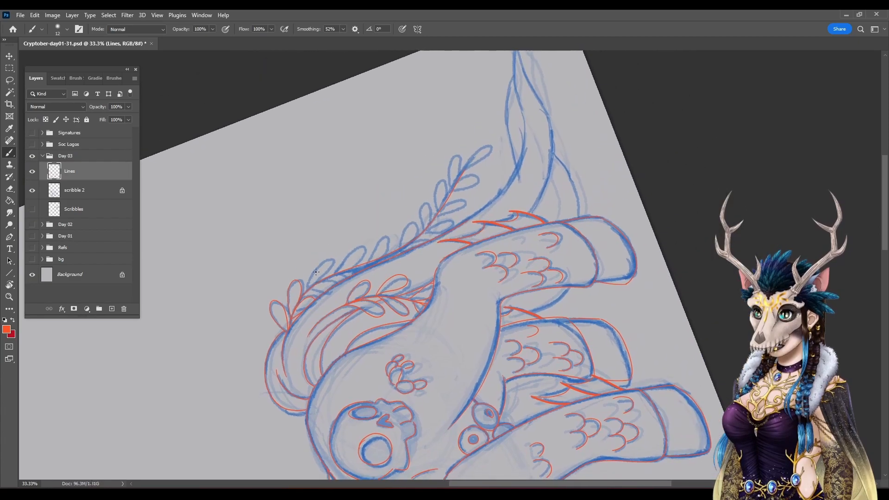
pyautogui.moveTo(311, 271)
pyautogui.mouseDown()
pyautogui.moveTo(329, 262)
pyautogui.moveTo(318, 283)
pyautogui.mouseUp()
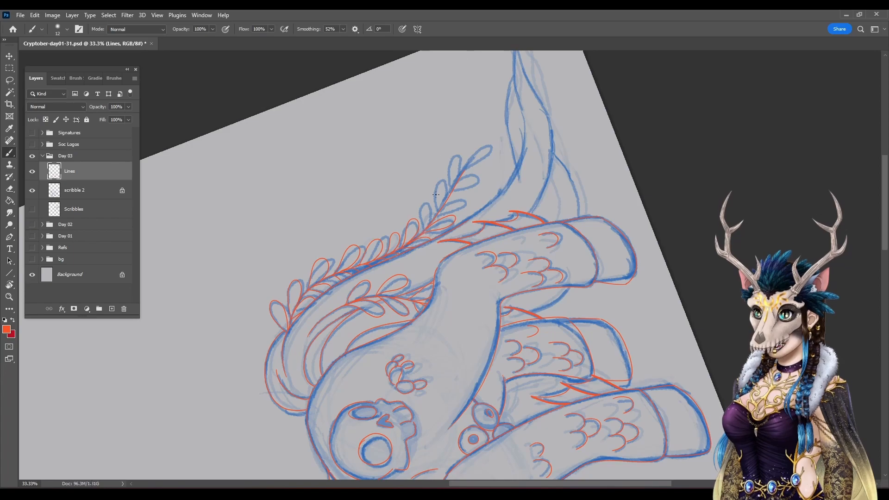
pyautogui.moveTo(422, 233)
pyautogui.mouseDown()
pyautogui.moveTo(424, 198)
pyautogui.moveTo(430, 225)
pyautogui.mouseUp()
pyautogui.moveTo(438, 211)
pyautogui.mouseDown()
pyautogui.moveTo(433, 179)
pyautogui.moveTo(448, 185)
pyautogui.moveTo(439, 211)
pyautogui.moveTo(469, 205)
pyautogui.moveTo(460, 186)
pyautogui.moveTo(451, 195)
pyautogui.moveTo(484, 173)
pyautogui.moveTo(456, 184)
pyautogui.mouseUp()
pyautogui.moveTo(464, 167); pyautogui.dragTo(492, 144)
# Step: Rotate the canvas to about -81° and ink the lower tail strands tapering to the pointed tip behind the hind hoof
pyautogui.click(9, 285)
pyautogui.click(141, 29)
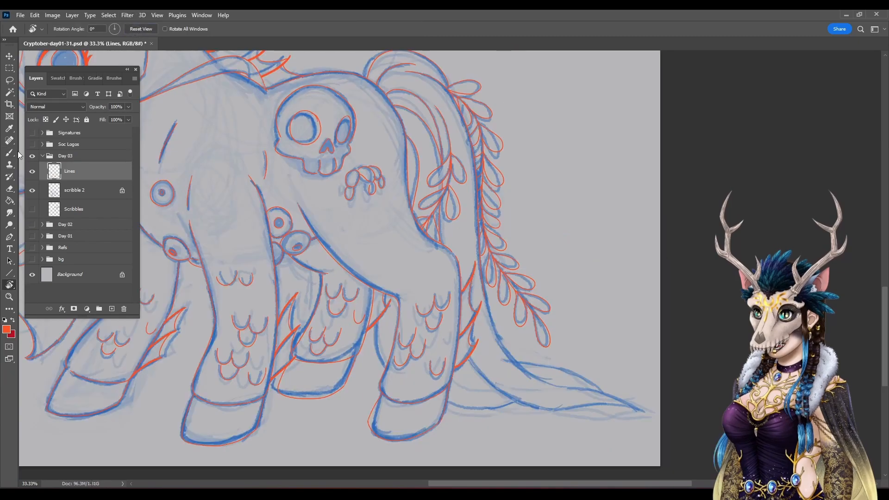
pyautogui.press('b')
pyautogui.moveTo(547, 391)
pyautogui.mouseDown()
pyautogui.moveTo(449, 369)
pyautogui.moveTo(370, 293)
pyautogui.mouseUp()
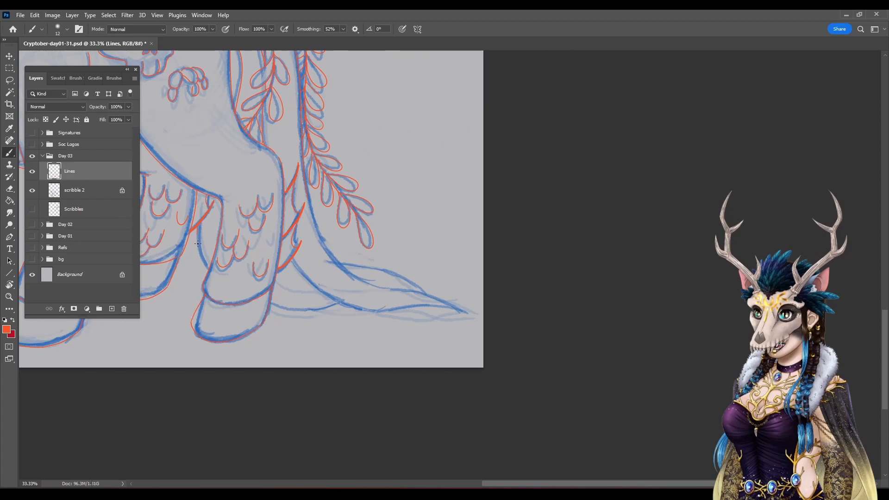
pyautogui.click(11, 286)
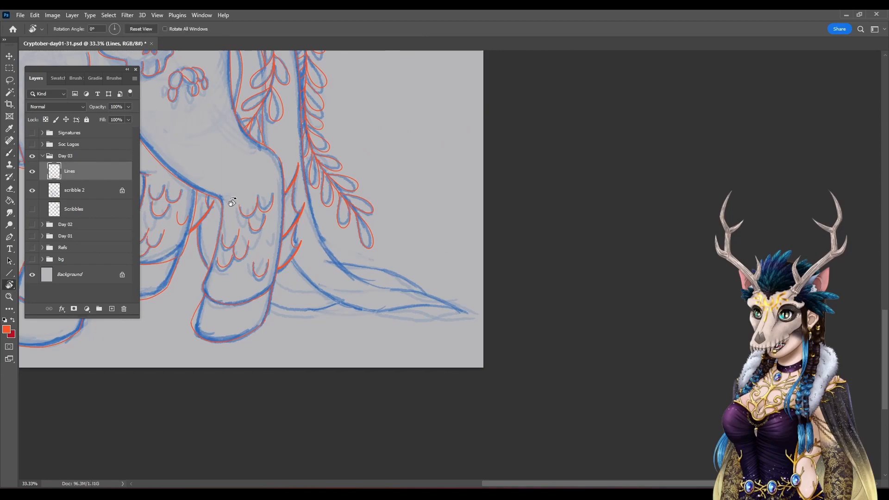
pyautogui.moveTo(278, 307); pyautogui.dragTo(324, 220)
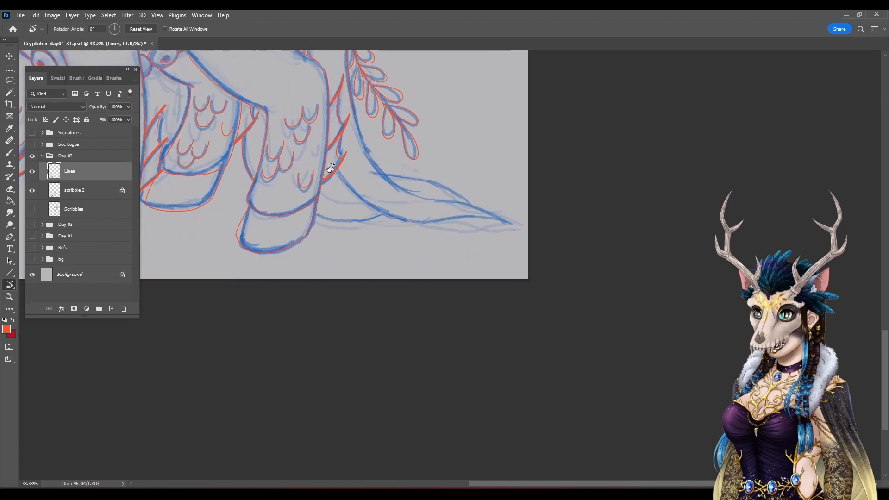
pyautogui.moveTo(440, 187); pyautogui.dragTo(246, 157)
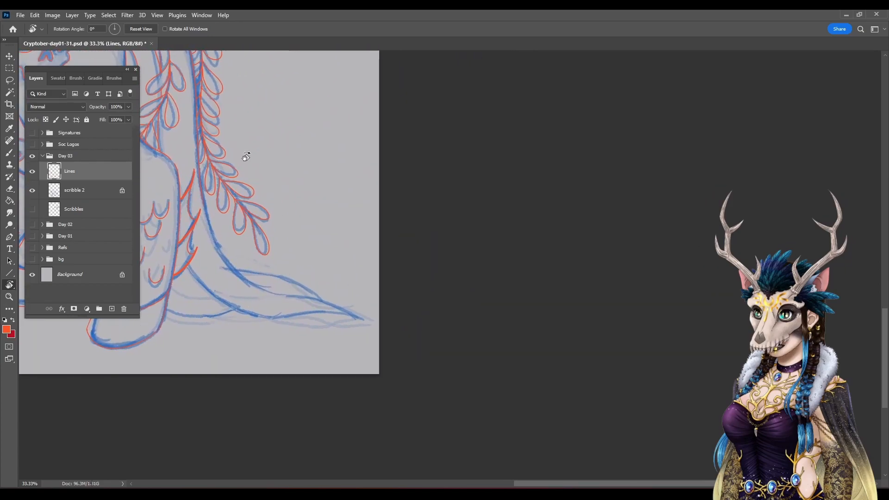
pyautogui.moveTo(192, 148)
pyautogui.mouseDown()
pyautogui.moveTo(199, 213)
pyautogui.moveTo(379, 393)
pyautogui.moveTo(440, 380)
pyautogui.moveTo(405, 252)
pyautogui.moveTo(369, 188)
pyautogui.mouseUp()
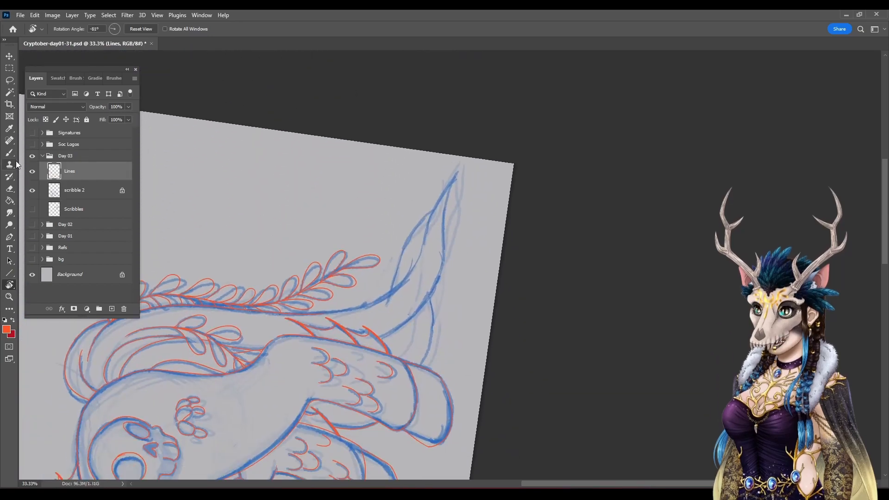
pyautogui.press('b')
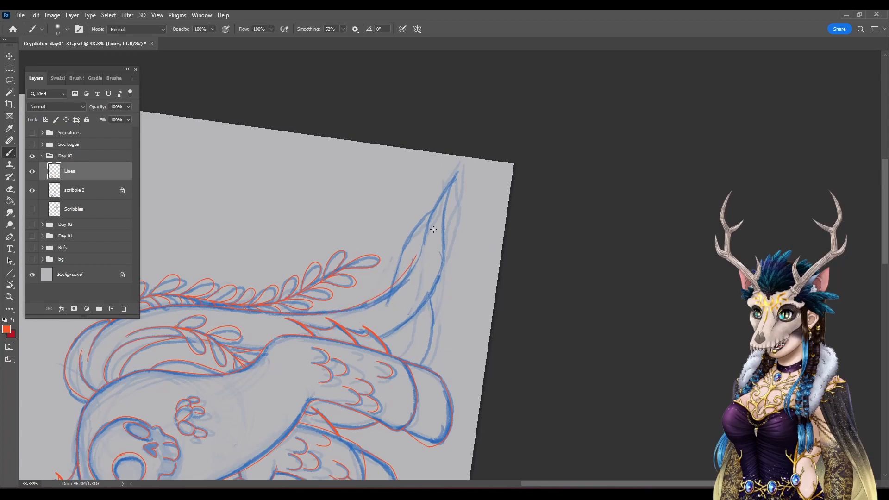
pyautogui.moveTo(432, 211); pyautogui.dragTo(462, 173)
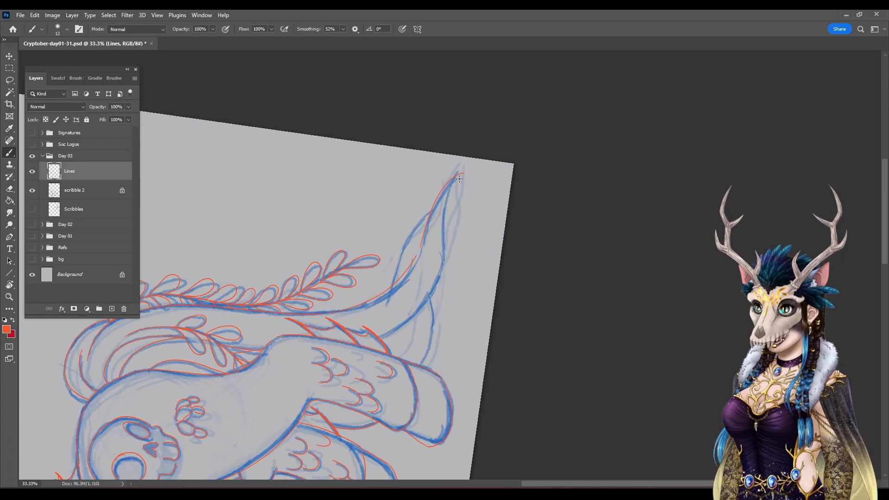
pyautogui.moveTo(429, 296); pyautogui.dragTo(384, 338)
pyautogui.moveTo(430, 296); pyautogui.dragTo(424, 364)
pyautogui.moveTo(416, 253); pyautogui.dragTo(397, 282)
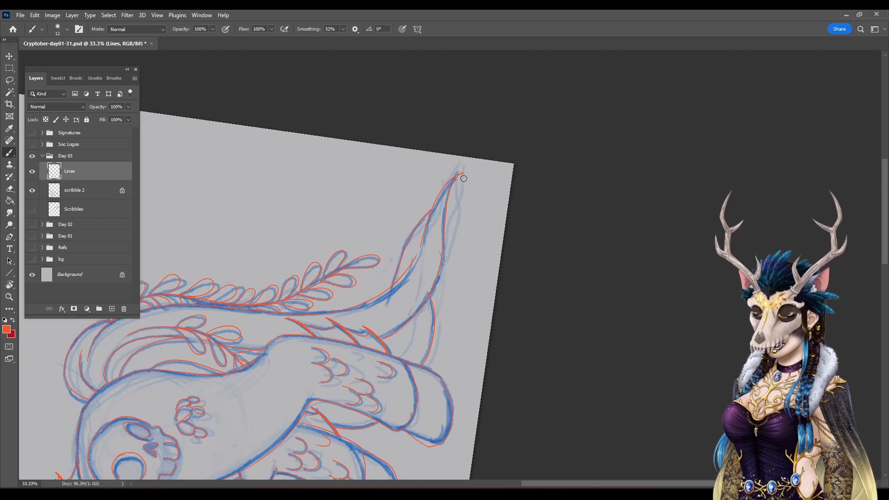
# Step: Reset the canvas rotation, fit the whole page on screen and save the document
pyautogui.press('r')
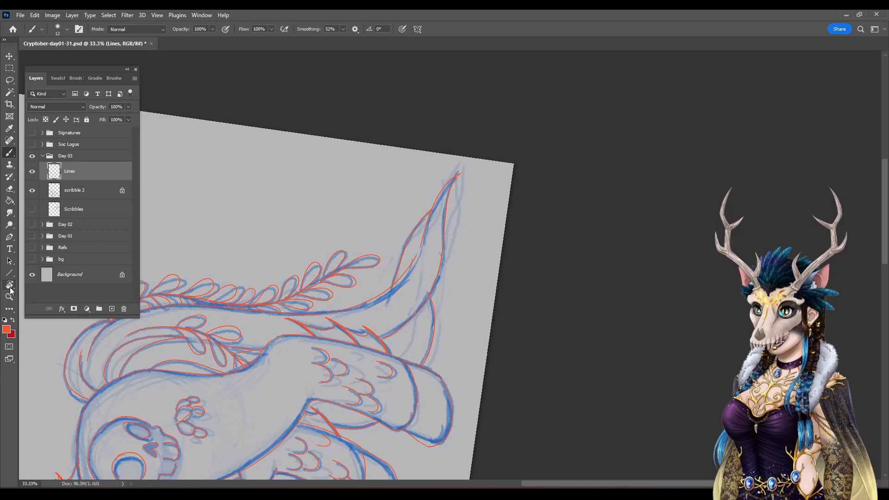
pyautogui.click(138, 28)
pyautogui.click(157, 15)
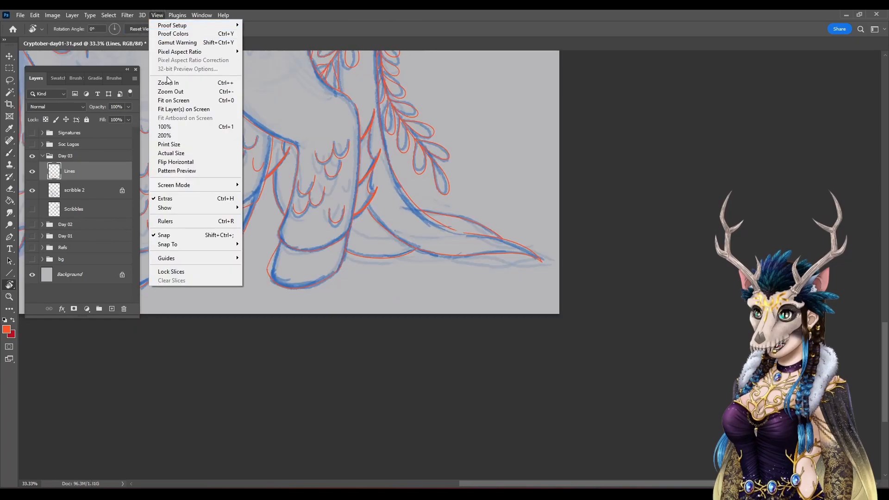
pyautogui.click(174, 100)
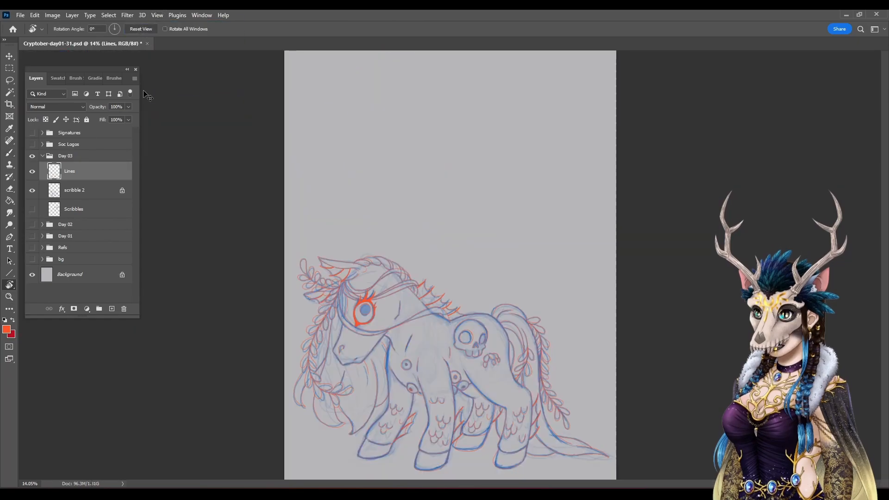
pyautogui.hotkey('ctrl', 's')
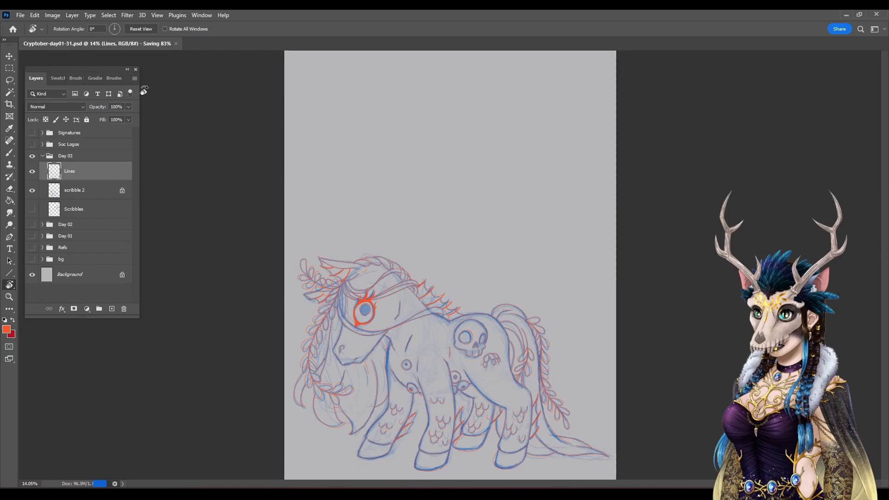
# Step: Hide the scribble 2 layer, lock the transparent pixels of the Lines layer and restore the default black and white colors
pyautogui.click(32, 190)
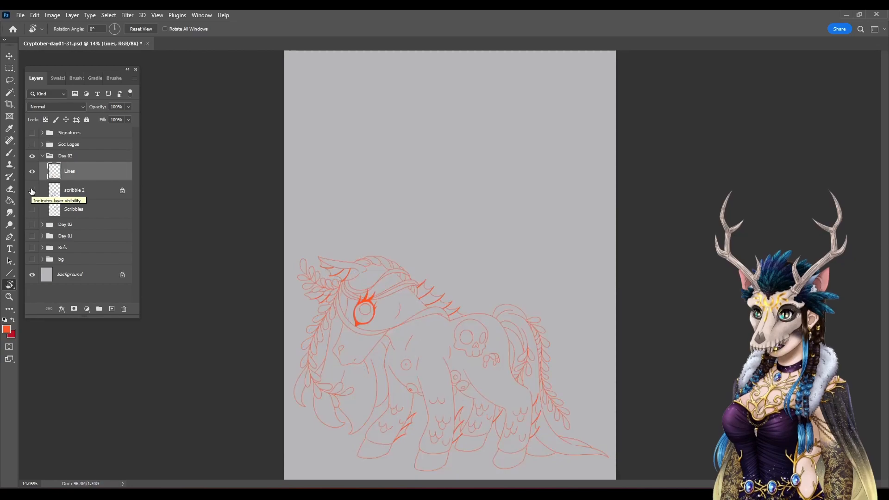
pyautogui.click(46, 119)
pyautogui.click(5, 320)
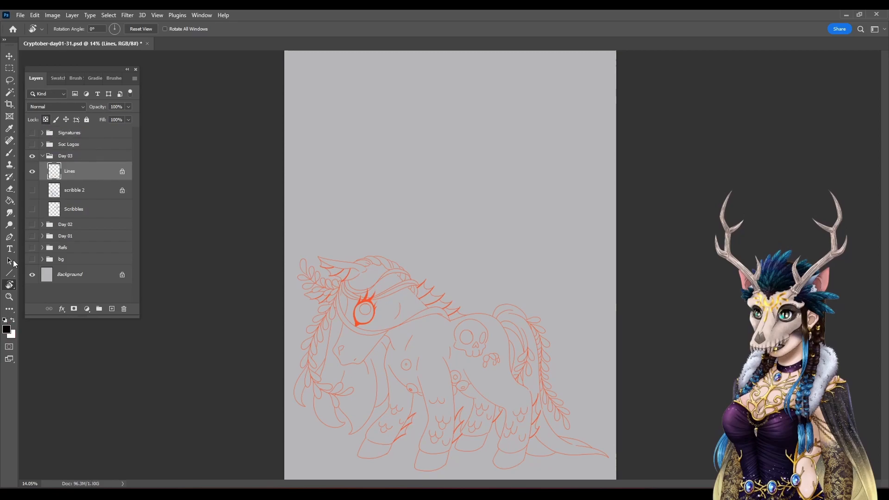
# Step: Recolor all of the pony's line art black with the Pencil tool at 511 px, and save the document
pyautogui.click(9, 152)
pyautogui.click(29, 169)
pyautogui.rightClick(9, 153)
pyautogui.click(29, 160)
pyautogui.rightClick(498, 191)
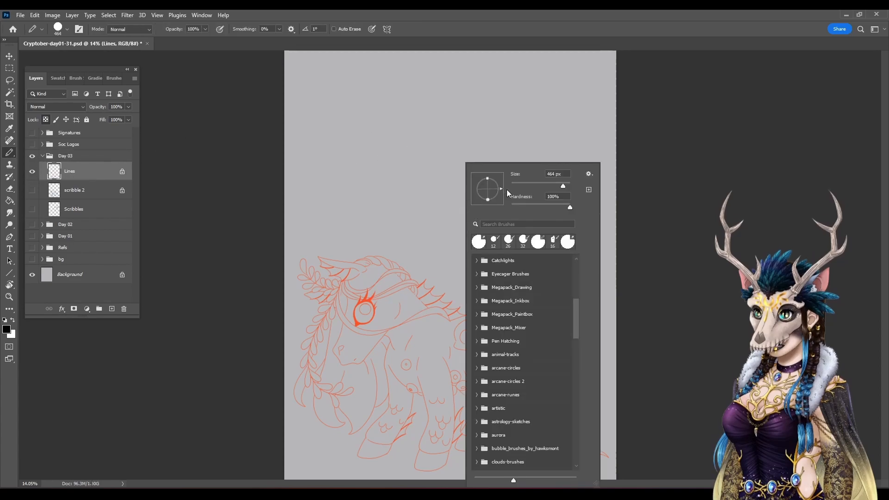
pyautogui.moveTo(565, 185); pyautogui.dragTo(566, 185)
pyautogui.moveTo(356, 257)
pyautogui.mouseDown()
pyautogui.moveTo(334, 317)
pyautogui.moveTo(342, 261)
pyautogui.moveTo(313, 386)
pyautogui.moveTo(293, 314)
pyautogui.moveTo(333, 379)
pyautogui.moveTo(399, 279)
pyautogui.moveTo(365, 468)
pyautogui.moveTo(458, 271)
pyautogui.moveTo(407, 455)
pyautogui.moveTo(445, 367)
pyautogui.moveTo(490, 327)
pyautogui.moveTo(461, 473)
pyautogui.moveTo(541, 302)
pyautogui.moveTo(499, 457)
pyautogui.moveTo(521, 454)
pyautogui.moveTo(541, 337)
pyautogui.moveTo(516, 447)
pyautogui.moveTo(529, 463)
pyautogui.moveTo(569, 441)
pyautogui.moveTo(607, 456)
pyautogui.mouseUp()
pyautogui.press('m')
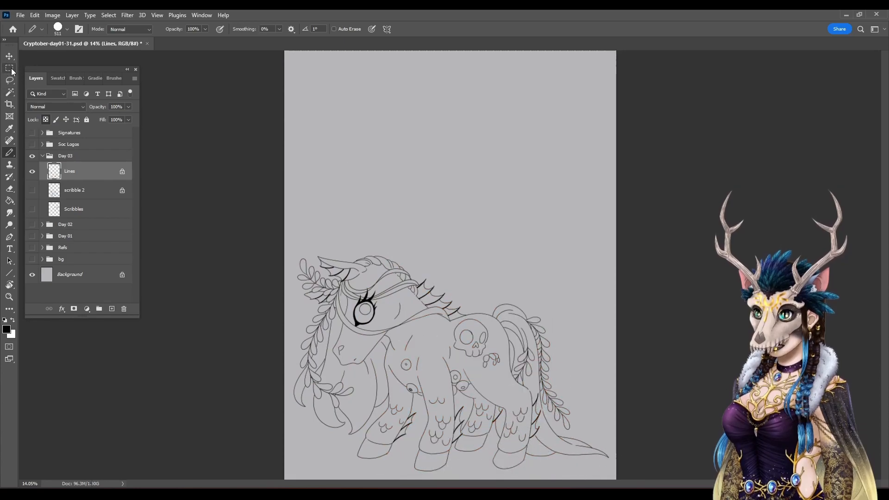
pyautogui.hotkey('ctrl', 's')
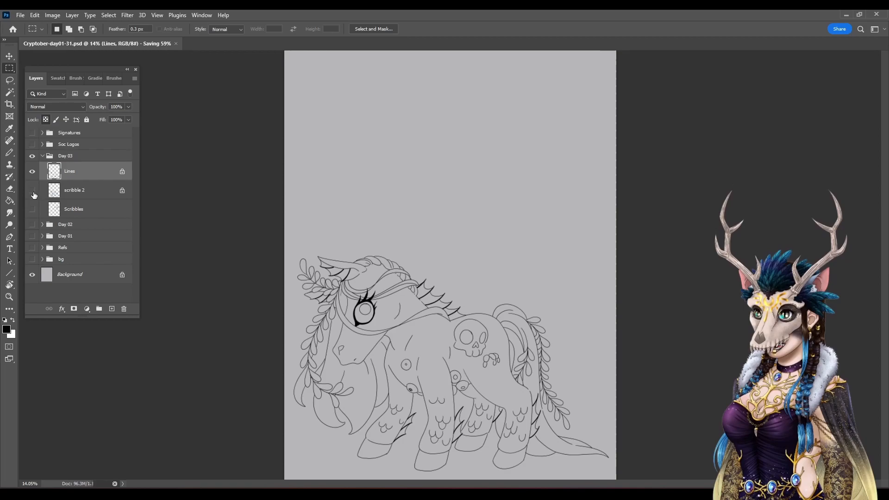
# Step: Show the Scribbles layer, move its rearing horse sketch up above the pony and scale it to 129.48%
pyautogui.click(32, 209)
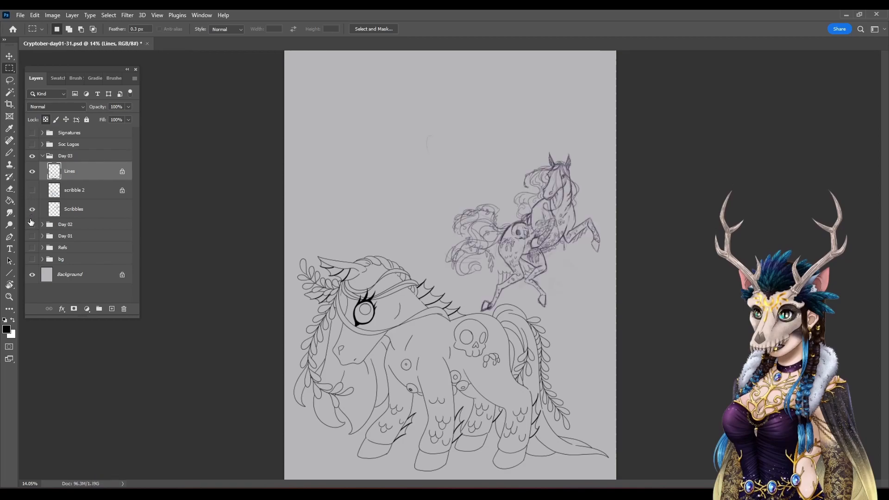
pyautogui.click(9, 57)
pyautogui.click(95, 208)
pyautogui.moveTo(567, 238); pyautogui.dragTo(532, 169)
pyautogui.click(481, 269)
pyautogui.moveTo(481, 269); pyautogui.dragTo(479, 329)
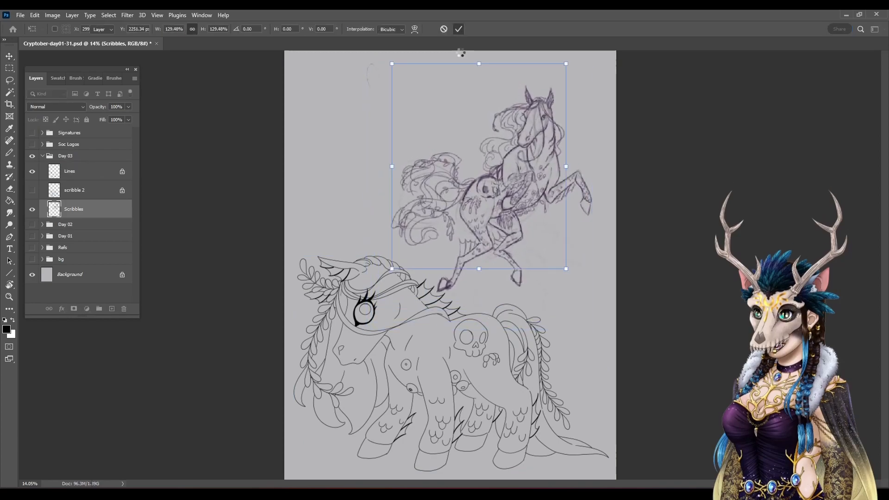
pyautogui.click(459, 29)
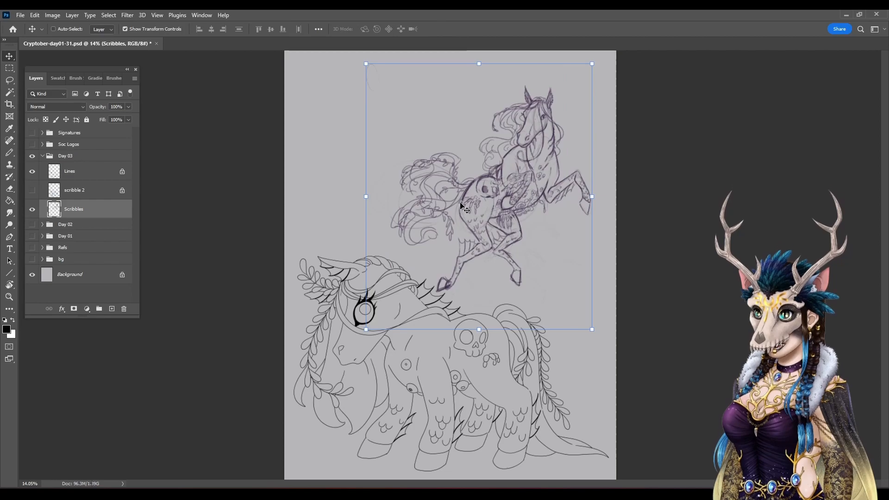
pyautogui.press('m')
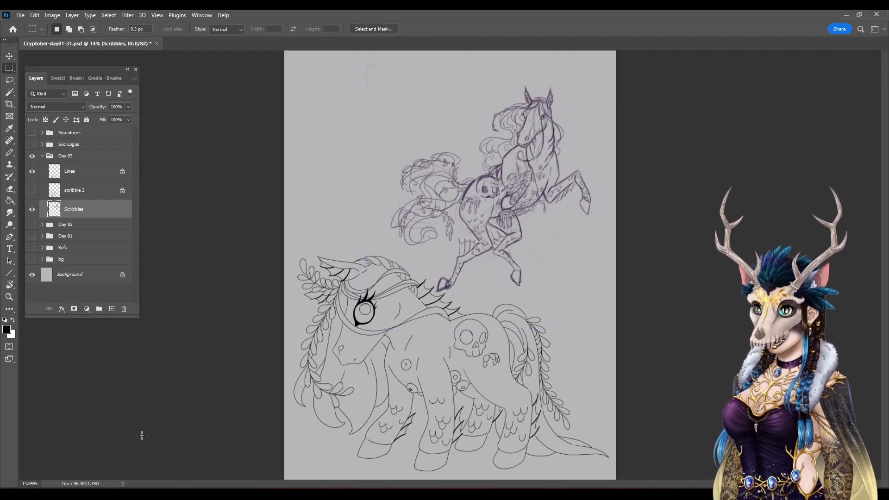